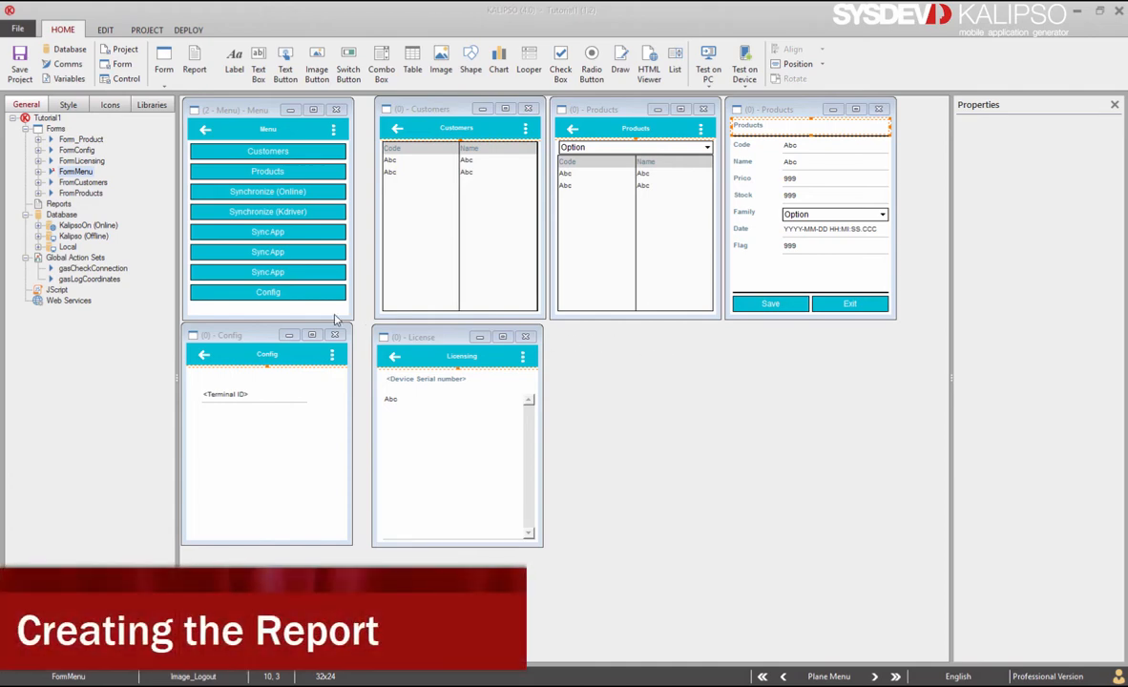
Step: Create a new report named ReportProducts and shift the designer window to the right
left_click(284, 313)
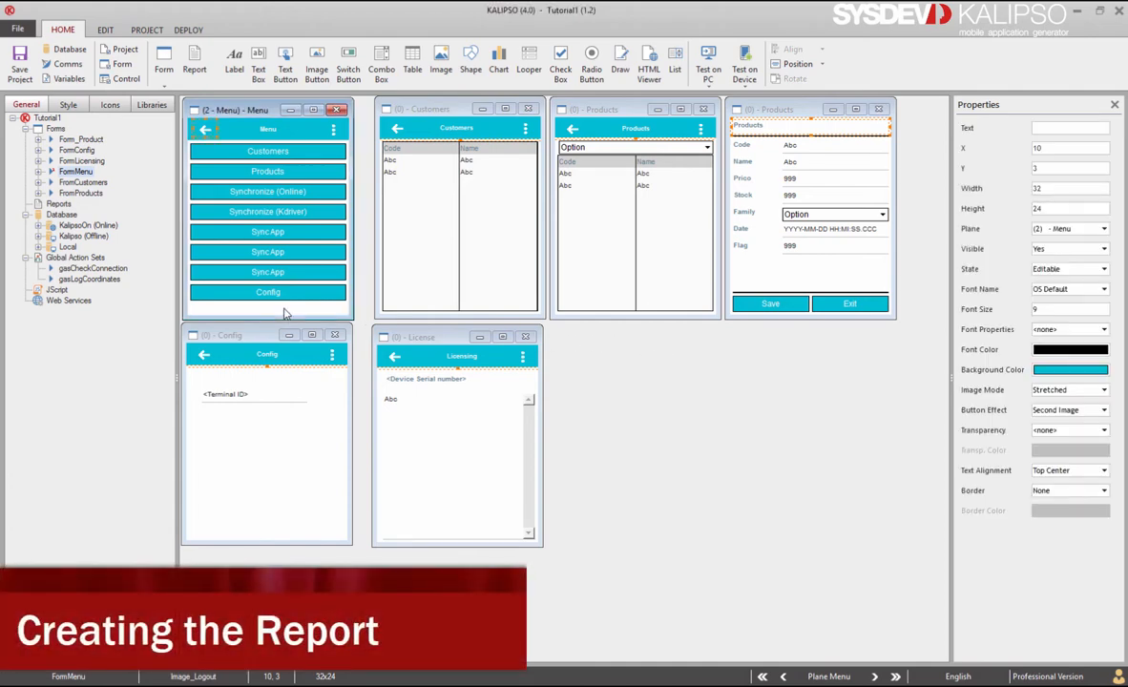
left_click(191, 63)
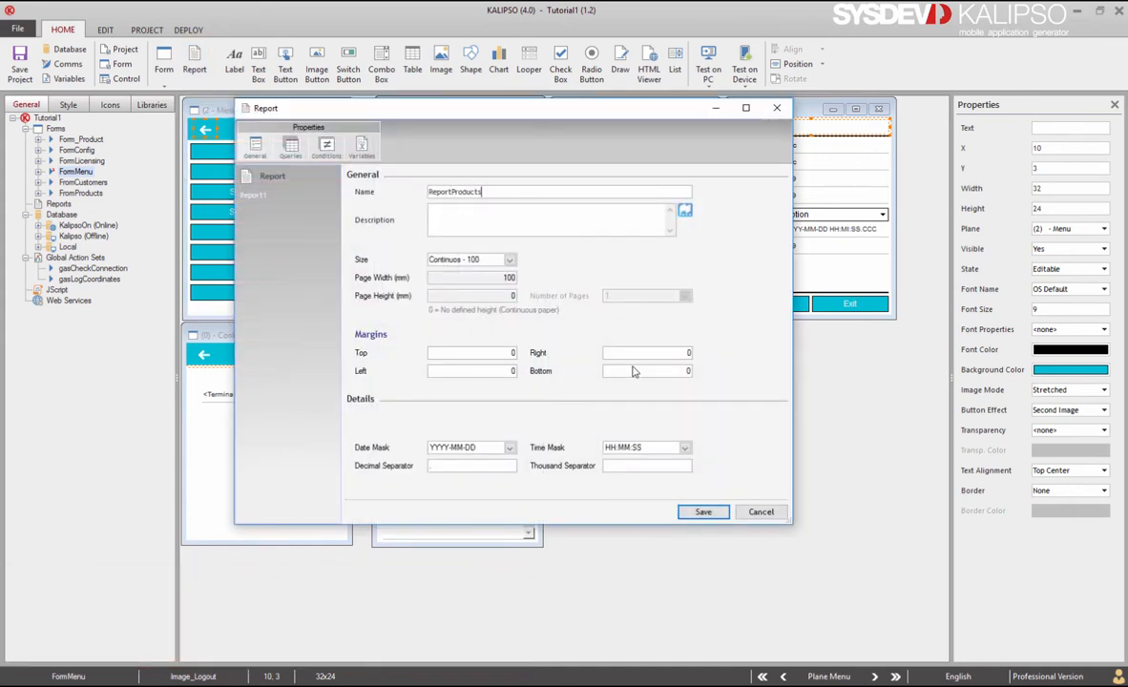
left_click(702, 512)
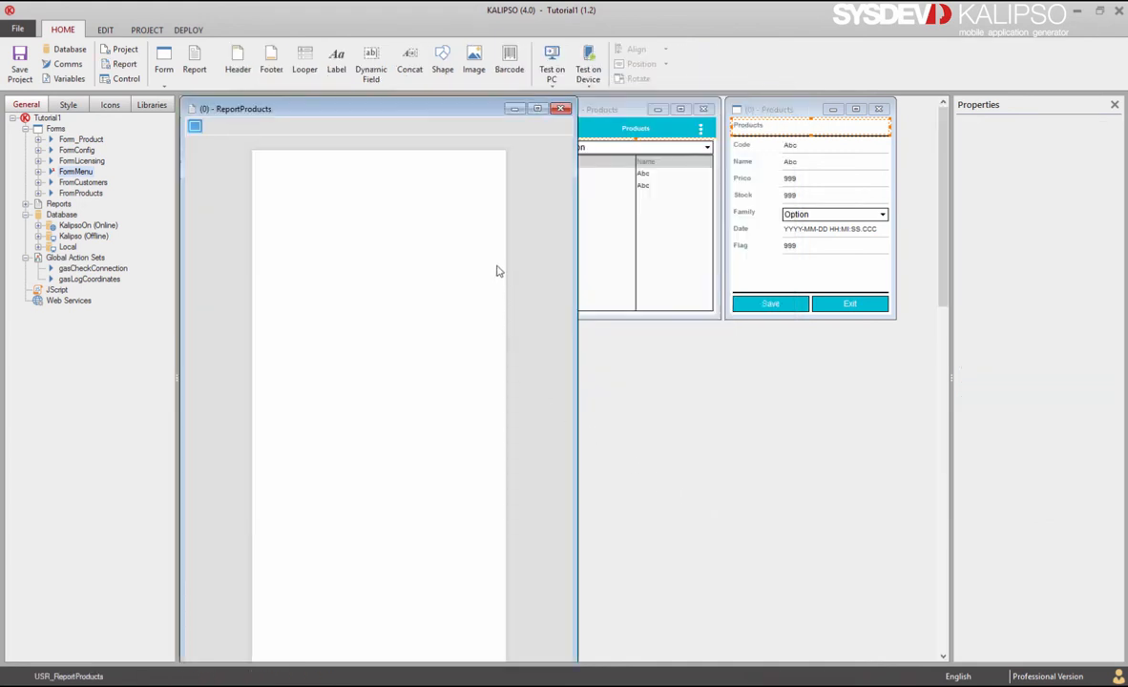
left_click_drag(440, 111, 627, 111)
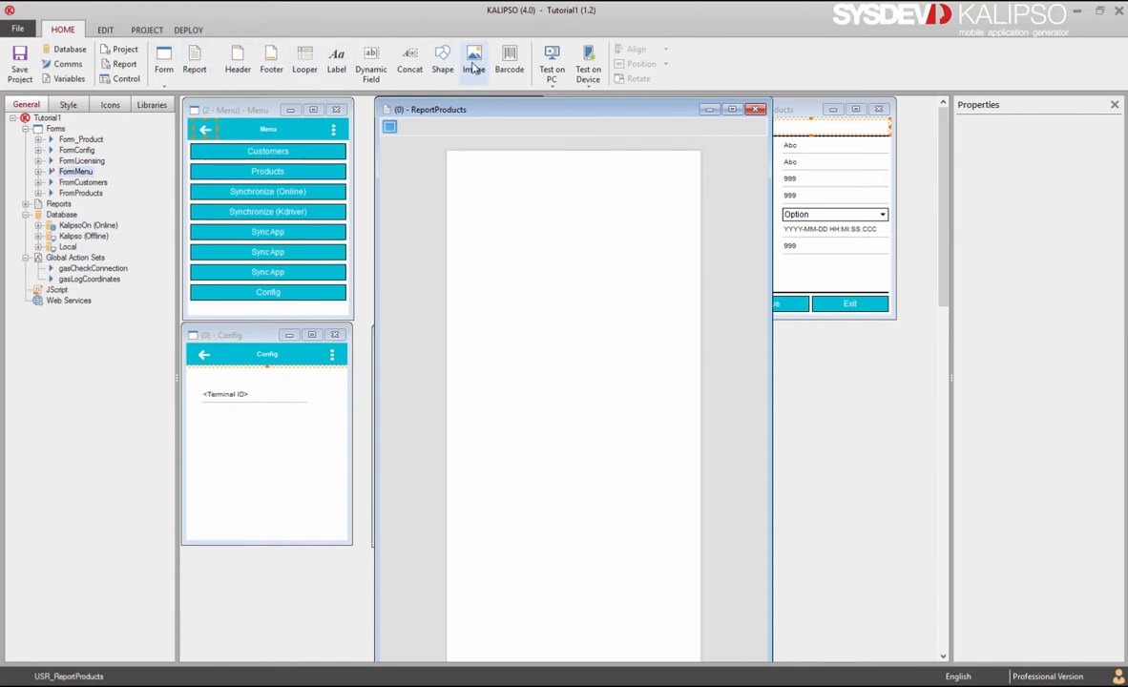
Step: Place a label on the page named lblTitle with the text Products
left_click_drag(343, 60, 455, 179)
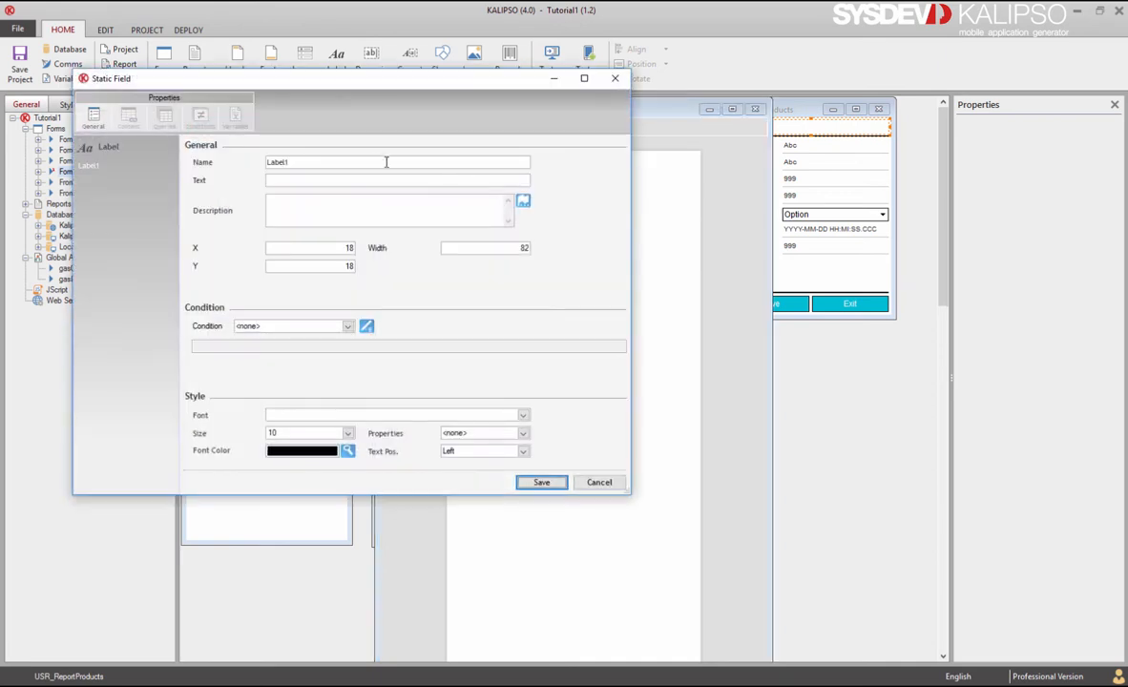
double_click(366, 161)
key("BackSpace")
type("lblTitle")
left_click(353, 180)
type("Products")
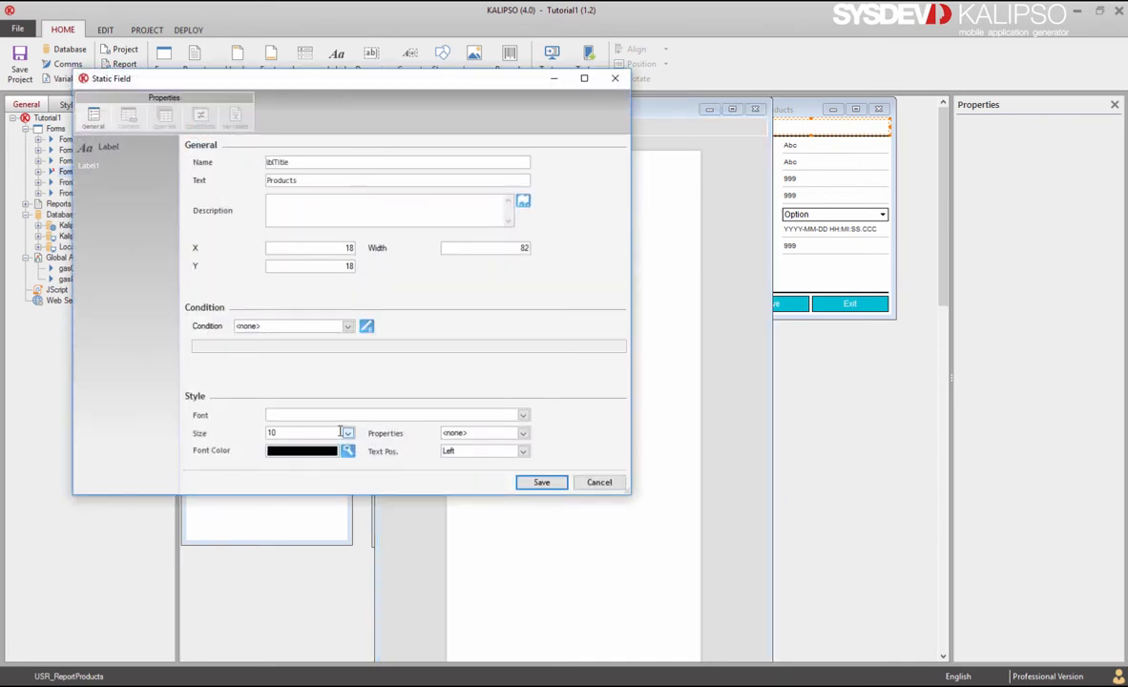
Step: Centre the title's text, save it, and stretch it across the page top
left_click(477, 451)
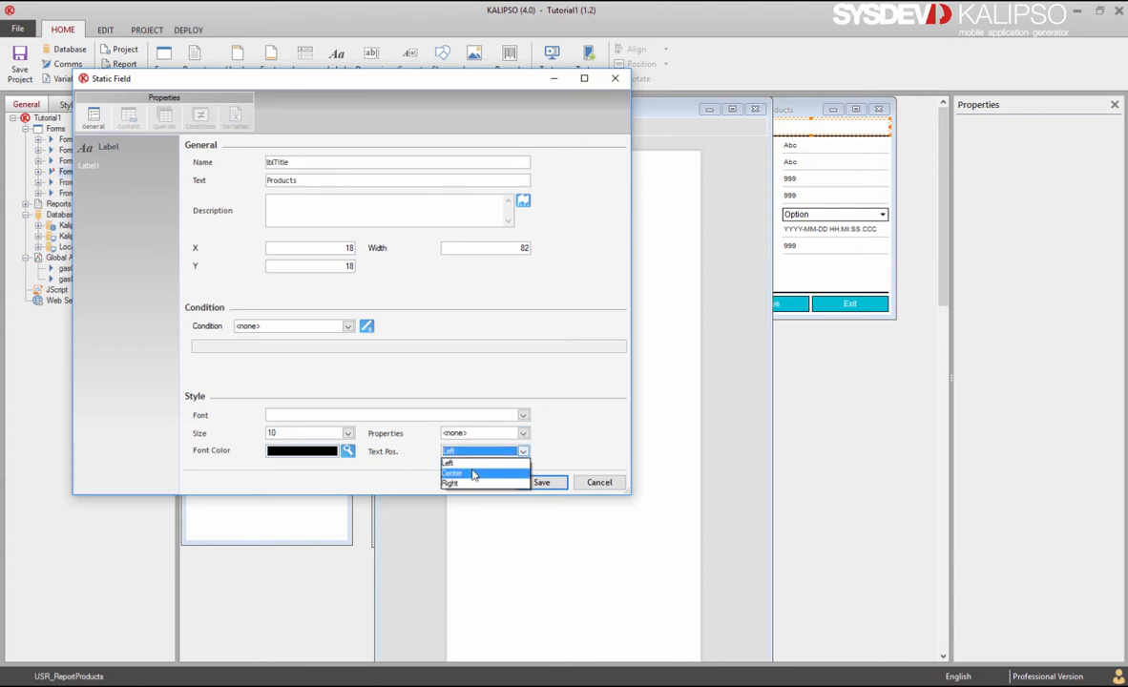
left_click(454, 472)
left_click(541, 482)
left_click_drag(672, 211, 706, 182)
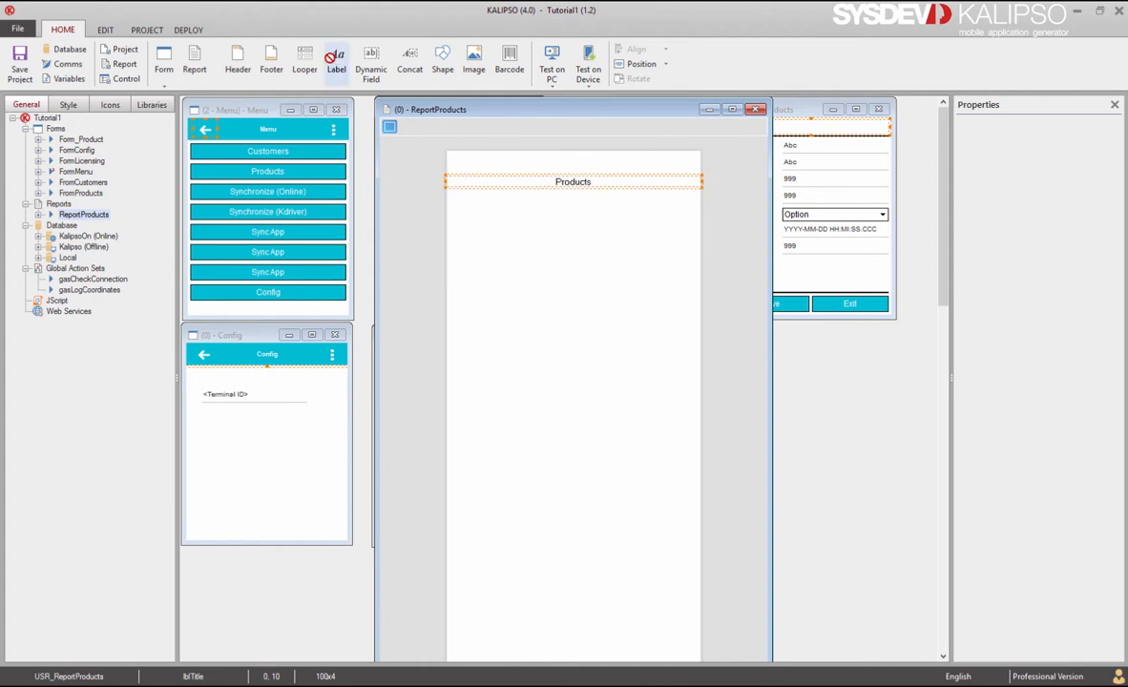
left_click(336, 62)
Step: Add a Code heading label named lblCode below the title and shrink it, leaving a copy beside it
left_click(450, 199)
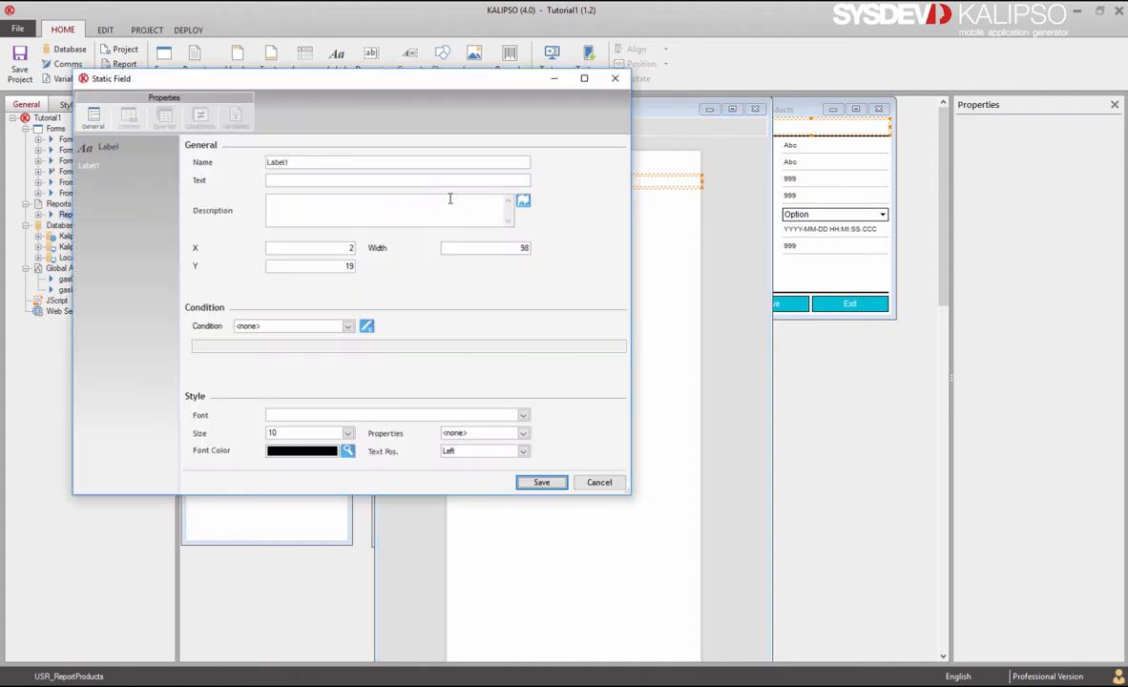
double_click(323, 163)
type("lblCode")
left_click(541, 482)
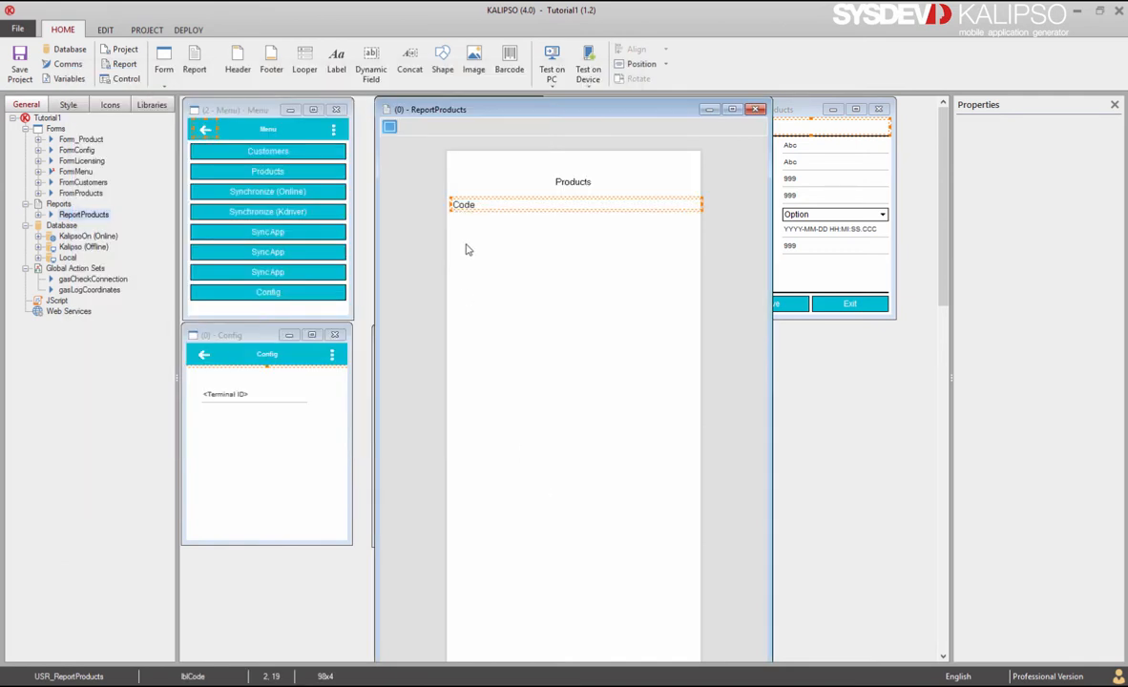
left_click_drag(705, 204, 561, 210)
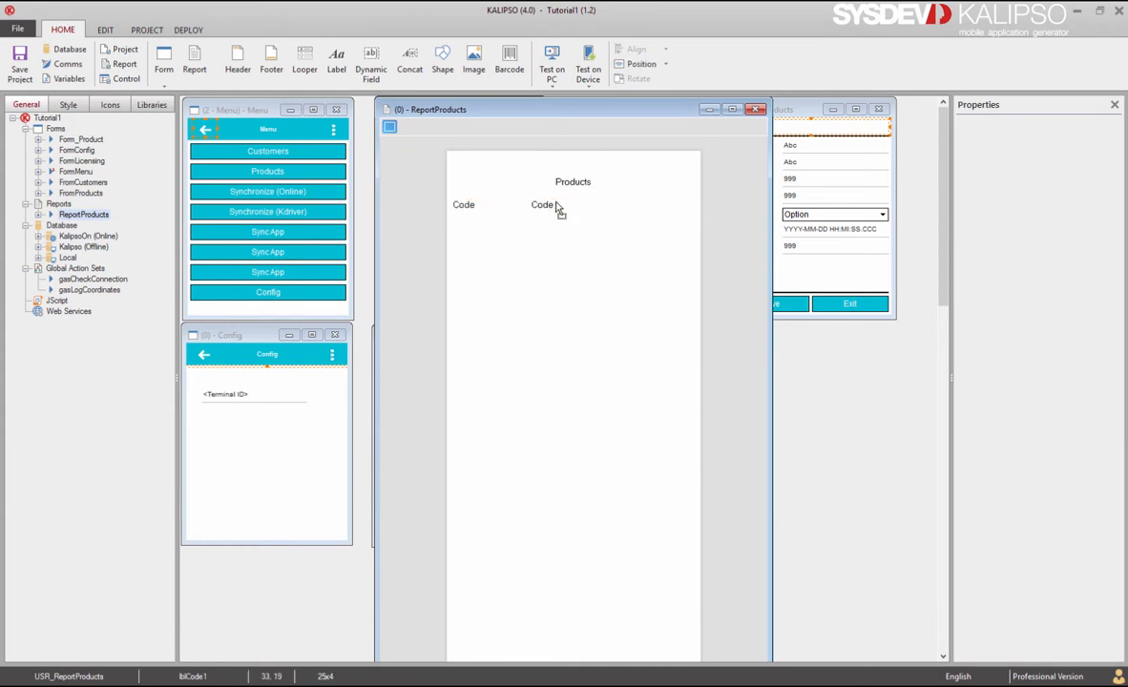
Step: Turn the copy into lblName with text Name and position it beside Code
double_click(564, 208)
left_click(325, 182)
left_click(318, 163)
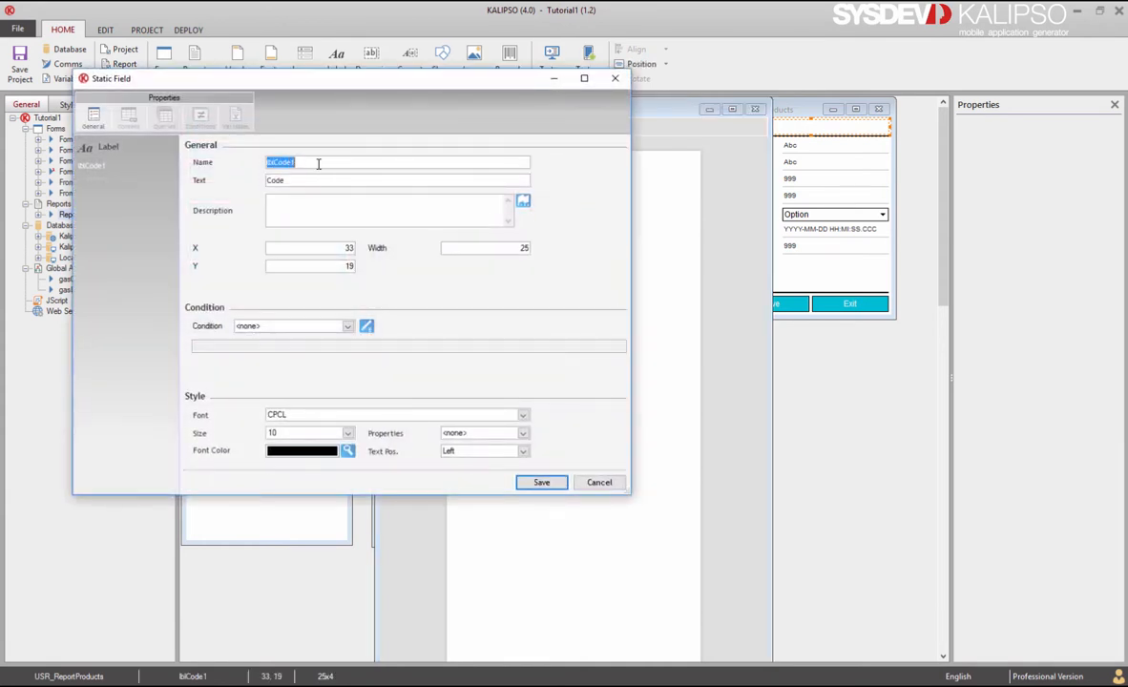
left_click_drag(303, 163, 274, 160)
type("Name")
key("Tab")
type("Name")
left_click(527, 481)
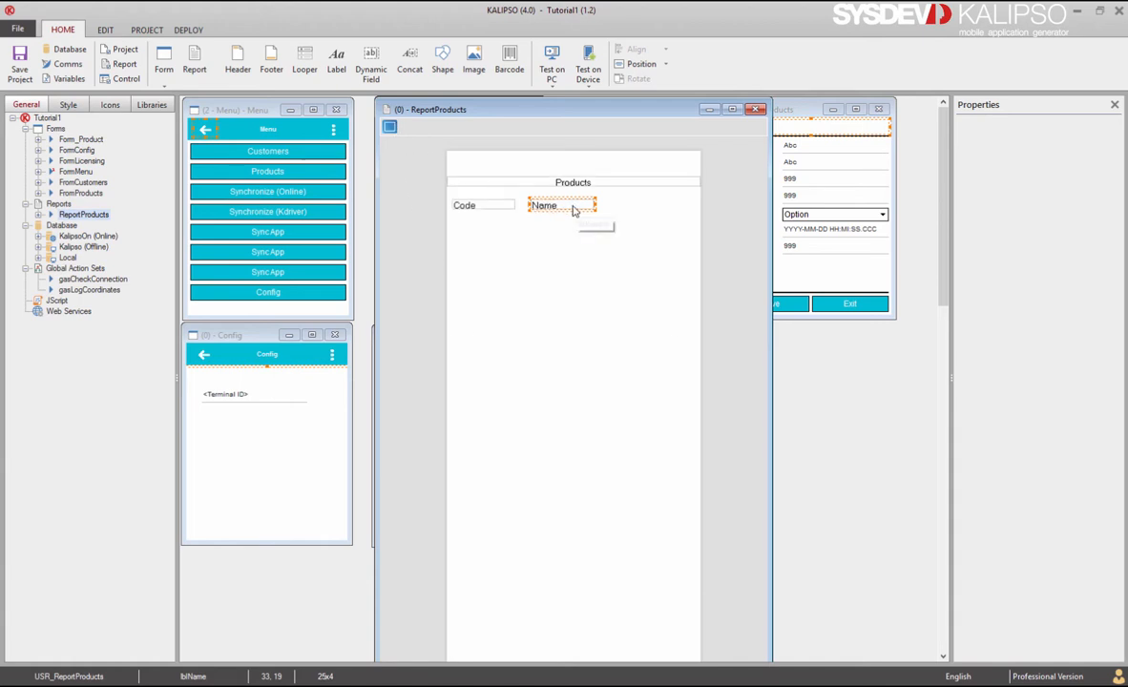
left_click_drag(574, 210, 703, 205)
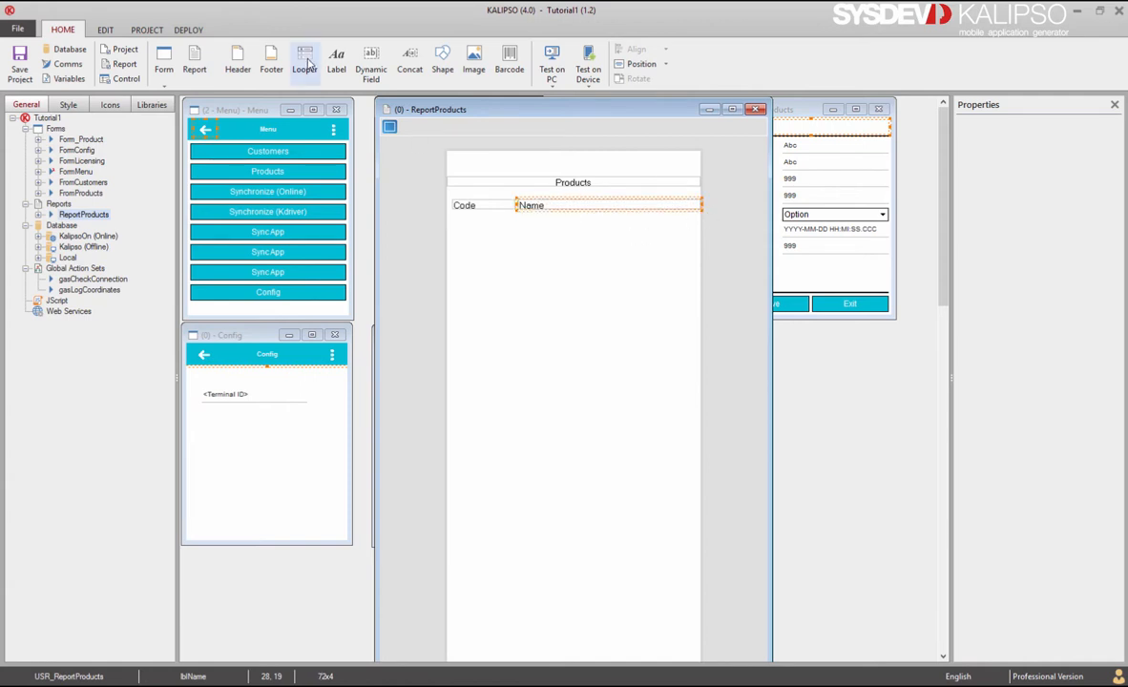
left_click_drag(304, 67, 425, 212)
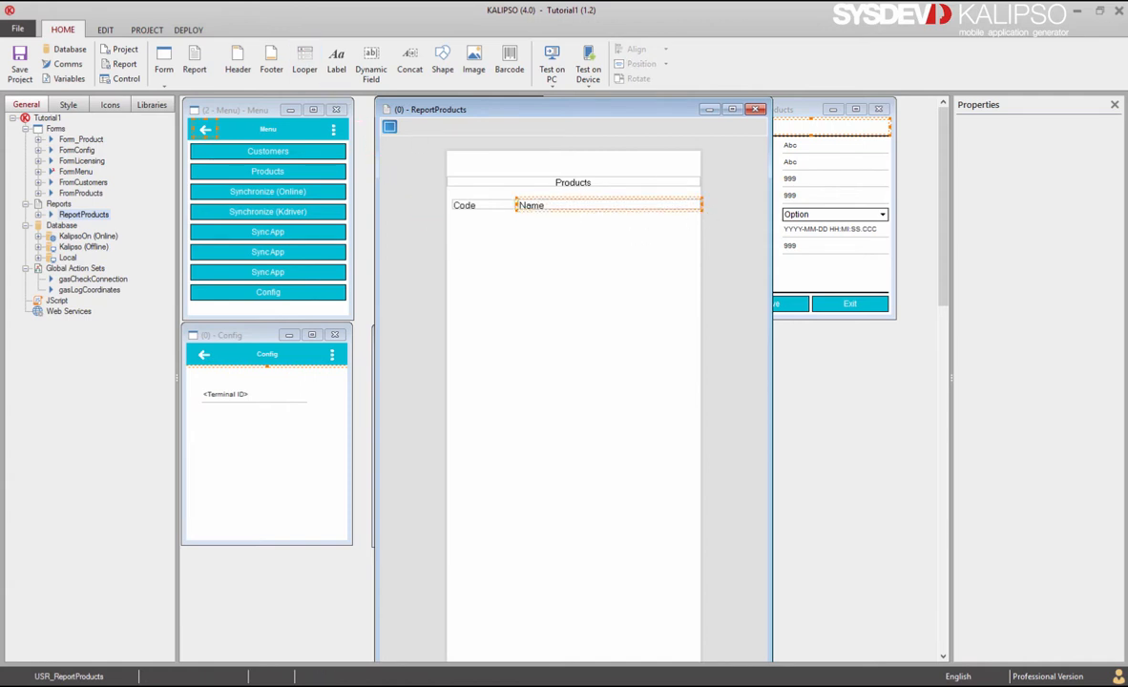
Step: Create looper LopProducts fed by a new Products query 'SELECT Code,Name FROM Products', with Show Header on
type("LopProducts")
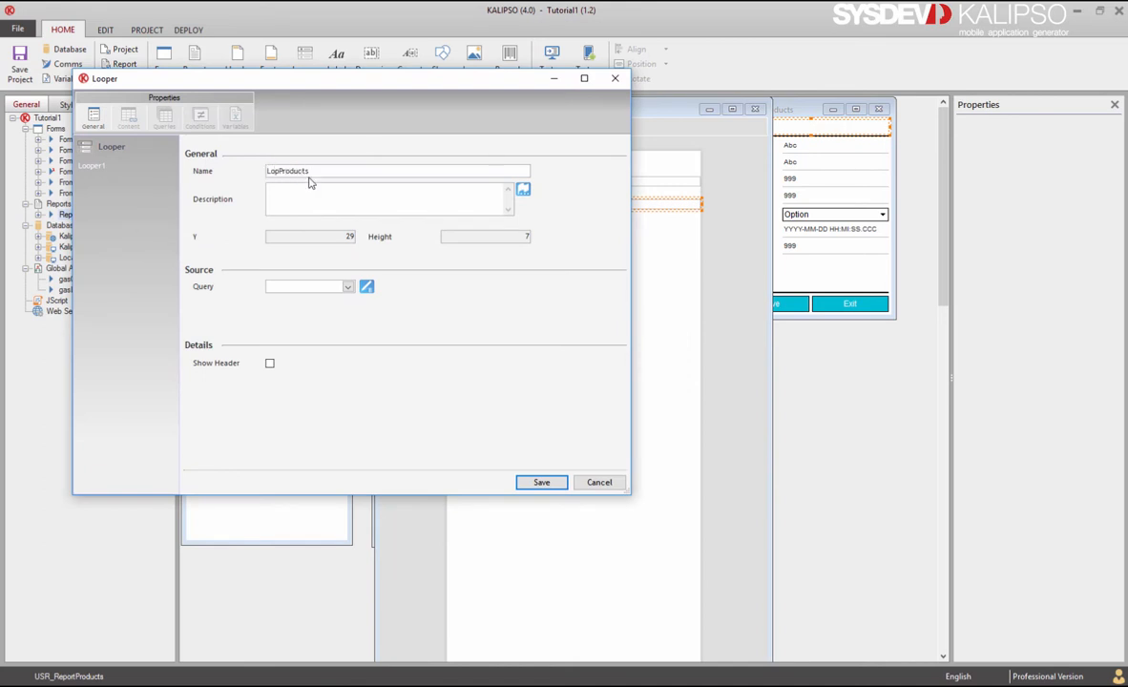
left_click(367, 286)
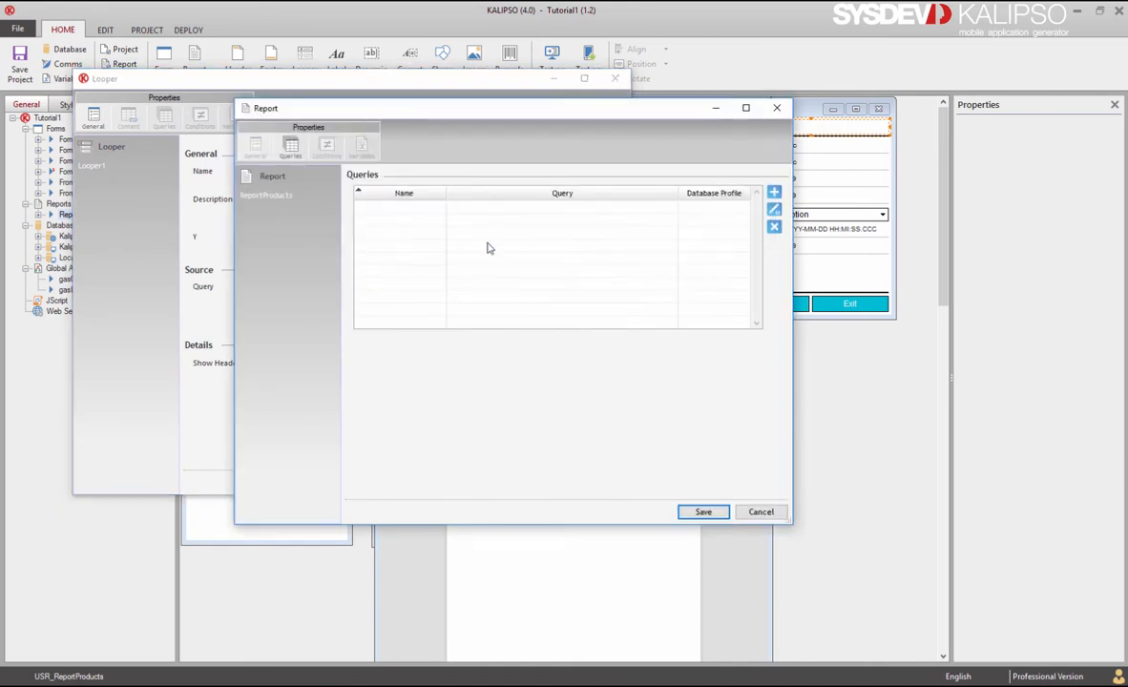
left_click(774, 192)
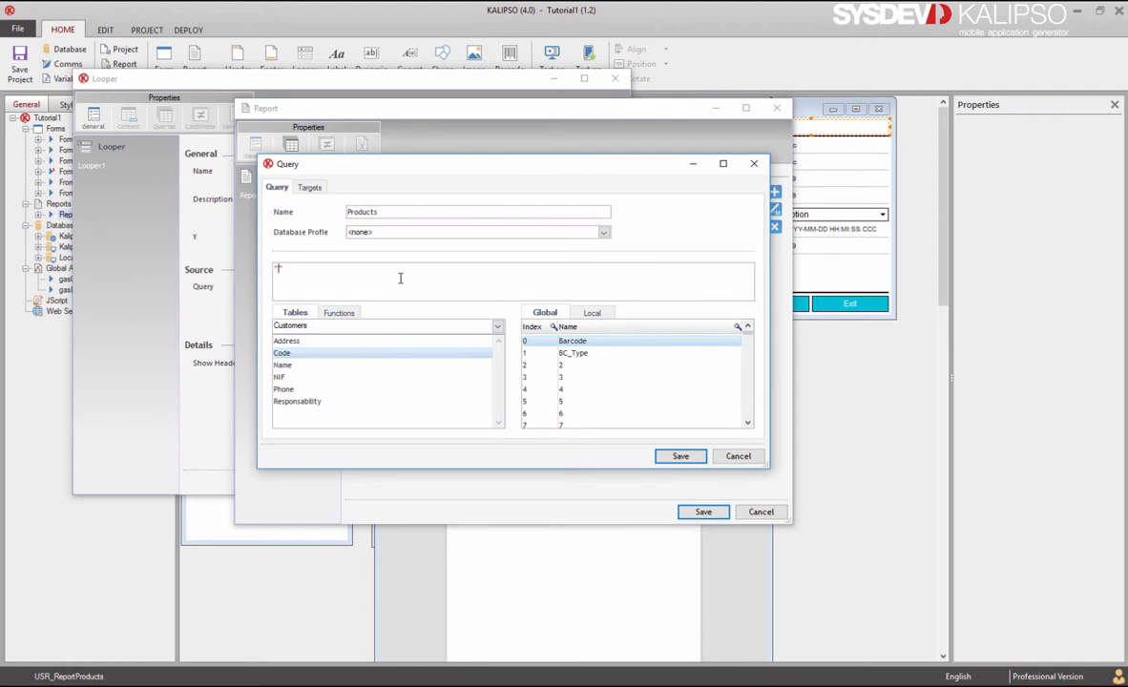
type("\"SELECT Code,Name FROM Products")
left_click(680, 457)
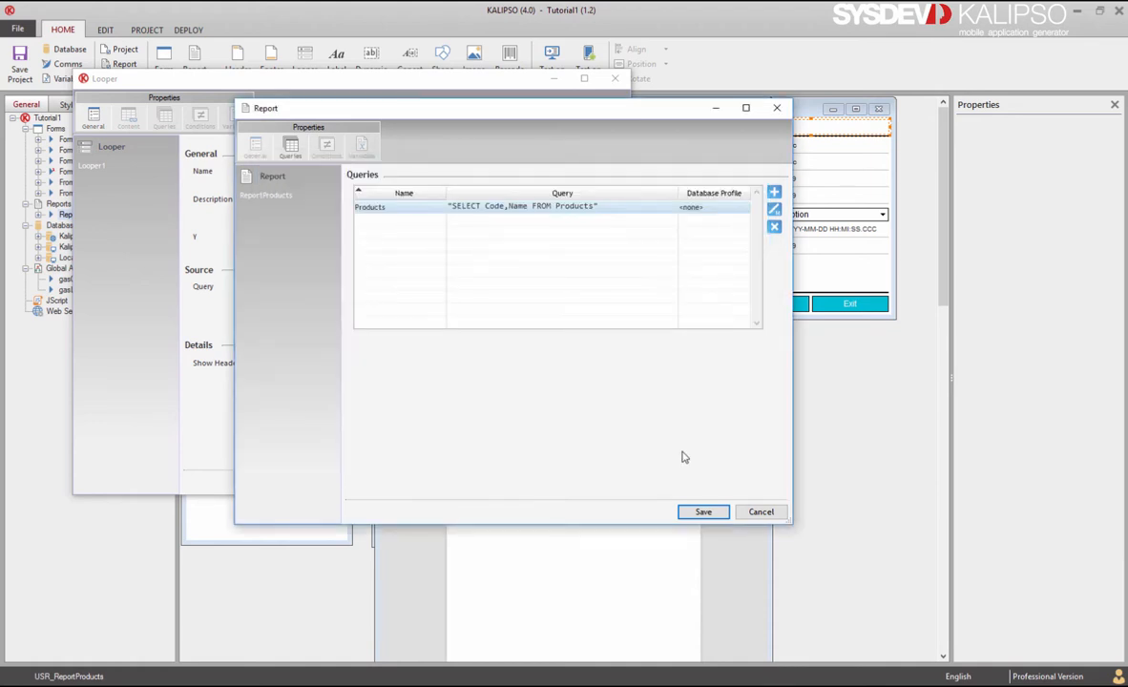
left_click(704, 512)
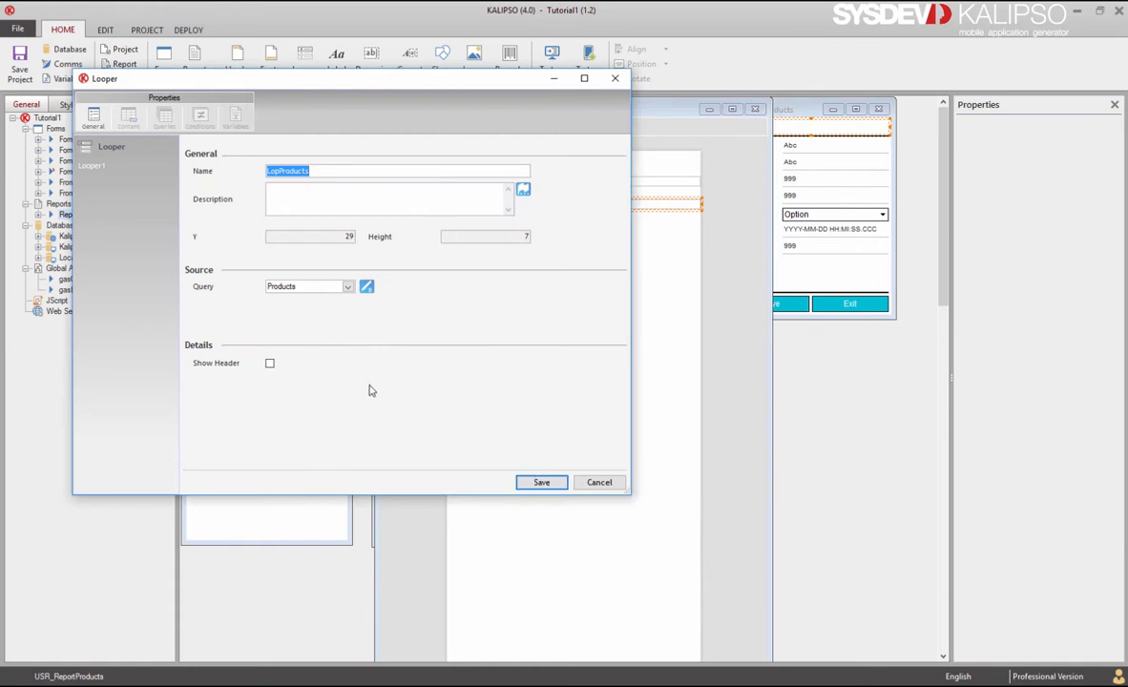
left_click(270, 363)
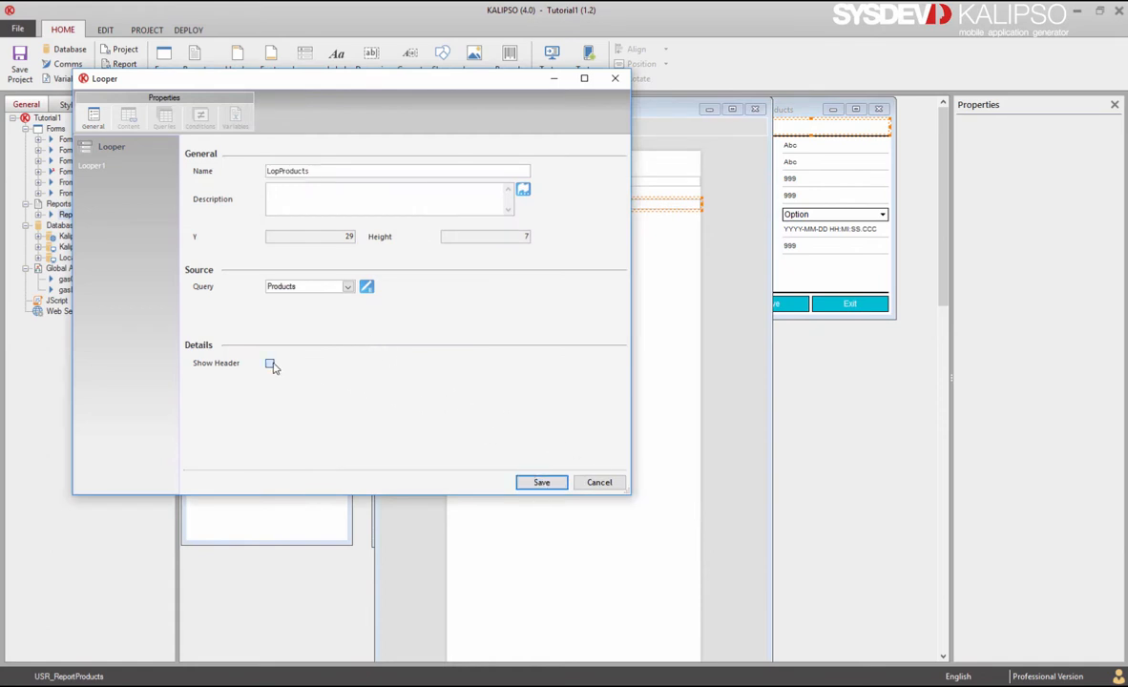
left_click(541, 482)
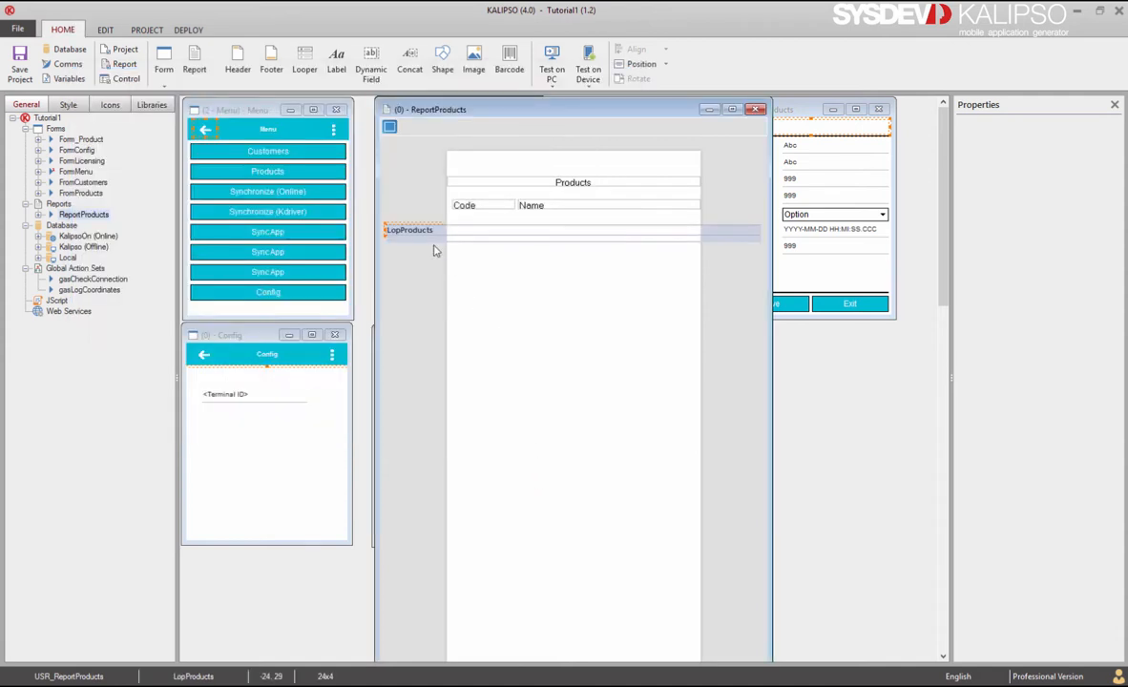
Step: Make the looper taller, drop the Code and Name headings into its header, and raise it under the title
left_click_drag(434, 243, 433, 259)
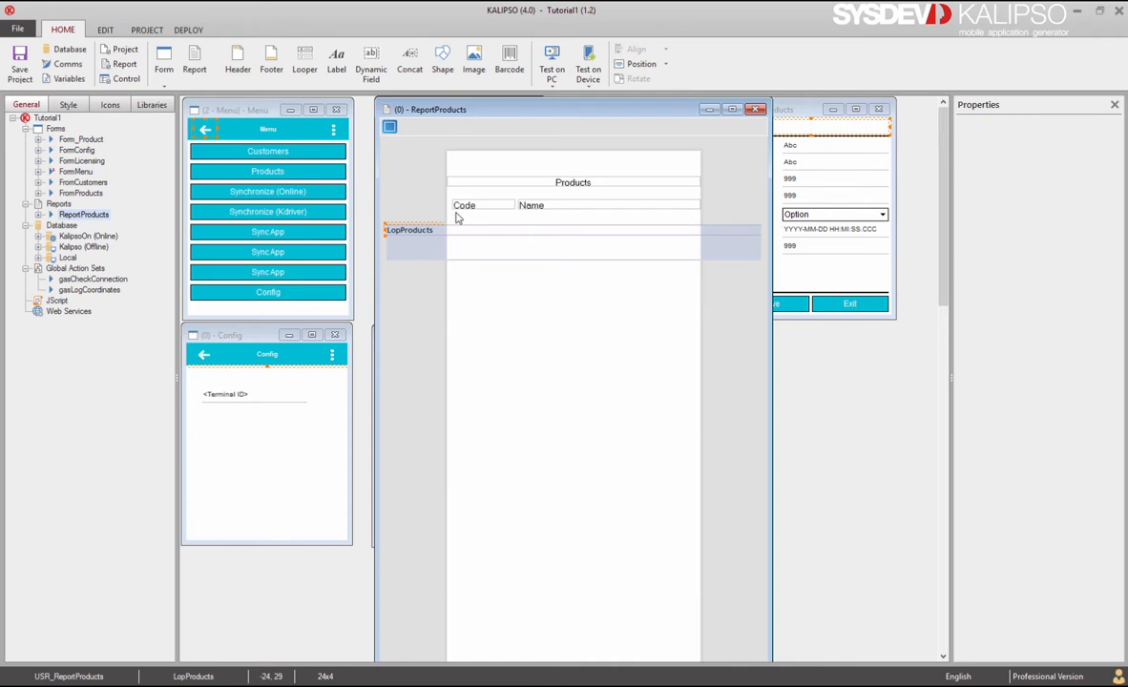
left_click_drag(465, 207, 465, 233)
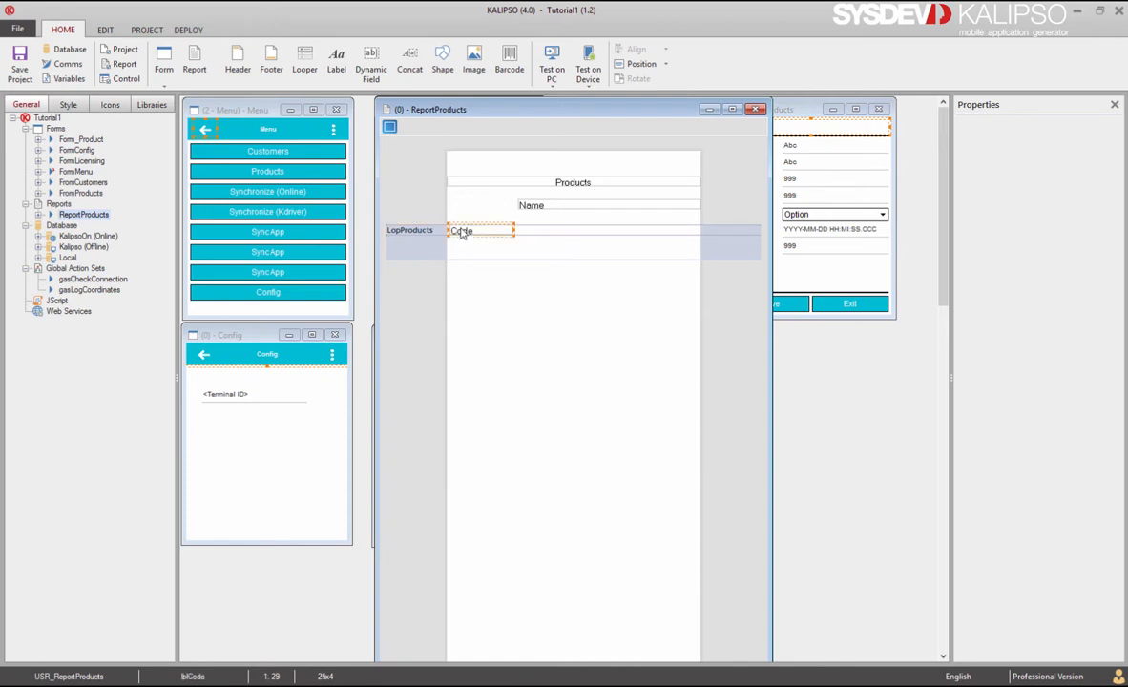
left_click_drag(540, 208, 541, 232)
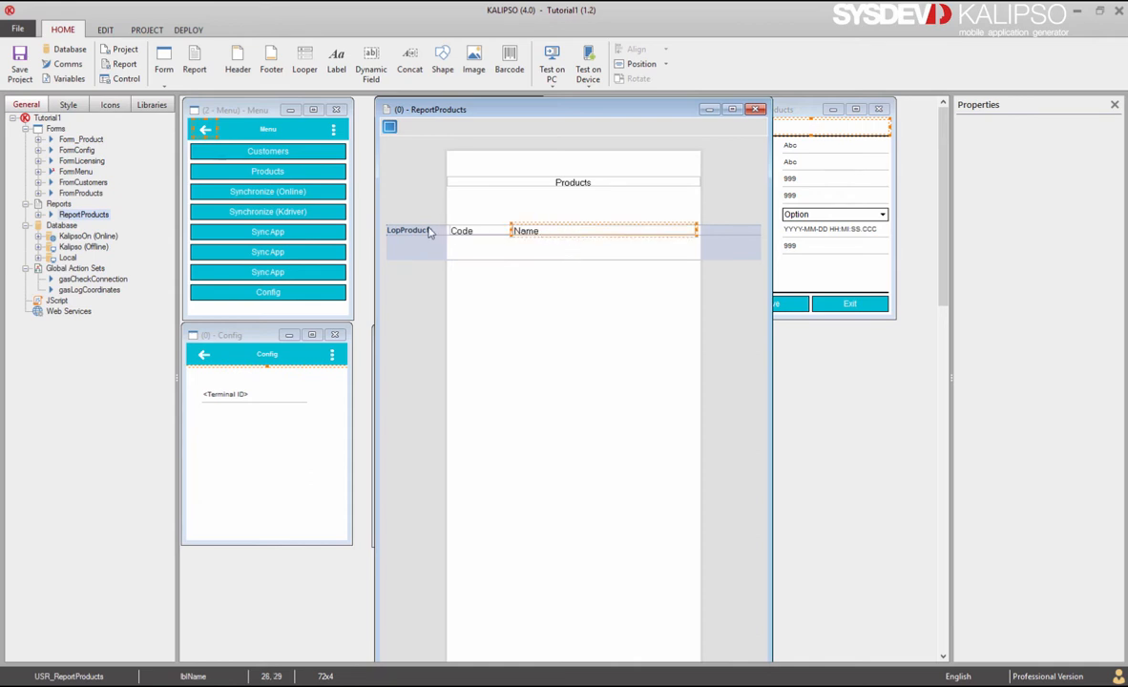
left_click_drag(428, 228, 430, 217)
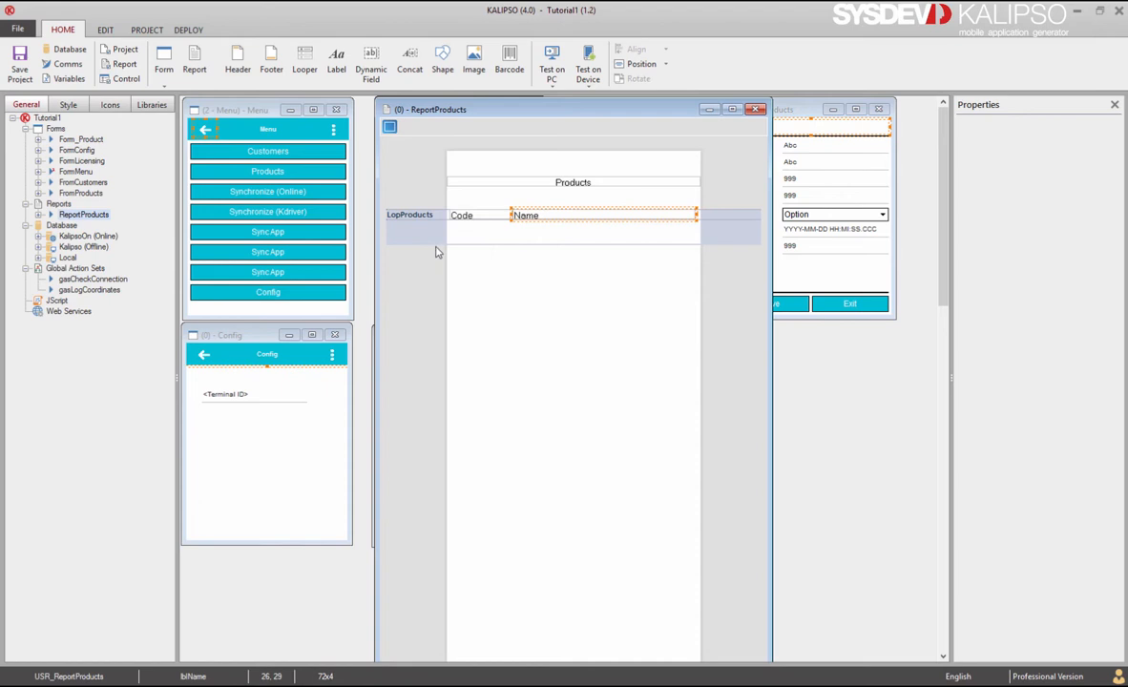
left_click_drag(433, 219, 434, 214)
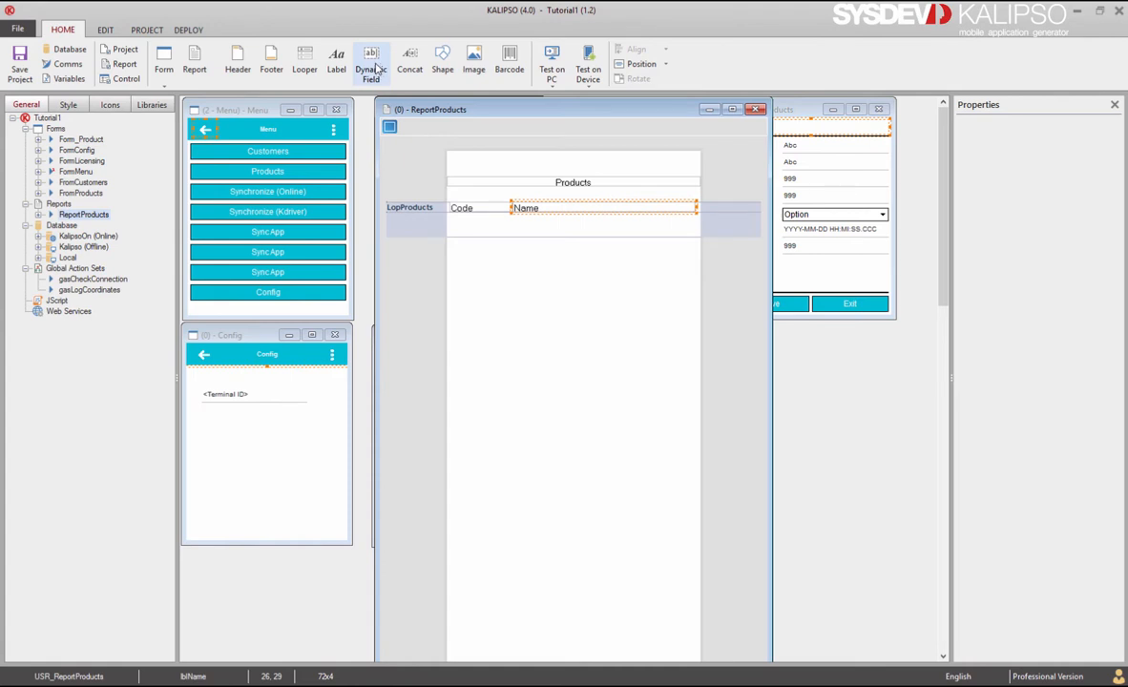
Step: Place a data field in the looper row bound to the product Code column
left_click_drag(378, 68, 435, 215)
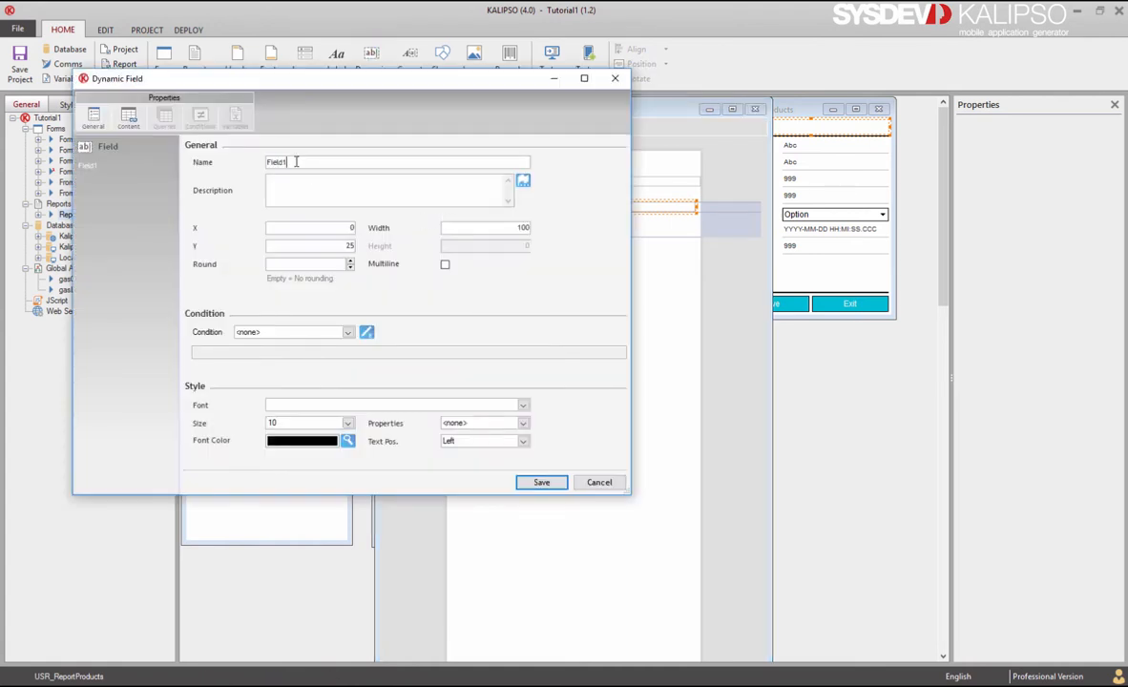
left_click(130, 118)
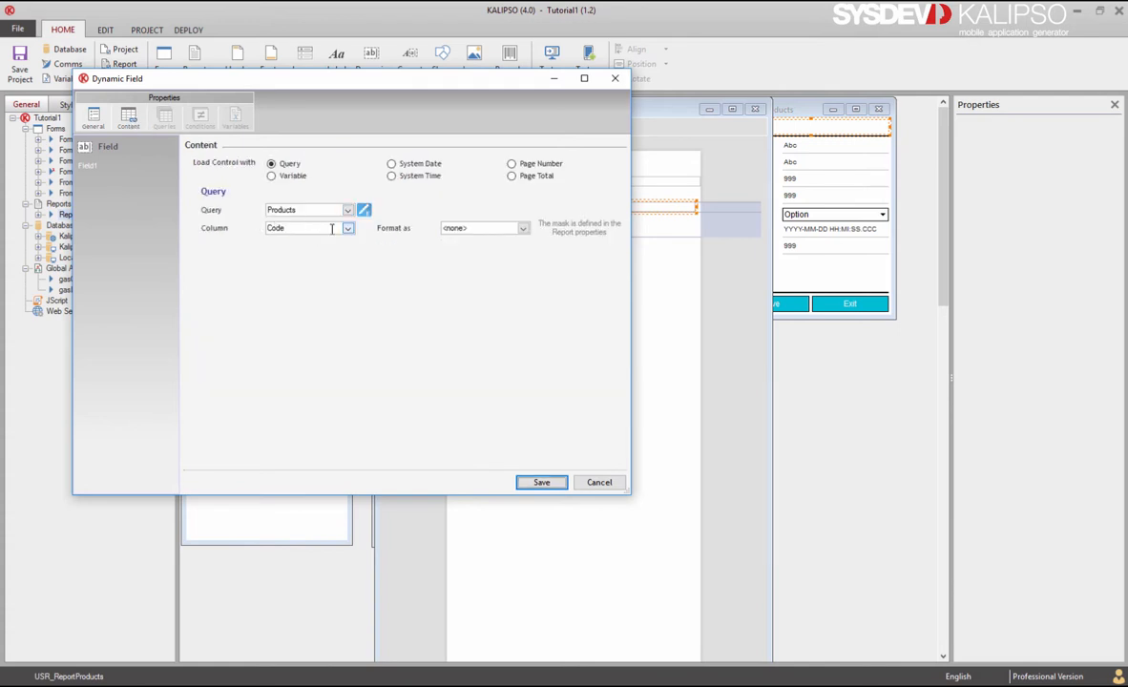
left_click(539, 482)
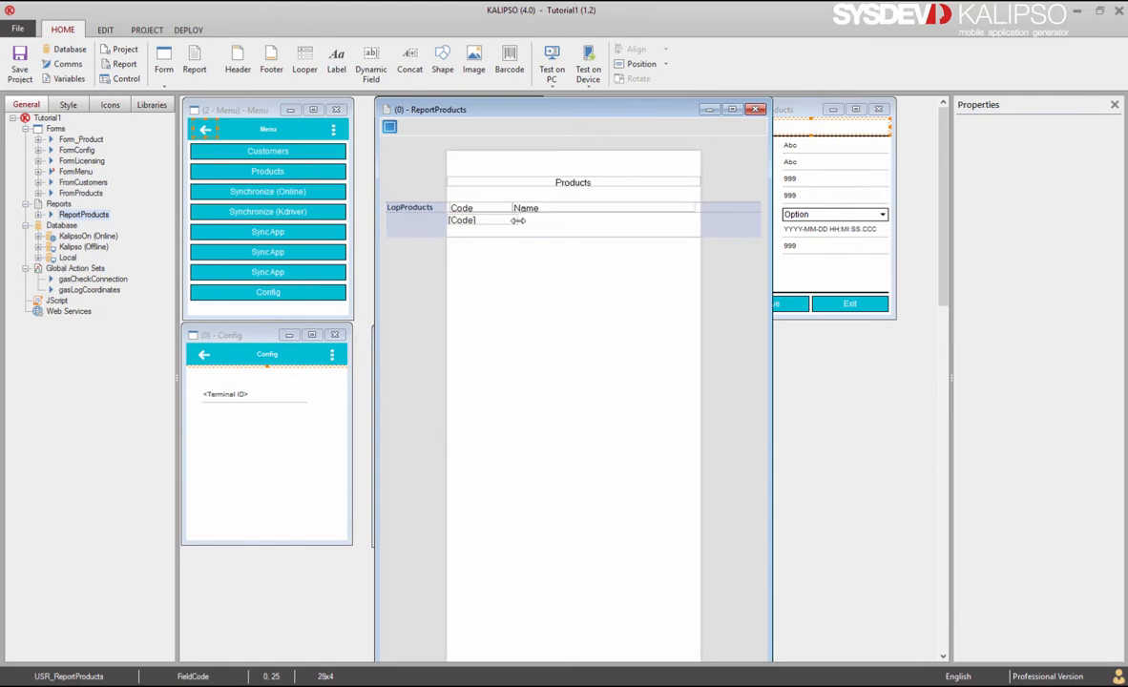
Step: Duplicate the [Code] field under the Name heading as FieldName, bound to the Name column
left_click_drag(517, 221, 514, 221)
key("ctrl+c")
key("ctrl+v")
left_click_drag(482, 222, 699, 220)
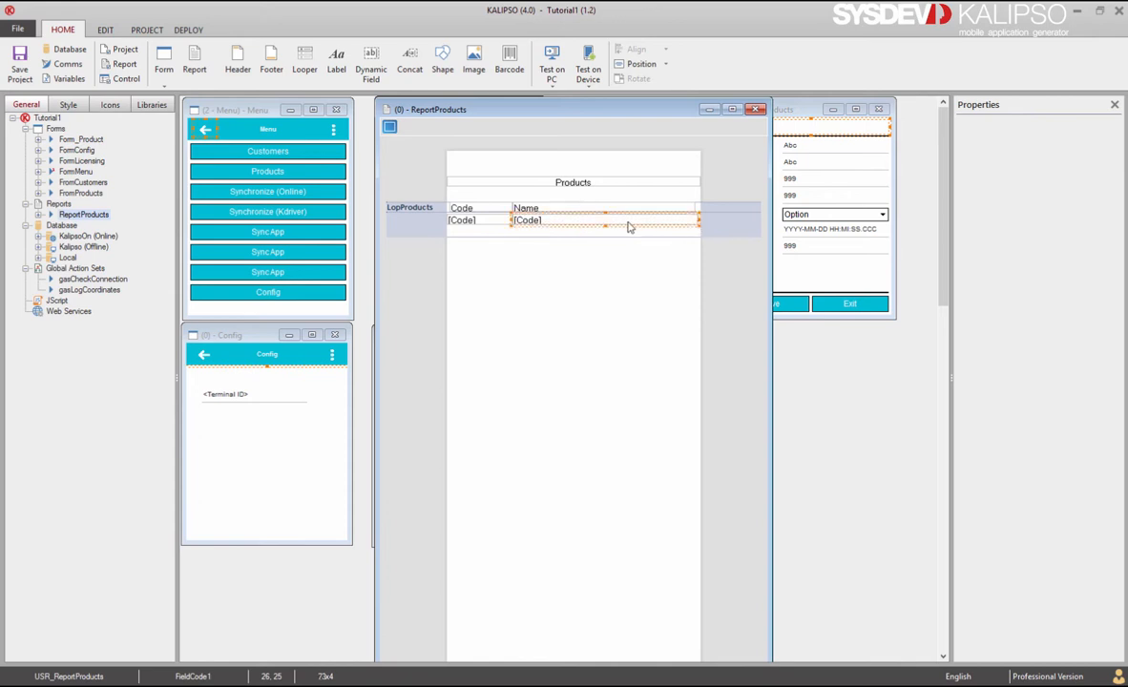
double_click(628, 223)
left_click_drag(313, 162, 284, 163)
type("Name")
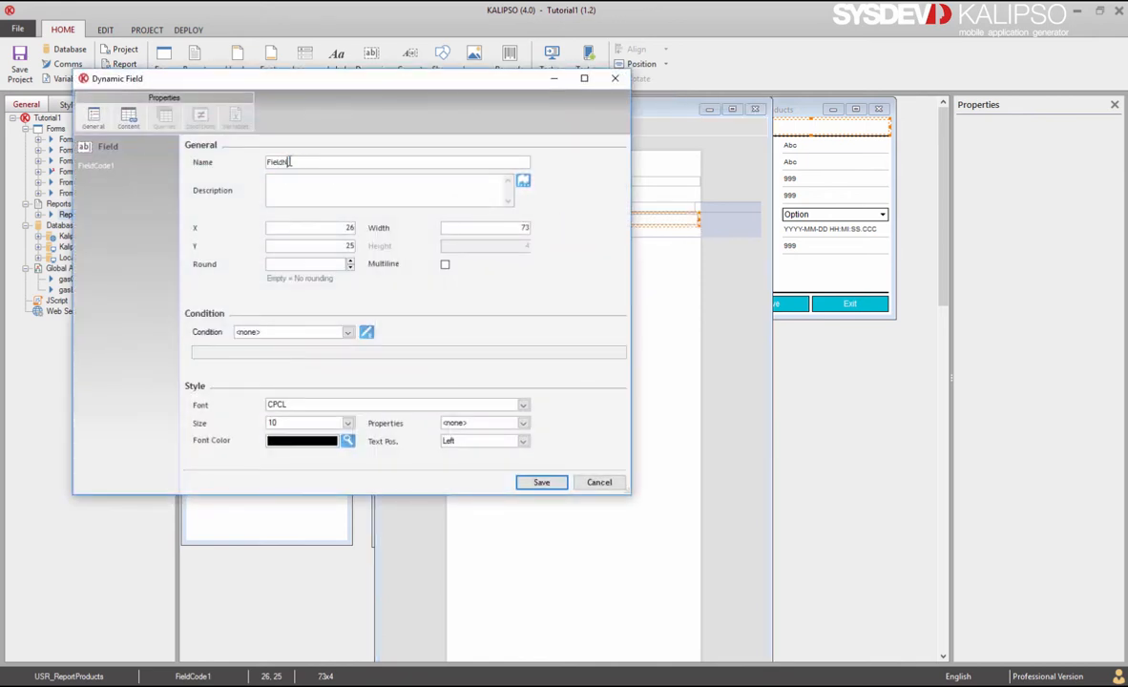
left_click(131, 118)
left_click(348, 228)
left_click(306, 247)
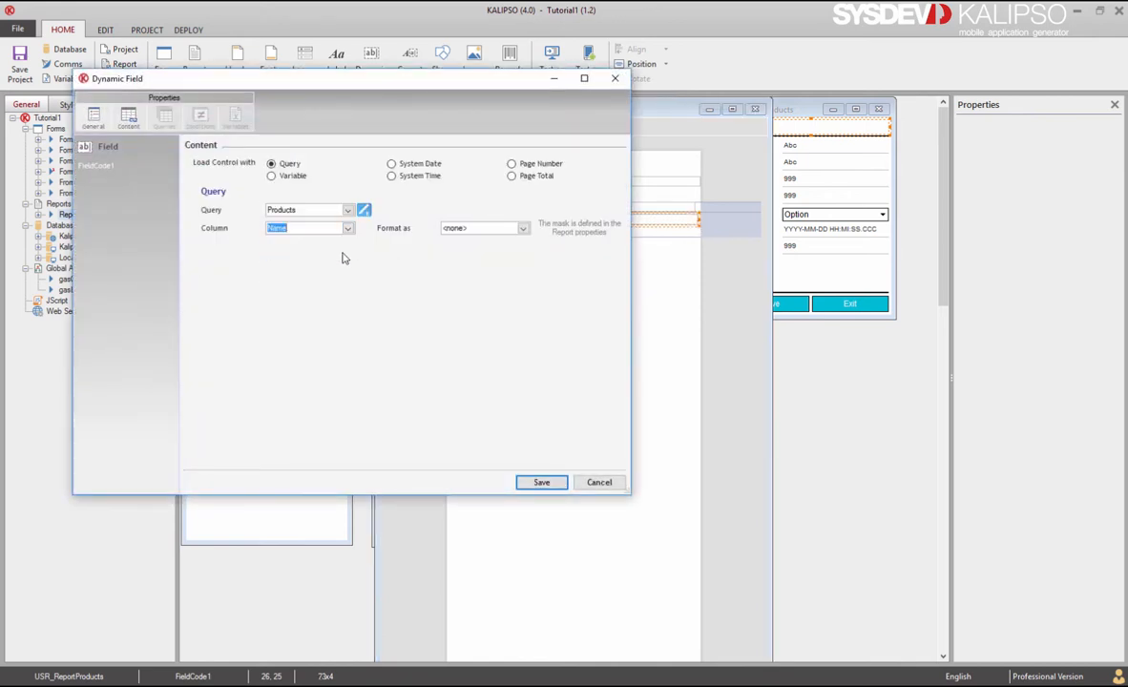
left_click(533, 482)
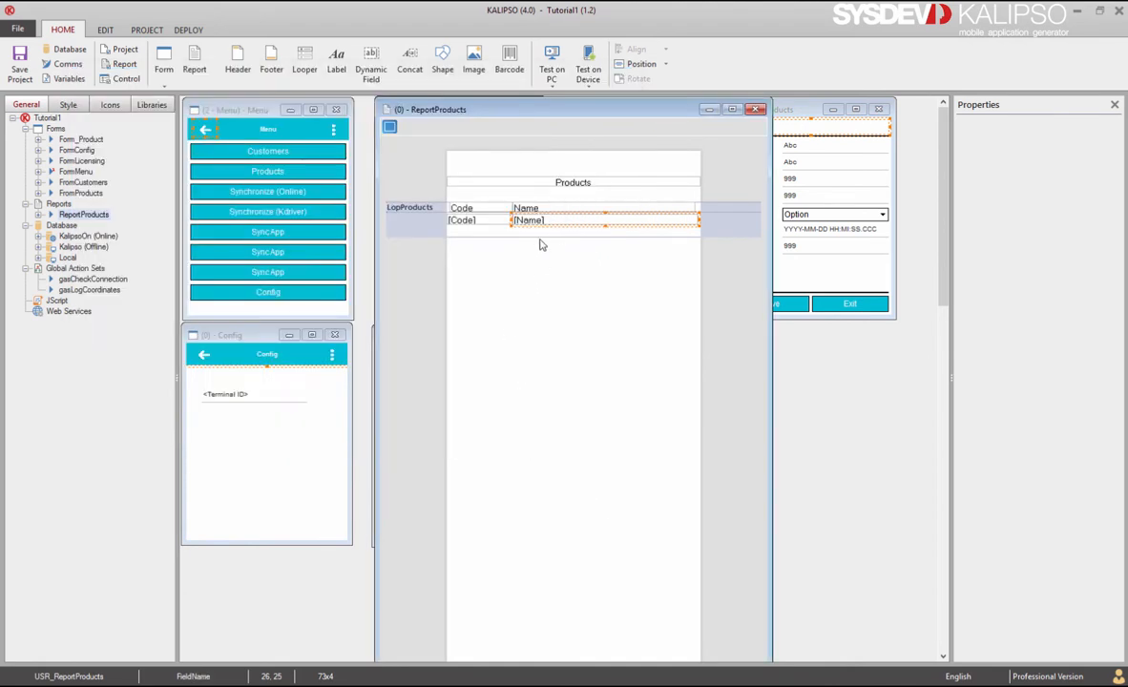
Step: Widen the [Name] field slightly
left_click(679, 212)
left_click(678, 212)
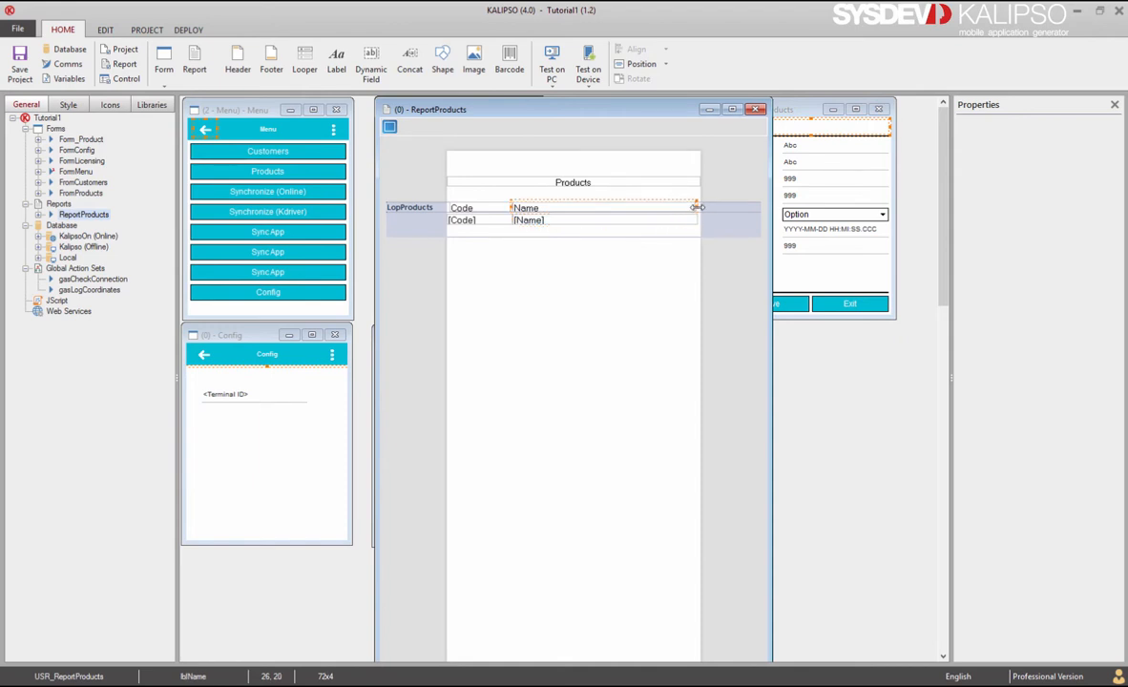
left_click(688, 226)
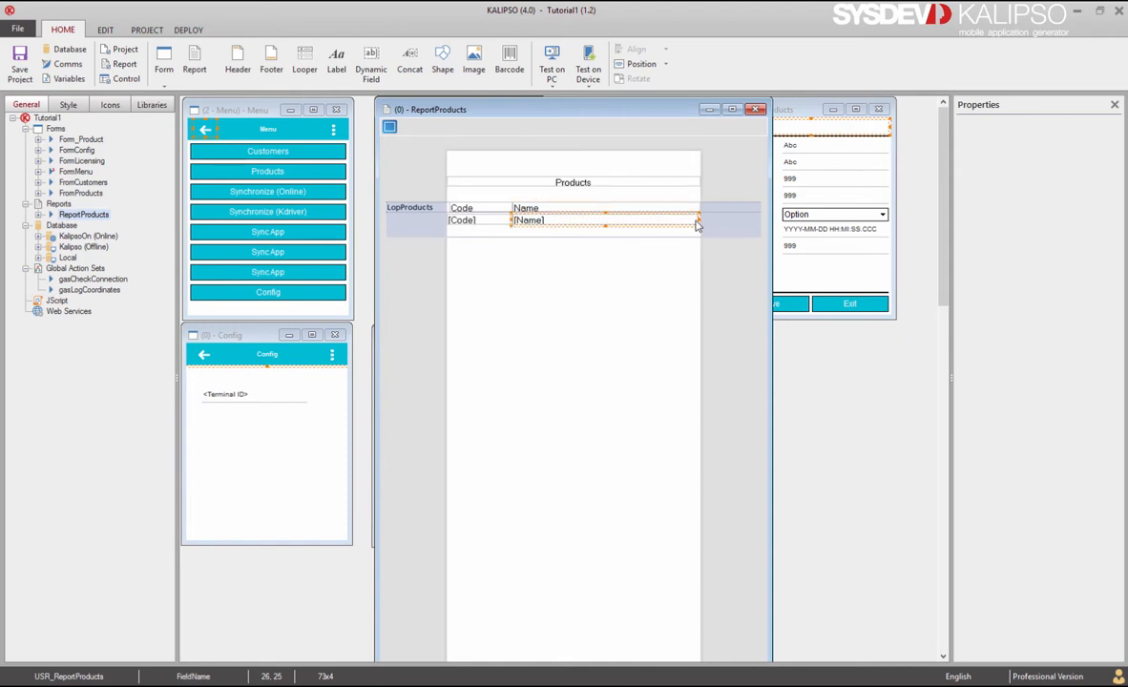
left_click_drag(699, 220, 704, 221)
Step: Paste a copy of the Products title below the looper and make it lblFooter reading END
left_click(458, 221)
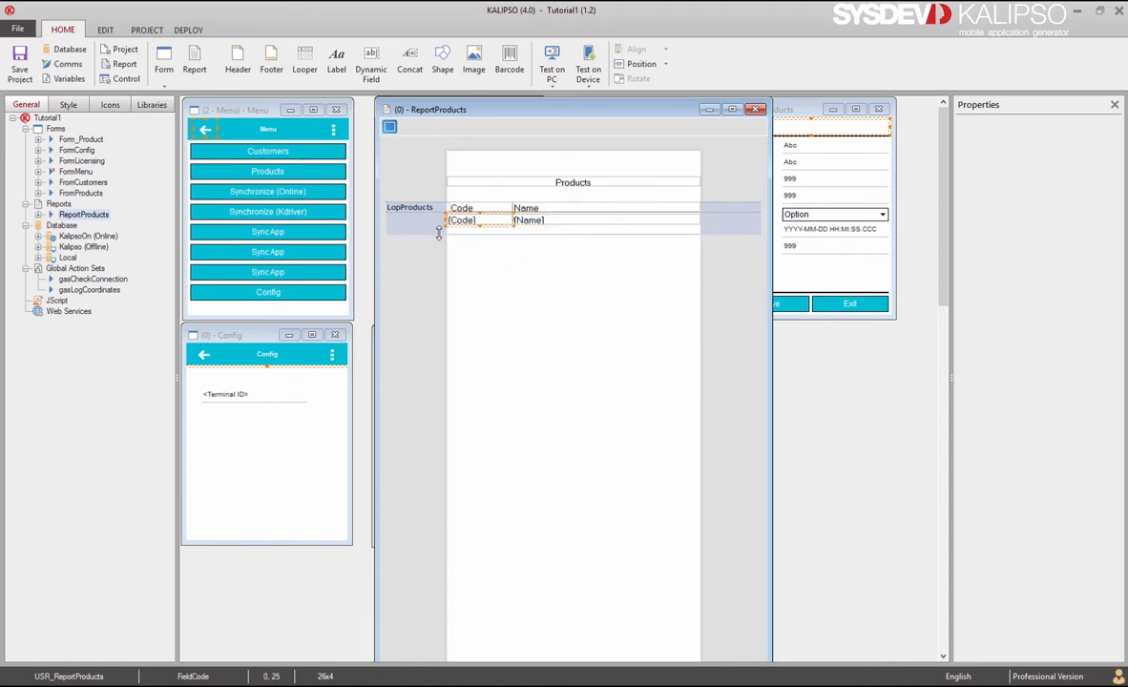
left_click(573, 185)
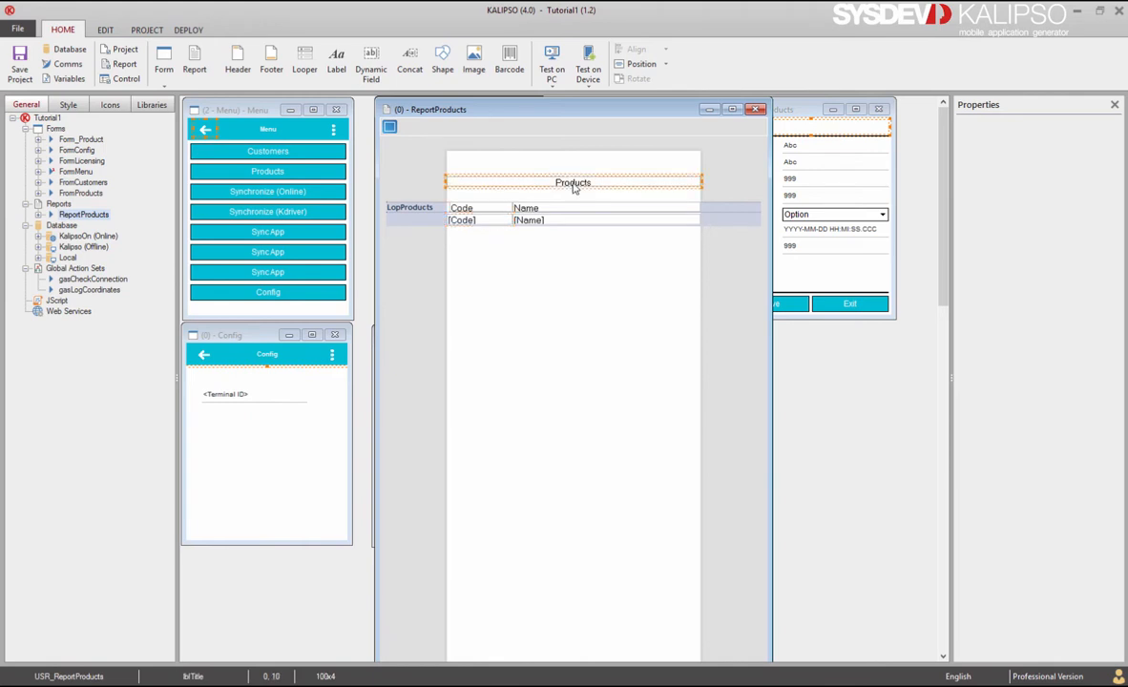
key("ctrl+v")
left_click_drag(565, 184, 564, 243)
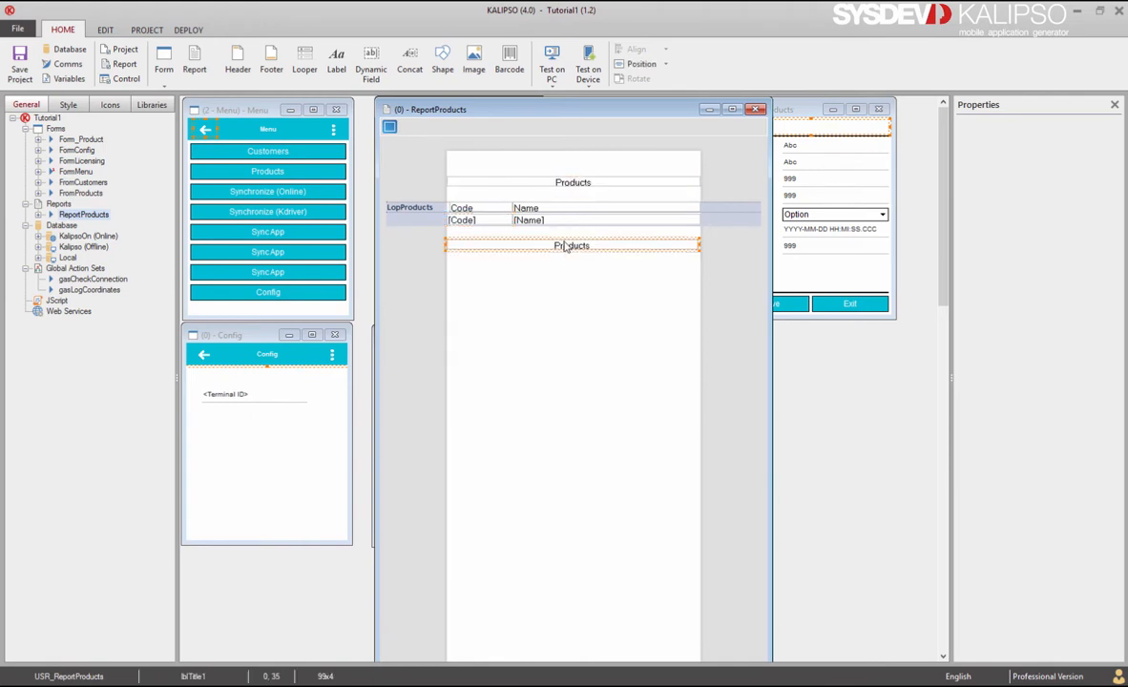
double_click(564, 246)
double_click(326, 181)
type("E")
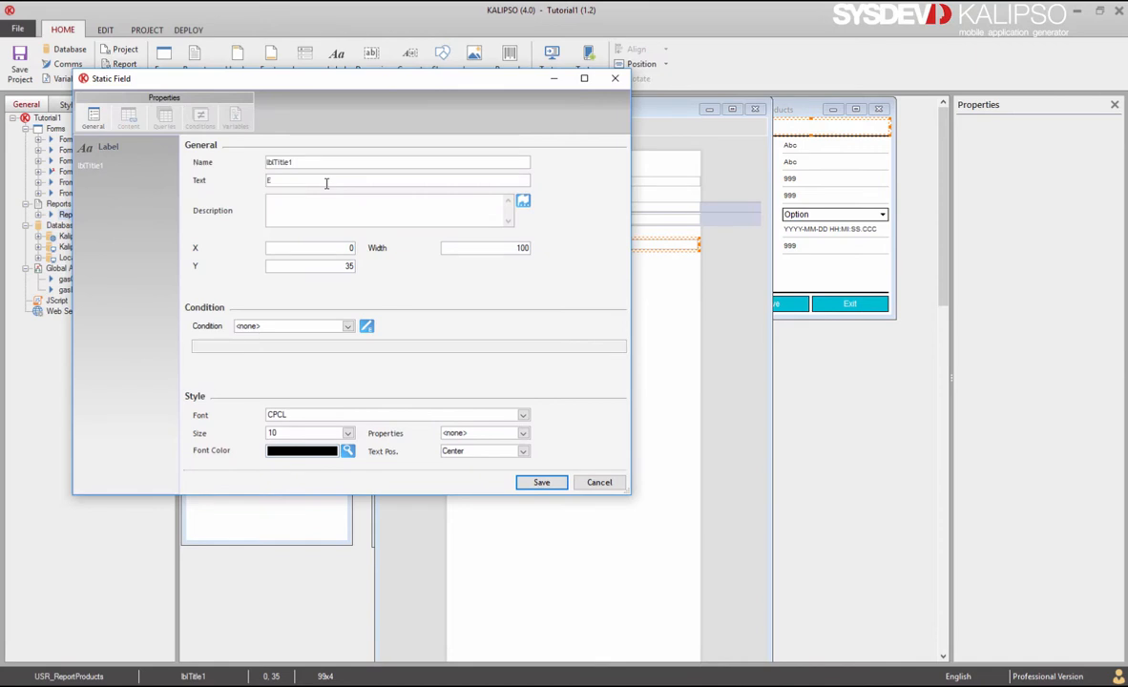
type("ND")
double_click(287, 161)
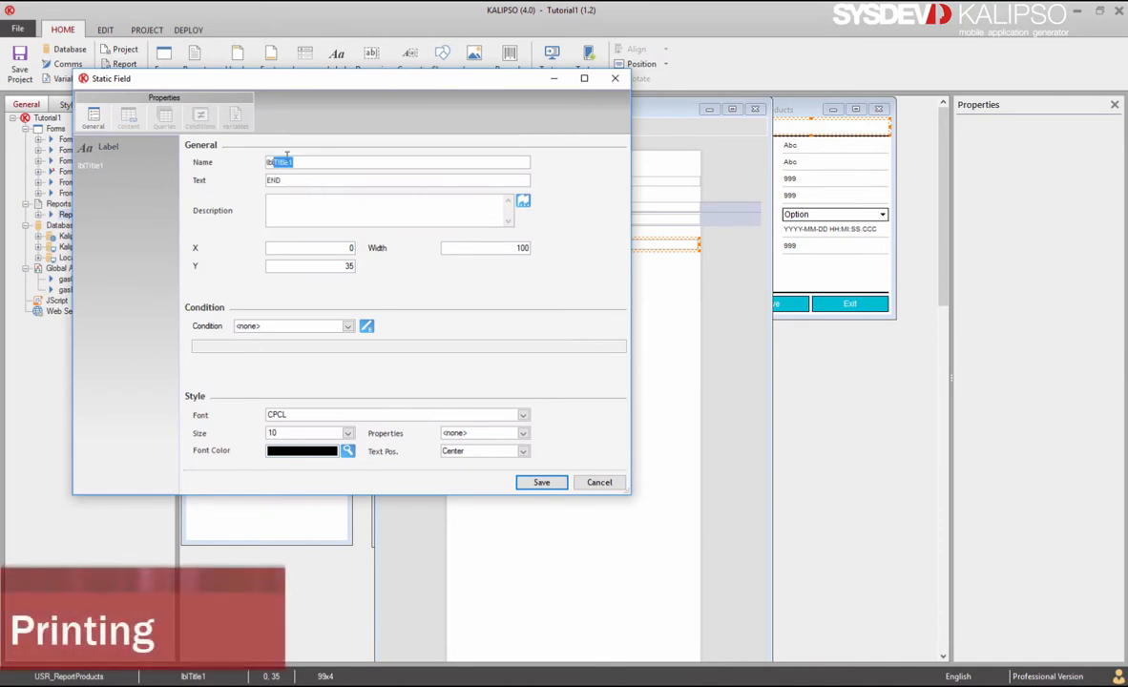
type("lblFooter")
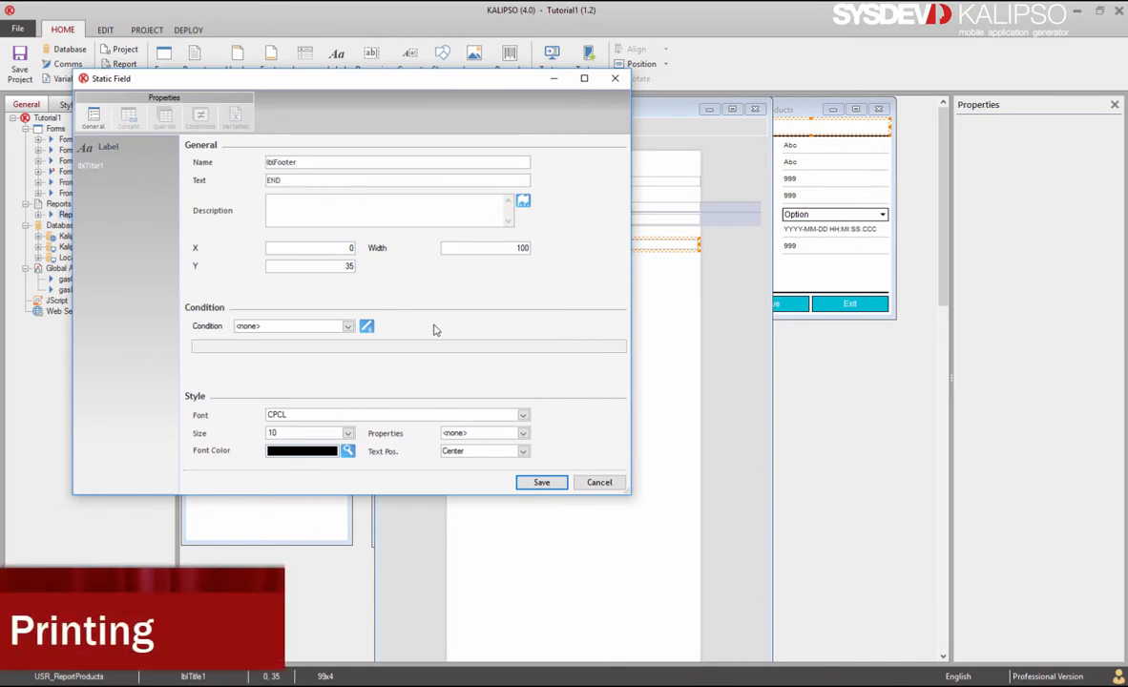
left_click(541, 483)
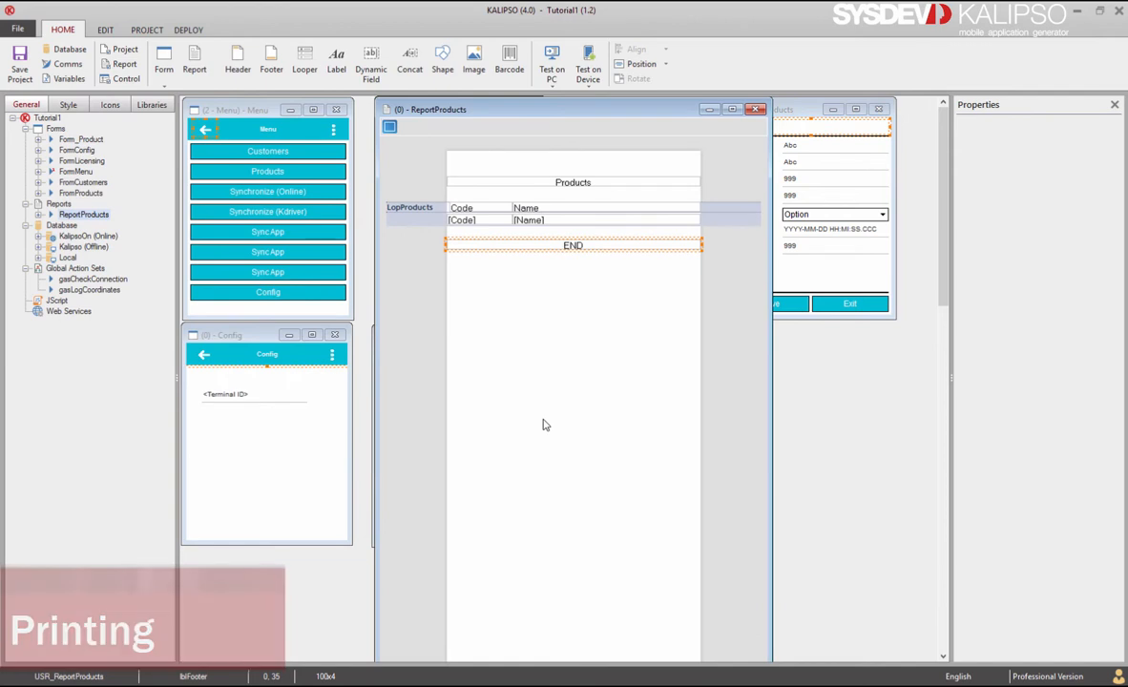
double_click(414, 316)
left_click(511, 259)
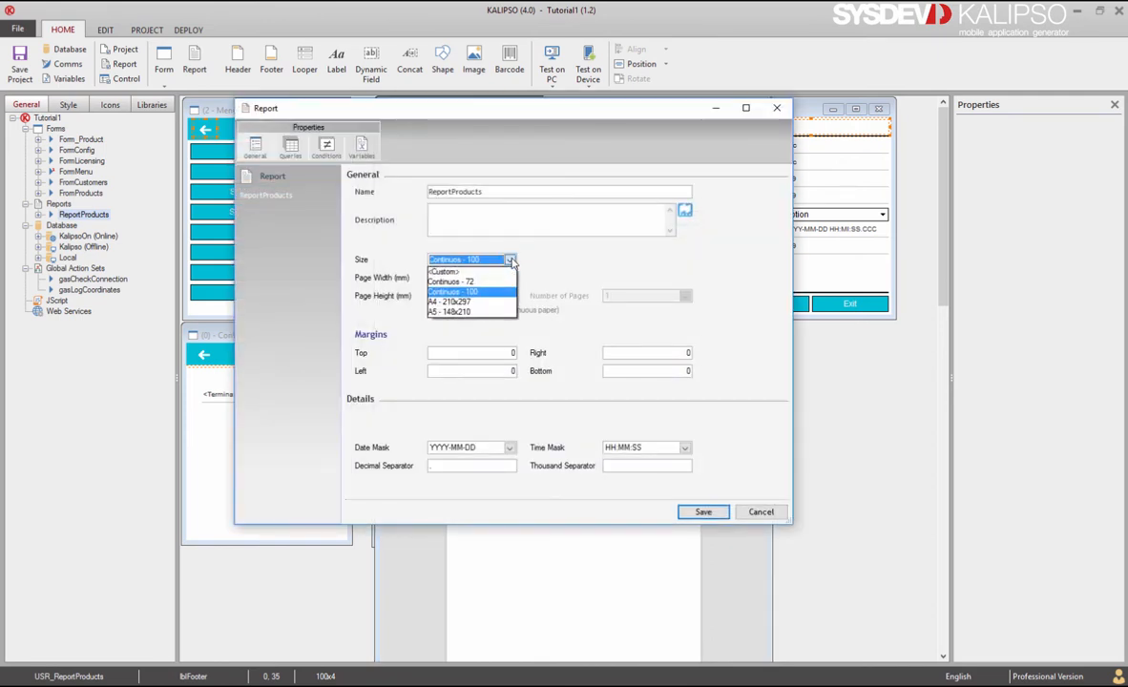
left_click(484, 303)
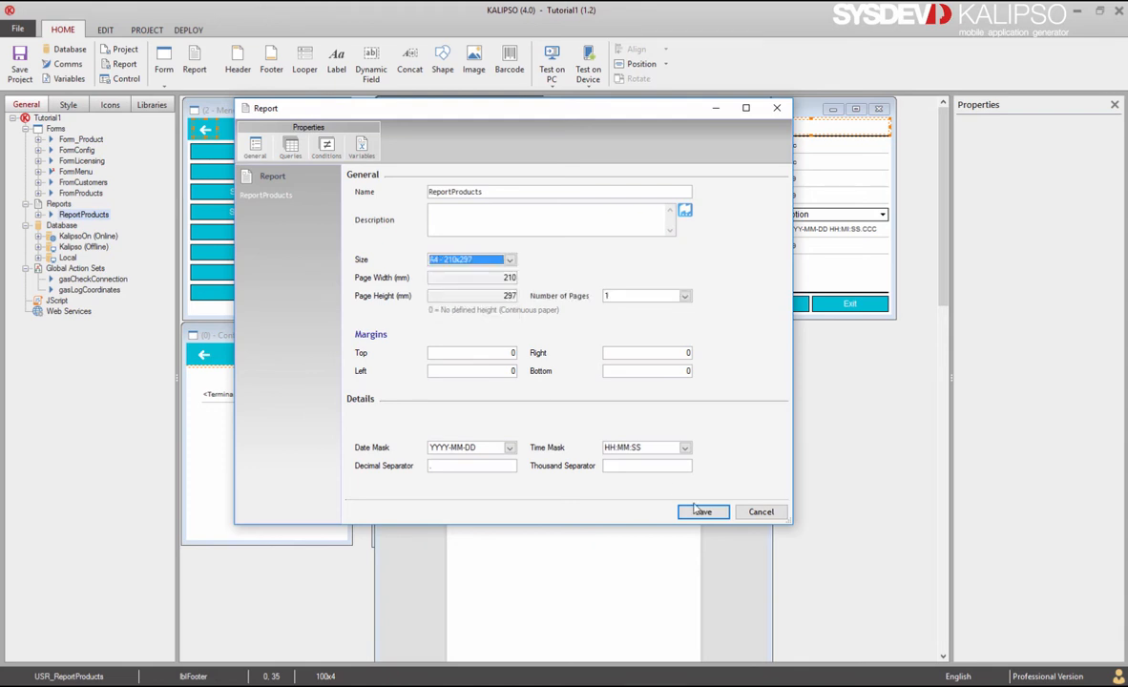
left_click(760, 512)
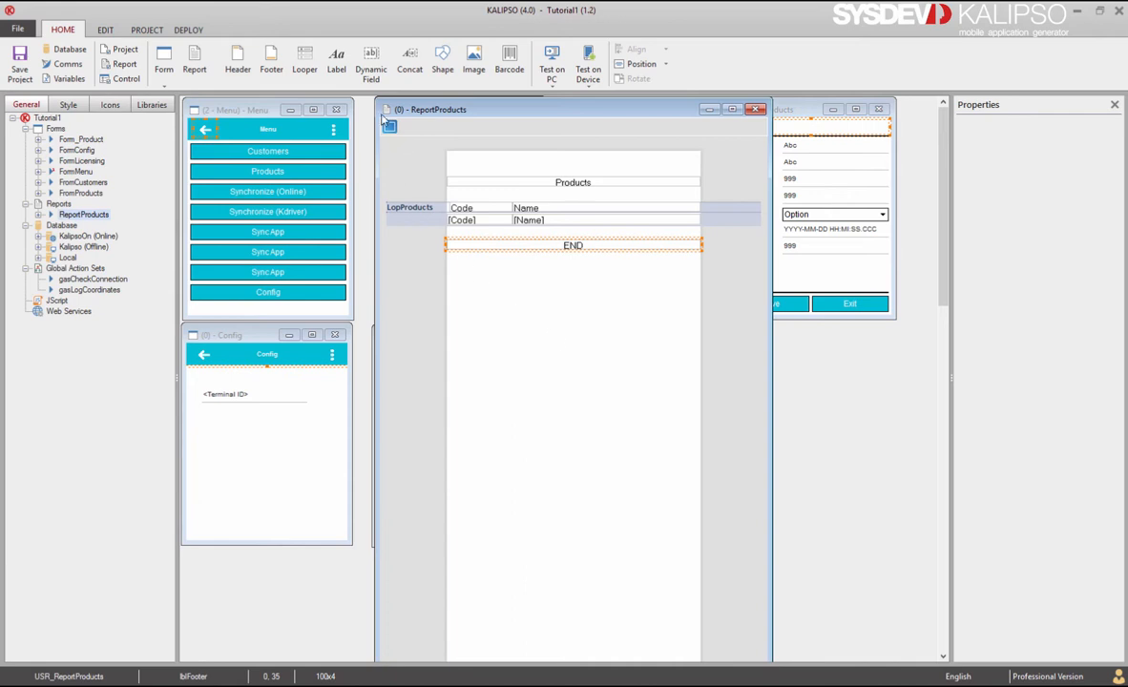
Step: Open the project Printers setup and start a new printer, browsing the model and communication lists
left_click(158, 29)
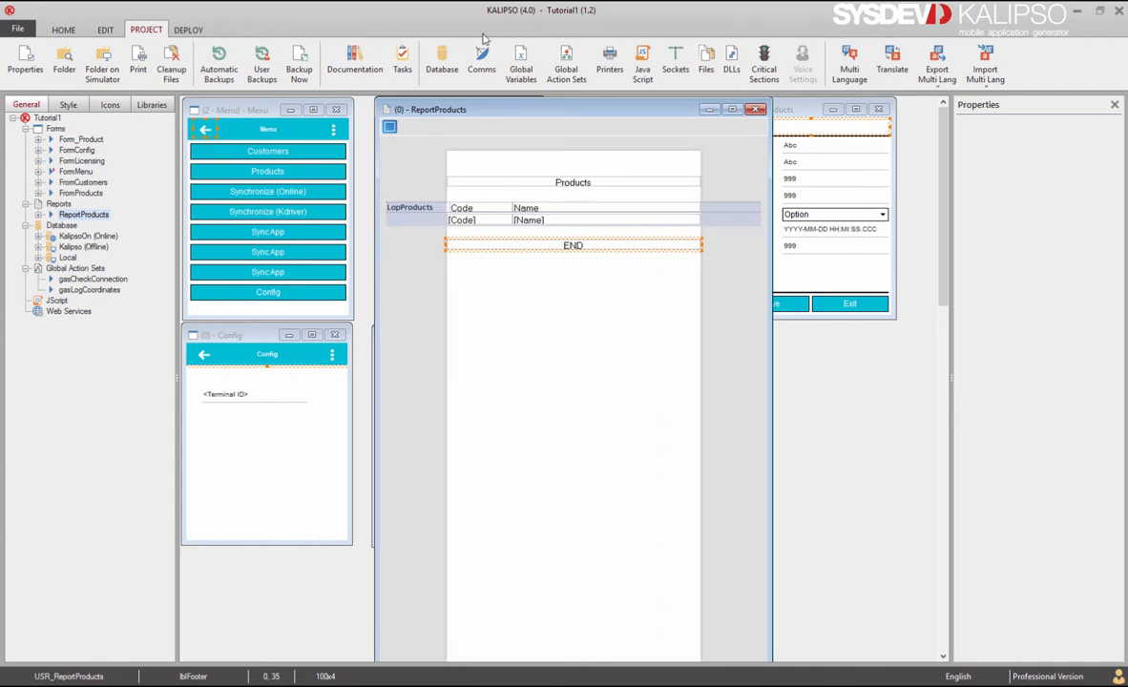
left_click(613, 60)
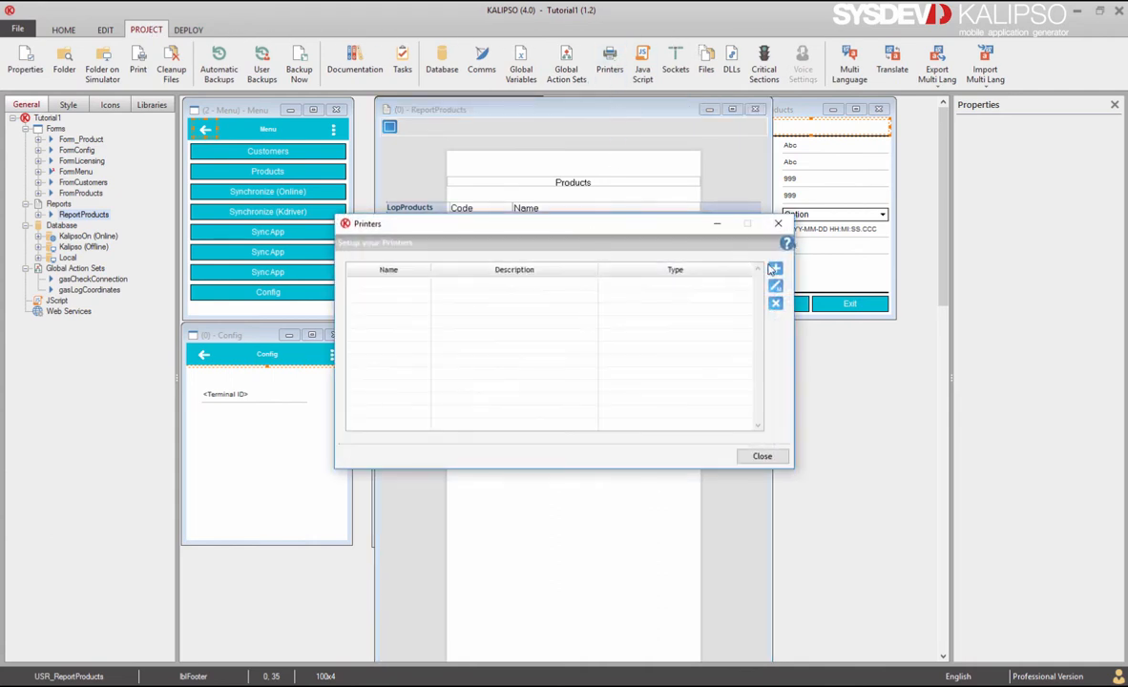
left_click(773, 270)
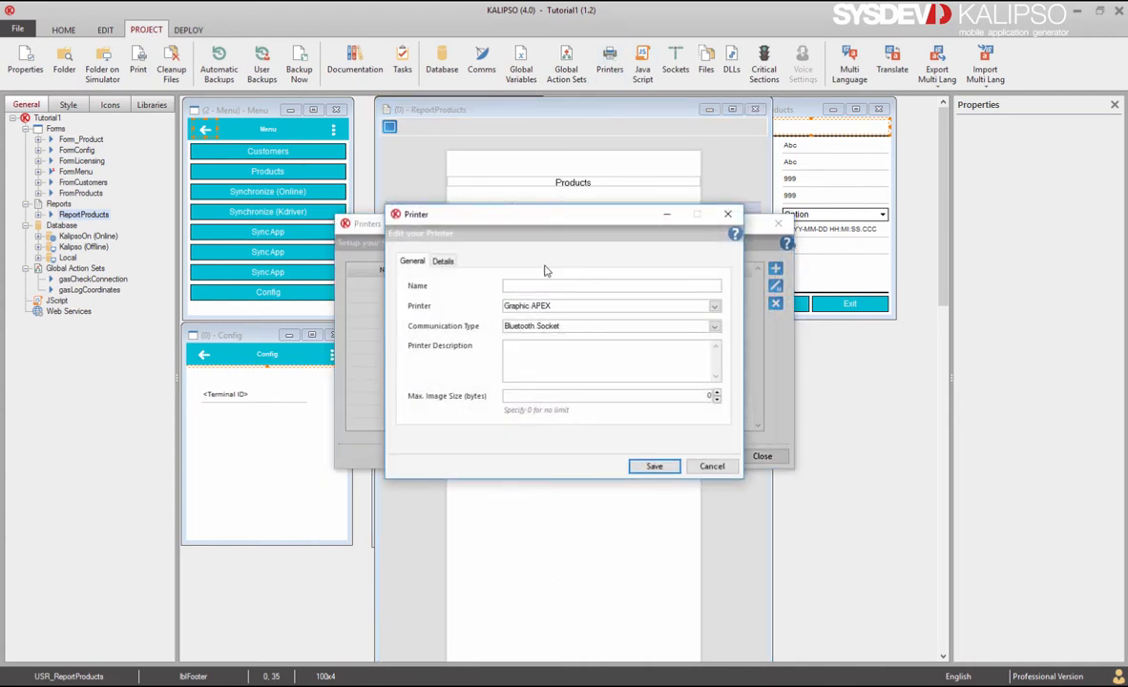
left_click(714, 306)
scroll(757, 339, "down", 10)
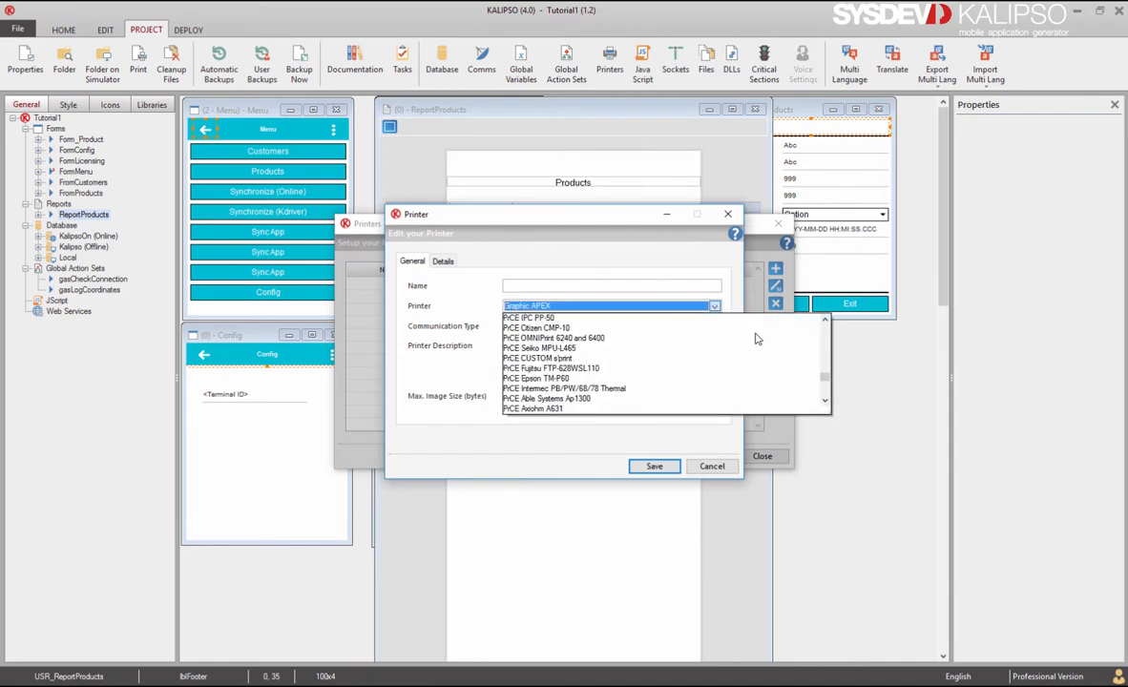
scroll(757, 339, "up", 5)
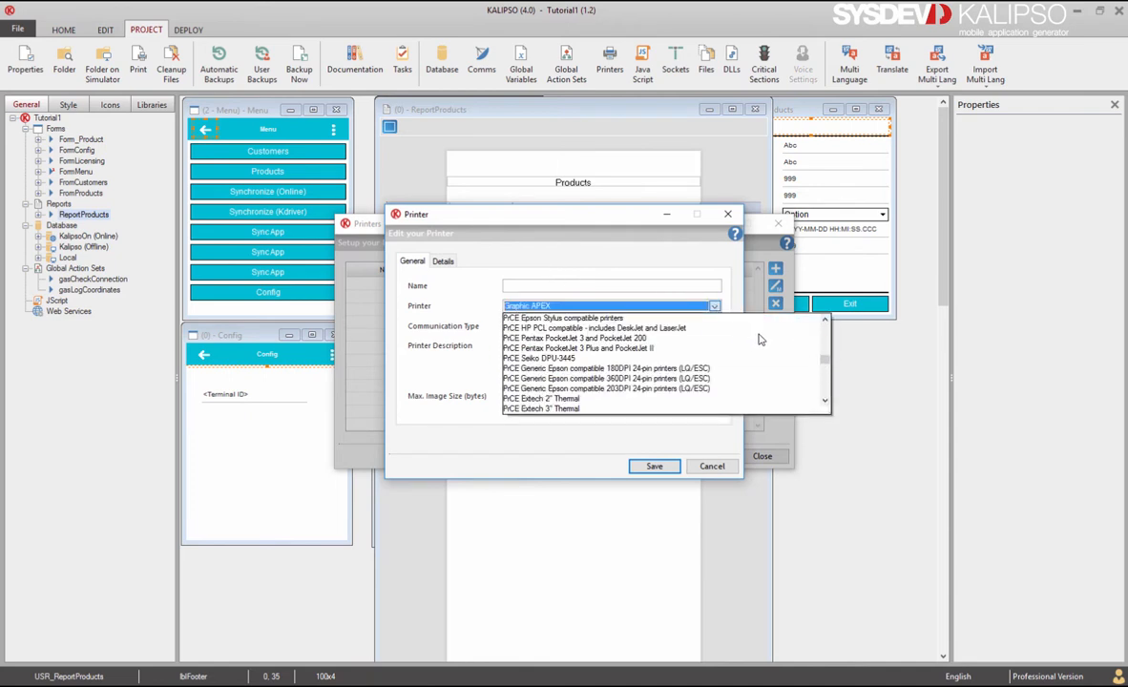
left_click_drag(828, 411, 856, 652)
scroll(799, 541, "up", 3)
scroll(799, 541, "up", 8)
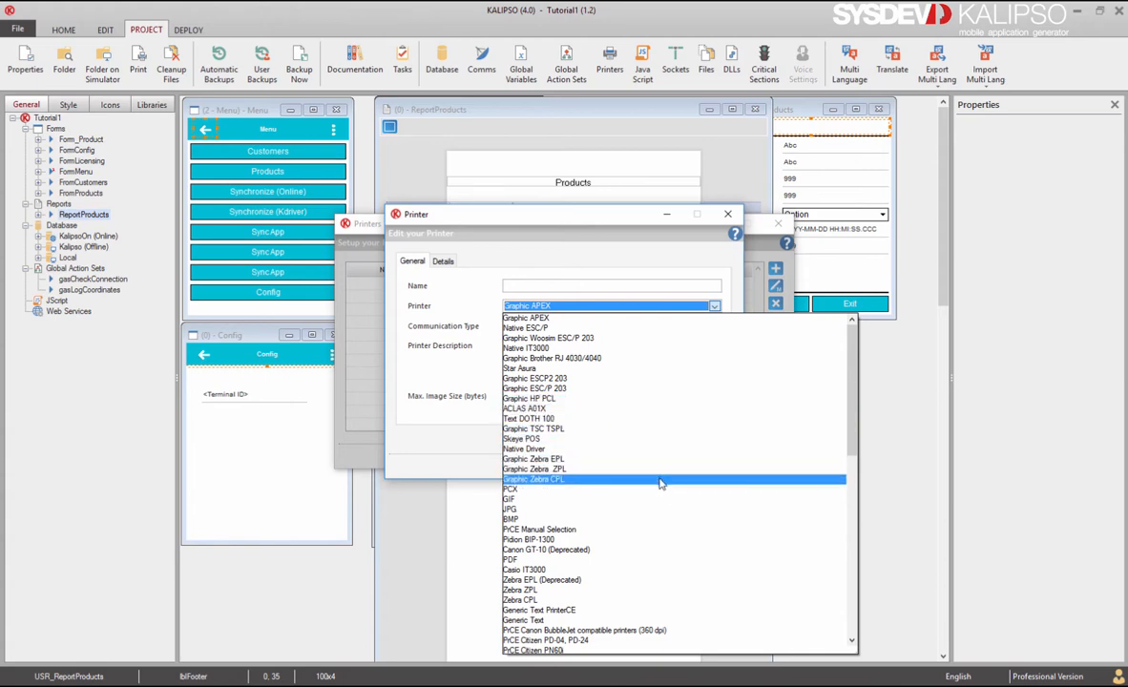
left_click(449, 369)
left_click(570, 328)
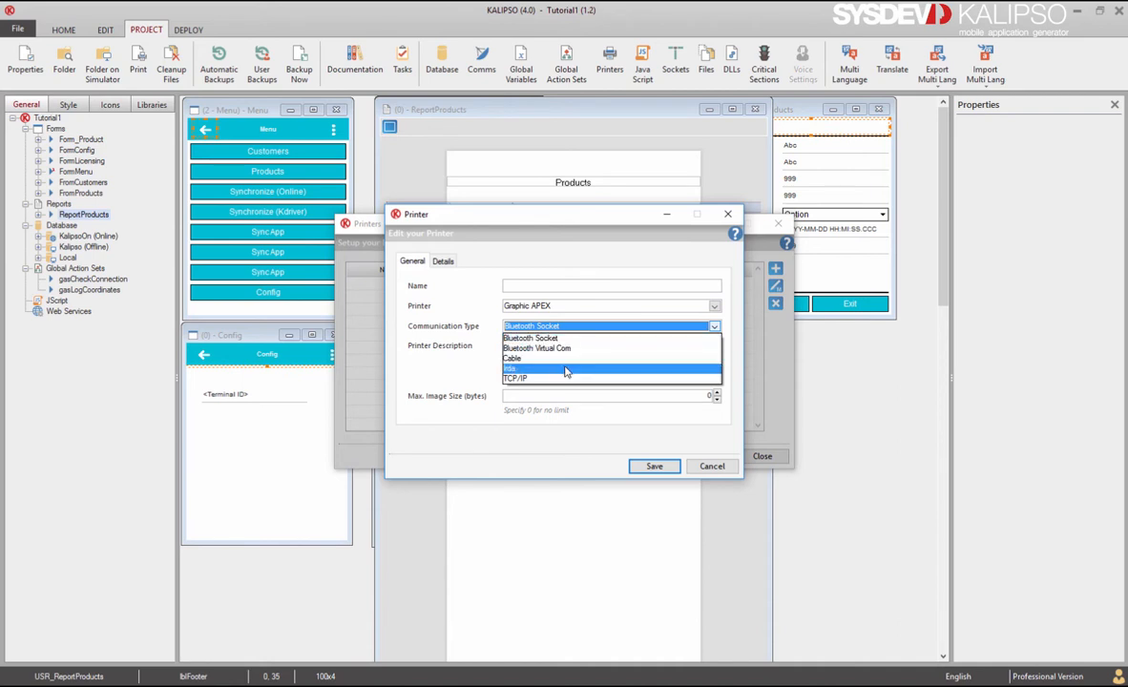
left_click(541, 338)
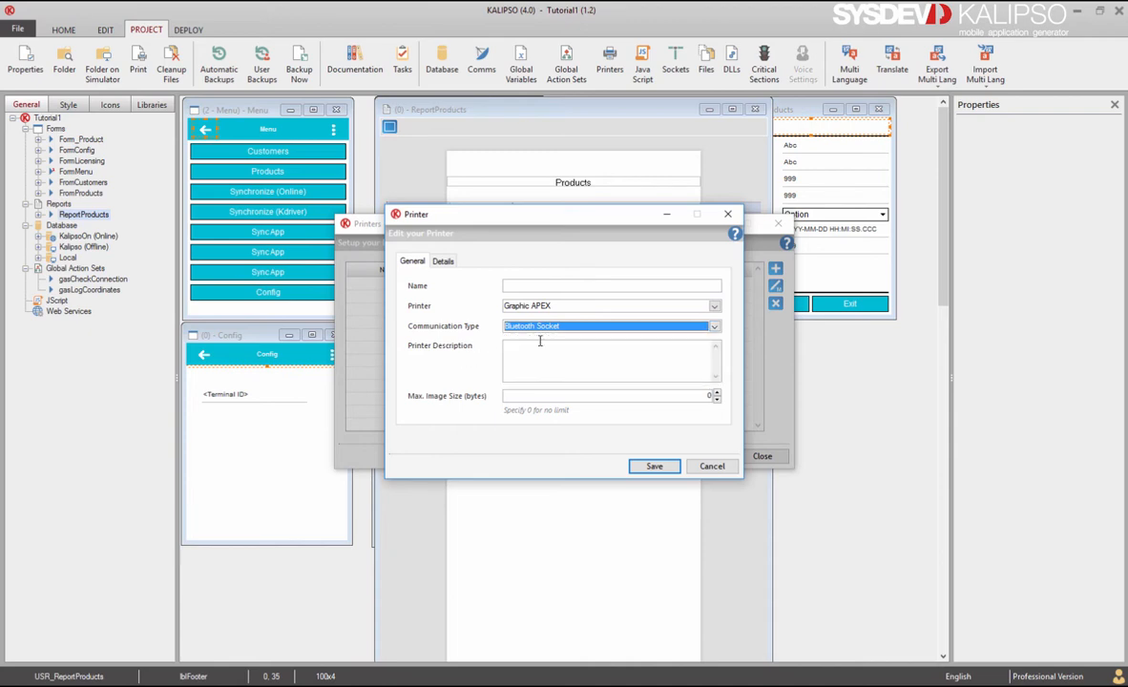
Step: Choose the PDF printer model, name it PDF, save it, and close the printers list
left_click(587, 307)
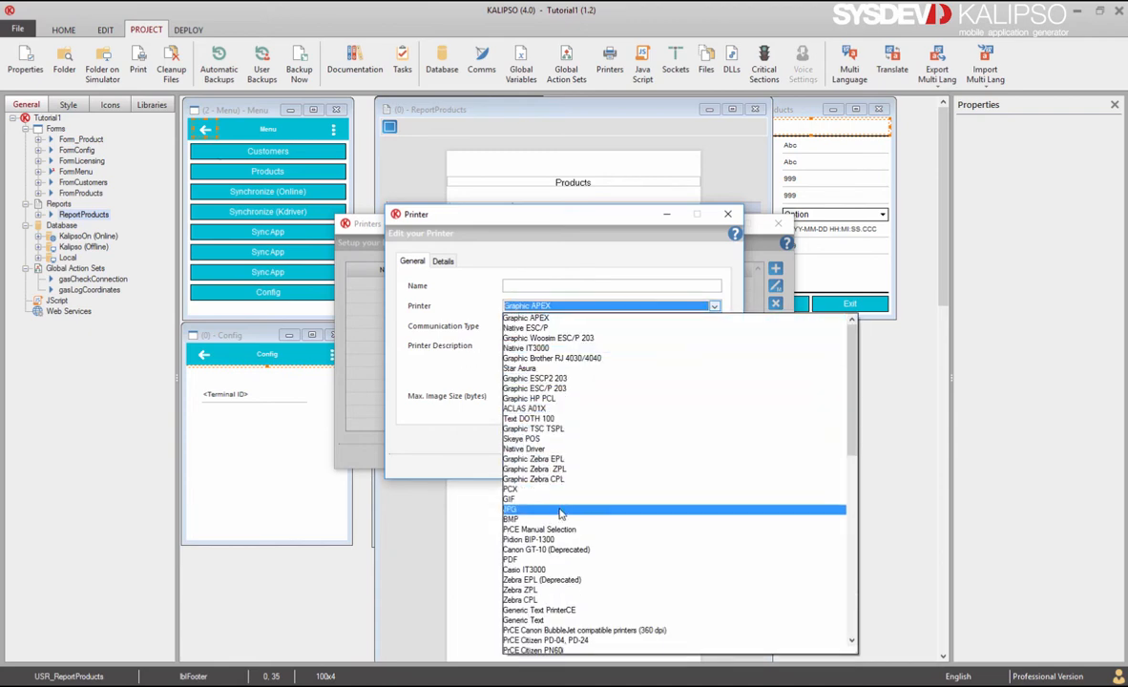
left_click(564, 560)
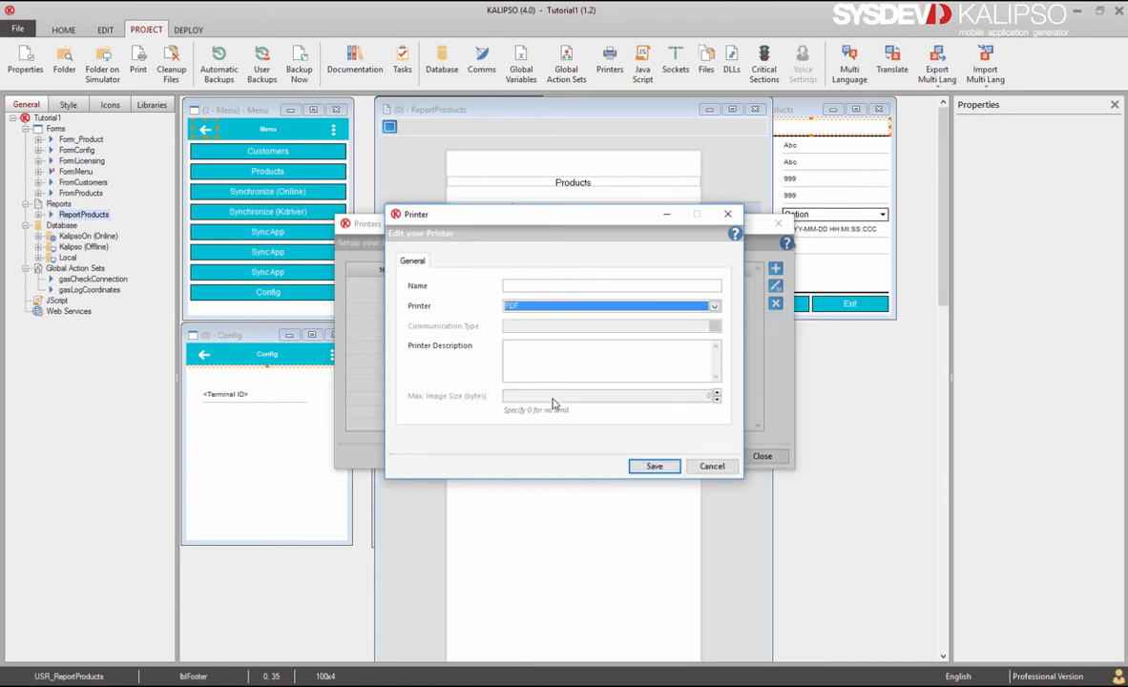
left_click(570, 285)
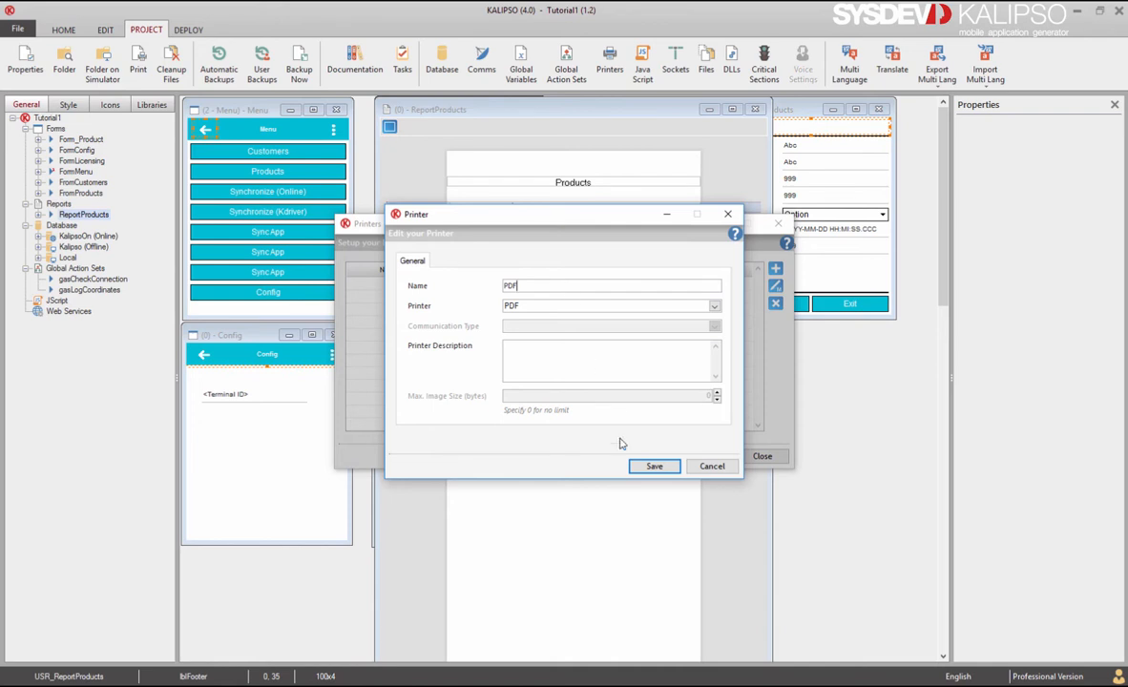
left_click(652, 468)
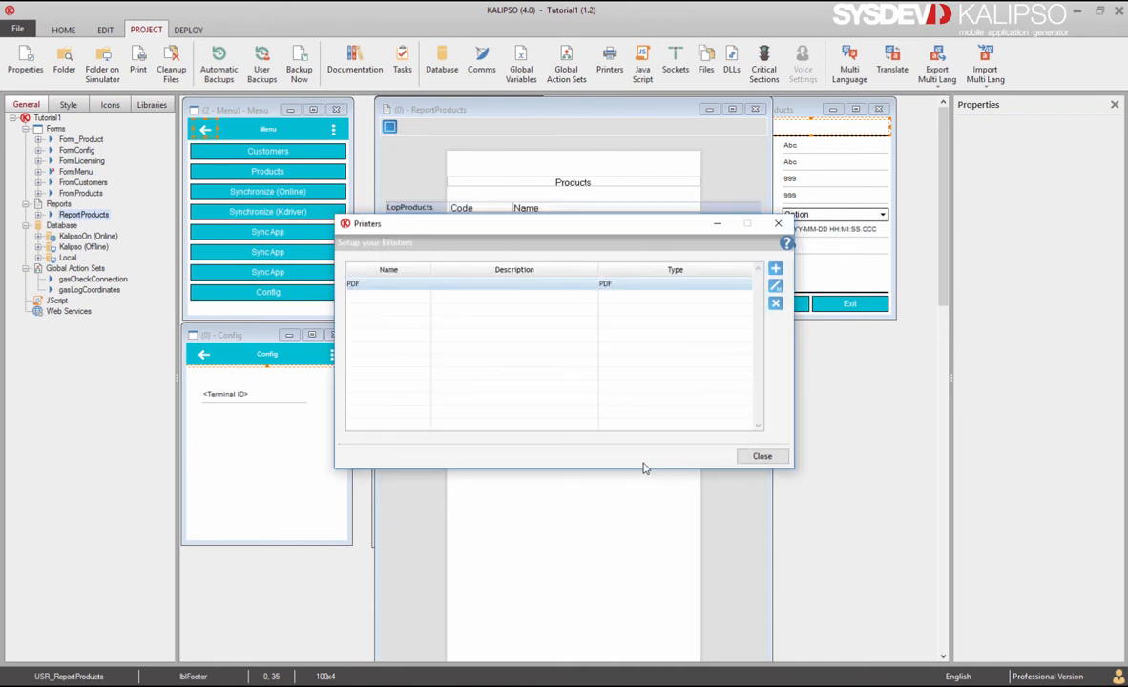
key("Escape")
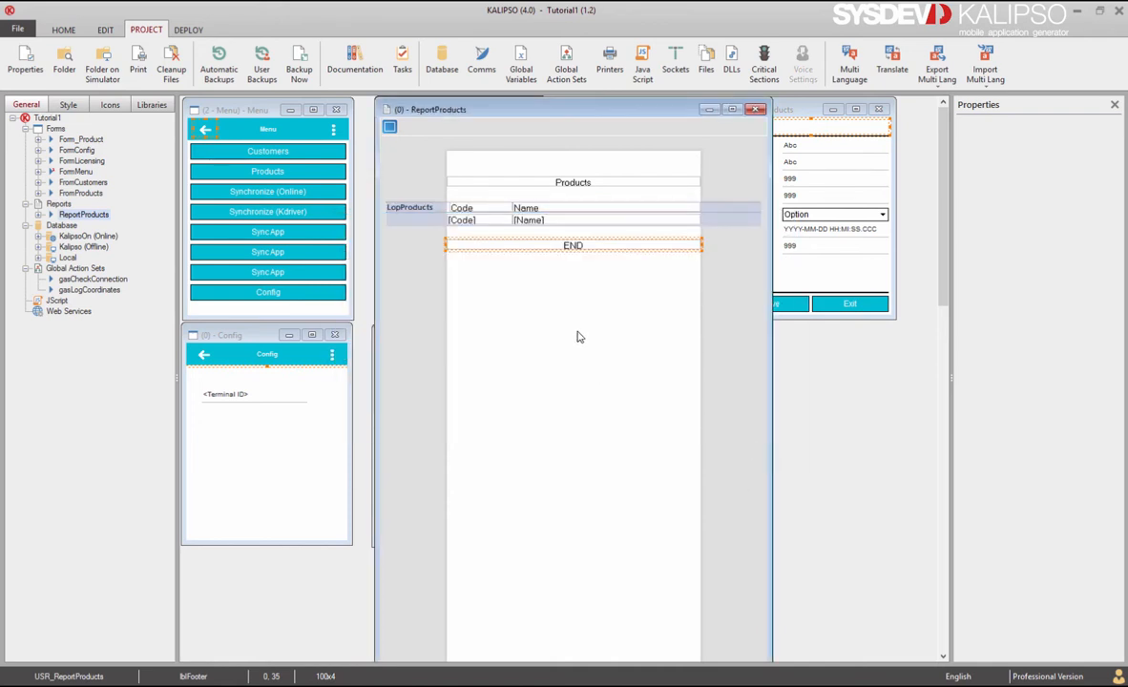
Step: Add a new text button at the bottom of the Menu form
left_click(320, 305)
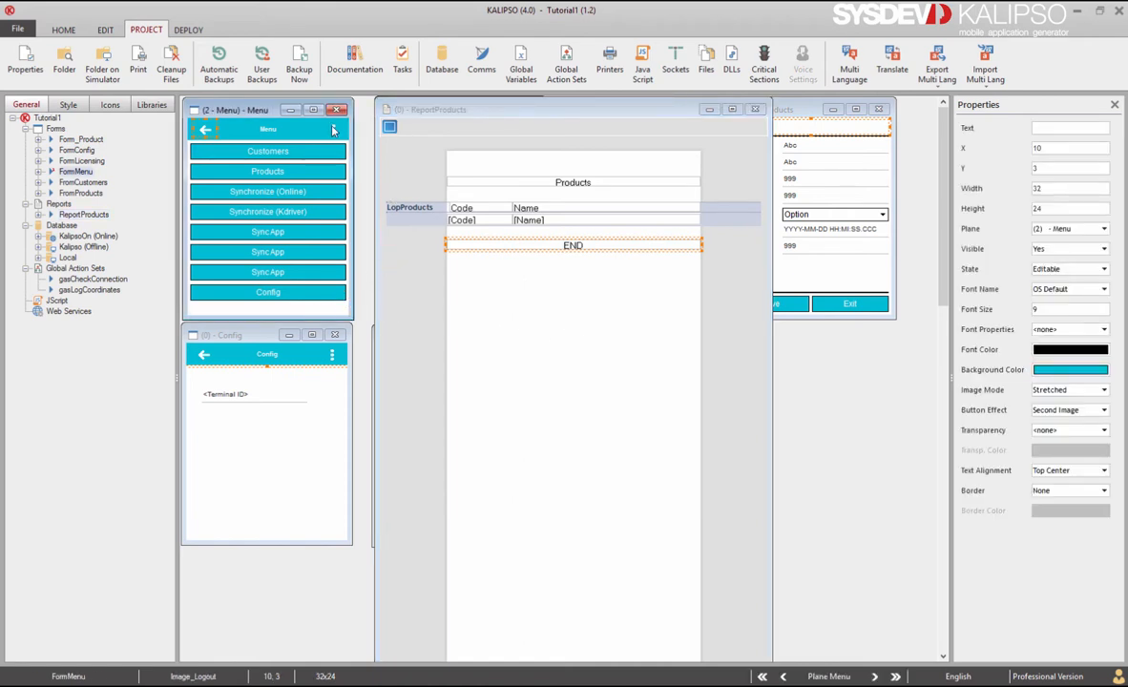
left_click(308, 211)
left_click(65, 30)
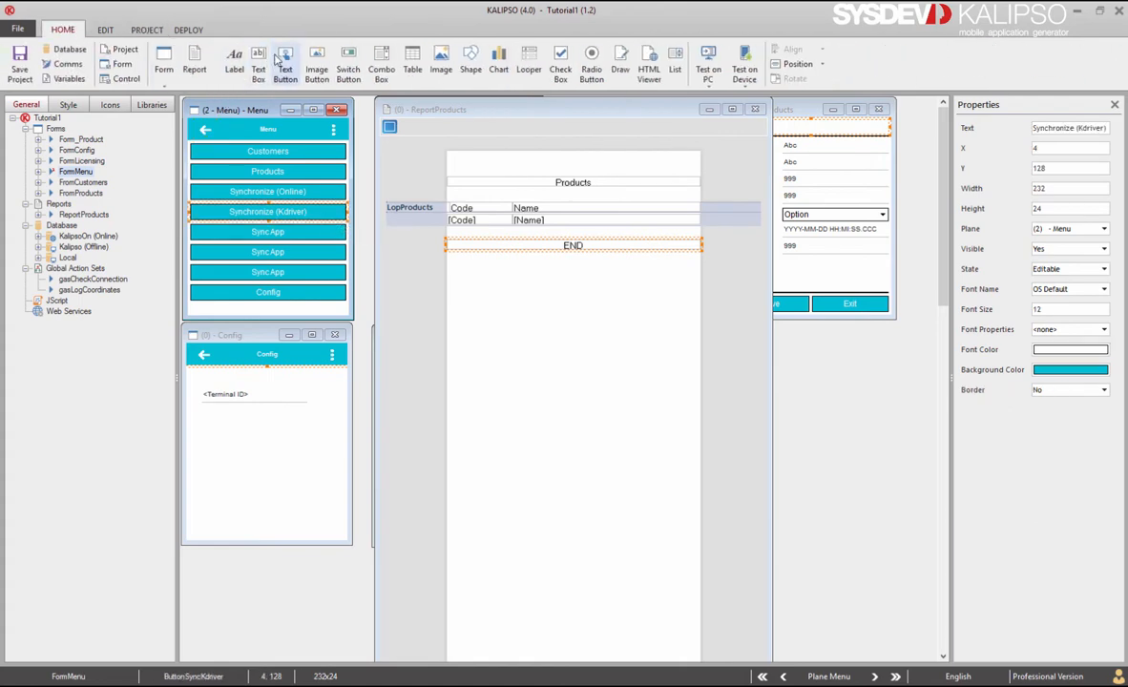
left_click_drag(261, 63, 218, 311)
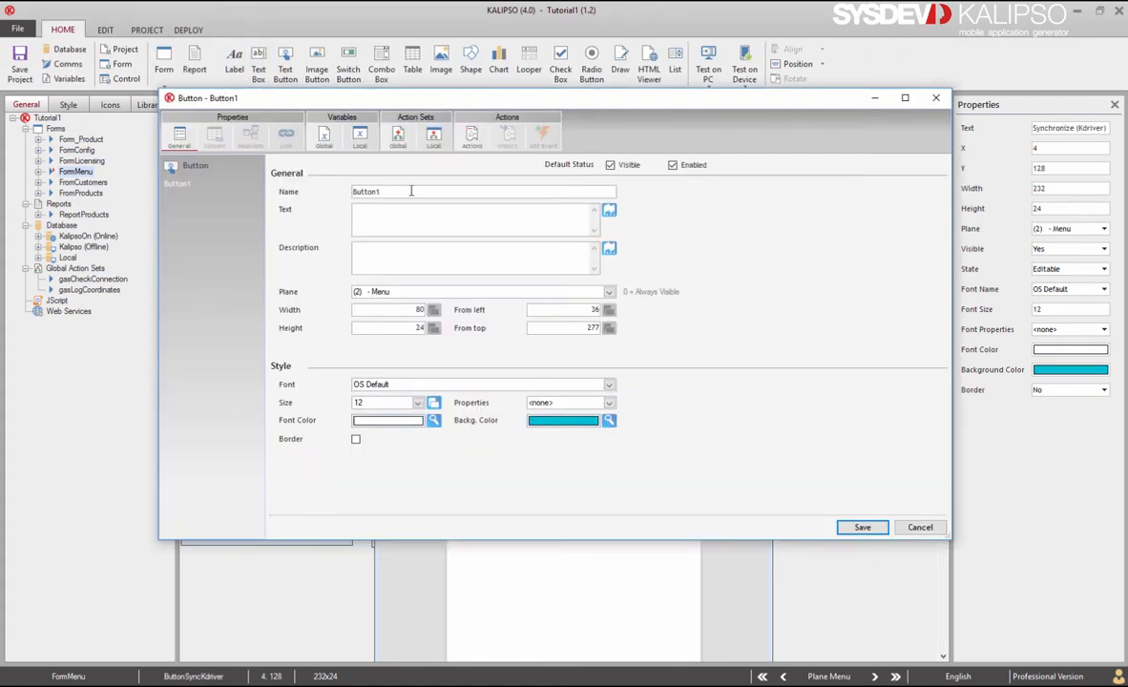
Step: Name the button BtnPrint and add a Print On PC action to it
double_click(412, 191)
type("BtnPrint")
left_click(470, 138)
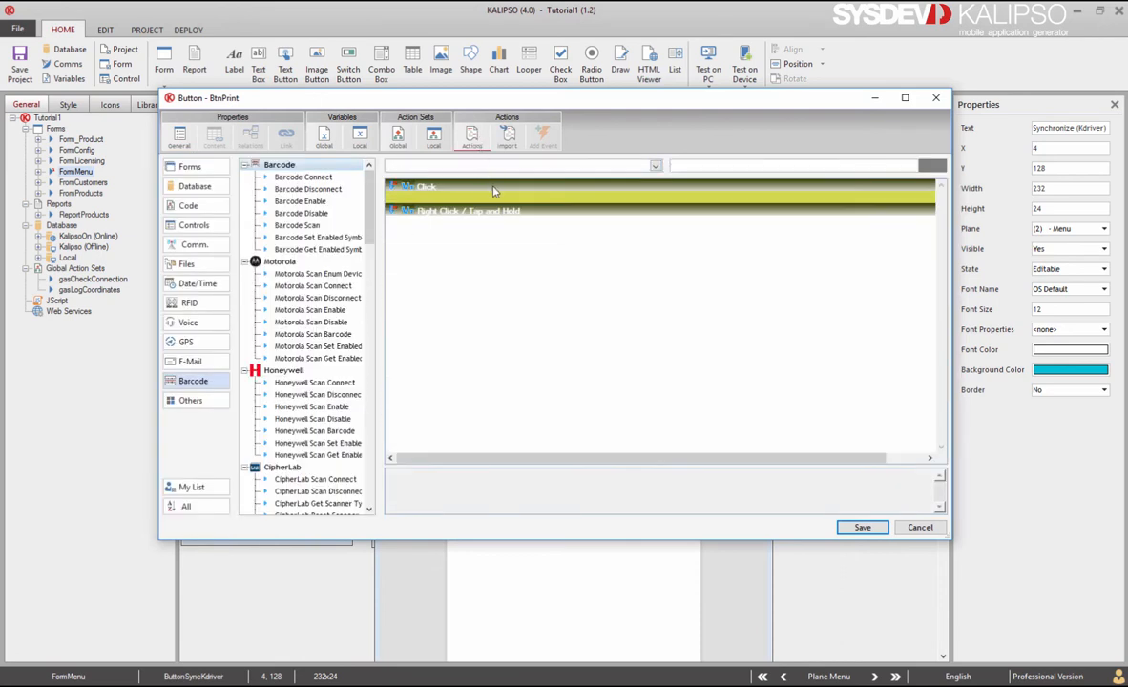
type("Print")
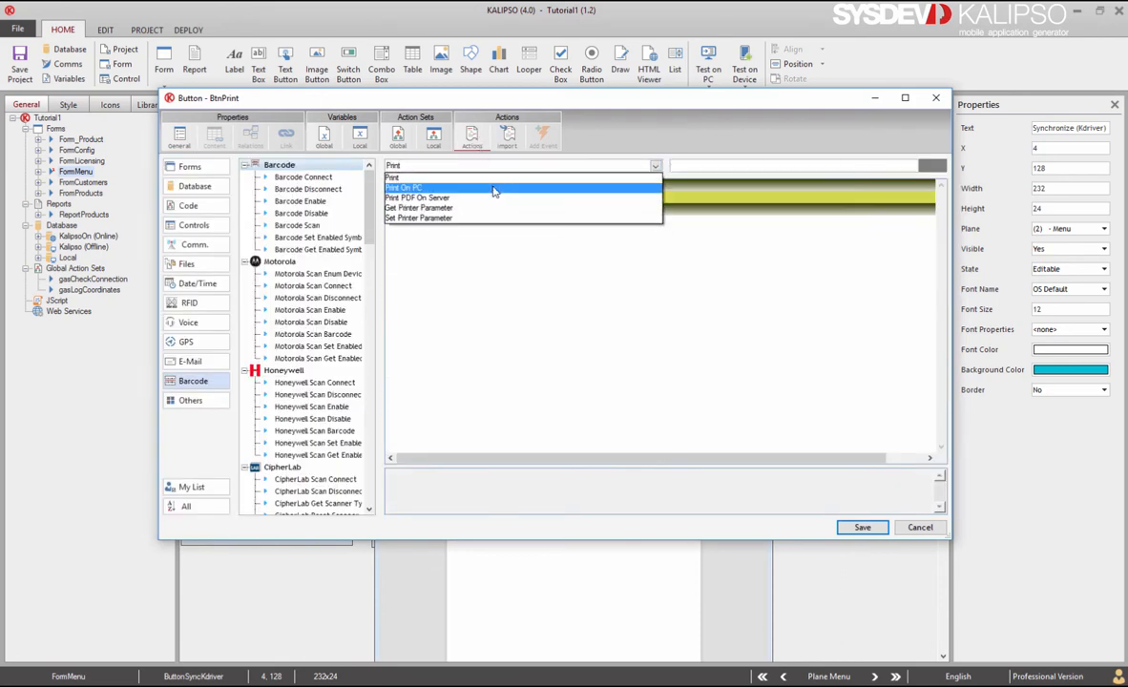
left_click(494, 189)
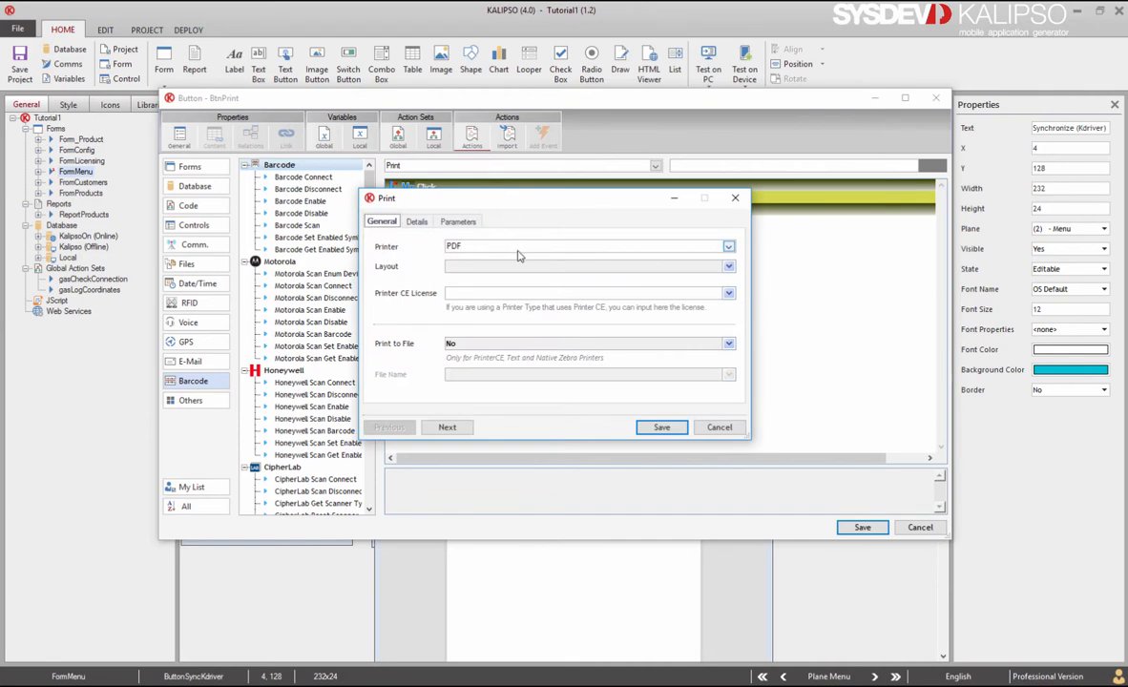
Step: Set the print action to layout ReportProducts with filename PFOLDER + "\Products.pdf" and save it
left_click(487, 266)
left_click(478, 280)
left_click(417, 222)
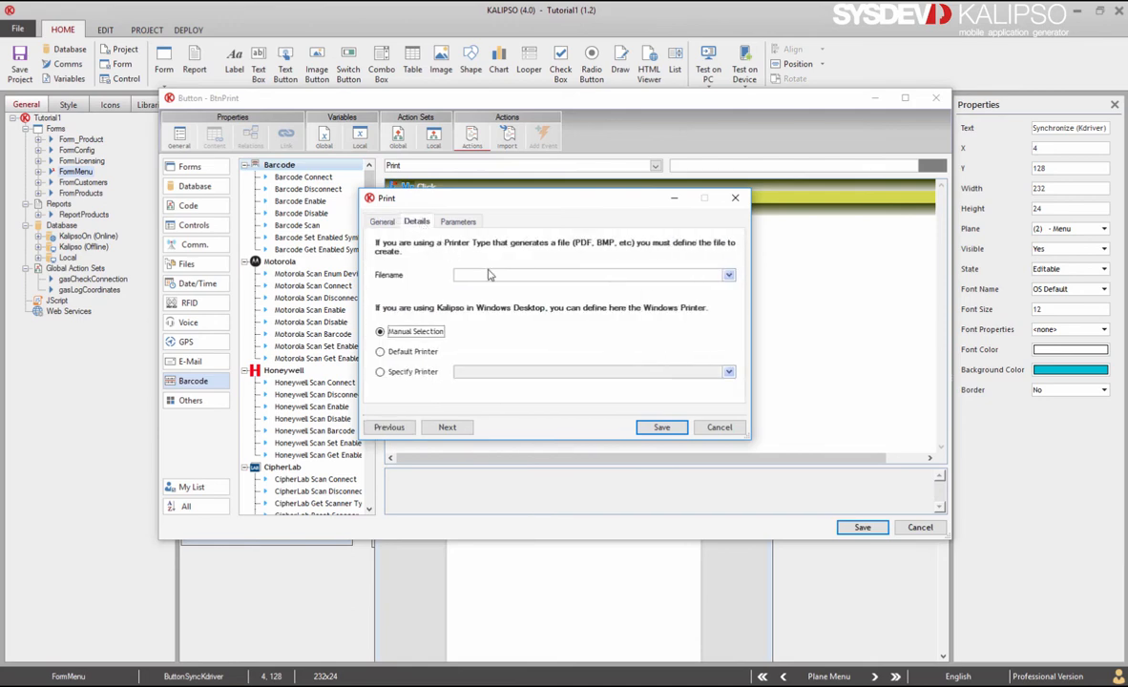
left_click(489, 274)
type("pfolderroducts.pdf\"")
left_click_drag(608, 274, 414, 279)
key("ctrl+c")
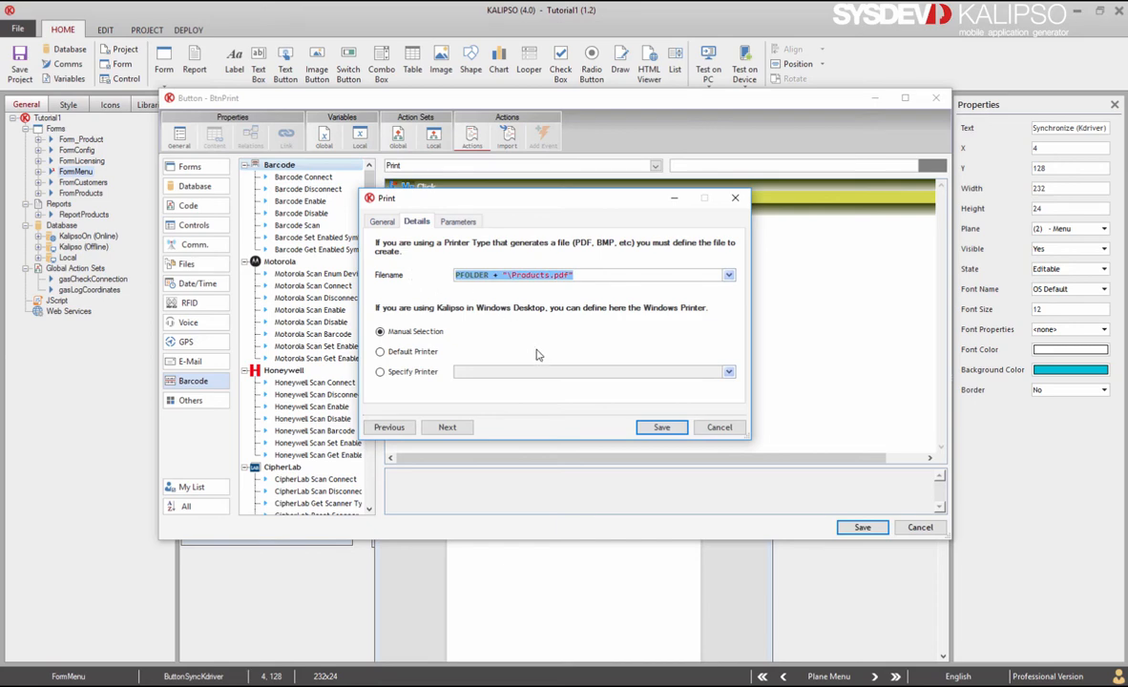
left_click(653, 427)
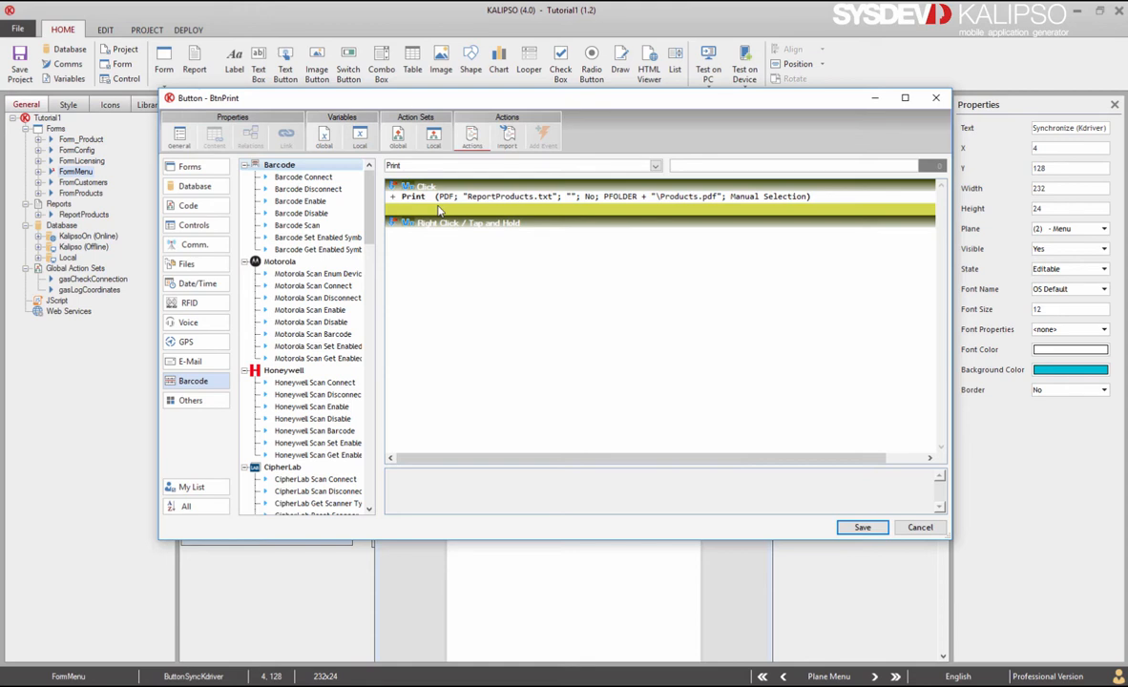
Step: Add a Shell Execute action opening PFOLDER + "\Products.pdf" after Print, and save the button's actions
type("Shell Execute")
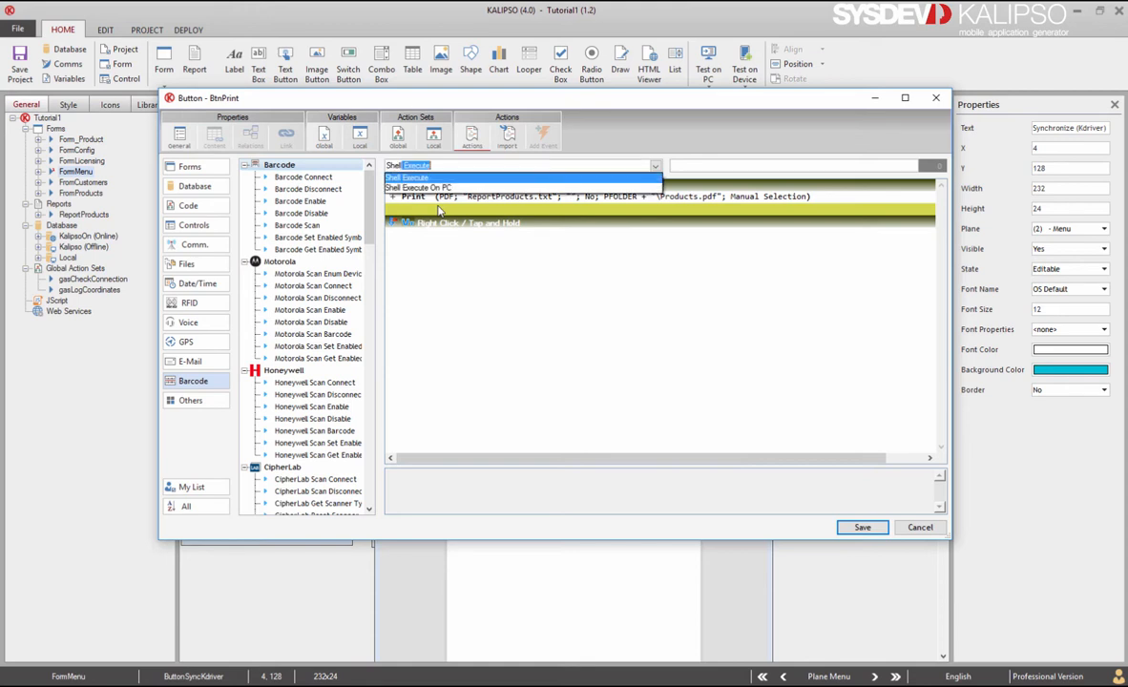
left_click(430, 178)
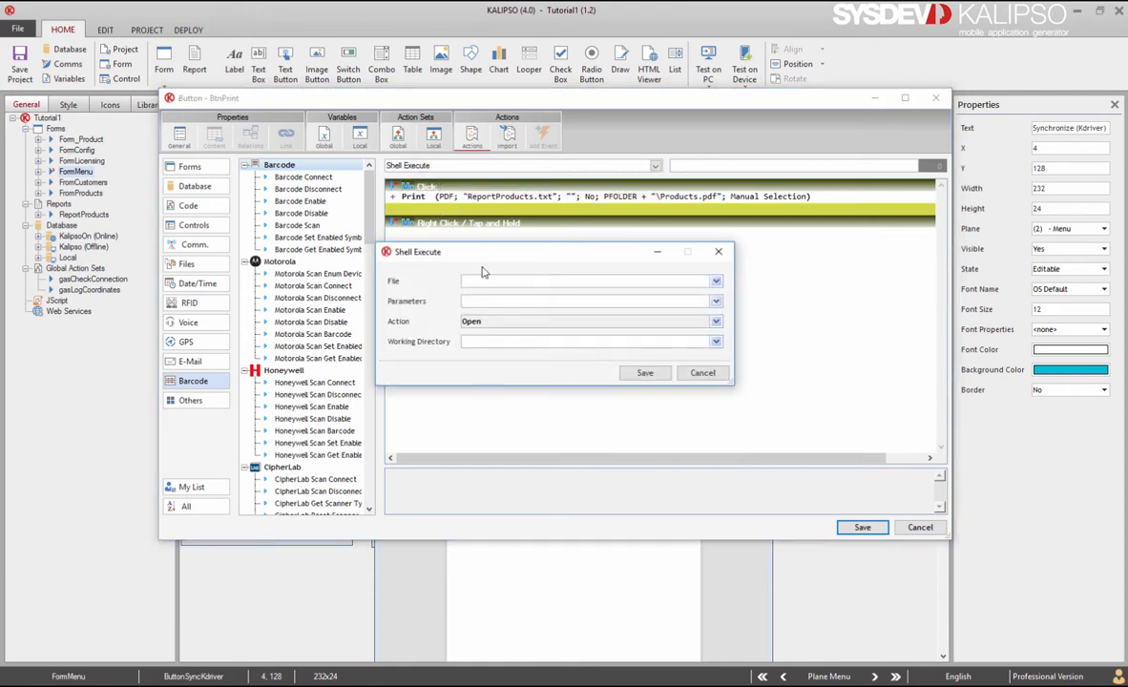
left_click(505, 284)
key("ctrl+v")
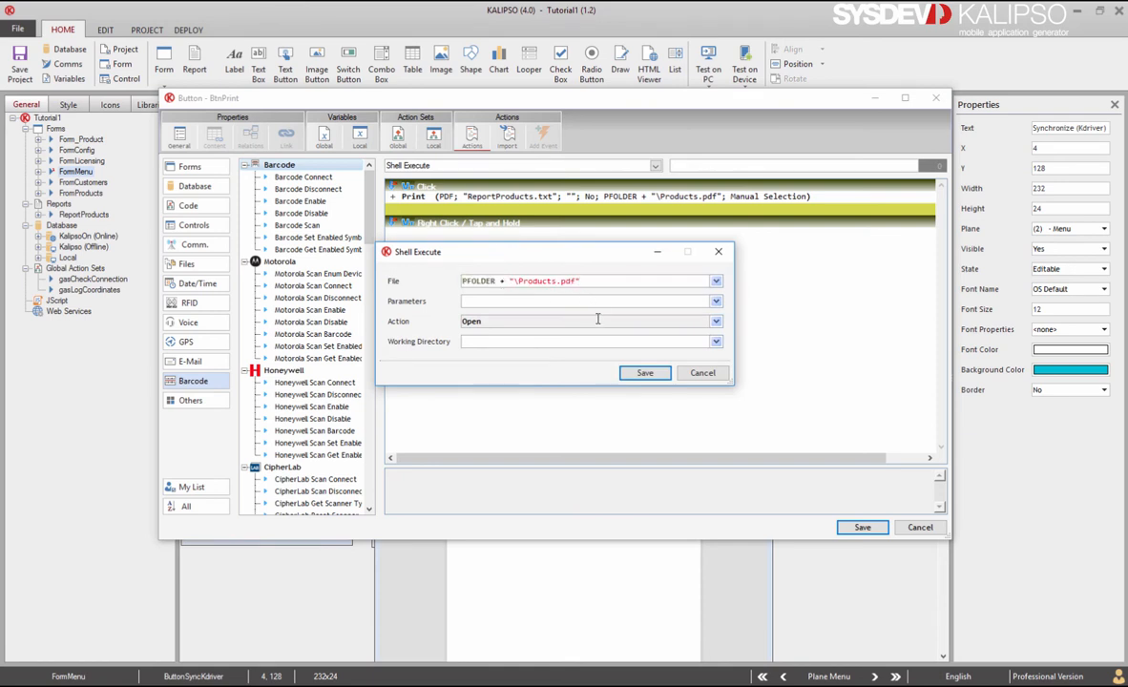
left_click(644, 373)
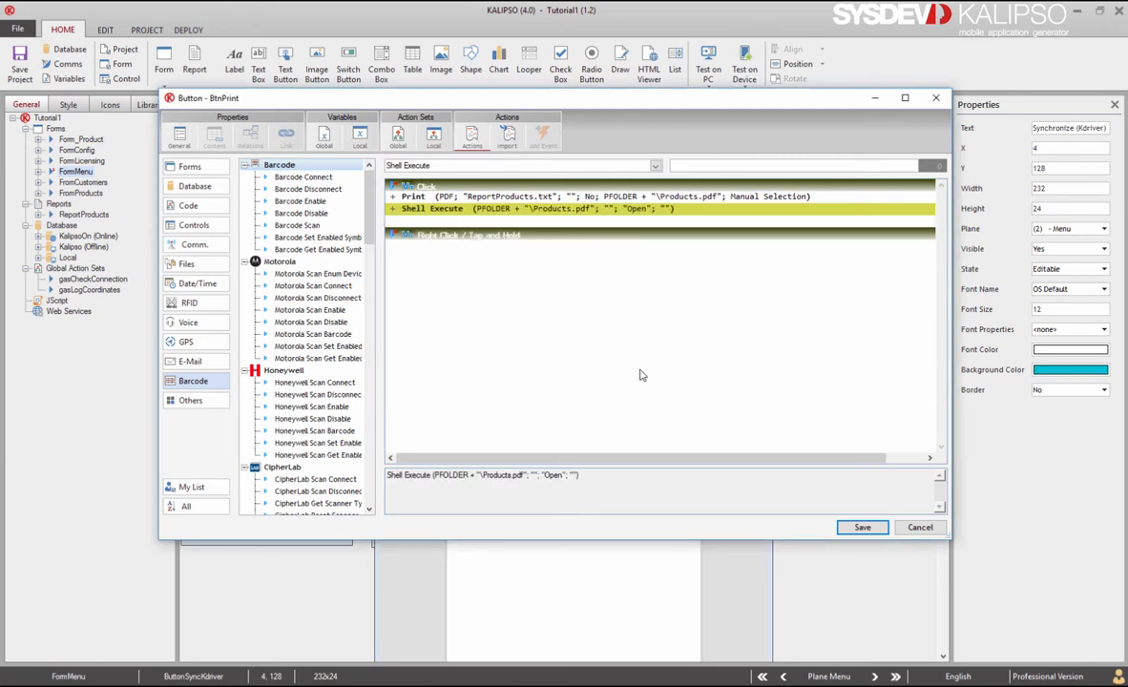
left_click(861, 528)
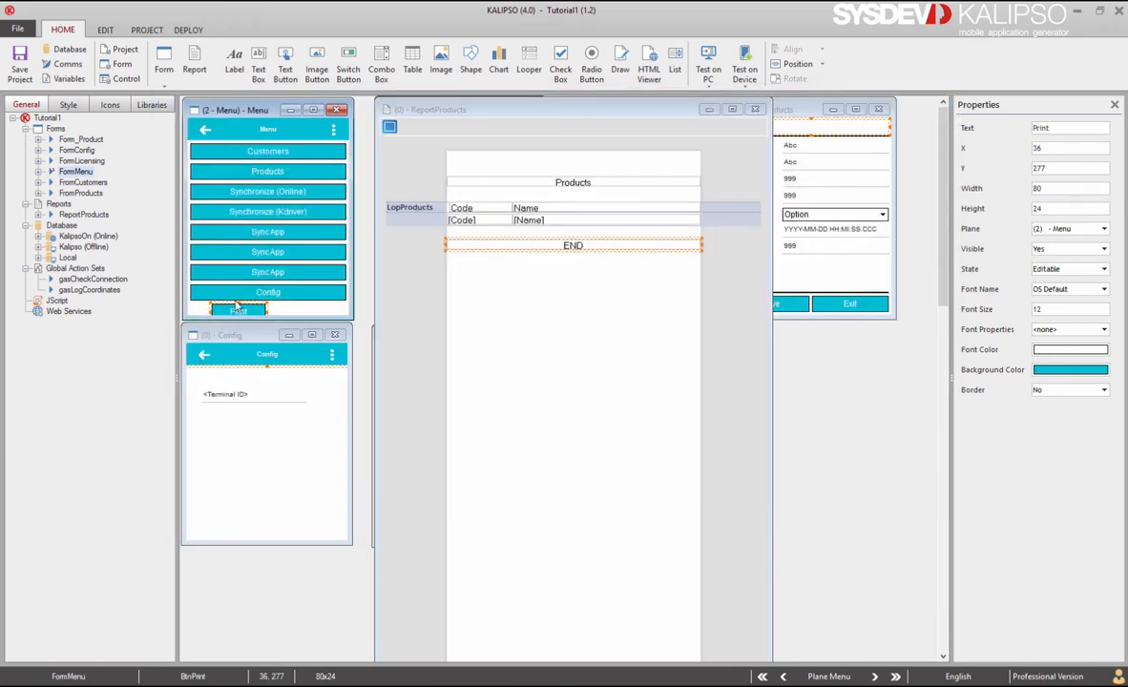
Step: Align the Print button with the other menu buttons at the same full form width
left_click_drag(235, 311, 214, 309)
left_click_drag(305, 311, 201, 151)
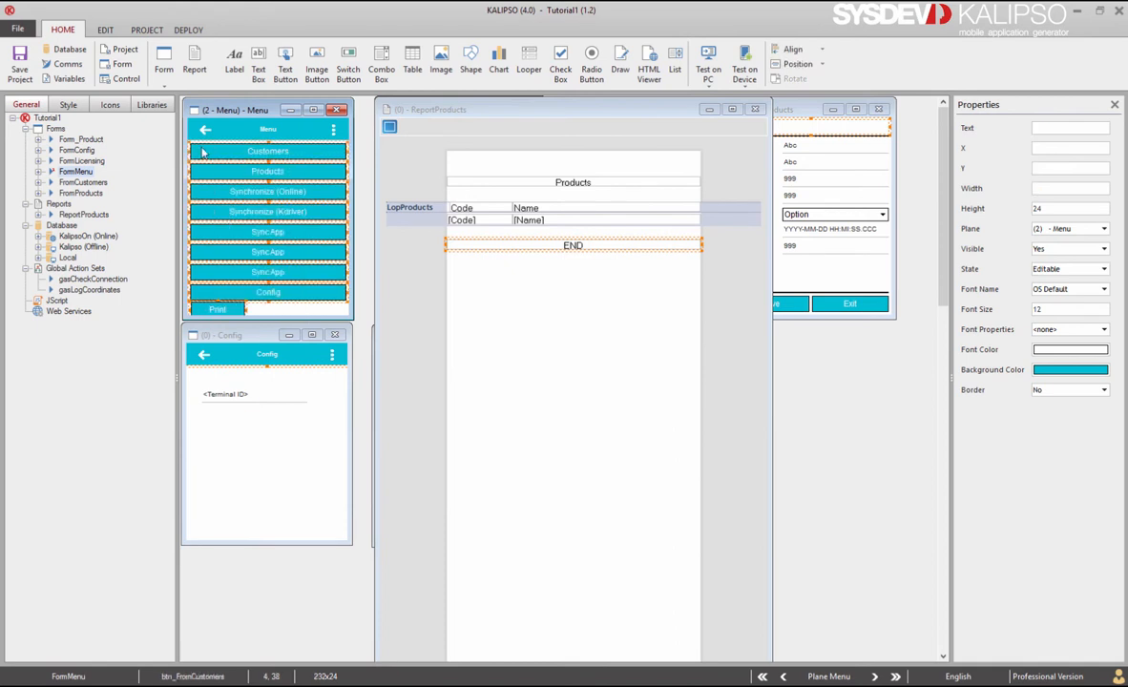
left_click(798, 64)
left_click(793, 49)
left_click(794, 48)
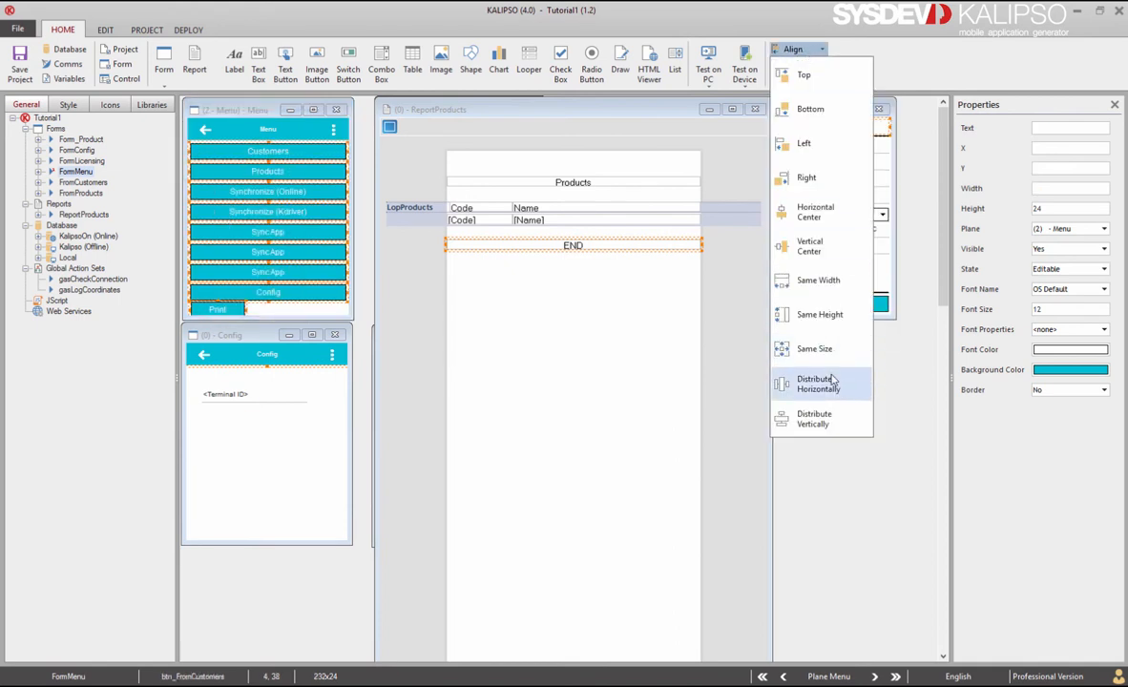
left_click(834, 382)
Step: Nudge the Print button up under Config and start a Test on PC run
left_click(272, 310)
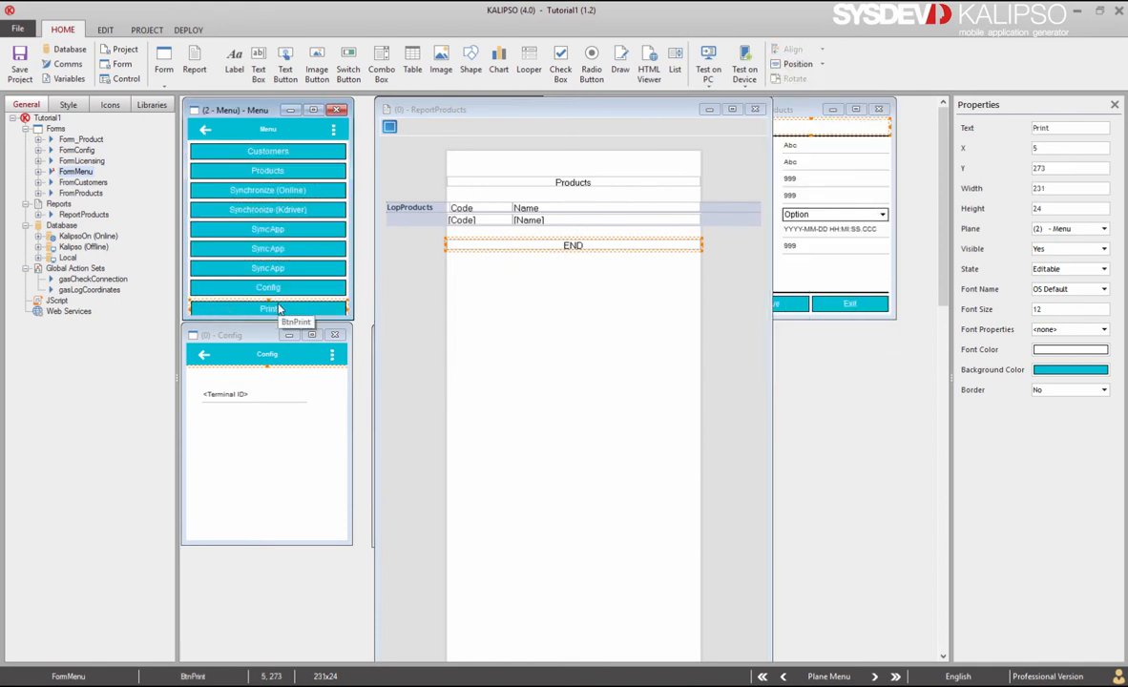
left_click_drag(278, 309, 279, 305)
left_click(708, 66)
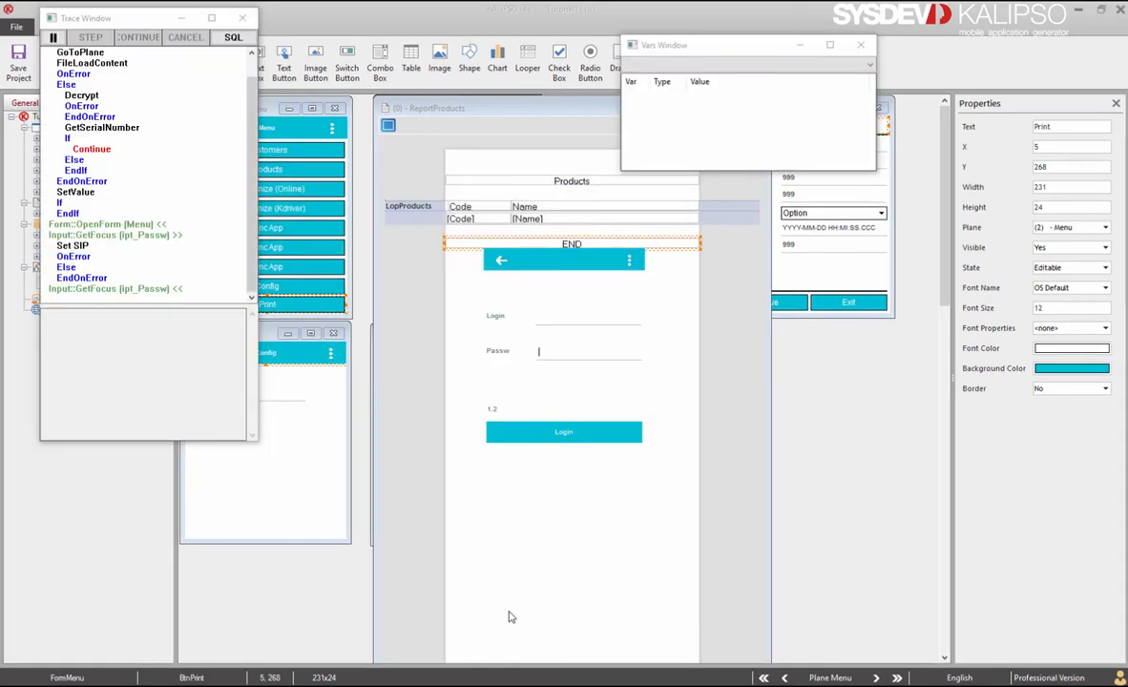
Step: Log in to the simulated app with the test user's login name and password
left_click(571, 316)
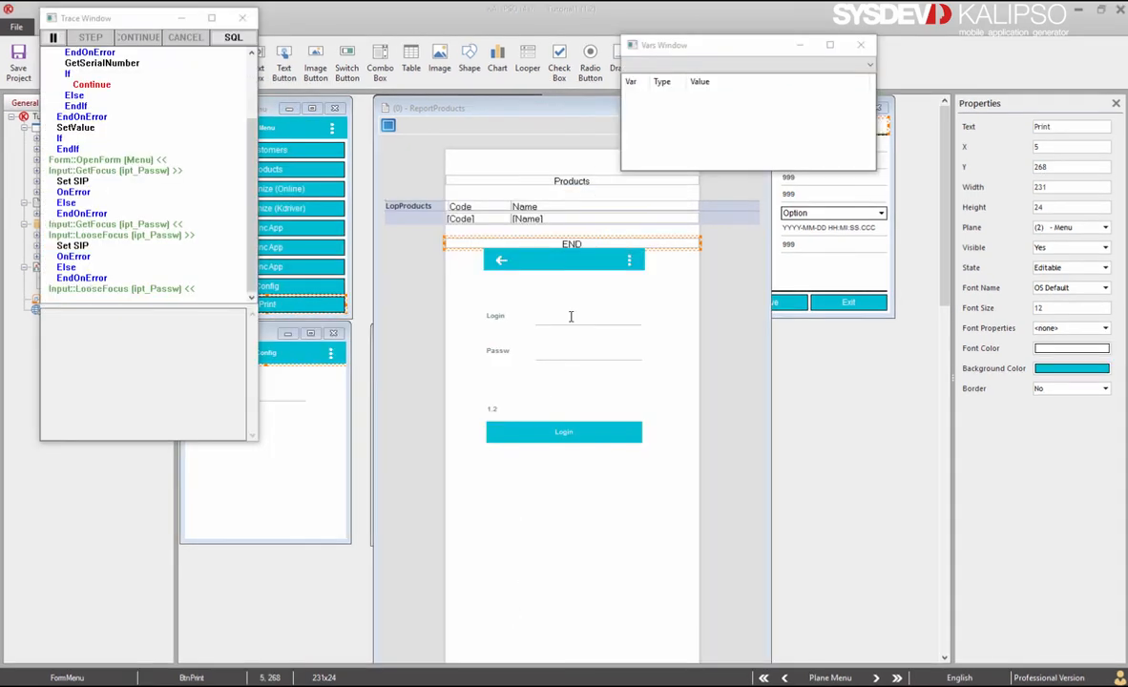
type("rogerio")
key("Return")
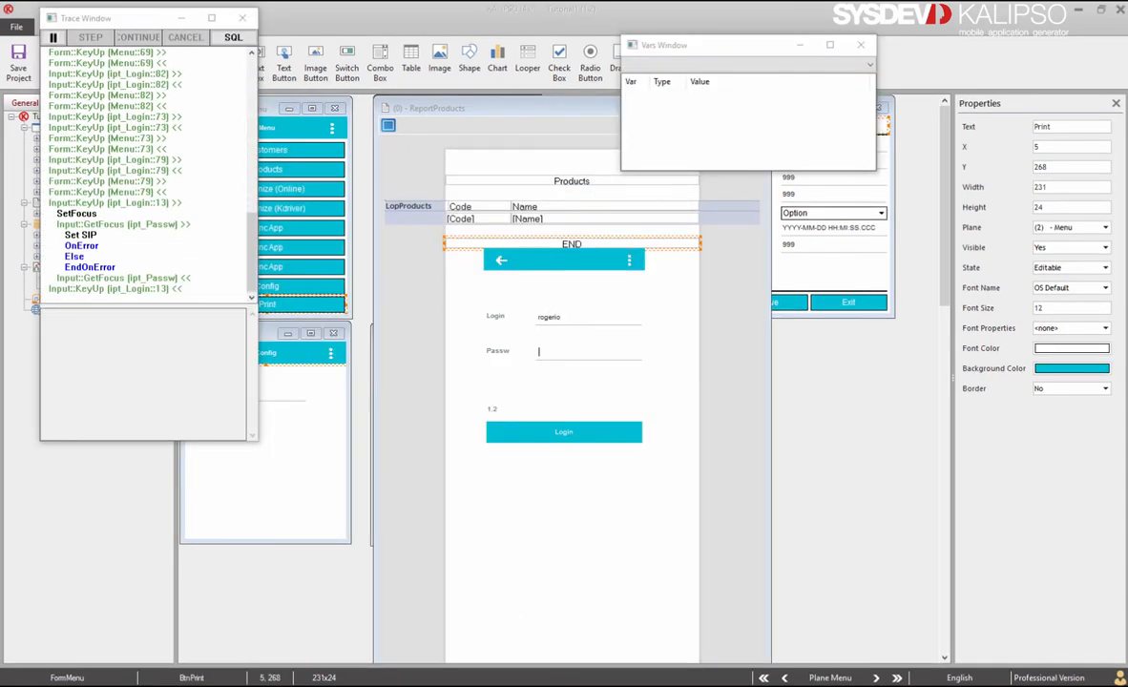
type("1")
key("Return")
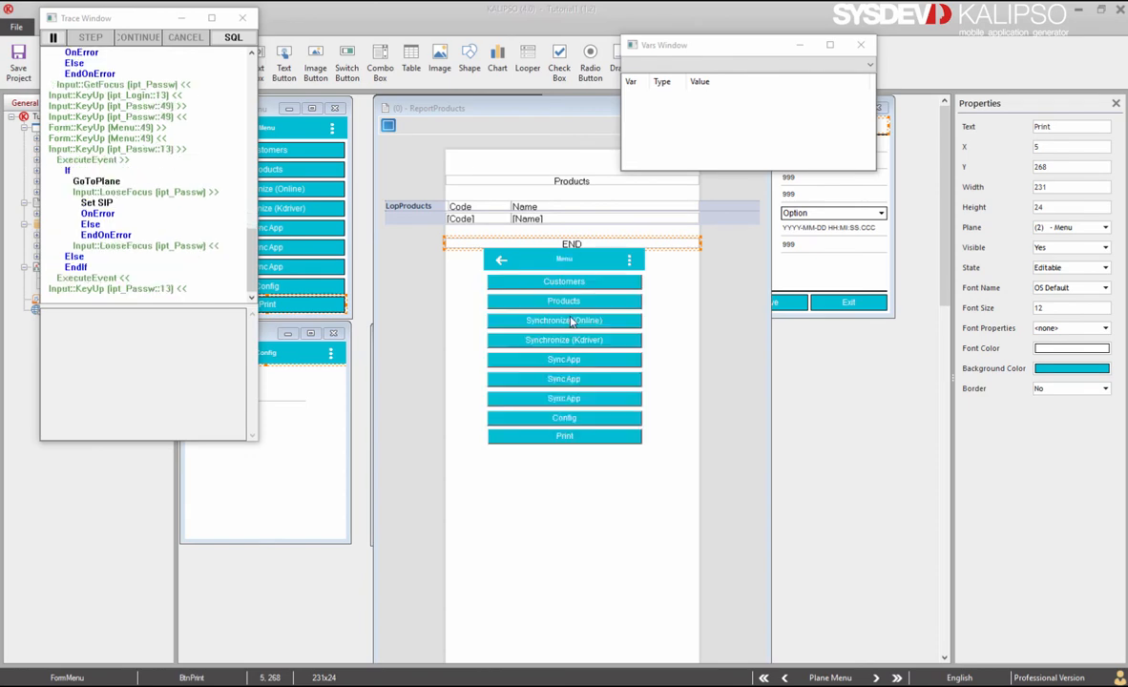
Step: Print the products report, review Products.pdf's codes and names, then close the viewer
left_click(566, 438)
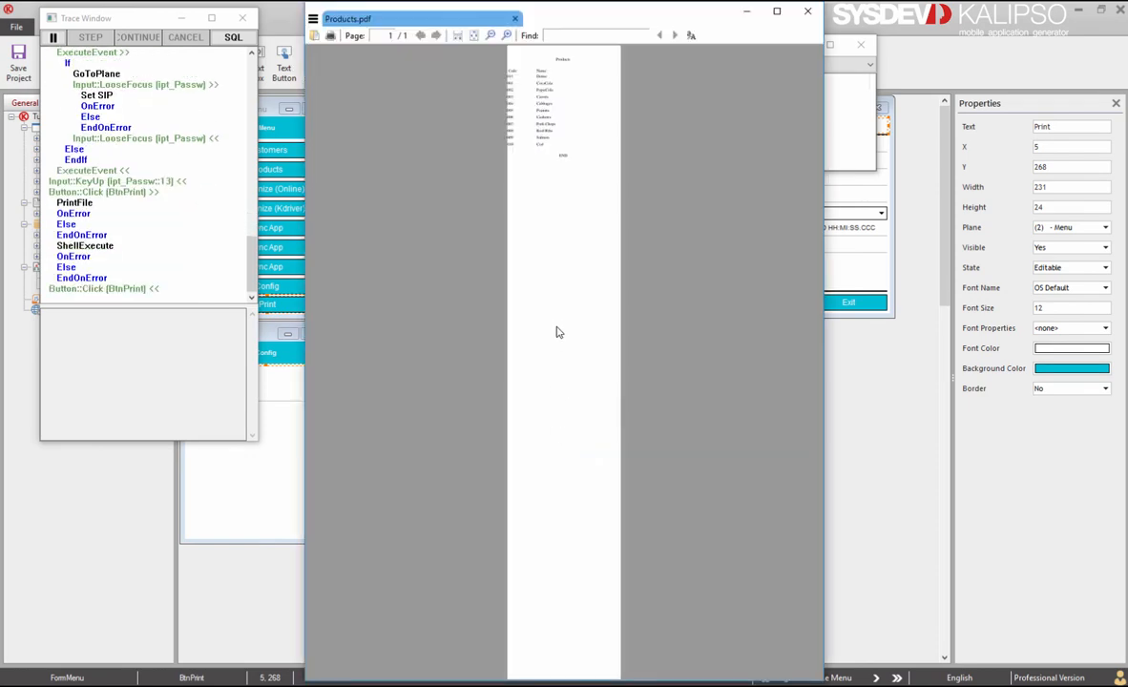
scroll(592, 263, "up", 4)
scroll(593, 263, "up", 8)
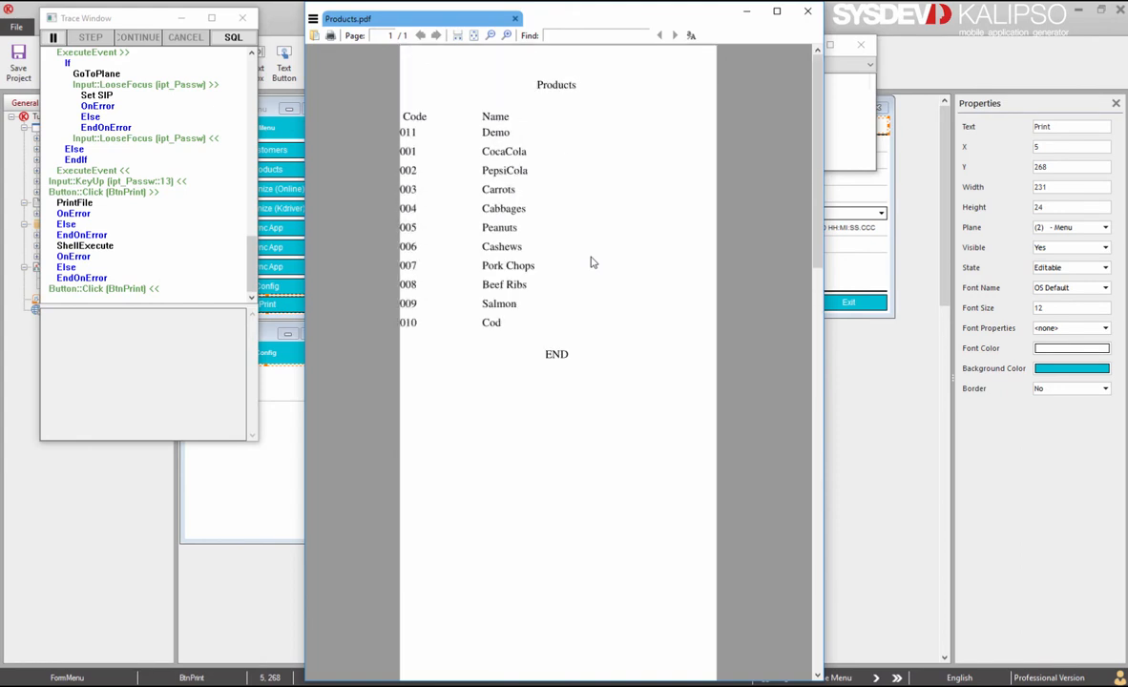
scroll(592, 260, "up", 3)
scroll(592, 260, "up", 4)
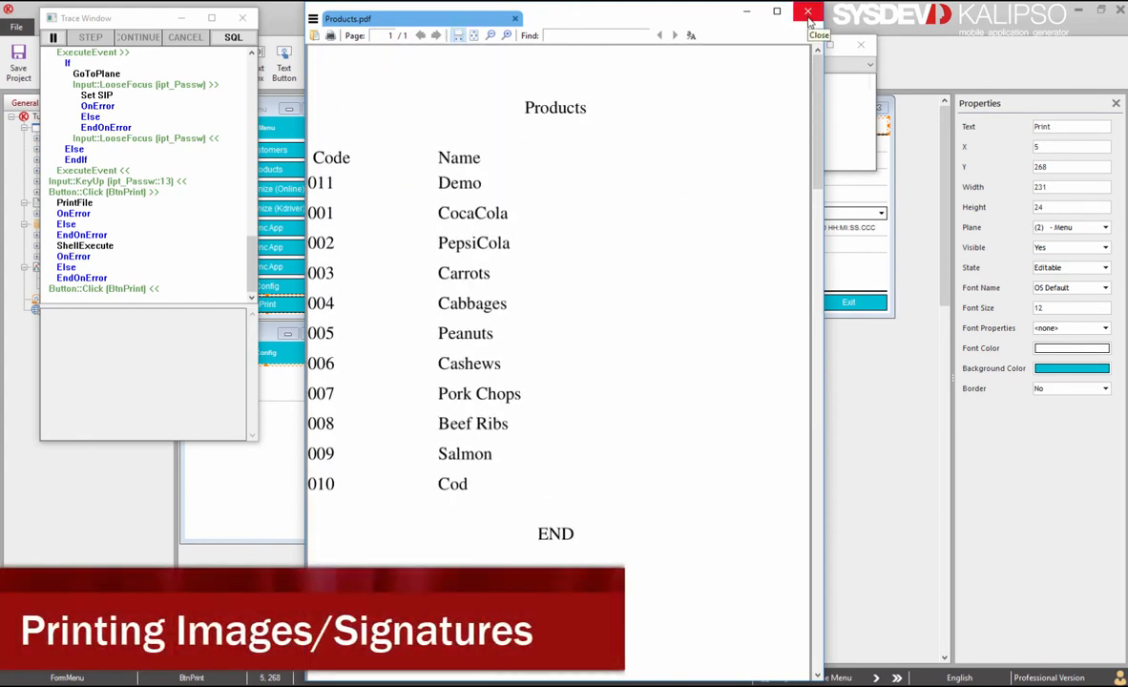
left_click(747, 12)
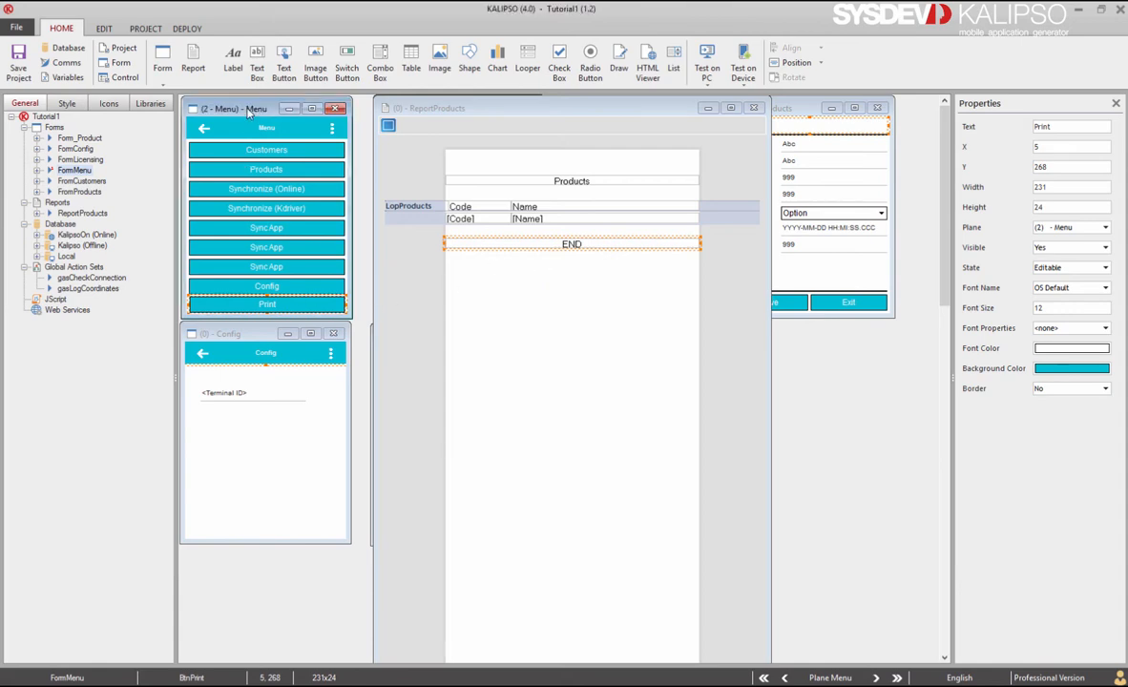
left_click(160, 61)
Step: Create a new form named FrmPrint with the title Print
type("FrmPrint")
key("Tab")
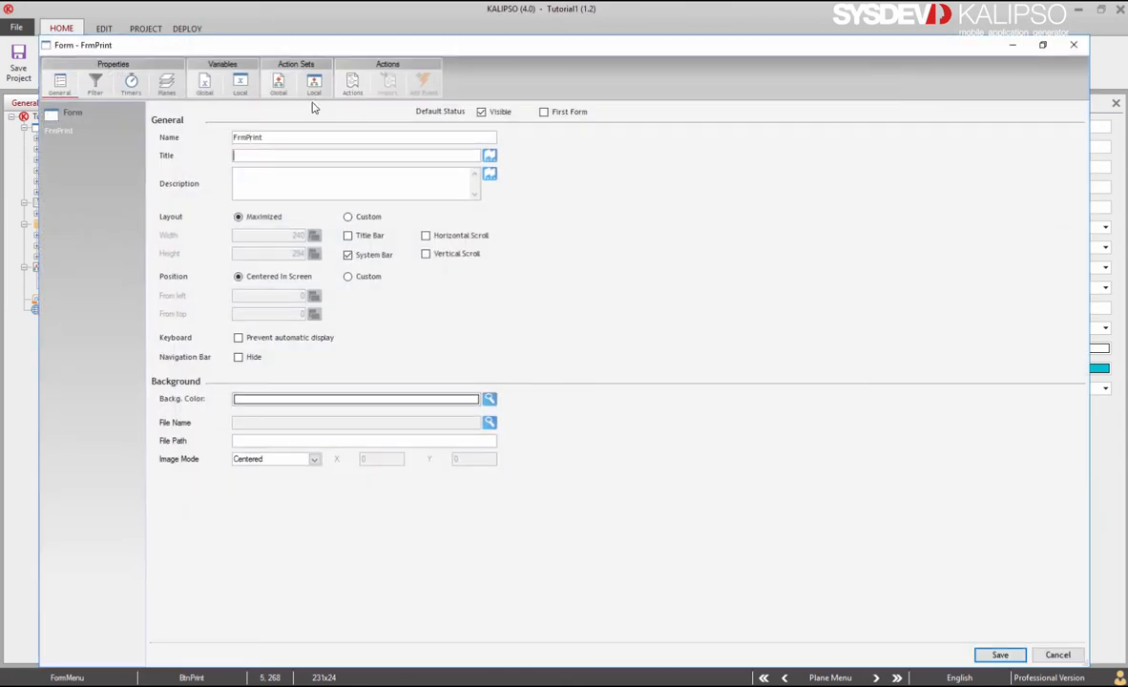
type("Print")
left_click(999, 655)
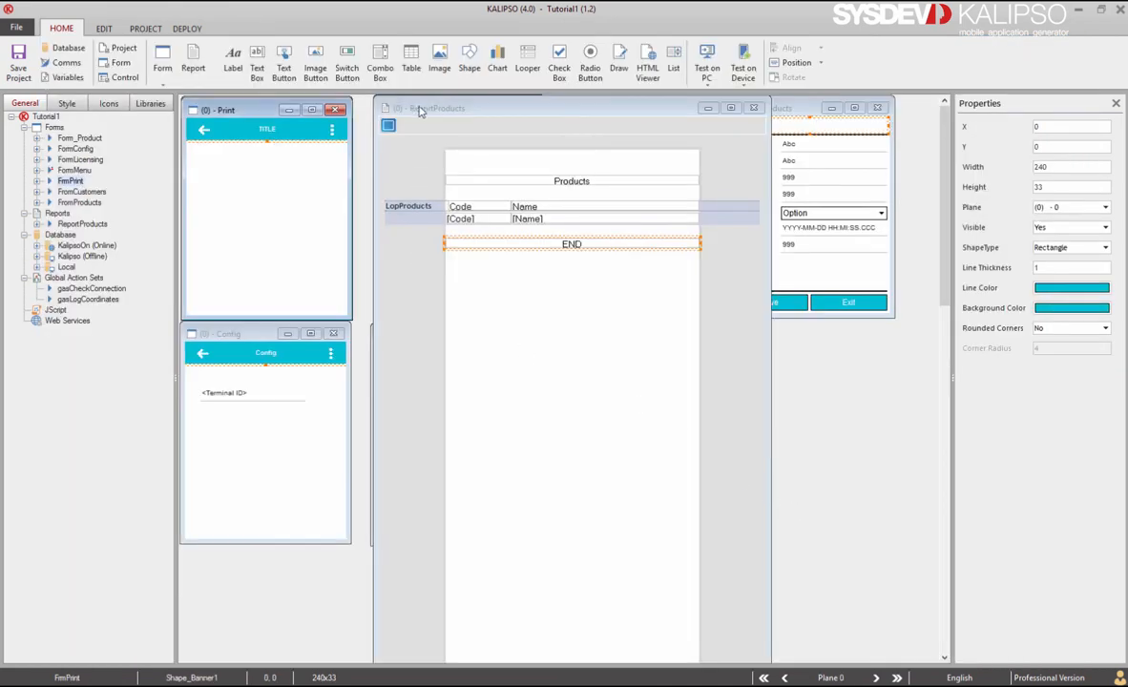
Step: Copy the Menu form's Print button into the FrmPrint form
left_click_drag(421, 111, 623, 111)
left_click_drag(266, 110, 456, 336)
left_click(276, 306)
key("ctrl+c")
left_click(453, 415)
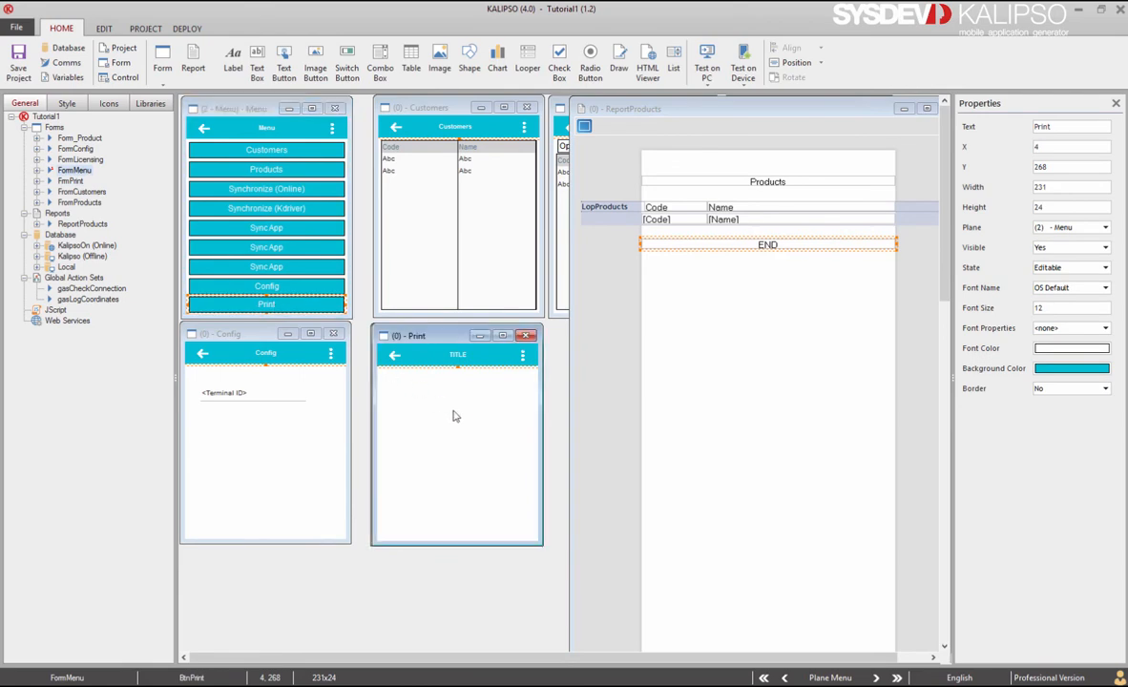
key("ctrl+v")
Step: Give the back arrow's click a Close Form action and save it
double_click(395, 360)
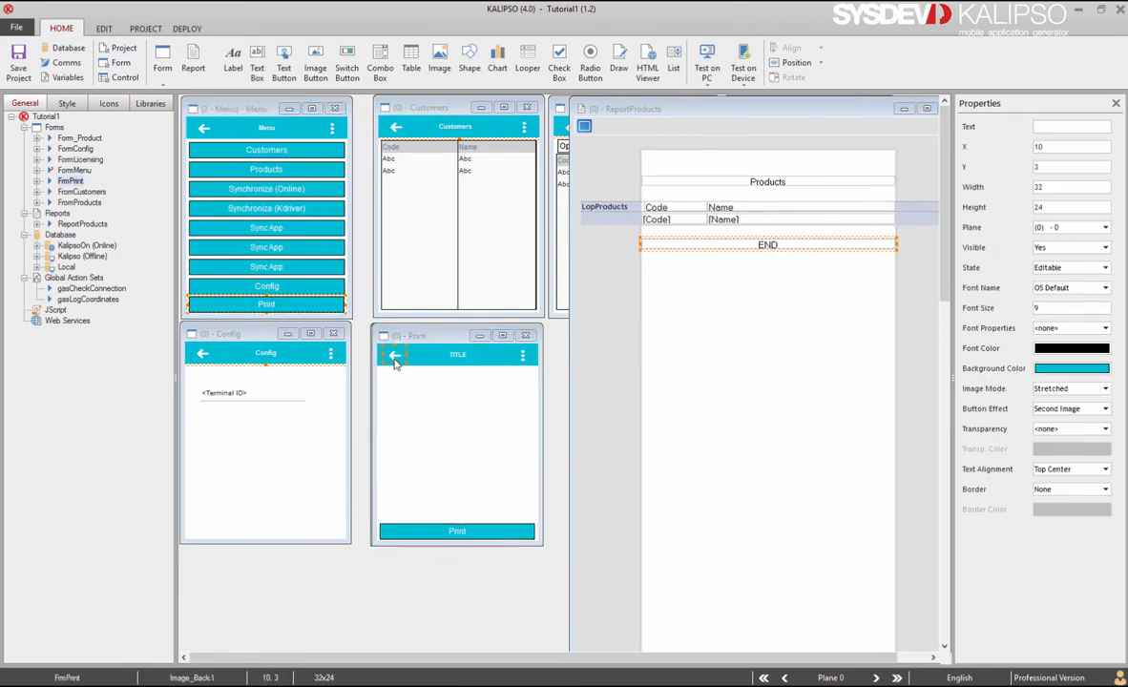
left_click(353, 84)
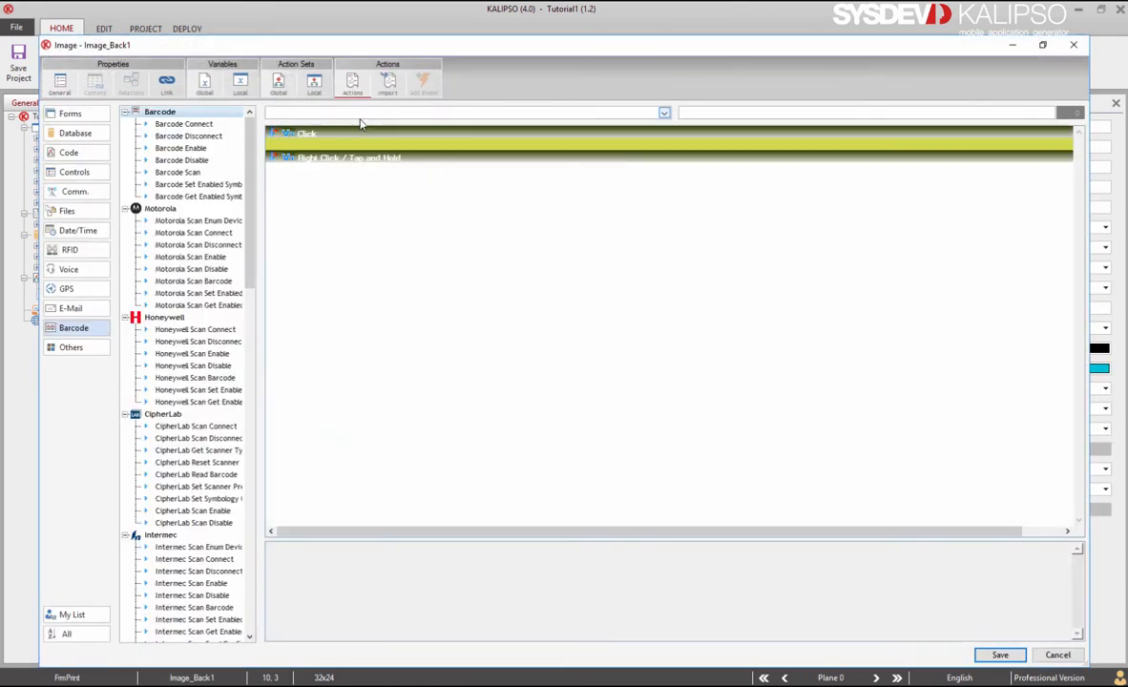
type("Close All ODBC Connections")
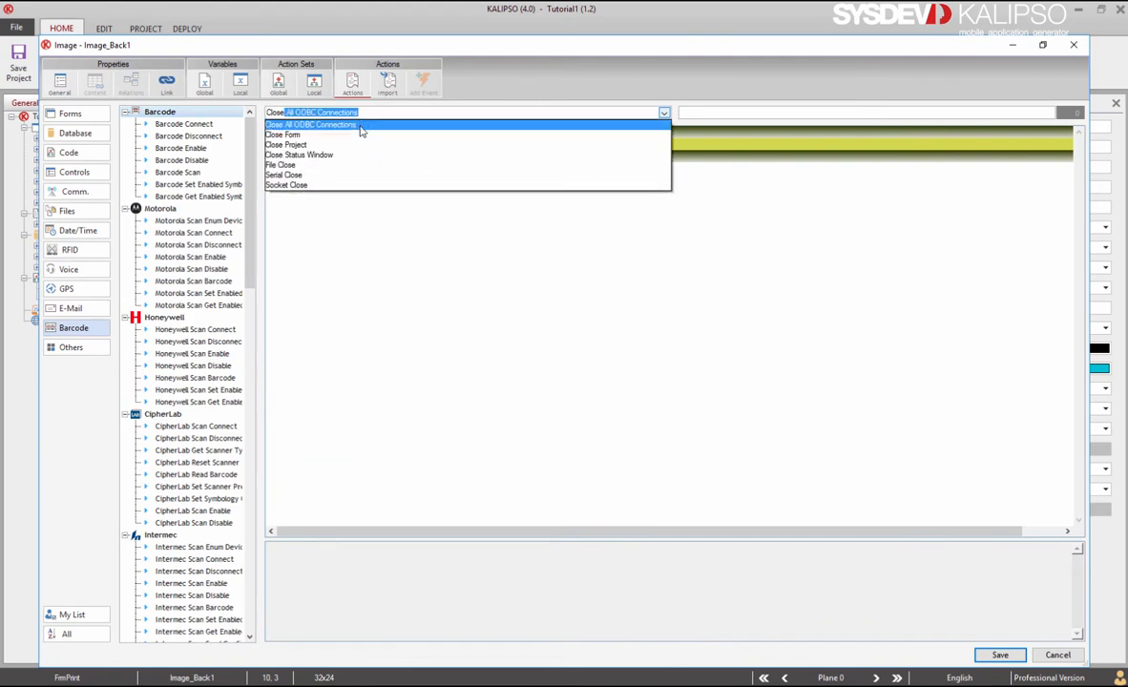
left_click(360, 139)
key("Return")
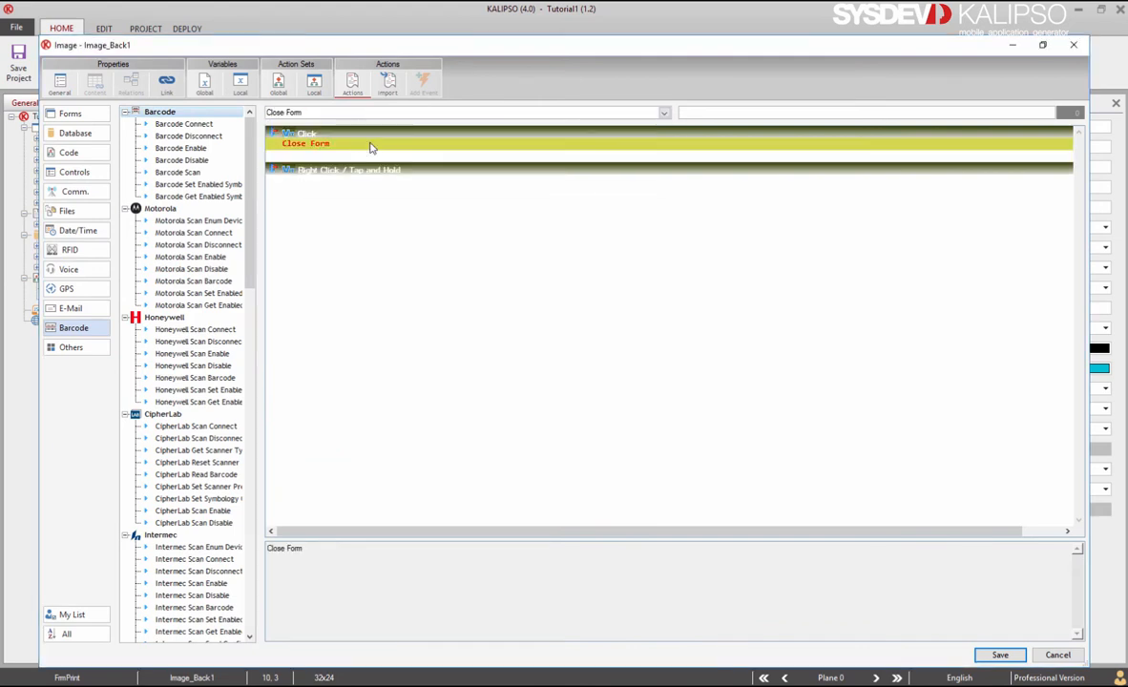
key("Return")
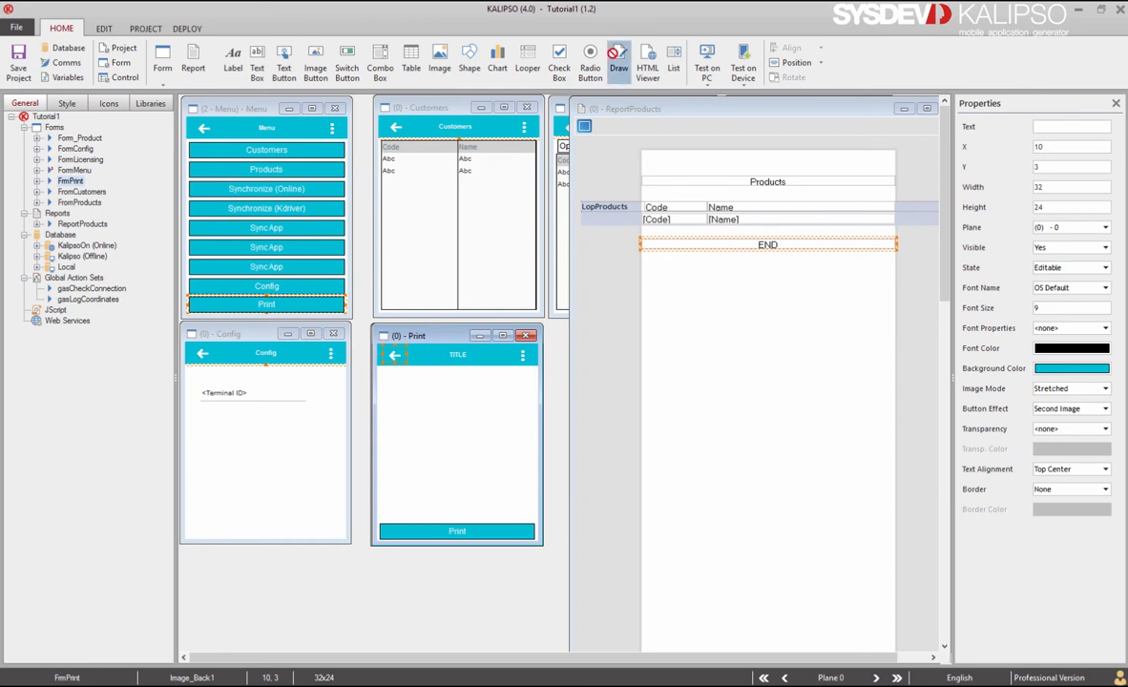
Step: Add a 227x225 drawing area named drwSignature above the Print button, then show Print's actions
mouse_move(618, 55)
left_mouse_down()
mouse_move(496, 594)
mouse_move(385, 371)
left_mouse_up()
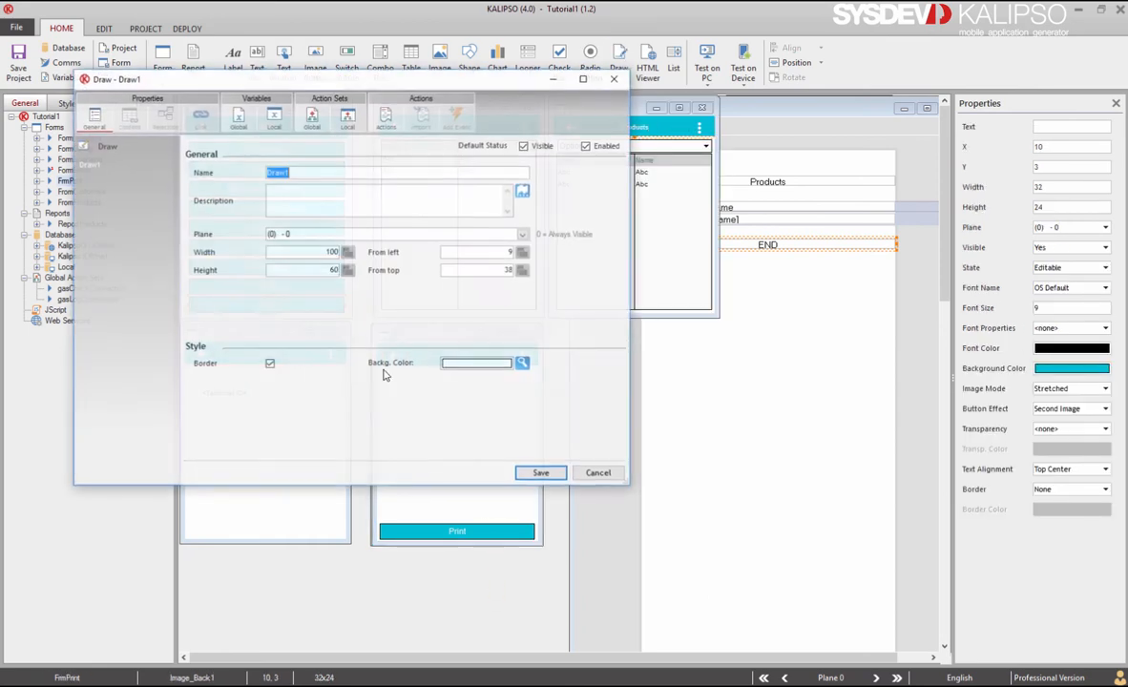
type("drwSignature")
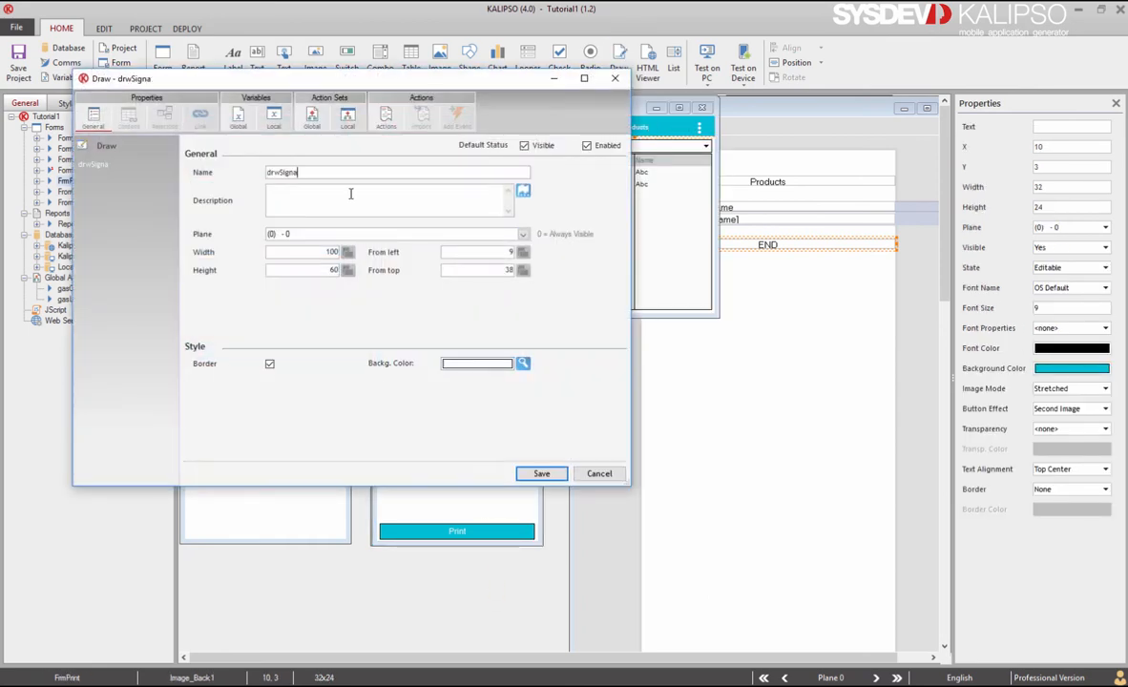
left_click(538, 473)
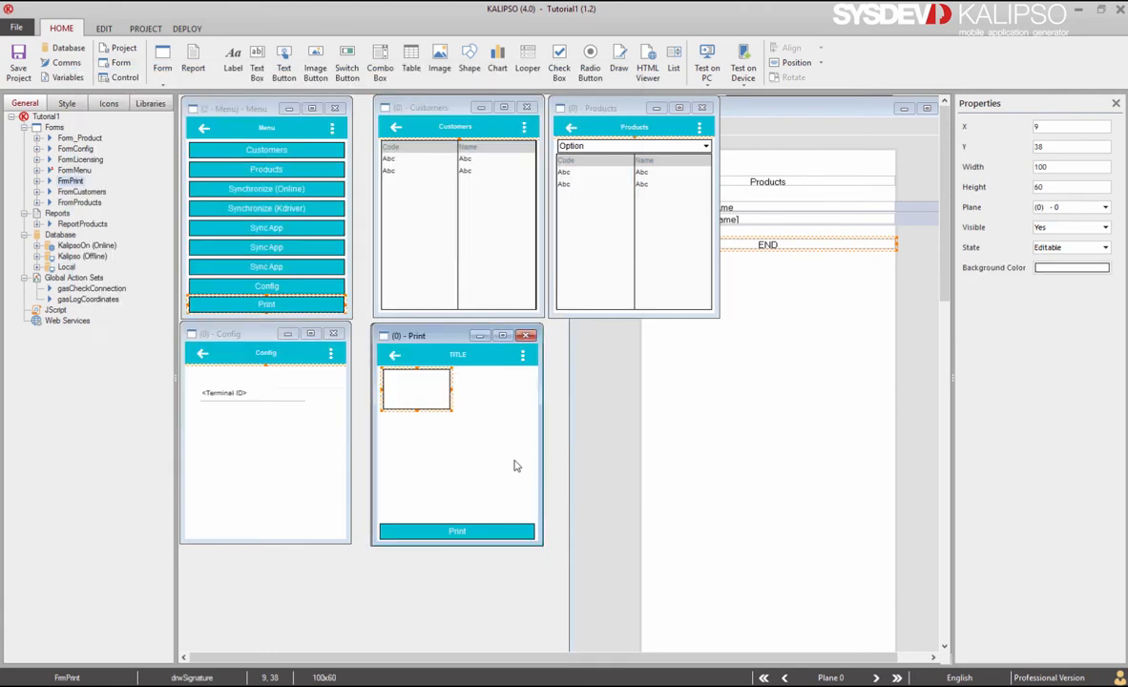
left_click(418, 382)
mouse_move(451, 411)
left_mouse_down()
mouse_move(541, 470)
mouse_move(550, 528)
left_mouse_up()
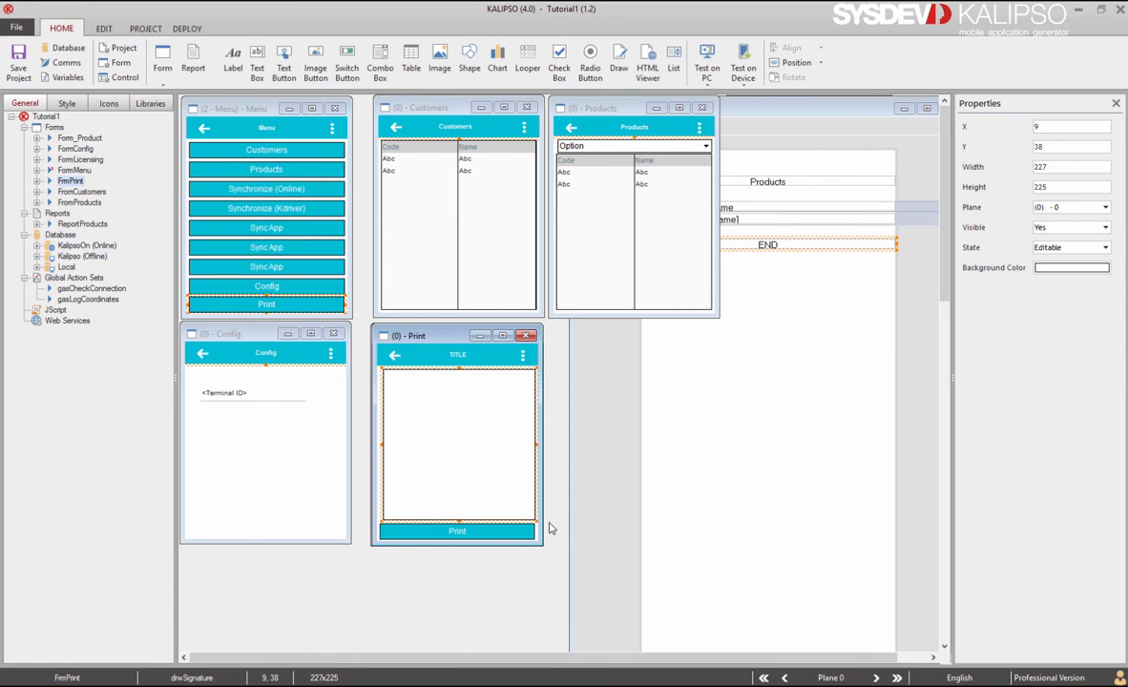
double_click(486, 532)
left_click(470, 139)
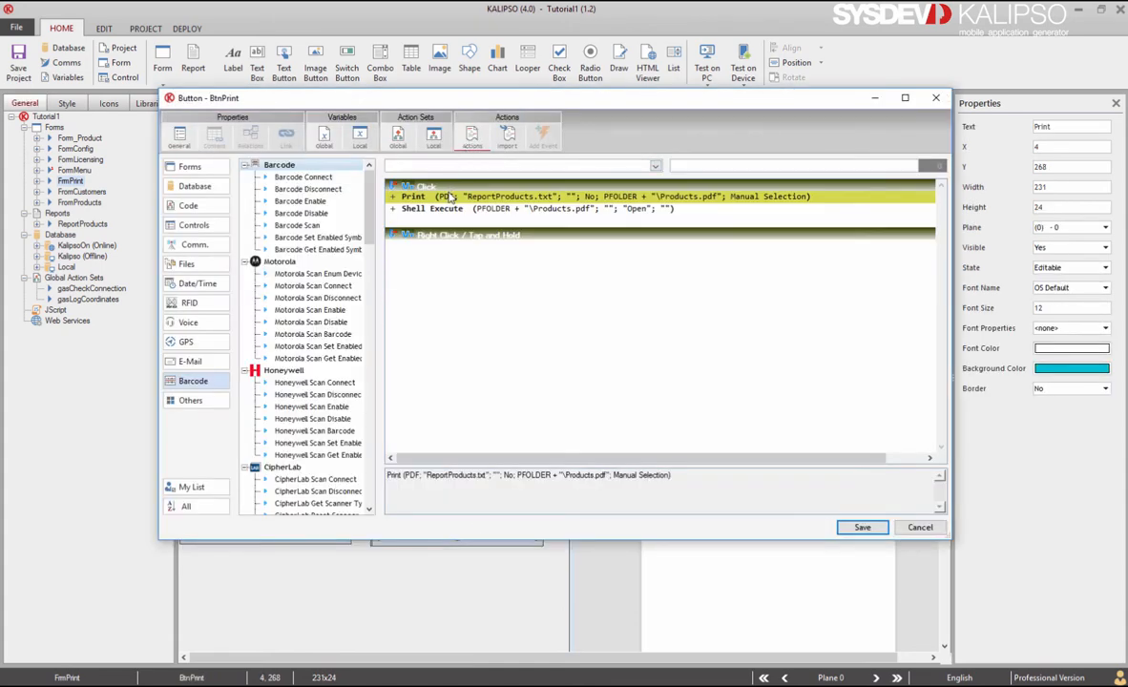
Step: Add a Save Draw action saving drwSignature as PFOLDER + "\signature.bmp" before Print, and save
type("Savedr")
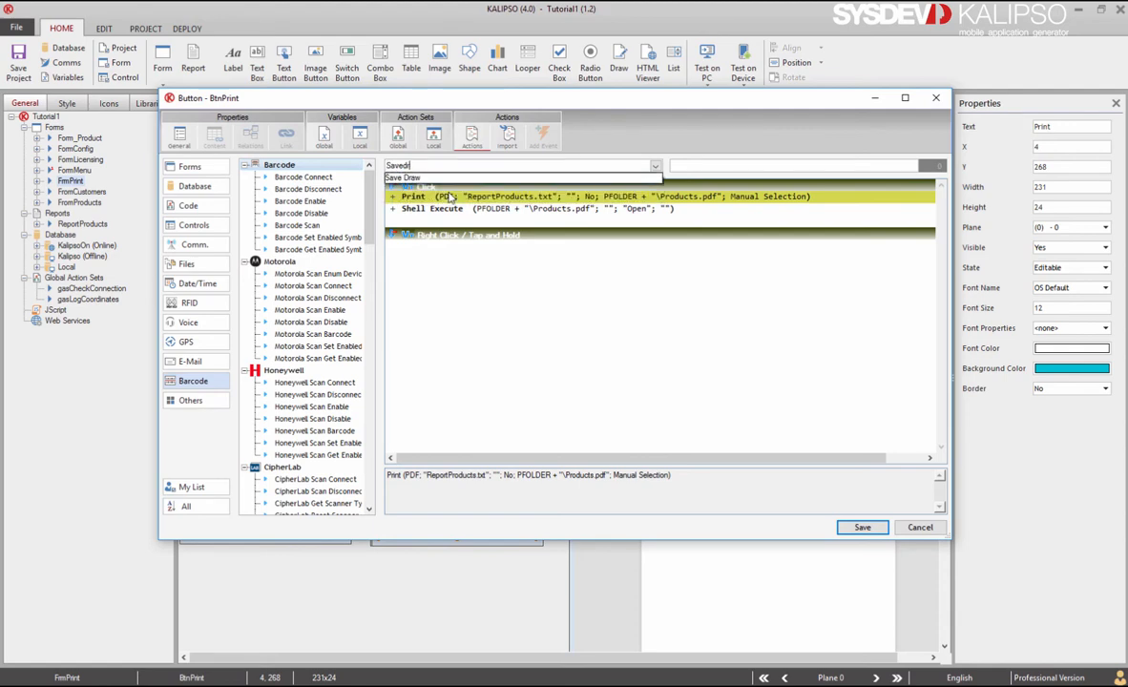
left_click(417, 179)
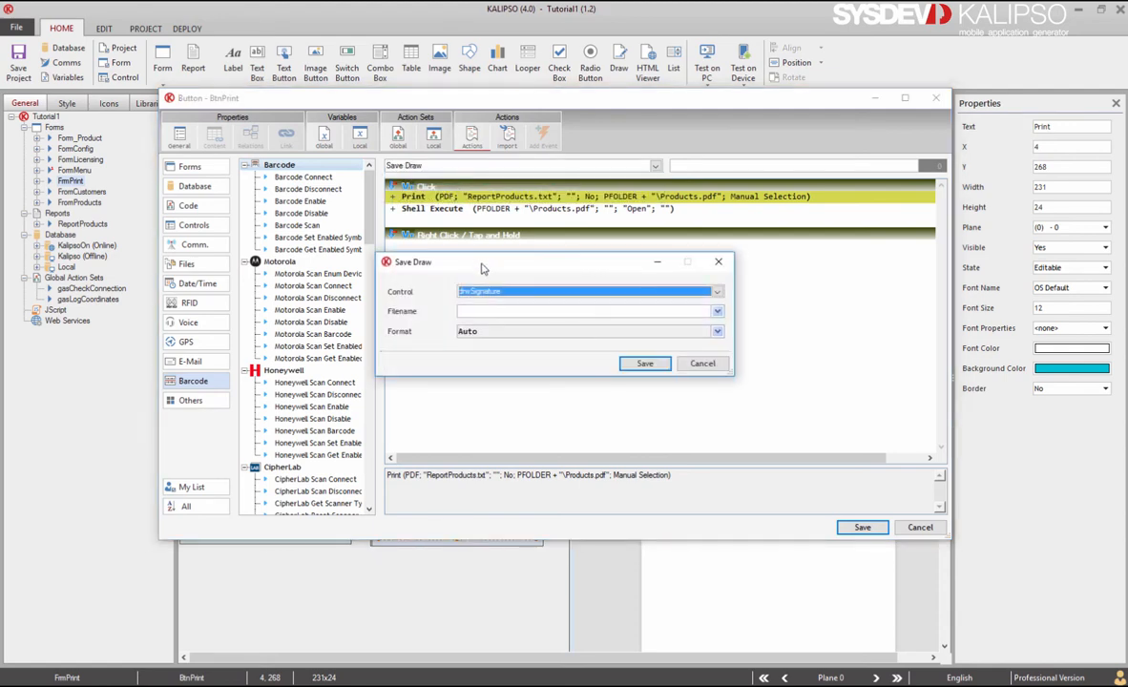
left_click(515, 312)
type("PFOLDER")
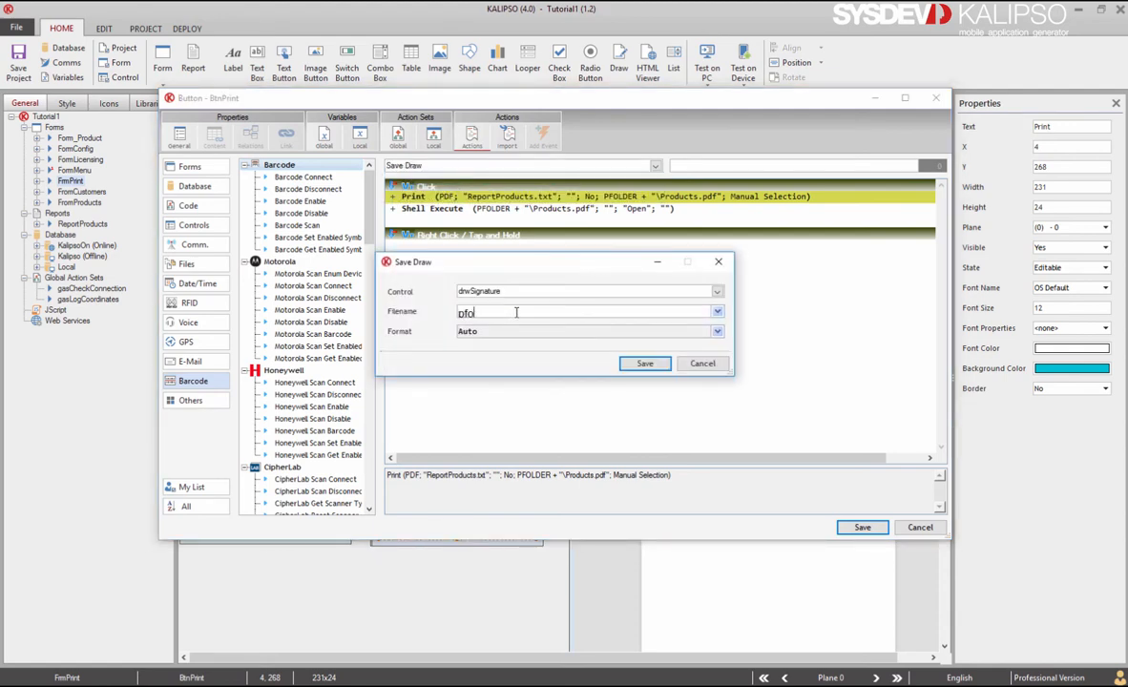
type(" + \"\\Signature.bmp")
left_click_drag(593, 313, 415, 311)
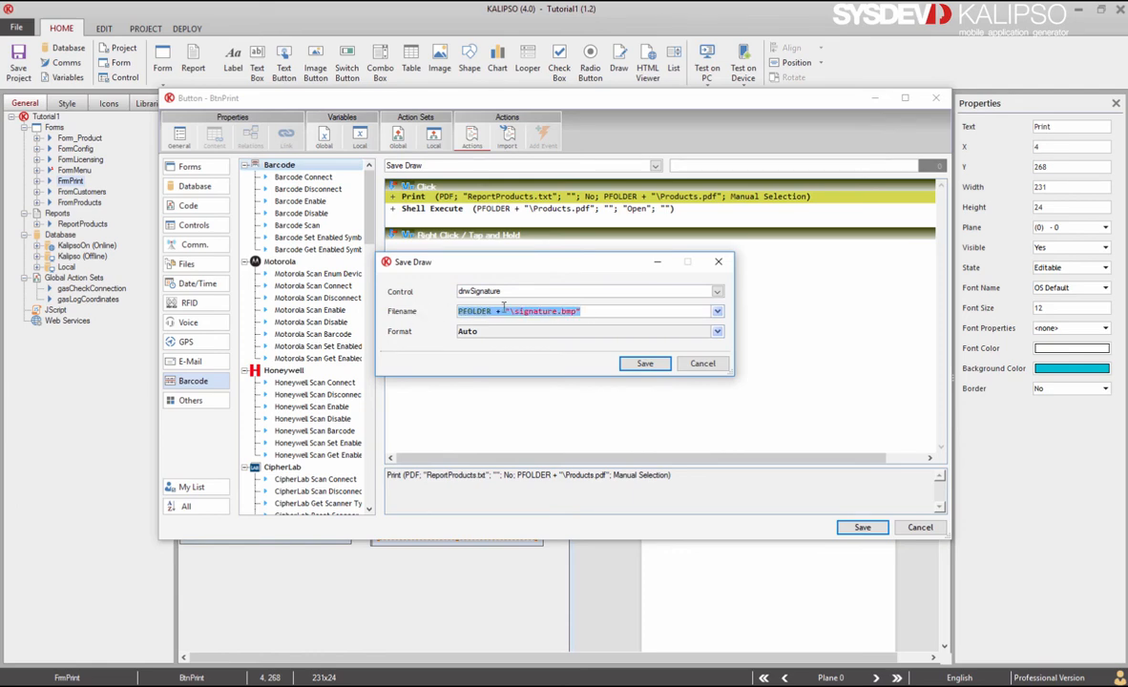
left_click(646, 364)
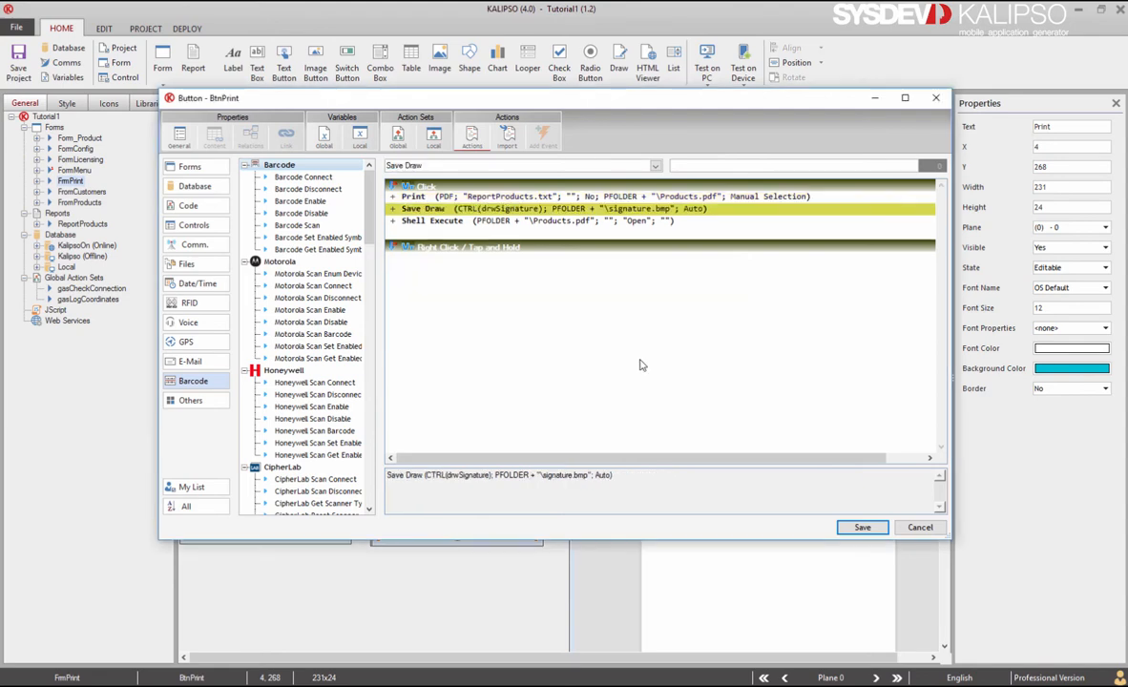
key("ctrl+Up")
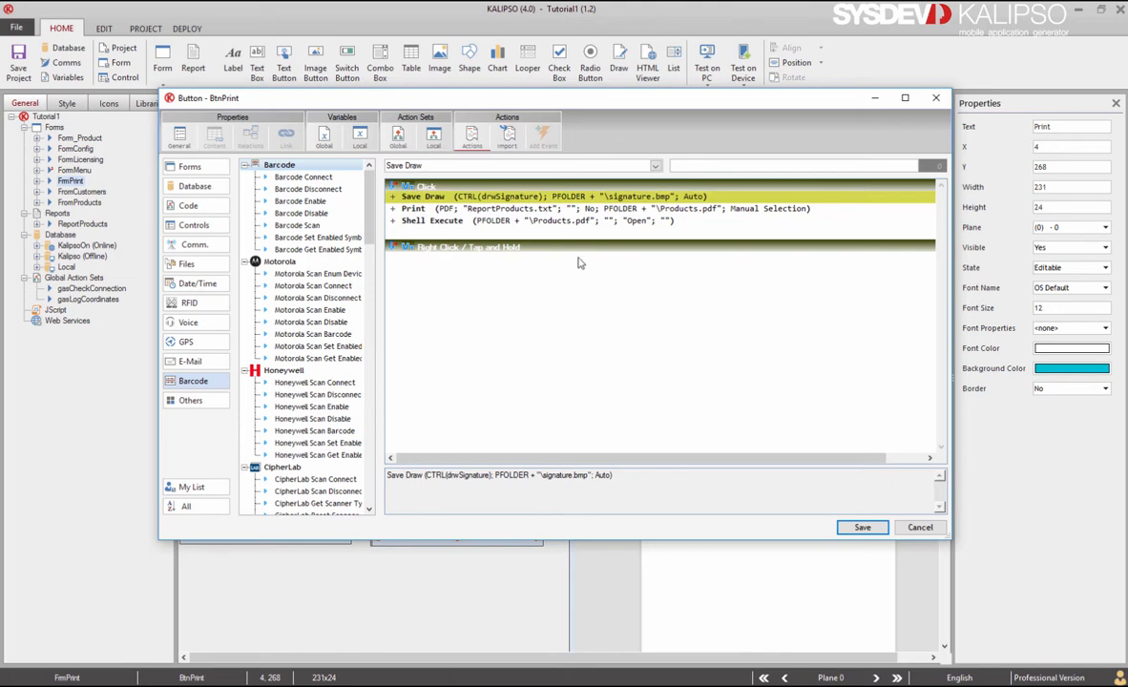
left_click(865, 529)
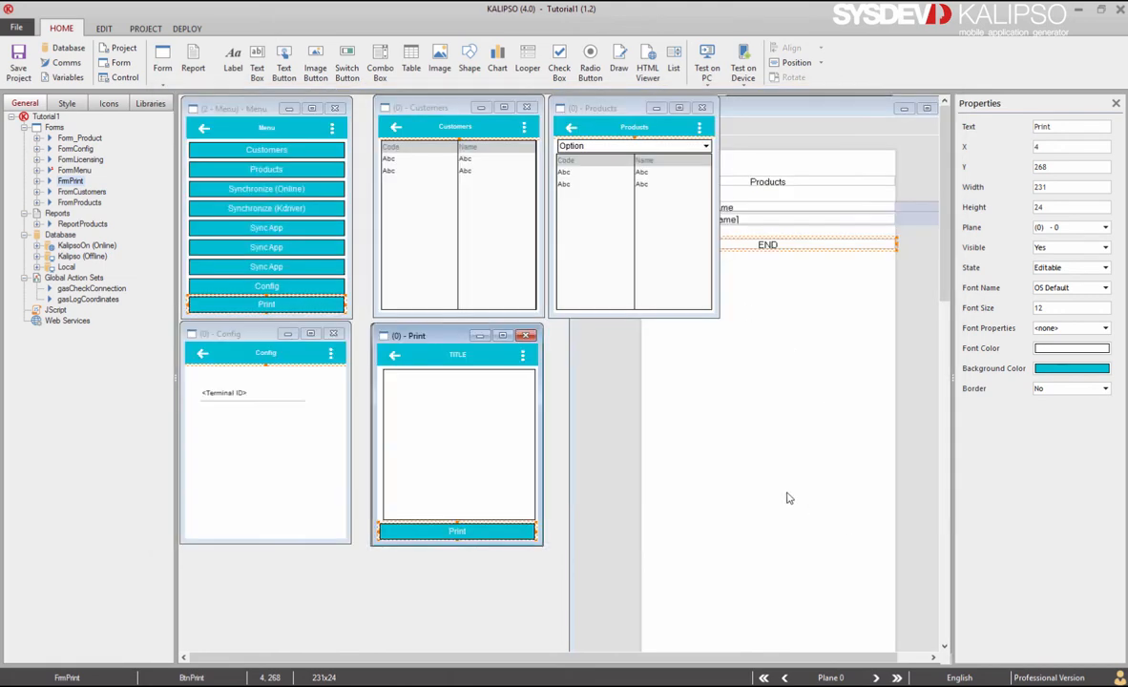
left_click(666, 396)
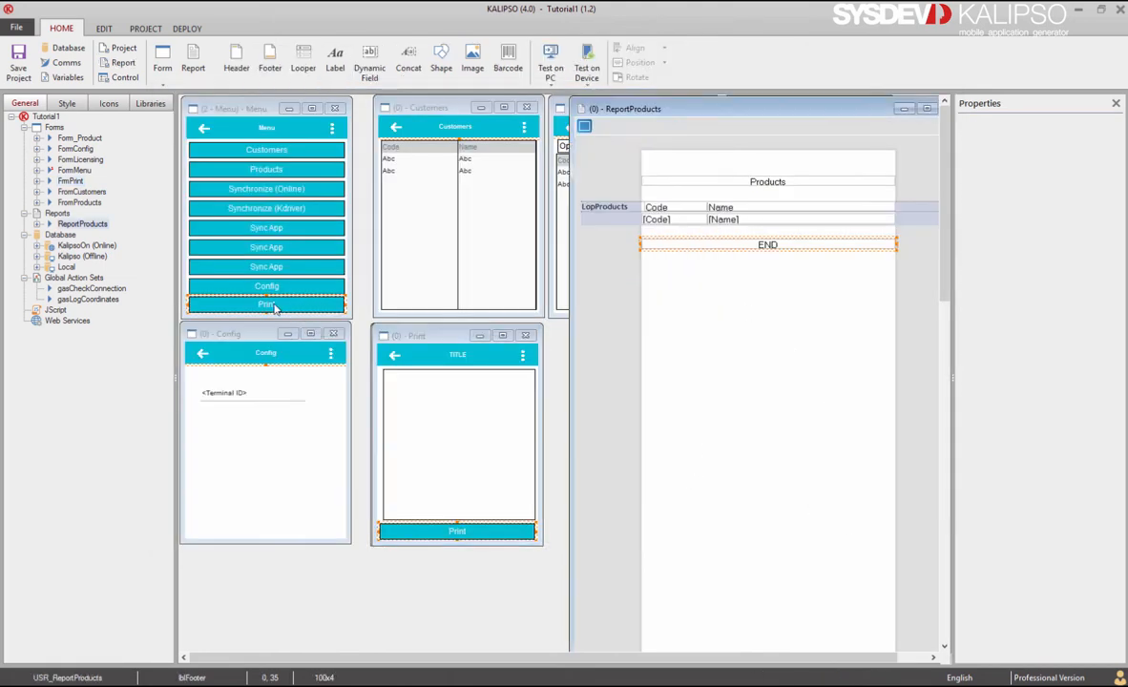
Step: Replace the menu Print button's actions with Show Form FrmPrint, and drag the report's END band lower
double_click(276, 305)
left_click(472, 136)
key("Delete")
key("Left")
key("Return")
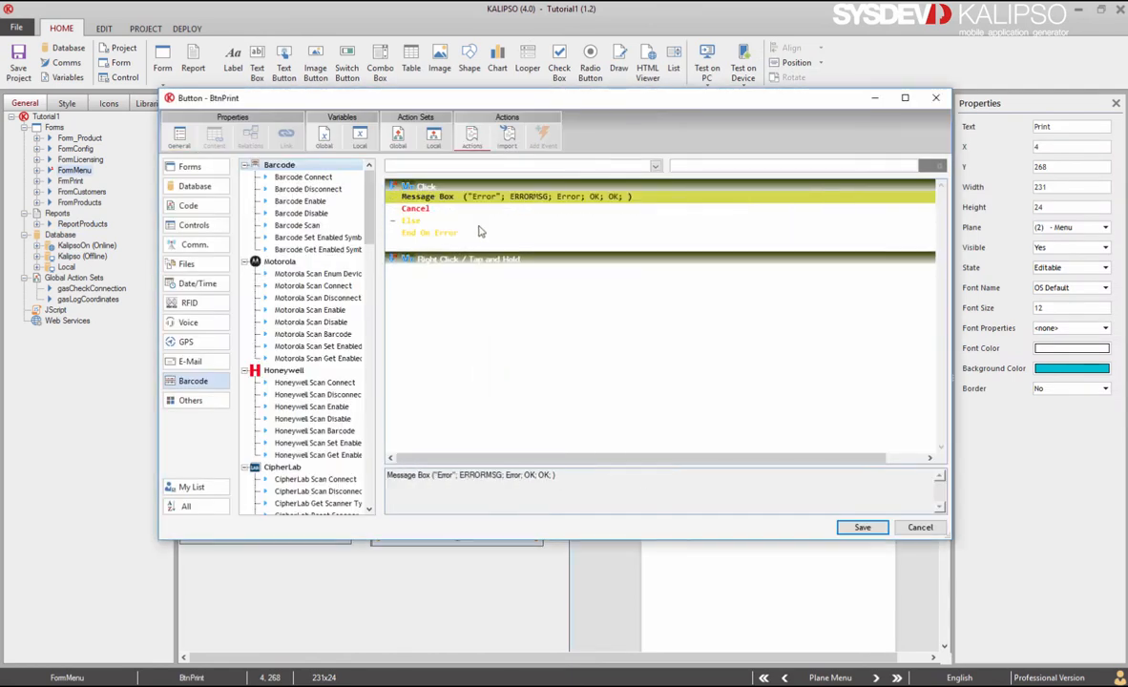
type("show")
key("Return")
left_click(495, 208)
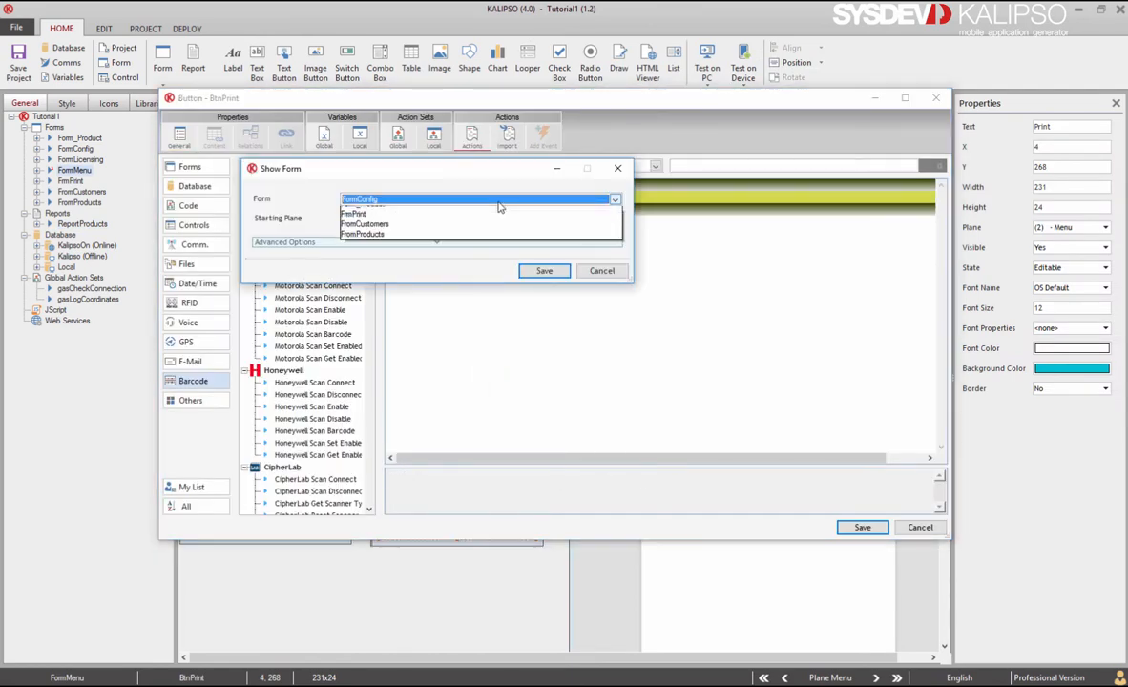
left_click(506, 241)
left_click(544, 270)
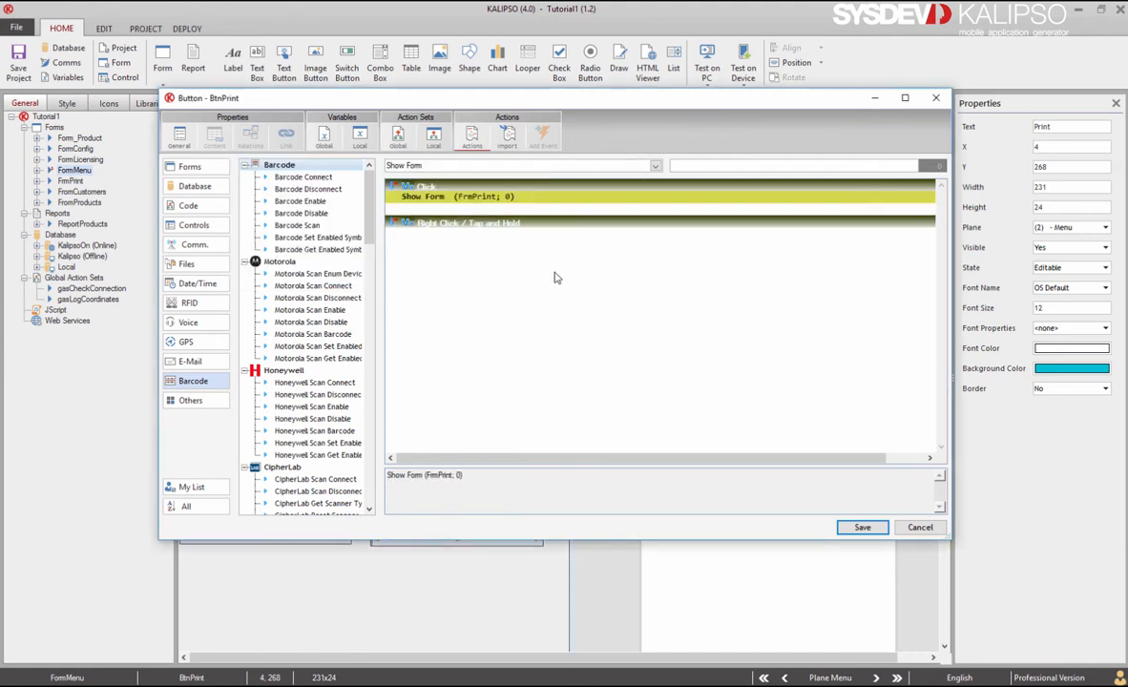
left_click(864, 528)
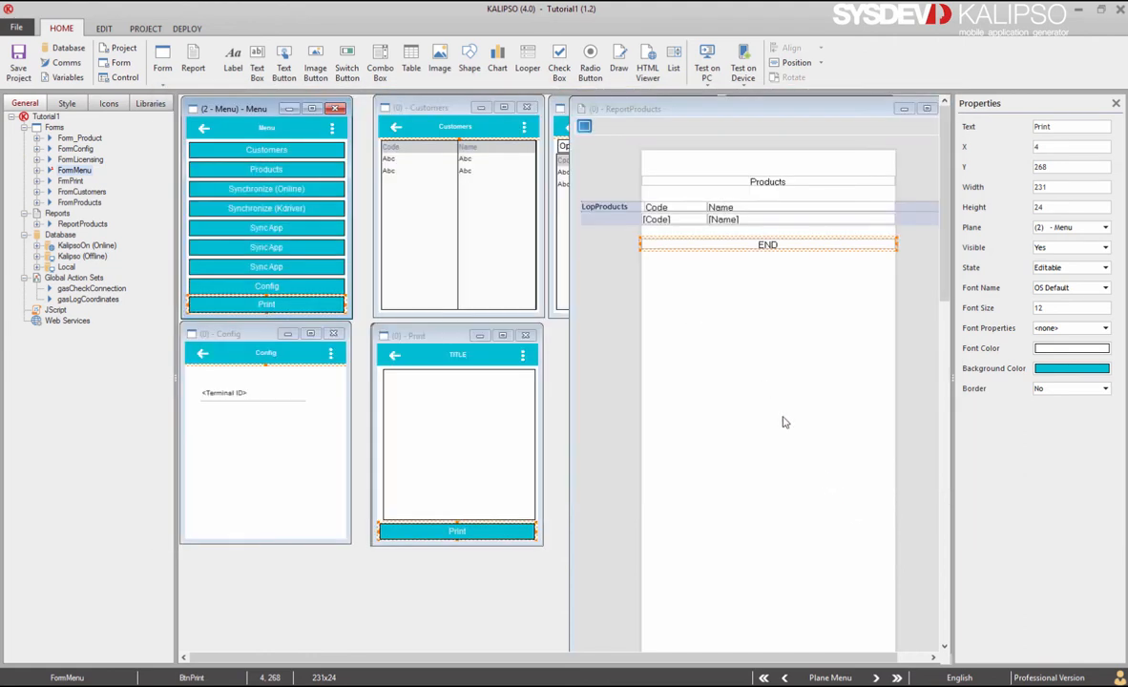
left_click_drag(769, 248, 773, 406)
Step: Add an ImageSignature image using expression PFOLDER + "\signature.bmp" below the looper, then run Test on PC
left_click_drag(662, 218, 637, 227)
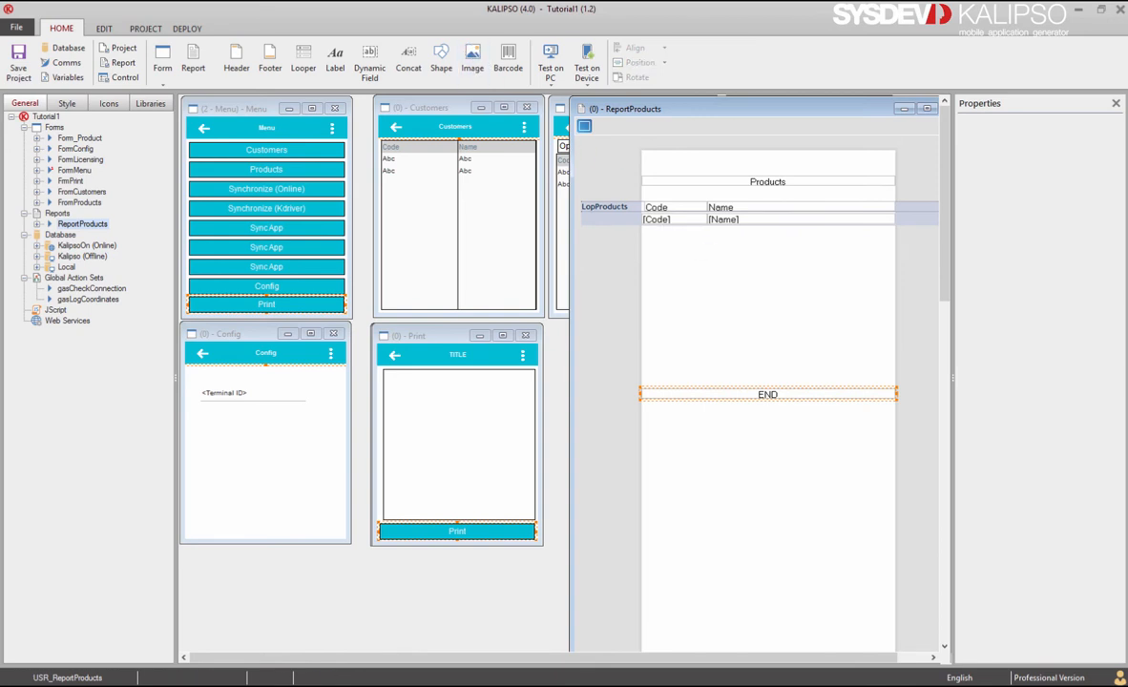
left_click(372, 163)
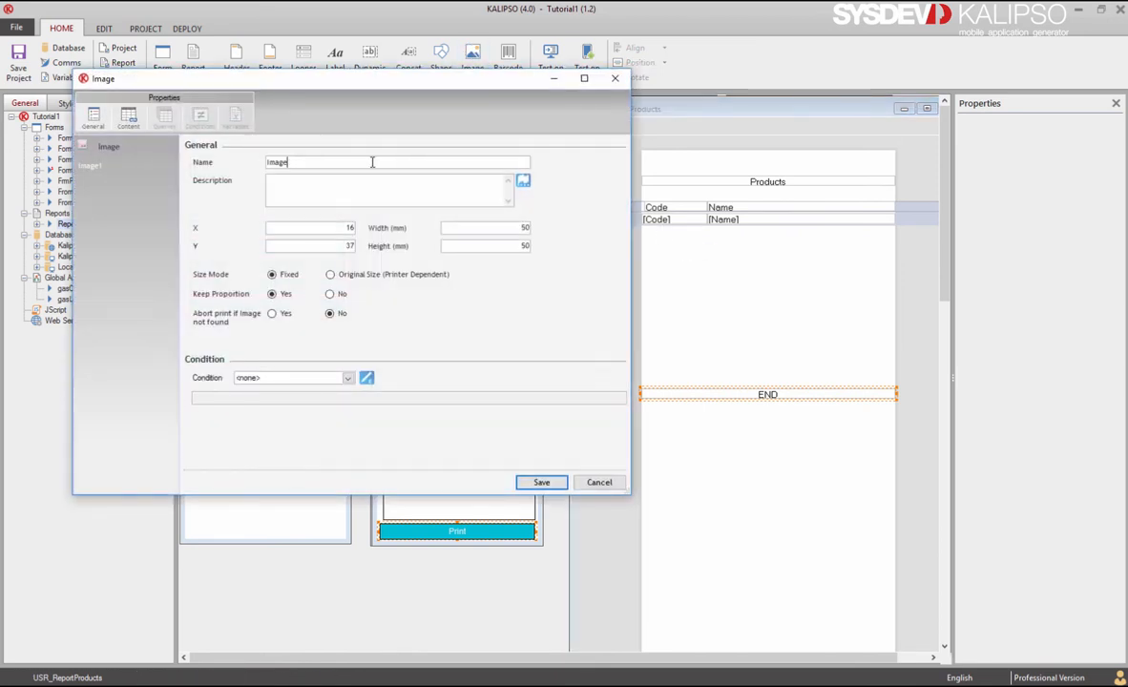
type("Signature")
left_click(129, 118)
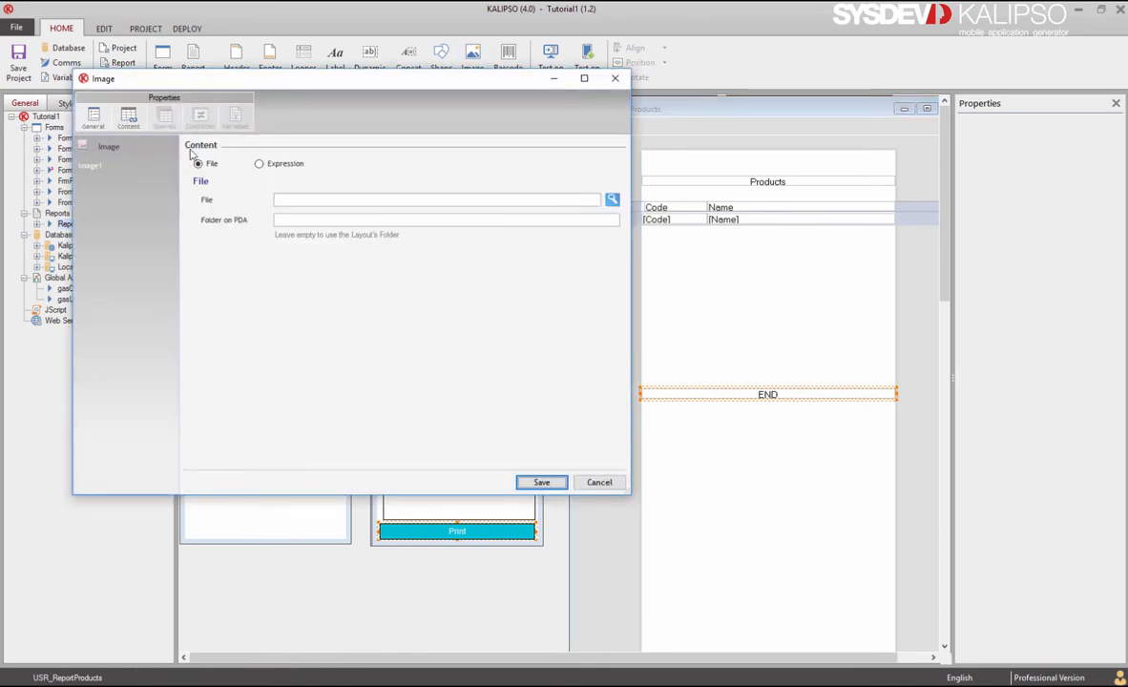
left_click(258, 165)
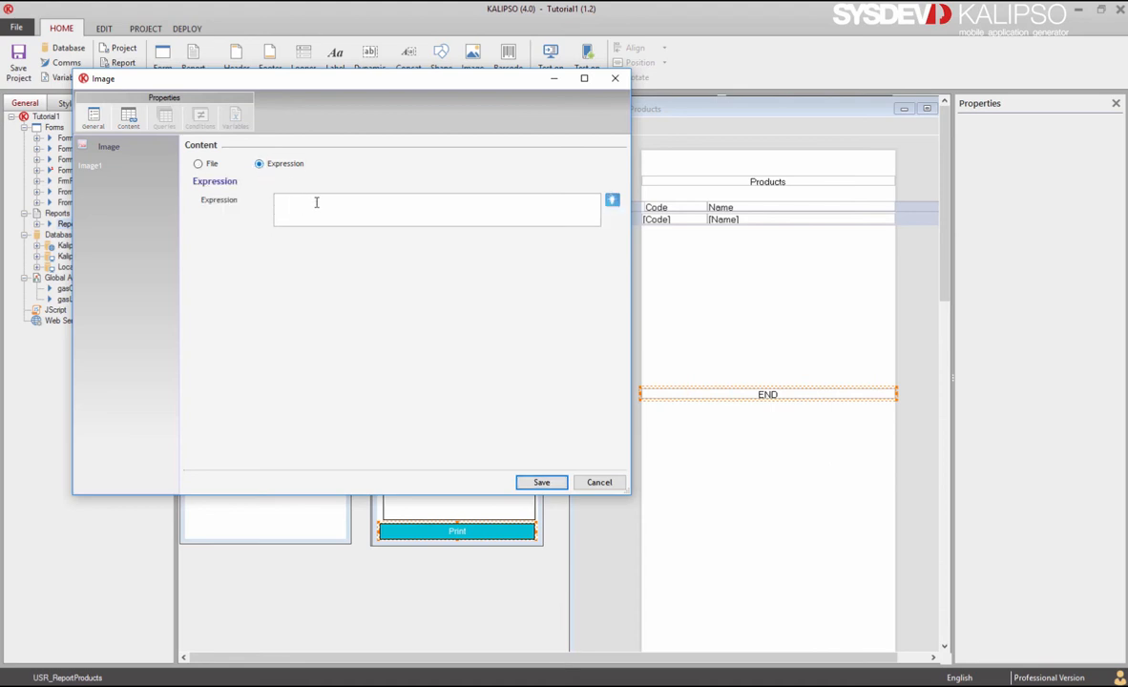
type("PFOLDER + \"\\signature.bmp\"")
left_click(540, 481)
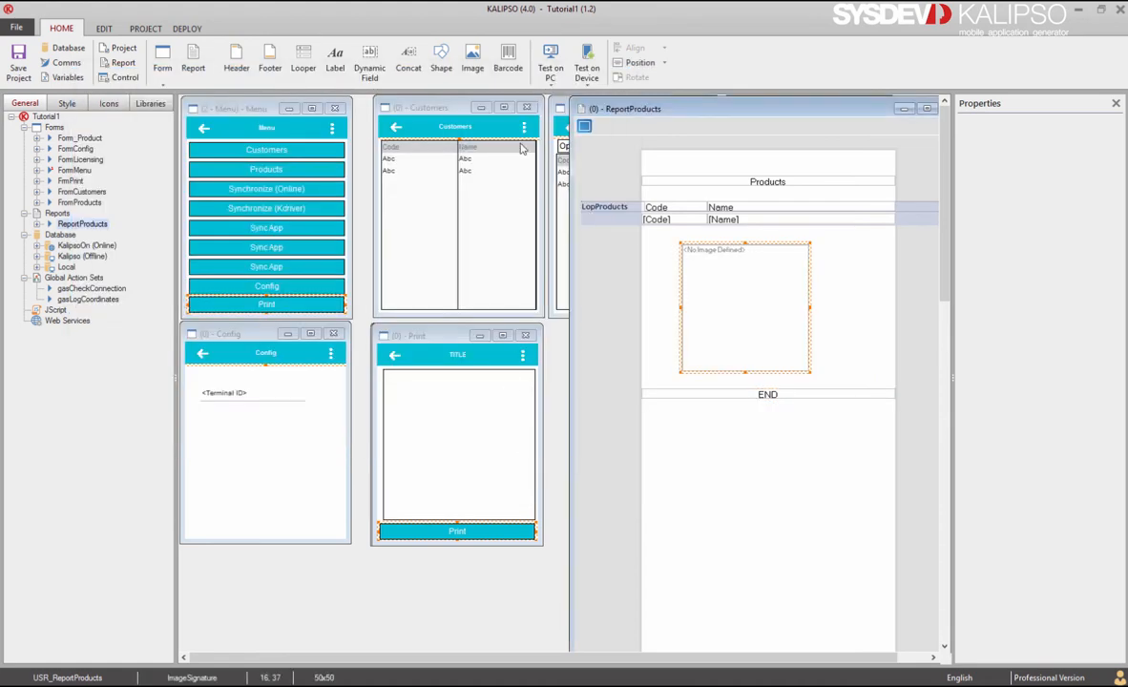
left_click(551, 62)
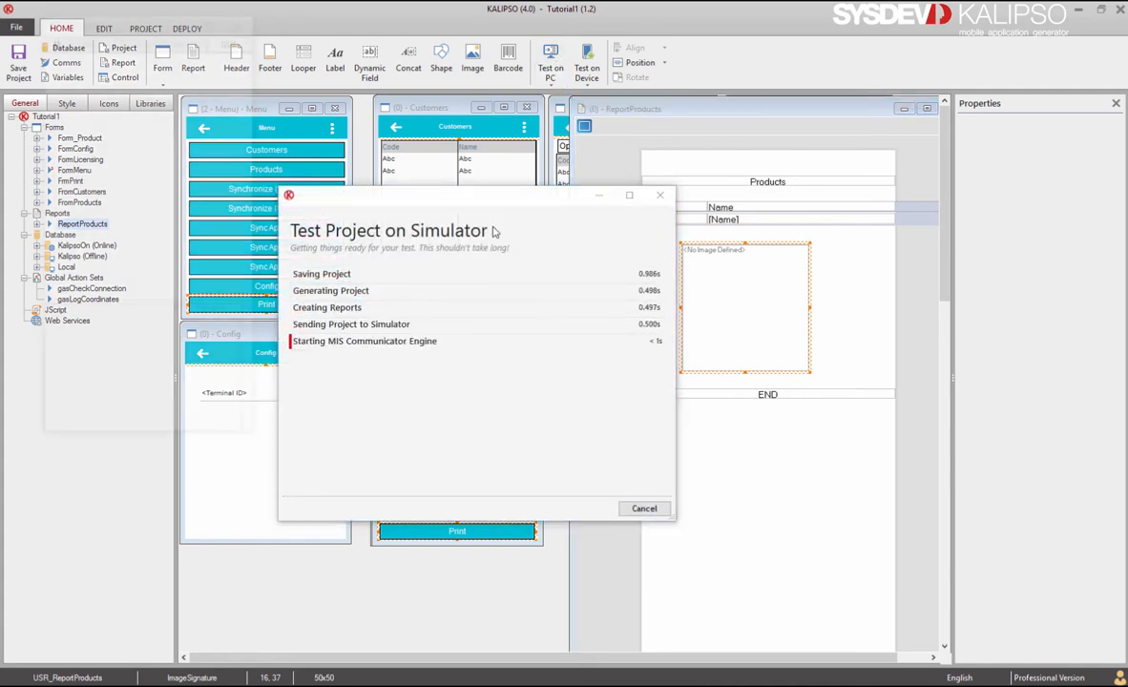
Step: Log in to the simulated app with the test user's login name and password
type("ngomes")
key("Return")
type("1")
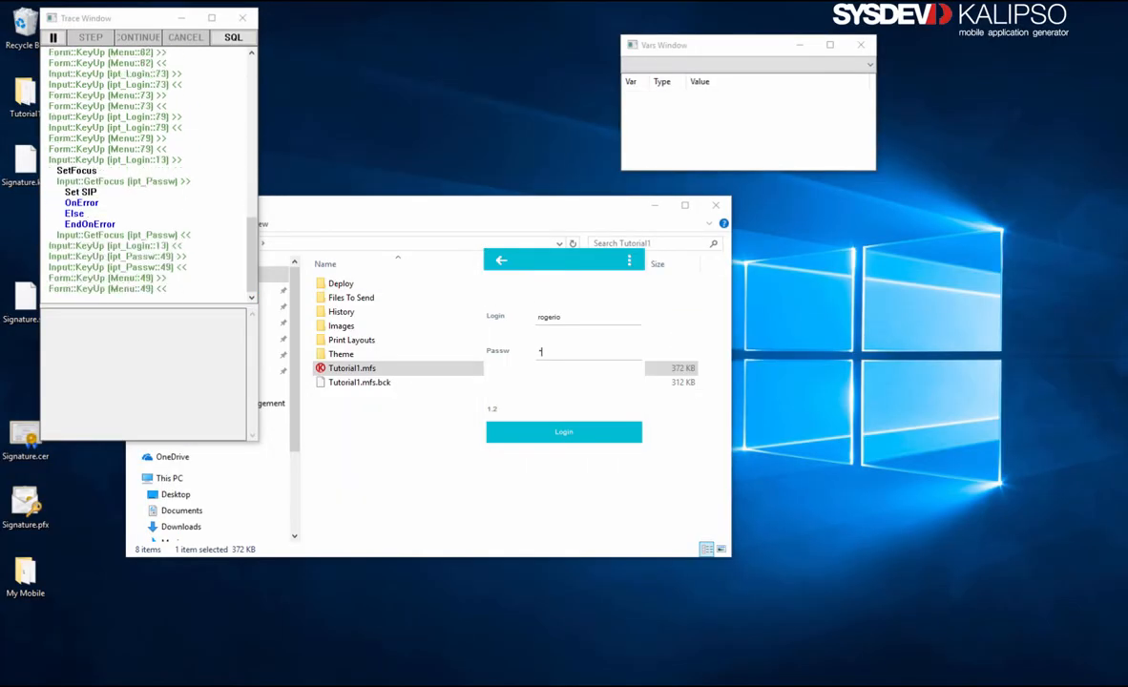
key("Return")
Step: Draw a signature on the pad, print, and check the signature in Products.pdf
left_click(577, 437)
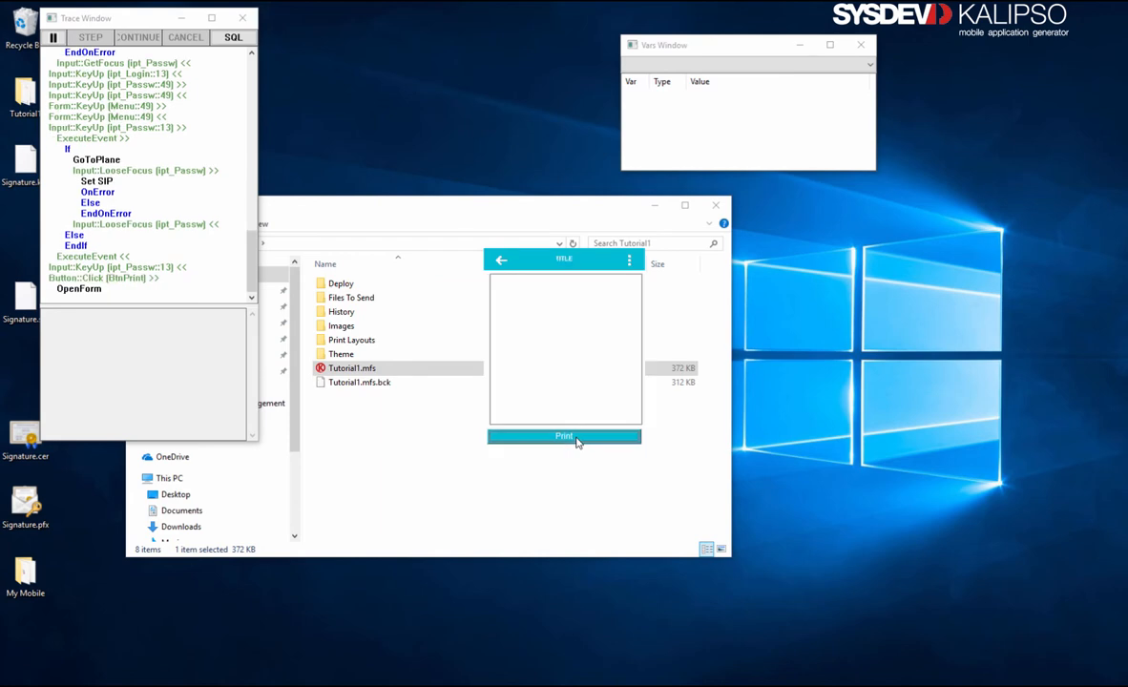
left_click_drag(616, 299, 546, 294)
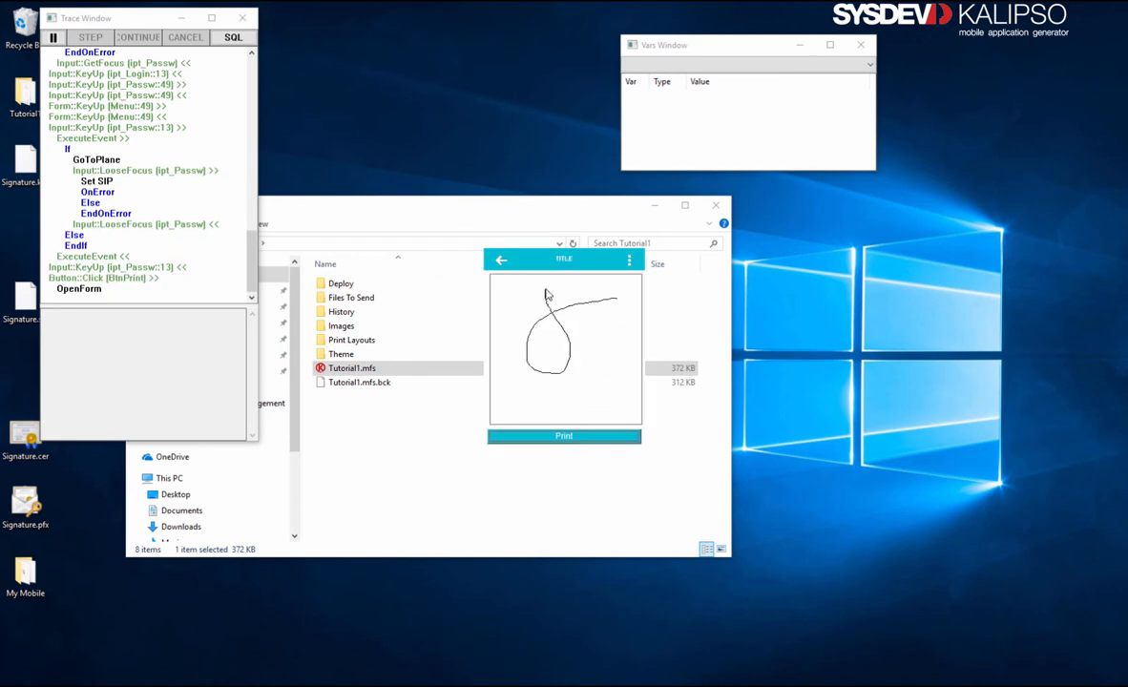
left_click(576, 438)
scroll(606, 396, "down", 5)
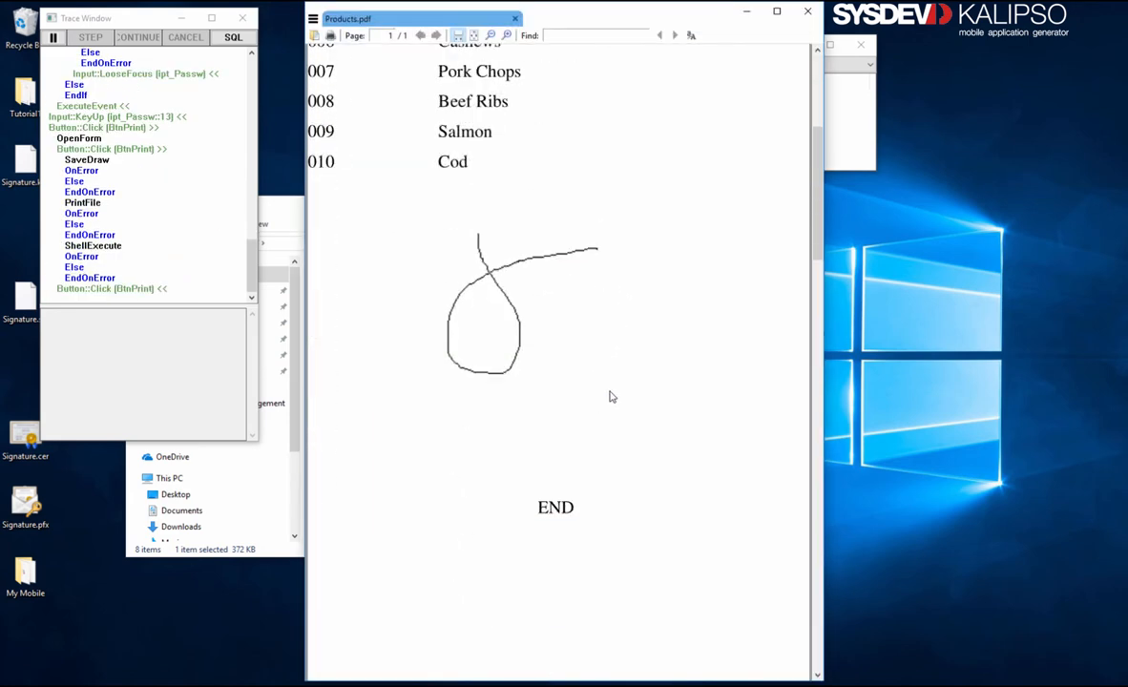
scroll(606, 396, "up", 5)
left_click(808, 10)
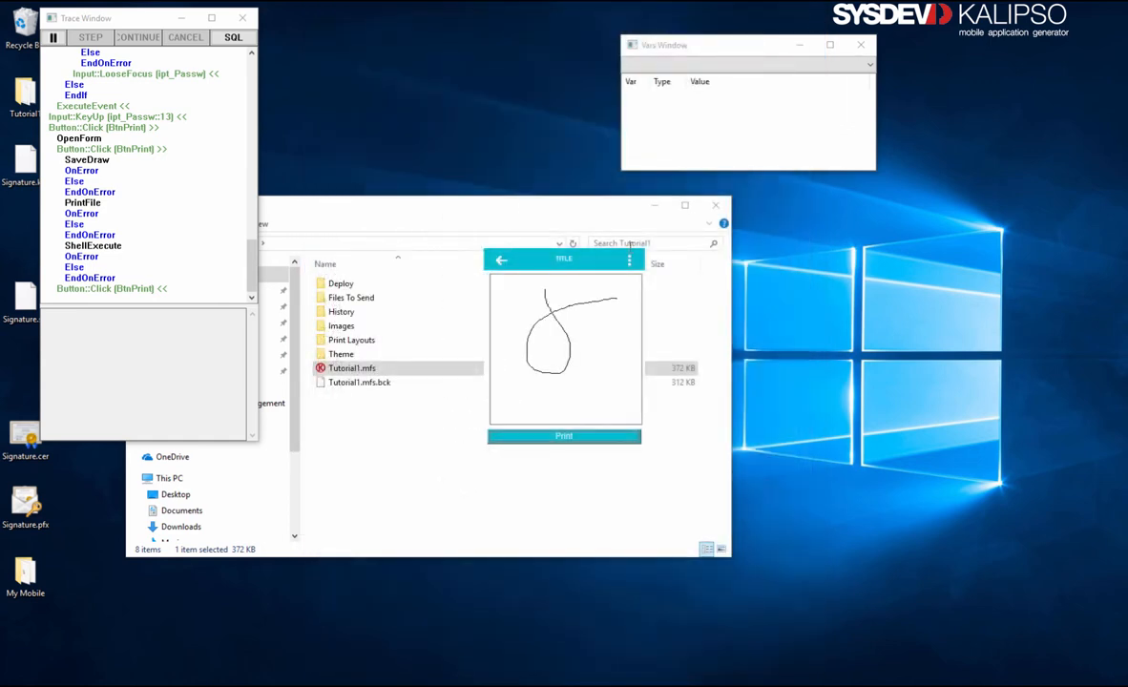
Step: Go back to the menu, exit the test app, and return to the Print form
left_click(501, 265)
left_click(502, 258)
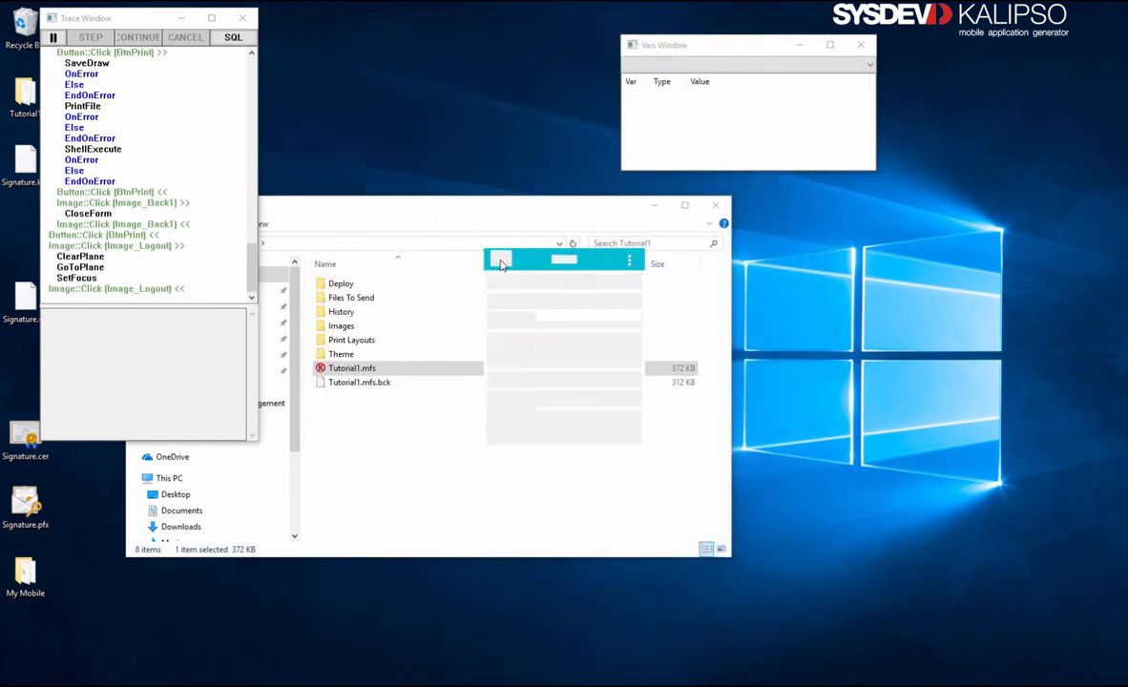
left_click(454, 408)
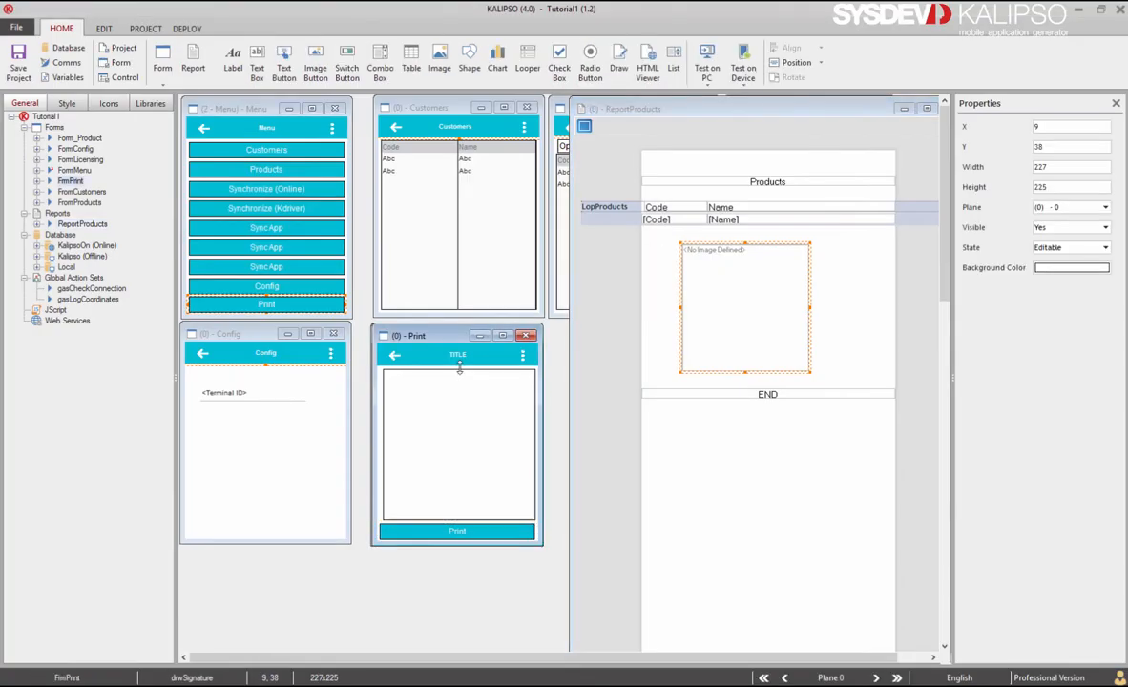
Step: Change the Print form's TITLE label text to Signature, then minimise the ReportProducts window
left_click(457, 355)
double_click(457, 355)
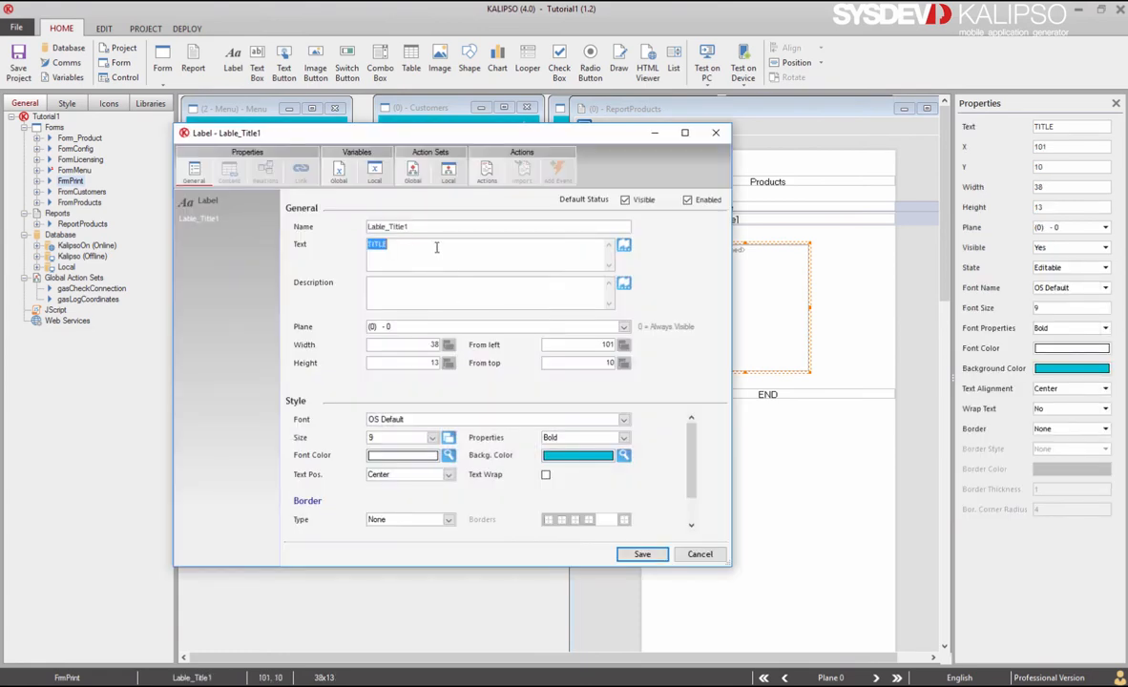
type("Print")
left_click_drag(389, 245, 306, 247)
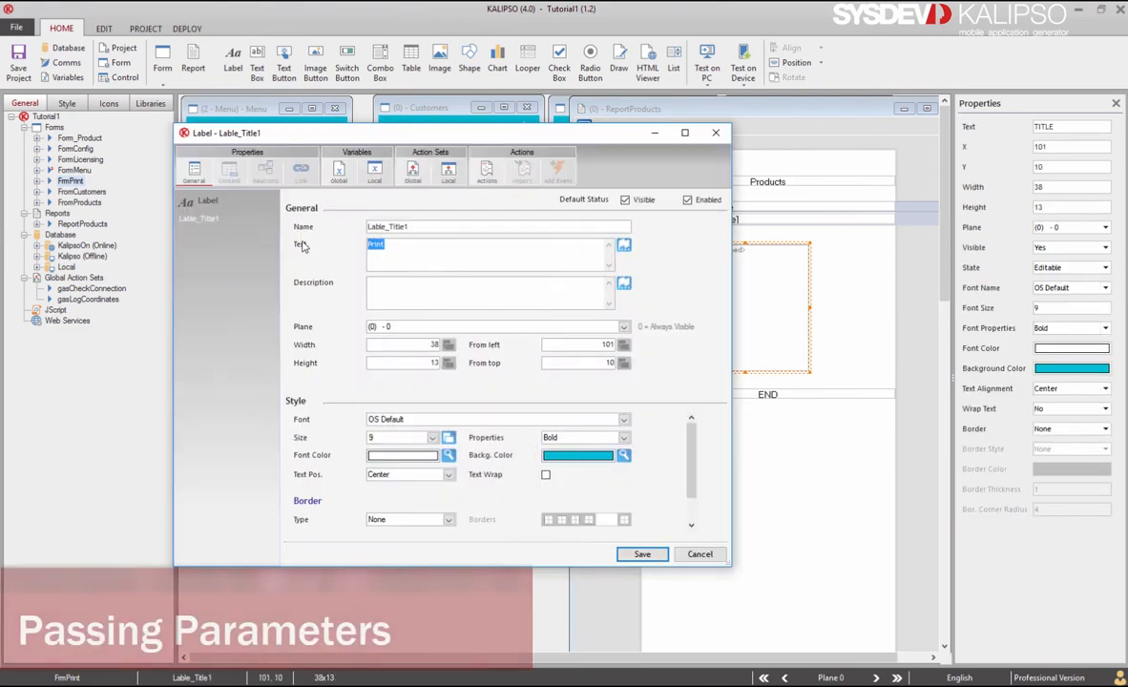
type("Signature")
left_click(647, 556)
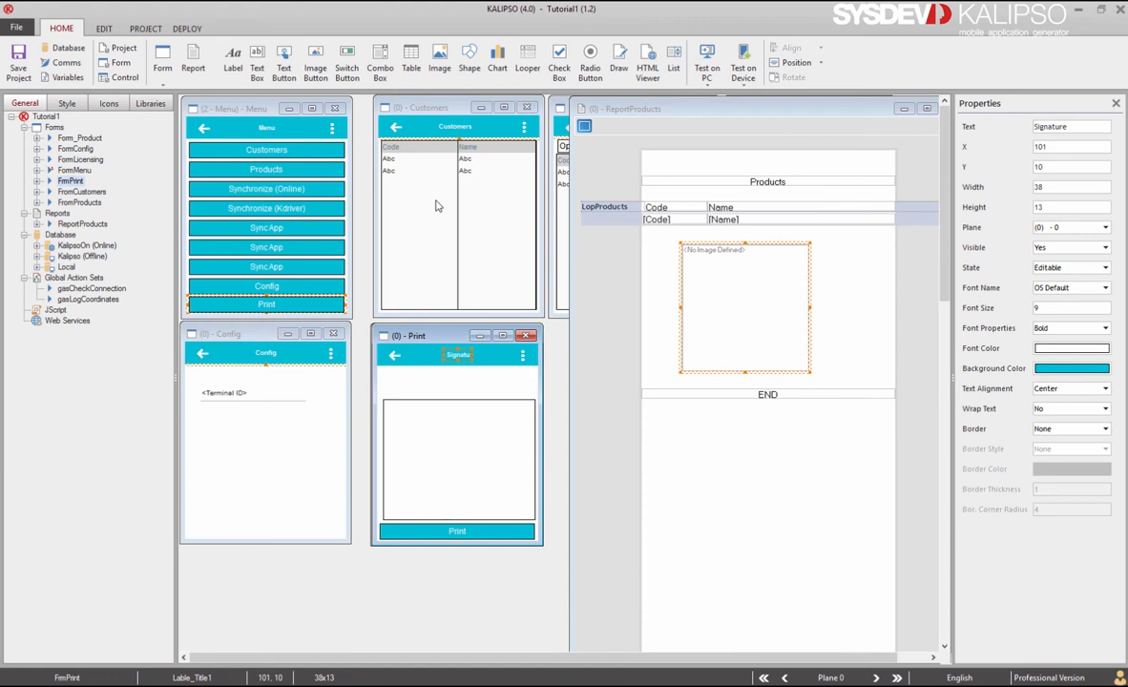
left_click(904, 108)
left_click(668, 145)
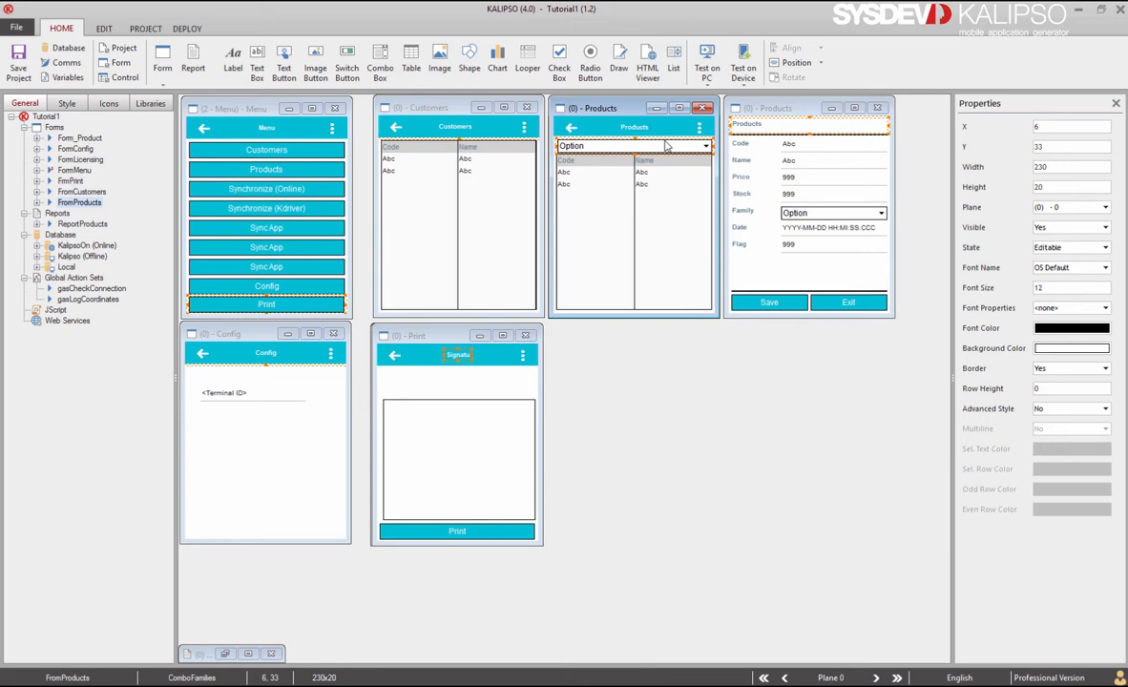
Step: Paste a copy of ComboFamilies onto the Print form and review the forms' event actions
left_click(448, 384)
key("ctrl+v")
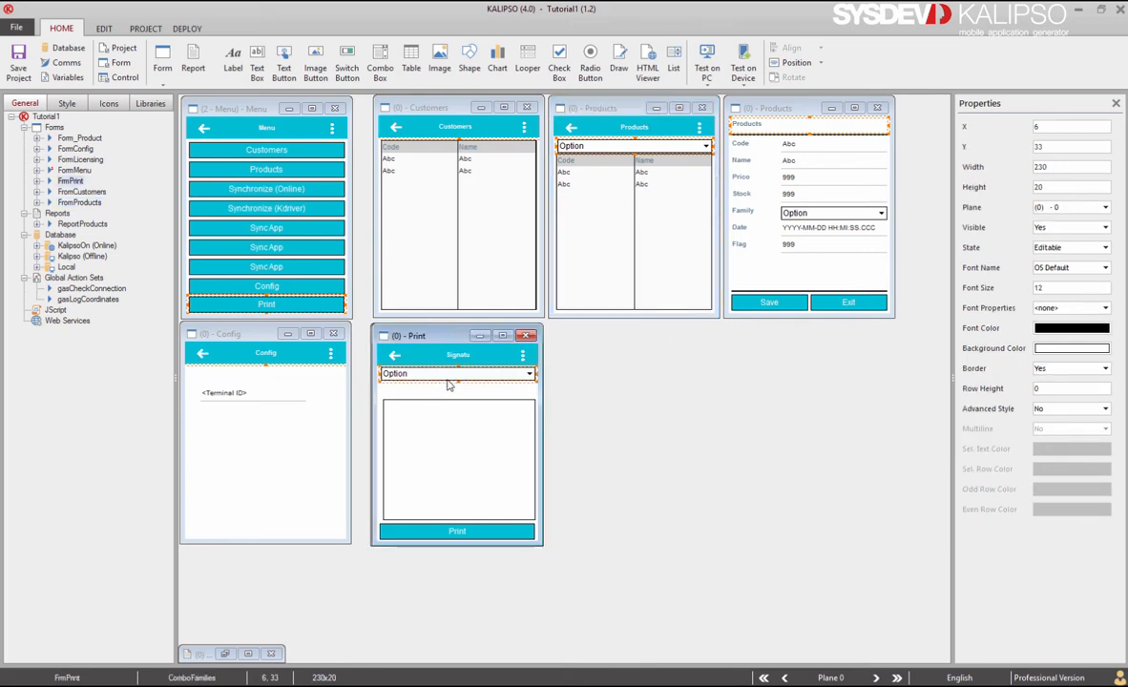
left_click(625, 110)
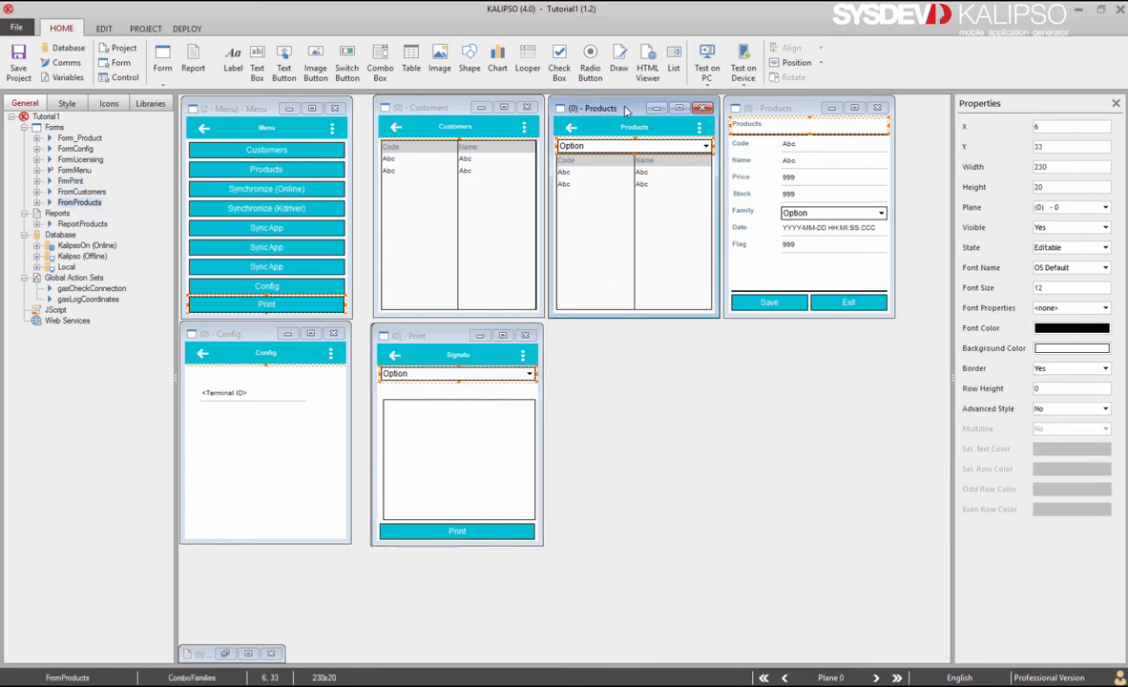
double_click(626, 111)
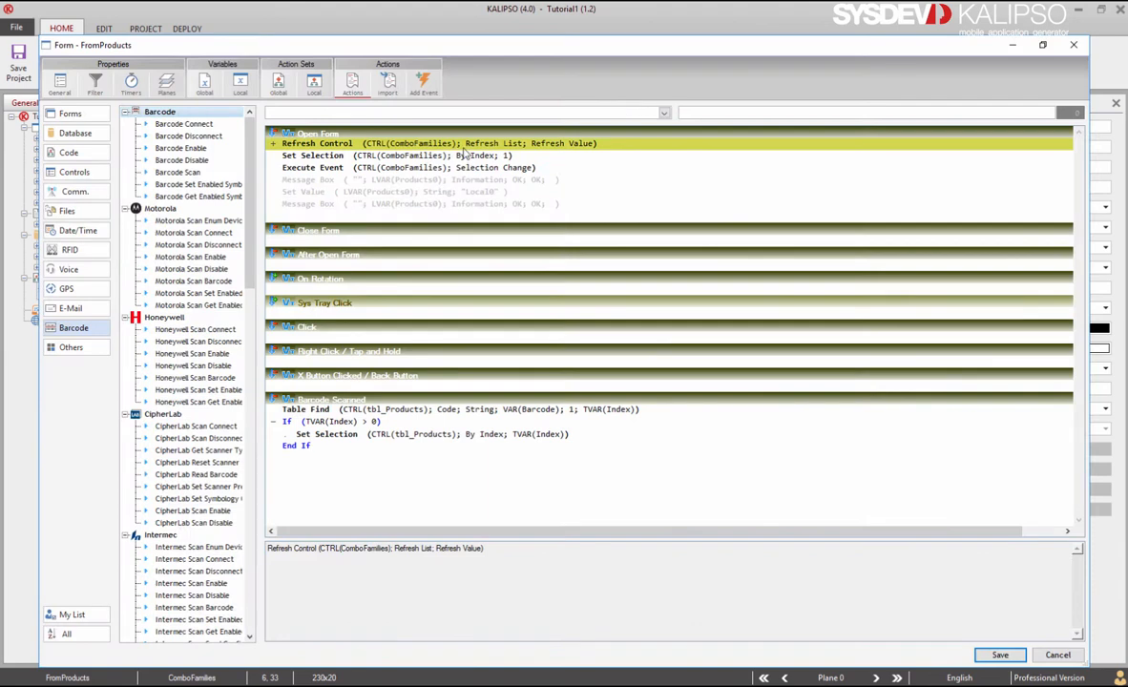
key("Escape")
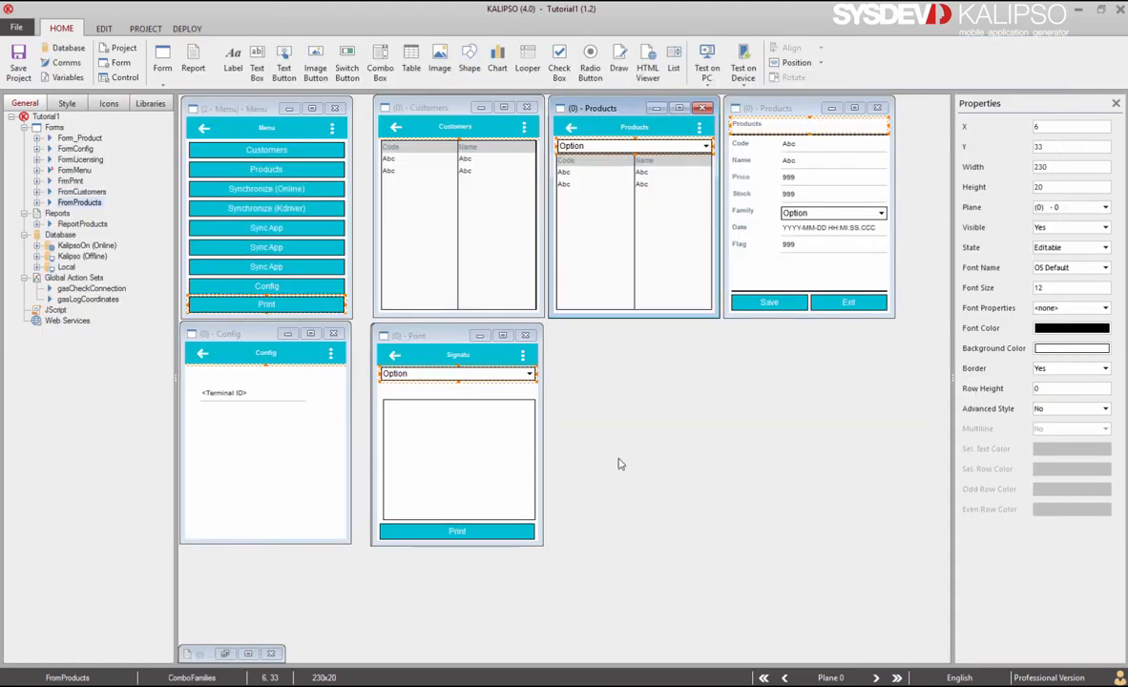
left_click(498, 396)
double_click(497, 396)
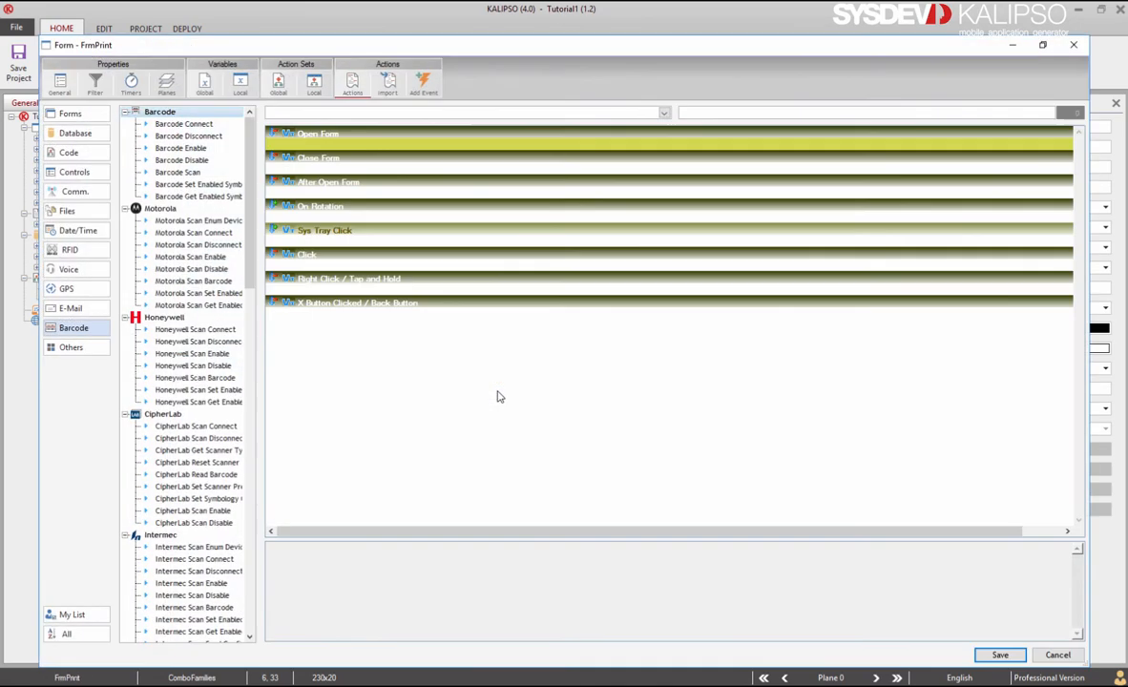
left_click(1000, 655)
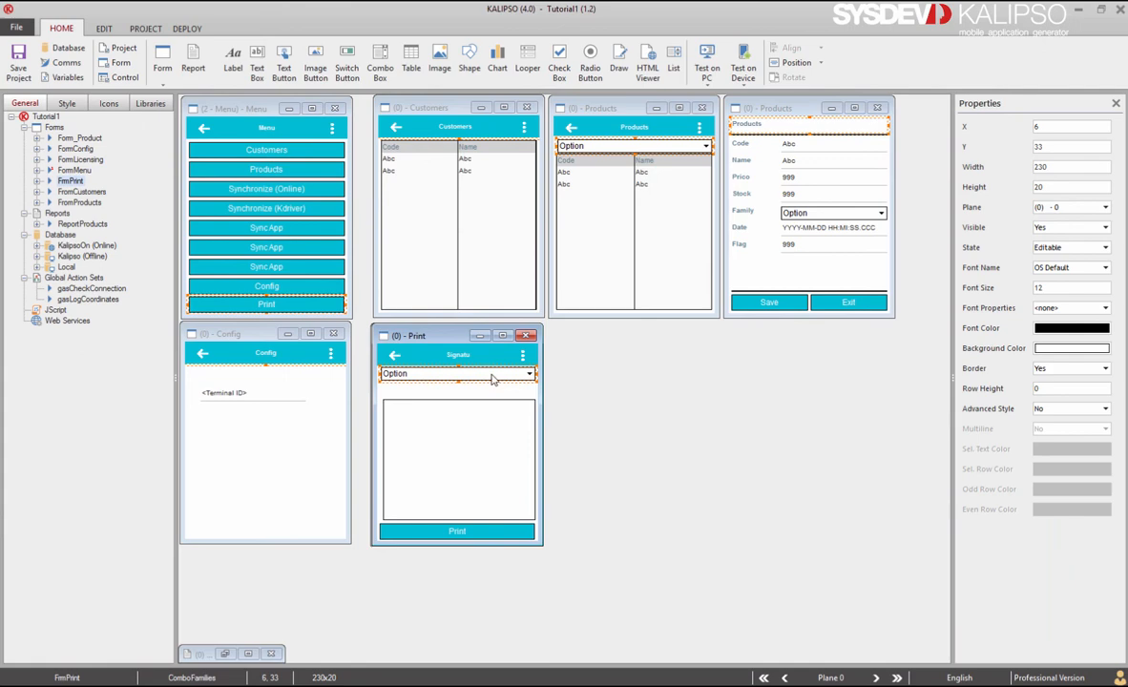
Step: Delete the pasted combo's Selection Change Refresh Control action and save the combo
double_click(492, 379)
left_click(386, 118)
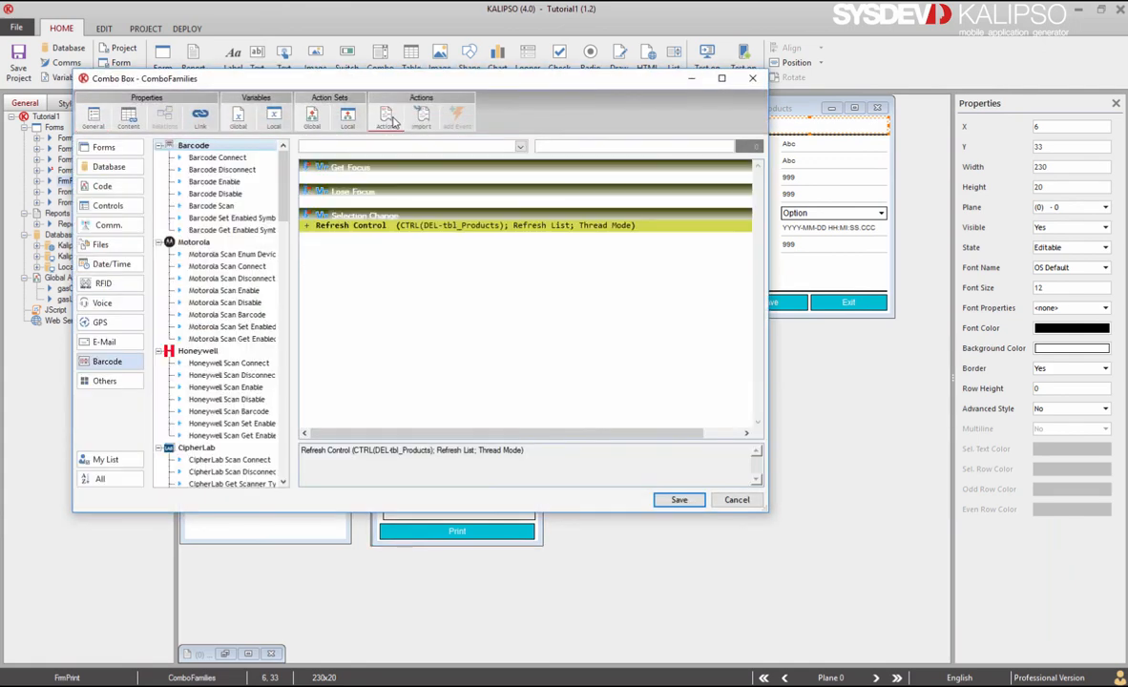
key("Delete")
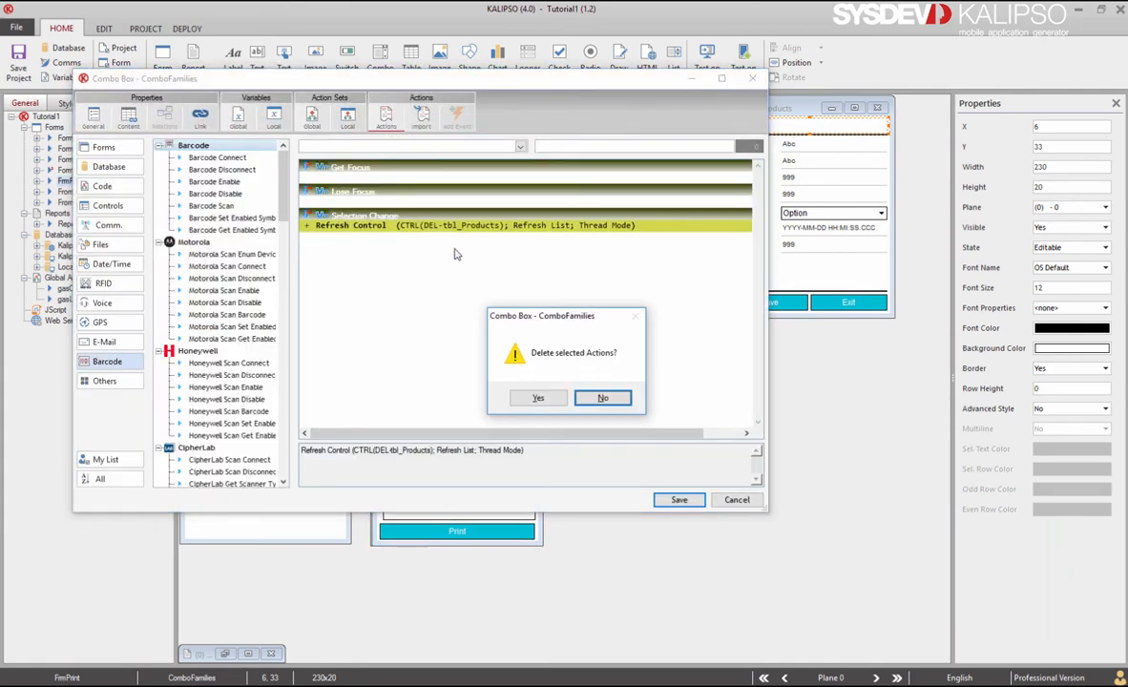
left_click(538, 398)
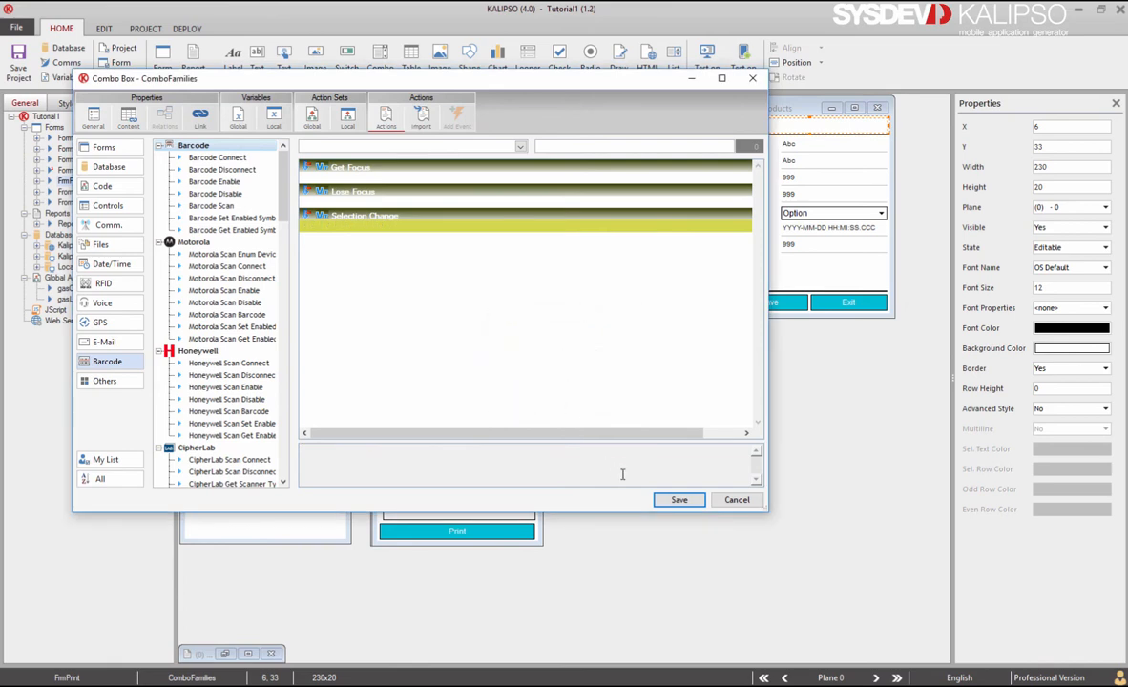
left_click(677, 499)
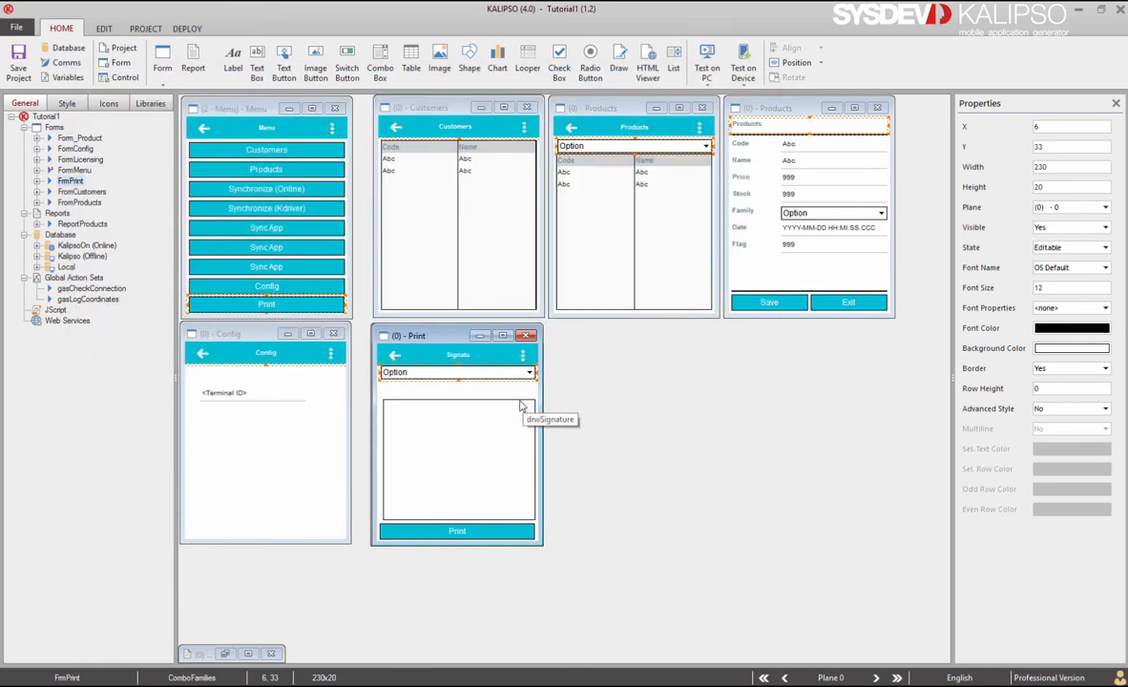
Step: Stretch drwSignature up under the combo, nudge the combo down, and restore ReportProducts
left_click(458, 404)
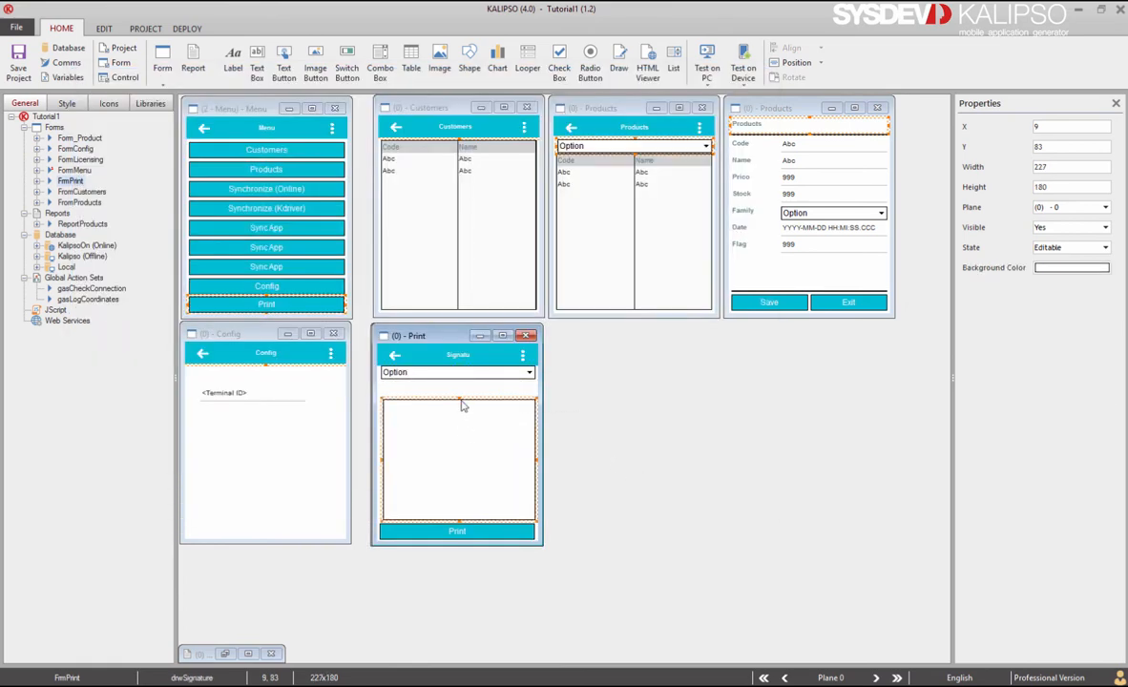
left_click_drag(458, 399, 465, 378)
left_click(465, 379)
key("Down")
key("Down")
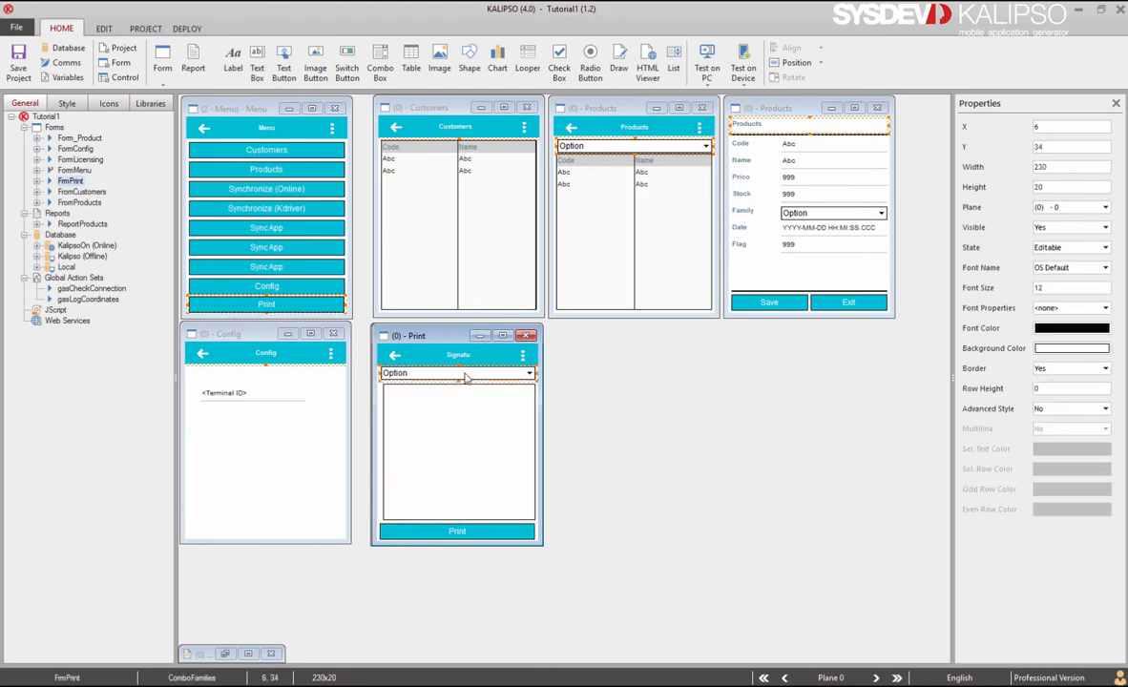
left_click(462, 355)
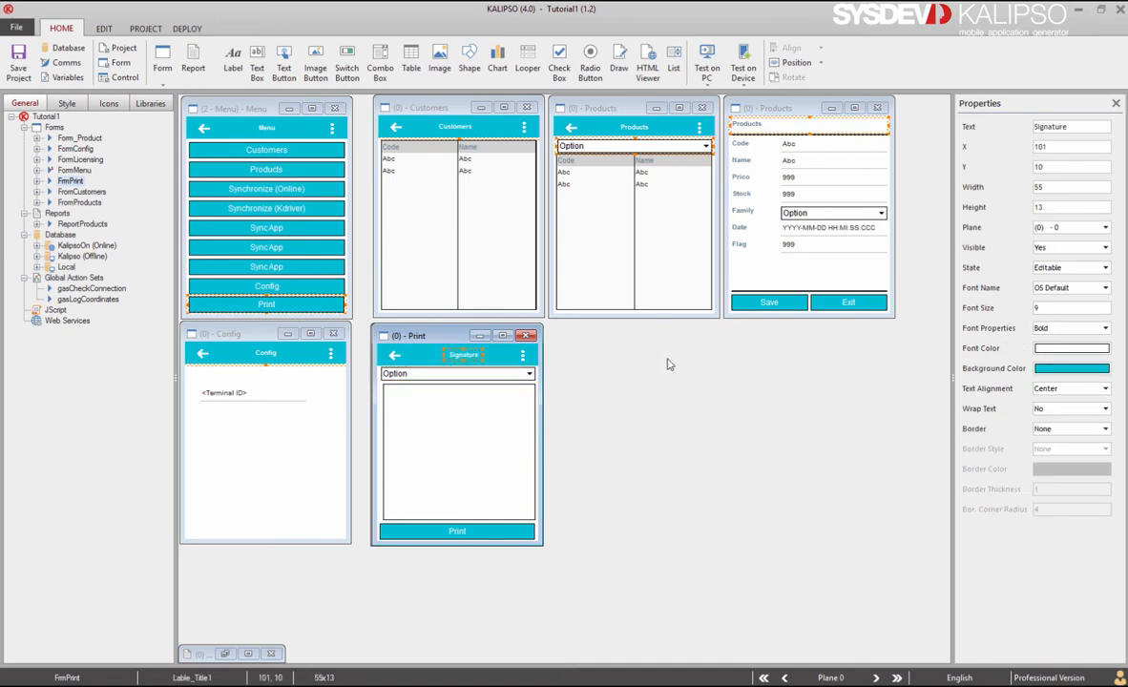
left_click(226, 655)
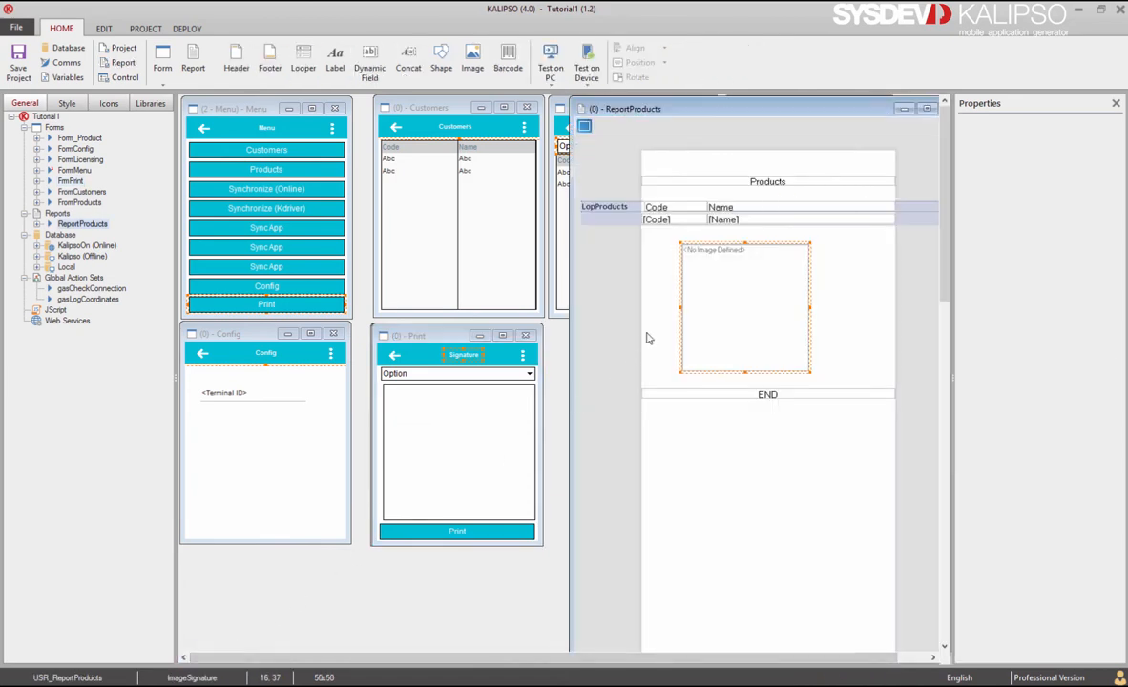
Step: Rename ReportProducts' variable 0 to InFamily, save the report, and open BtnPrint's settings
double_click(585, 157)
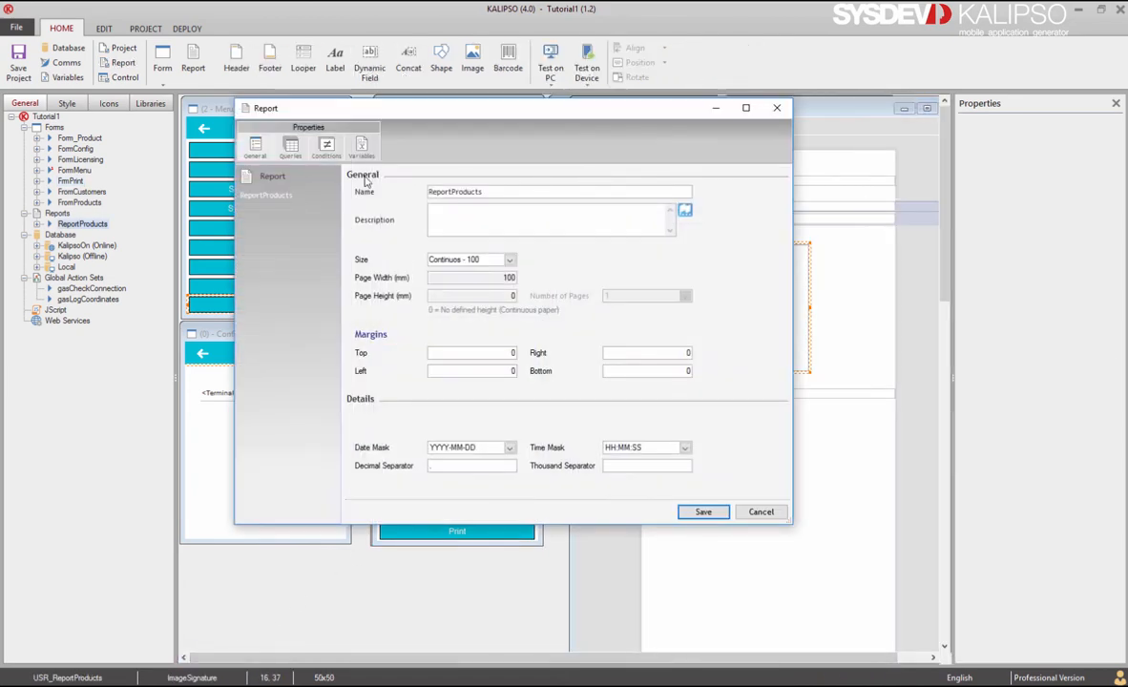
left_click(326, 142)
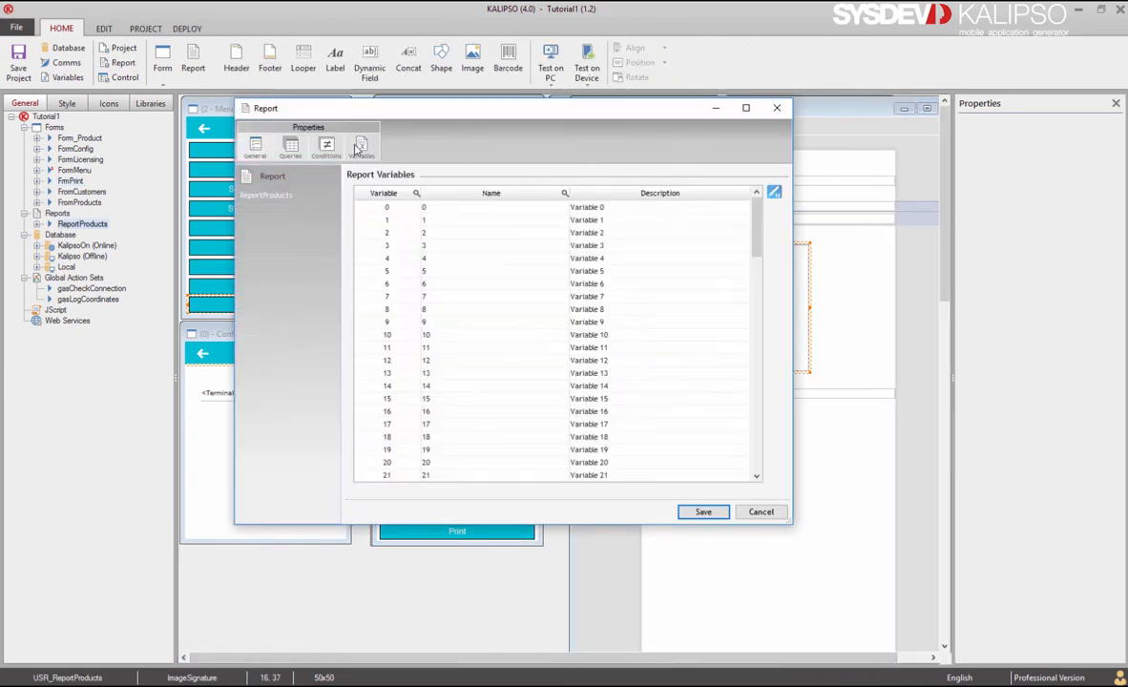
double_click(514, 208)
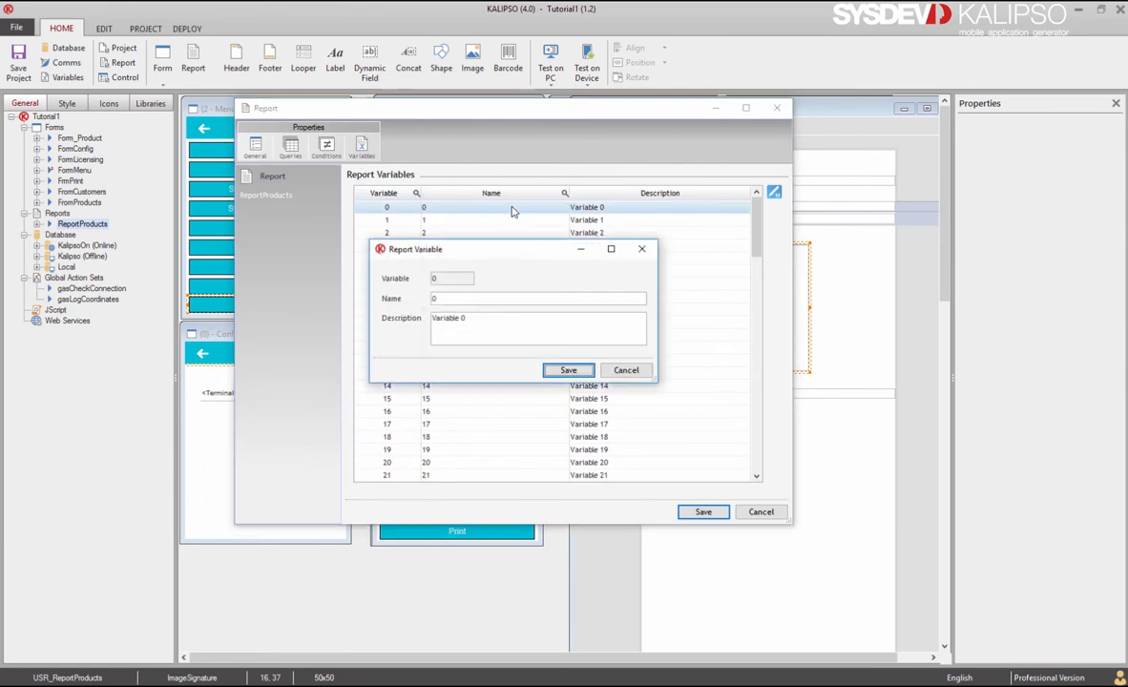
left_click(566, 370)
left_click(704, 512)
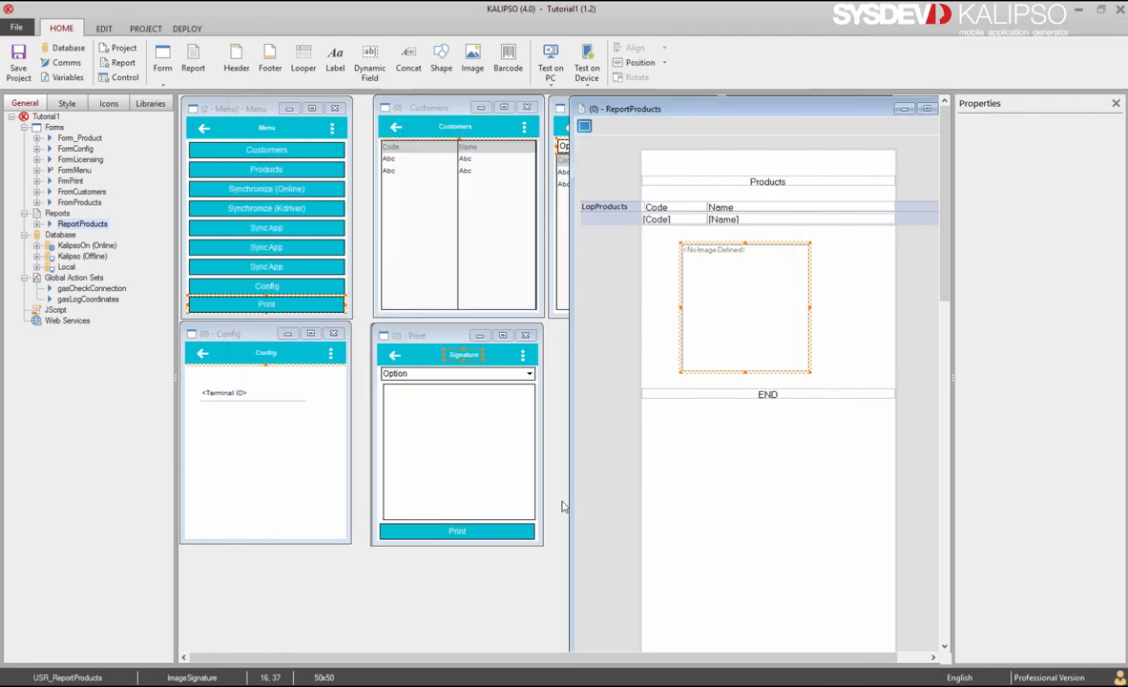
double_click(457, 532)
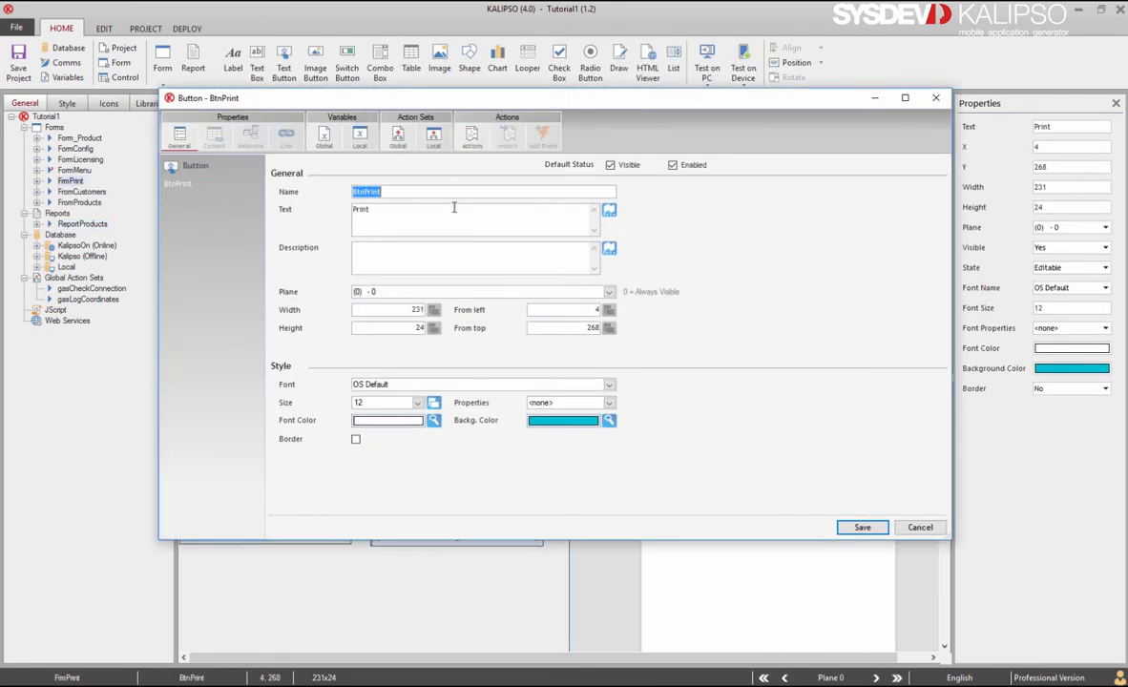
Step: Set BtnPrint's Print action to pass CTRL(ComboFamilies) as the InFamily parameter, saving all dialogs
left_click(470, 137)
double_click(441, 208)
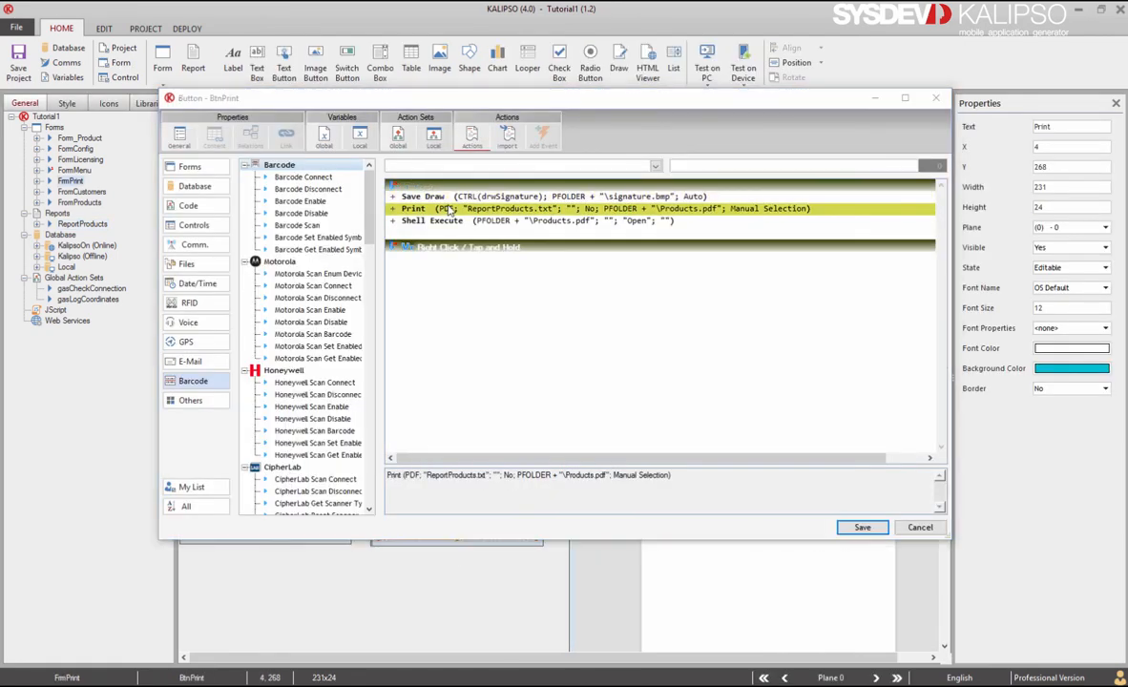
left_click(453, 222)
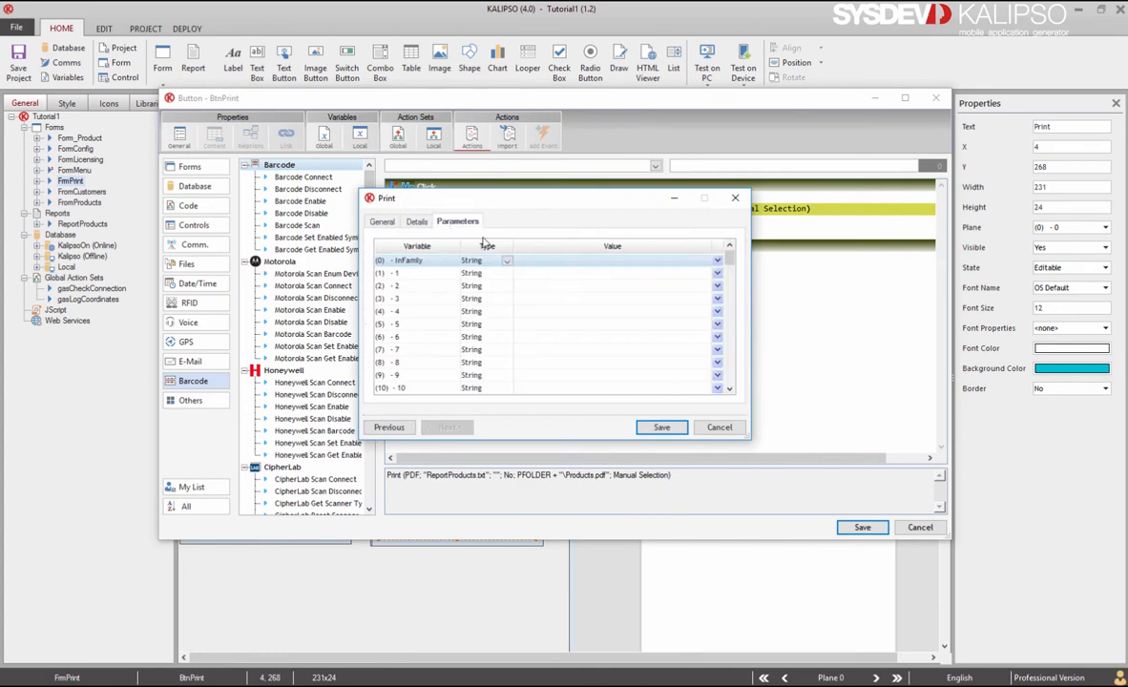
left_click(719, 264)
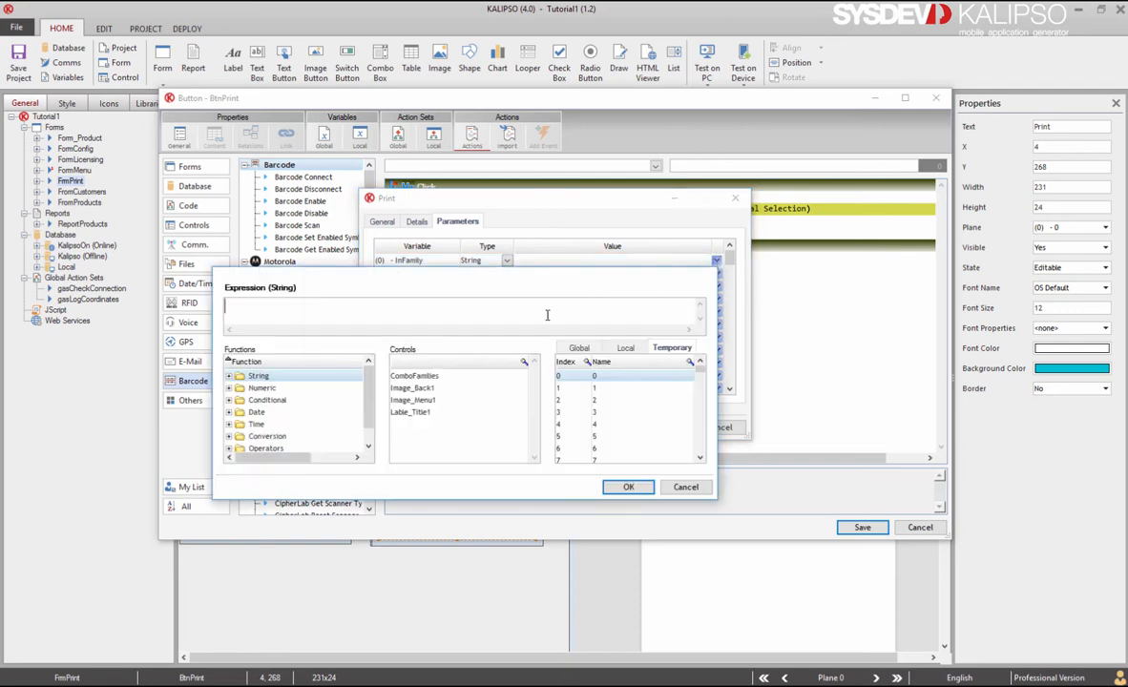
double_click(431, 377)
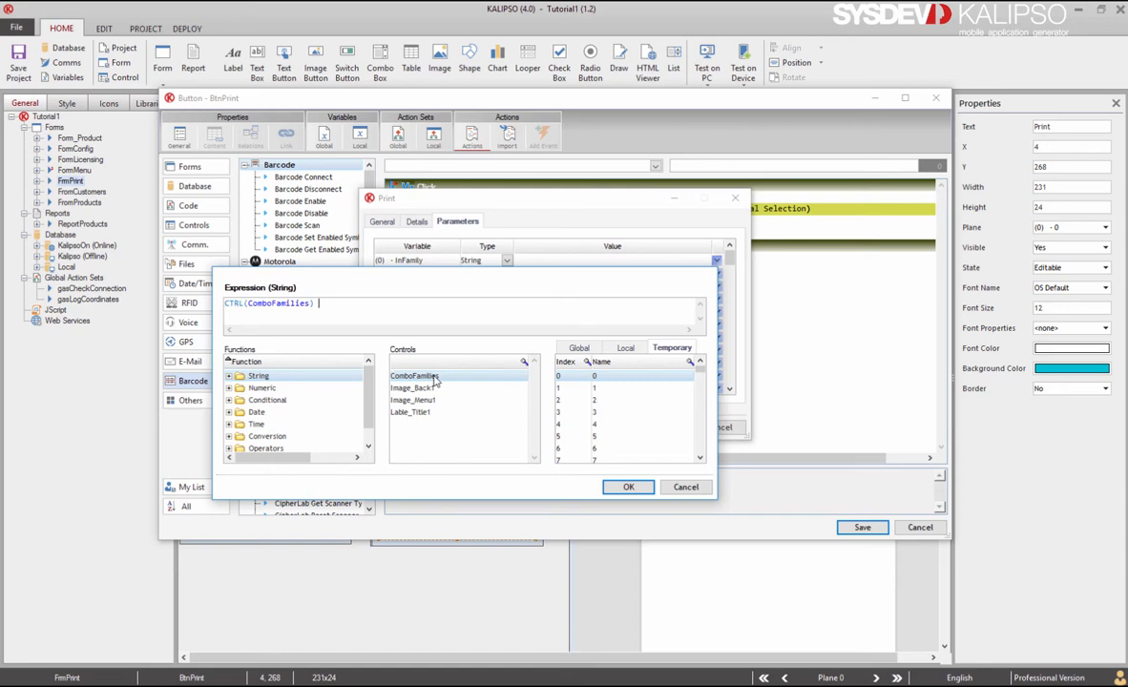
left_click(626, 486)
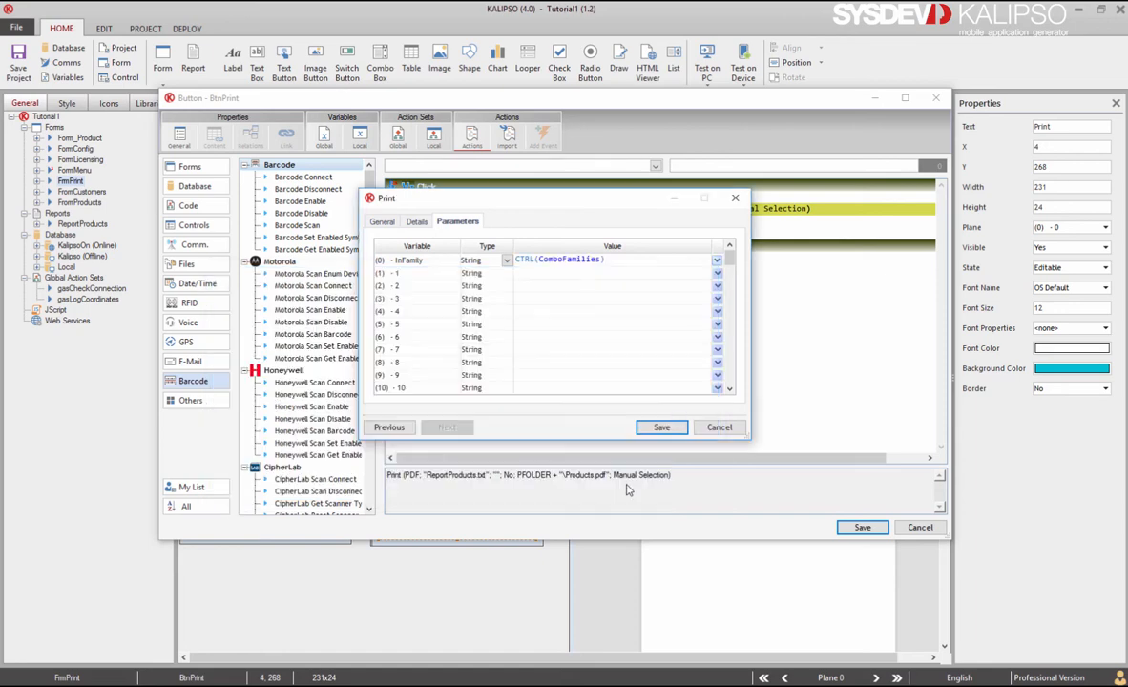
left_click(663, 428)
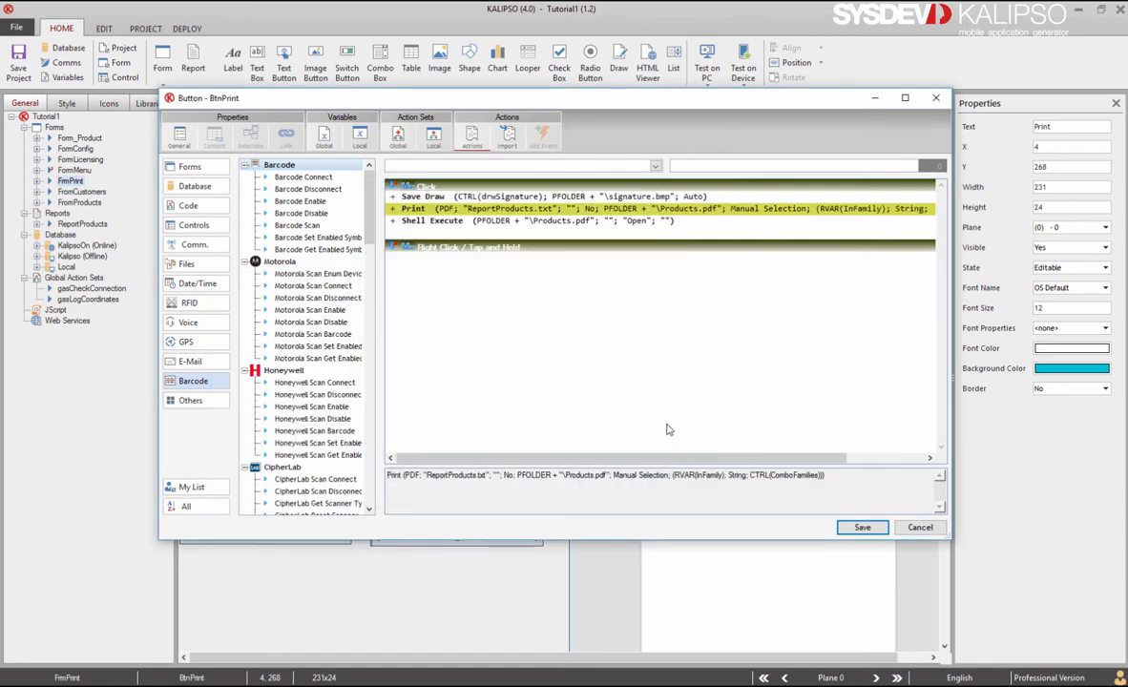
left_click(862, 527)
double_click(732, 442)
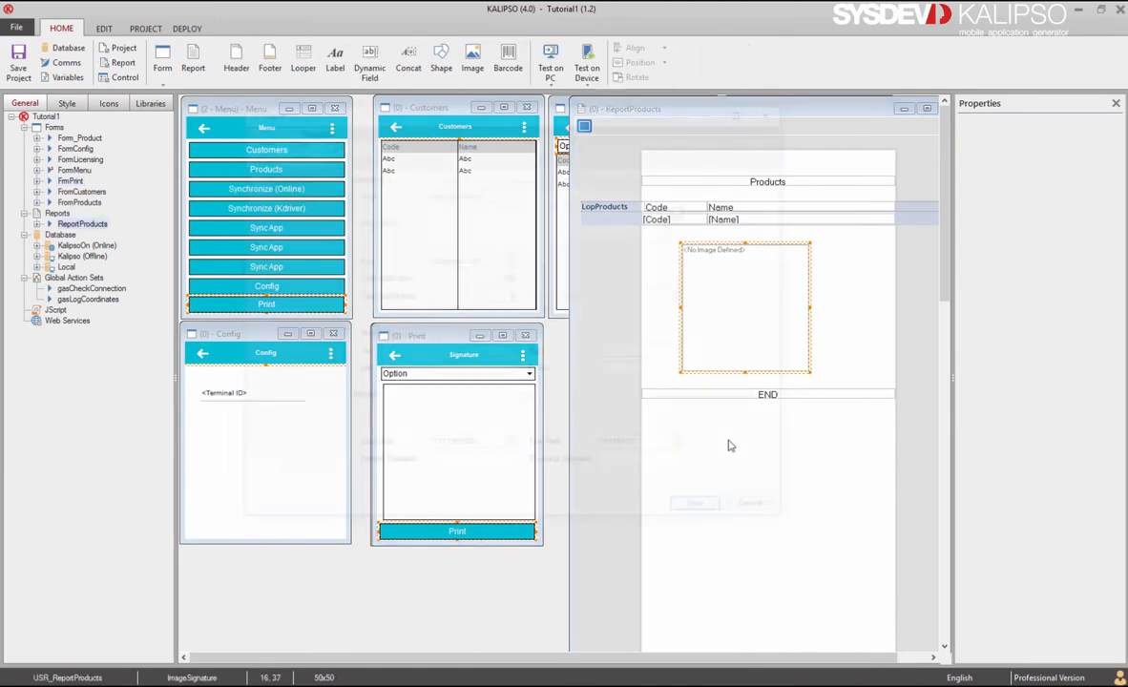
Step: Append WHERE Family LIKE '"+RVAR(InFamily)+"' to the Products query and save
left_click(299, 146)
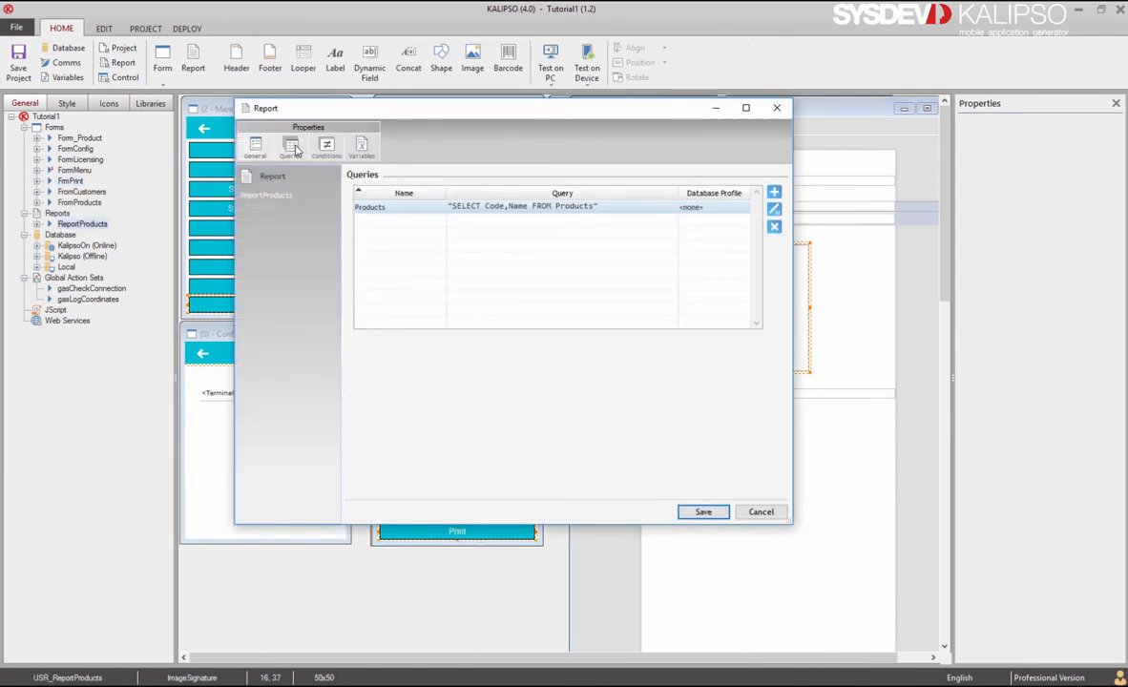
double_click(517, 219)
left_click(420, 269)
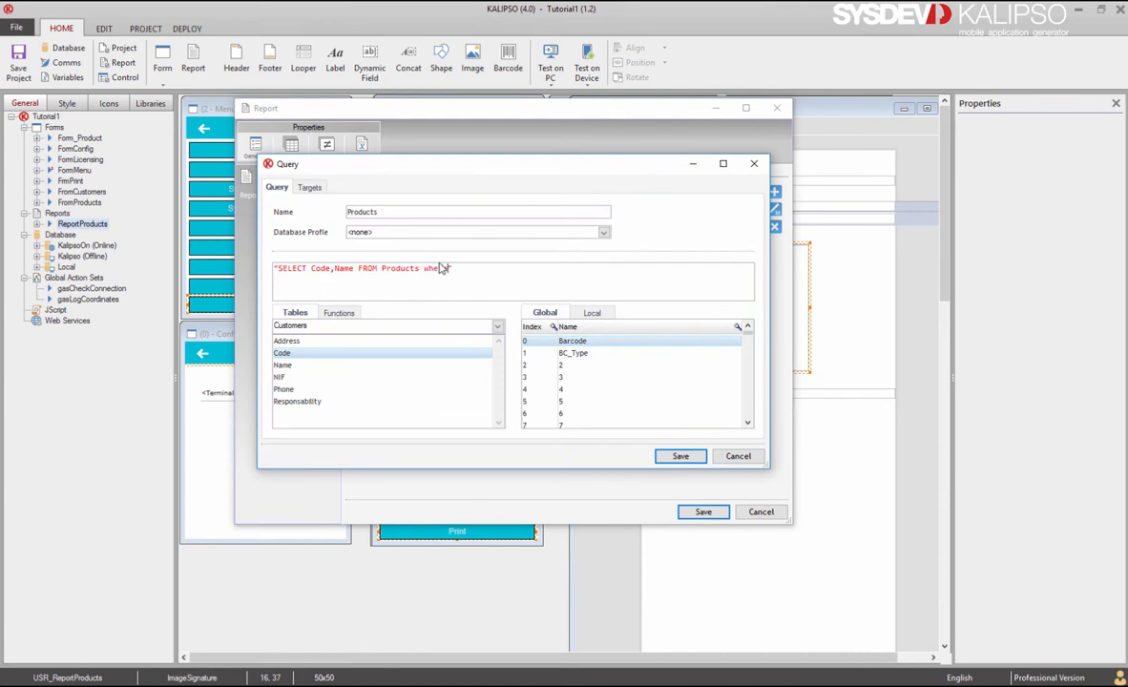
type("WHERE Family LIKE '")
left_click(592, 312)
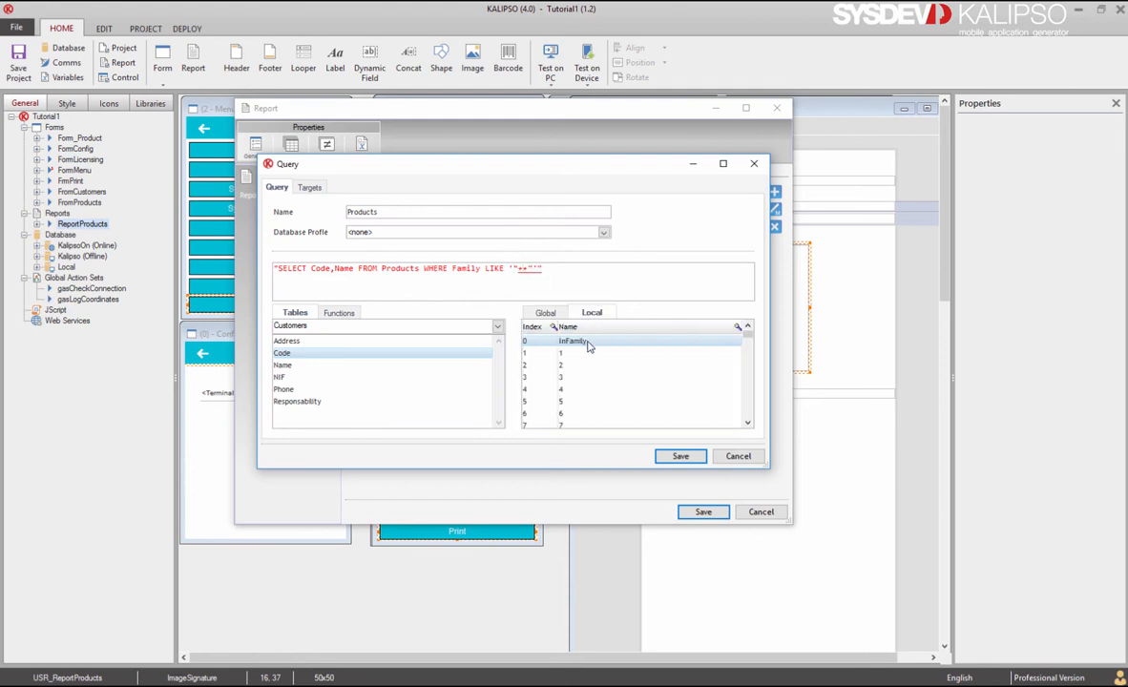
double_click(589, 343)
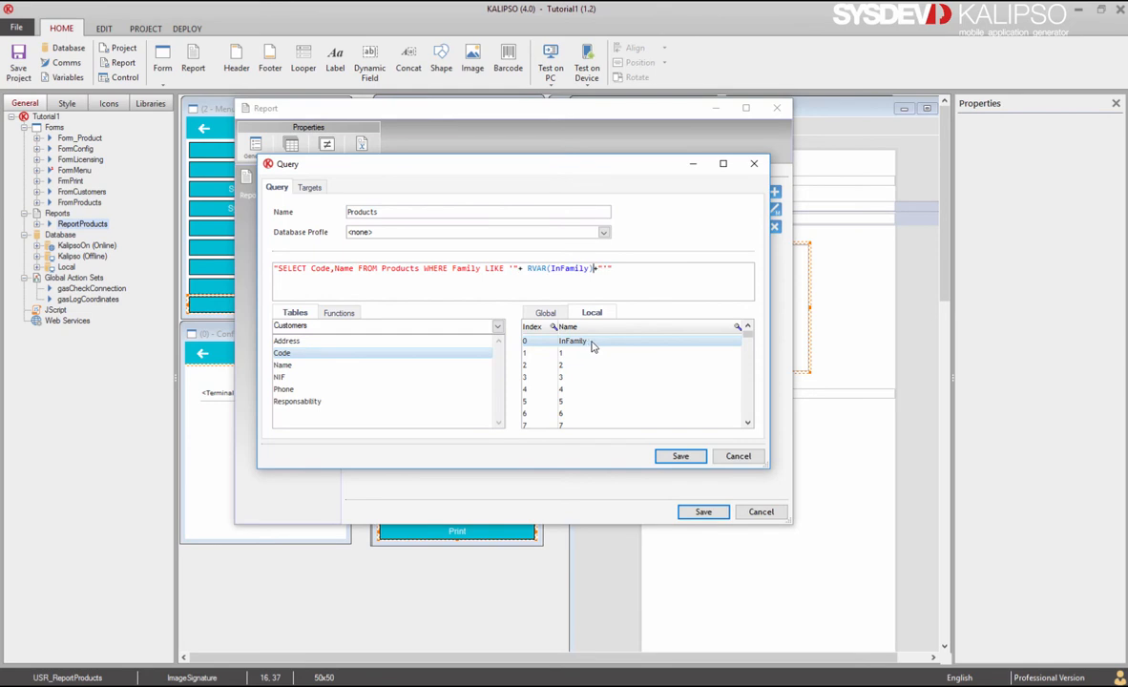
left_click(677, 456)
left_click(701, 512)
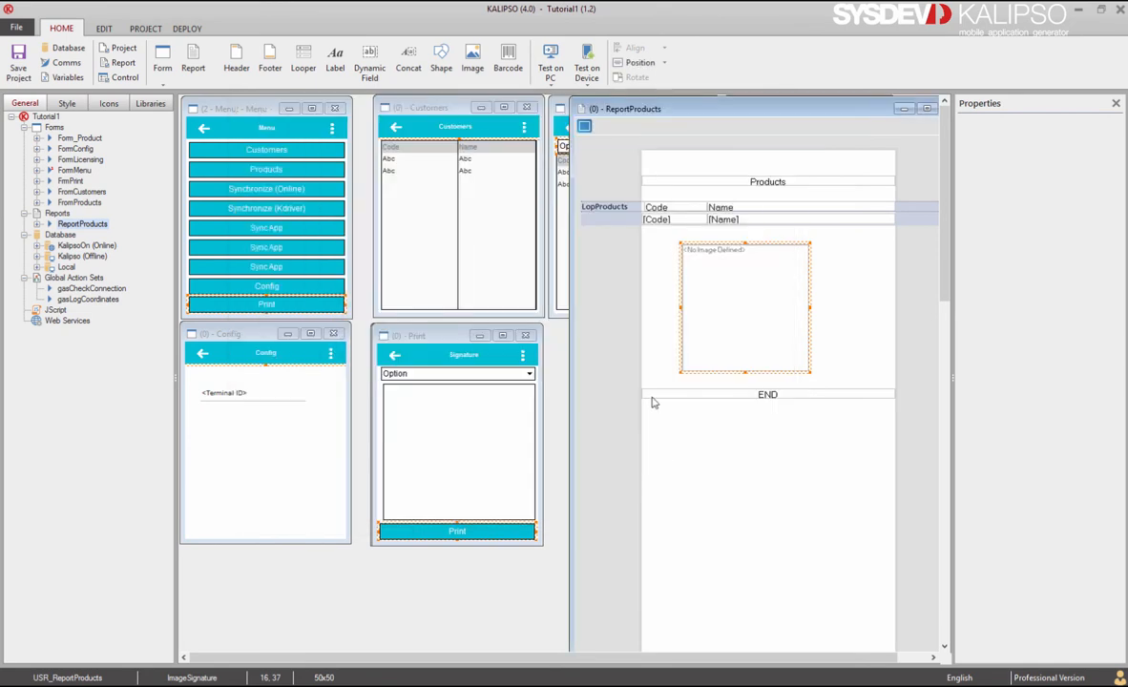
Step: Launch the project in the PC simulator and log in
left_click(551, 59)
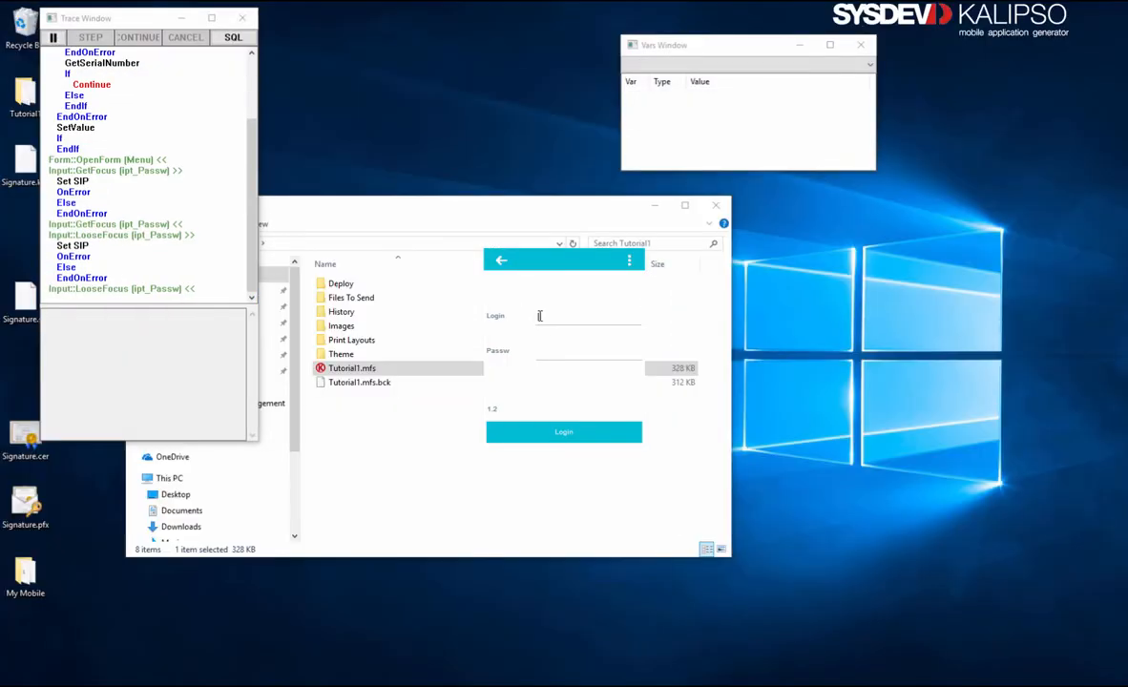
type("mytest")
key("Return")
type("1")
key("Return")
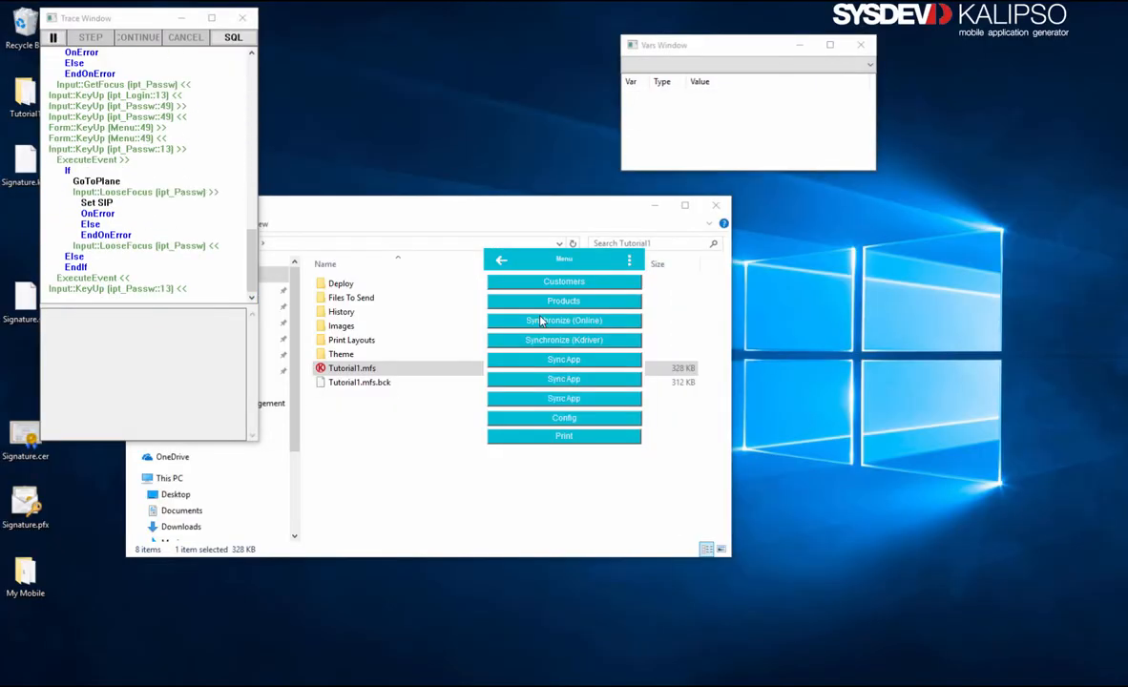
Step: Print the products report for ALL categories with a signature and check the PDF
left_click(567, 438)
left_click(633, 280)
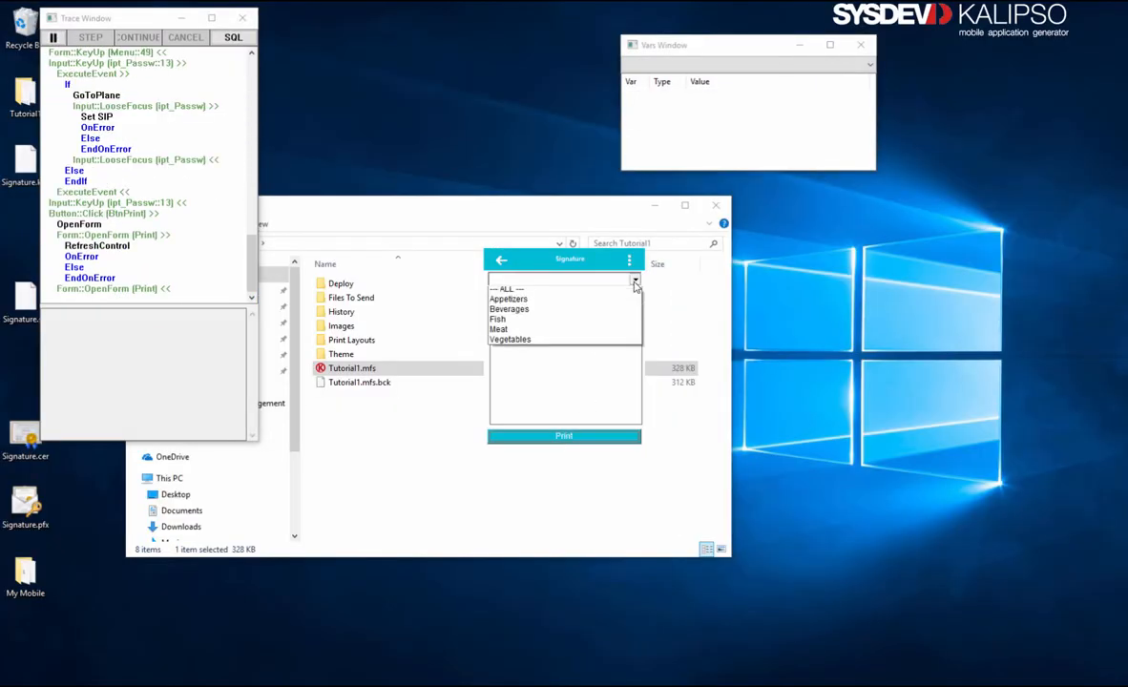
left_click(628, 295)
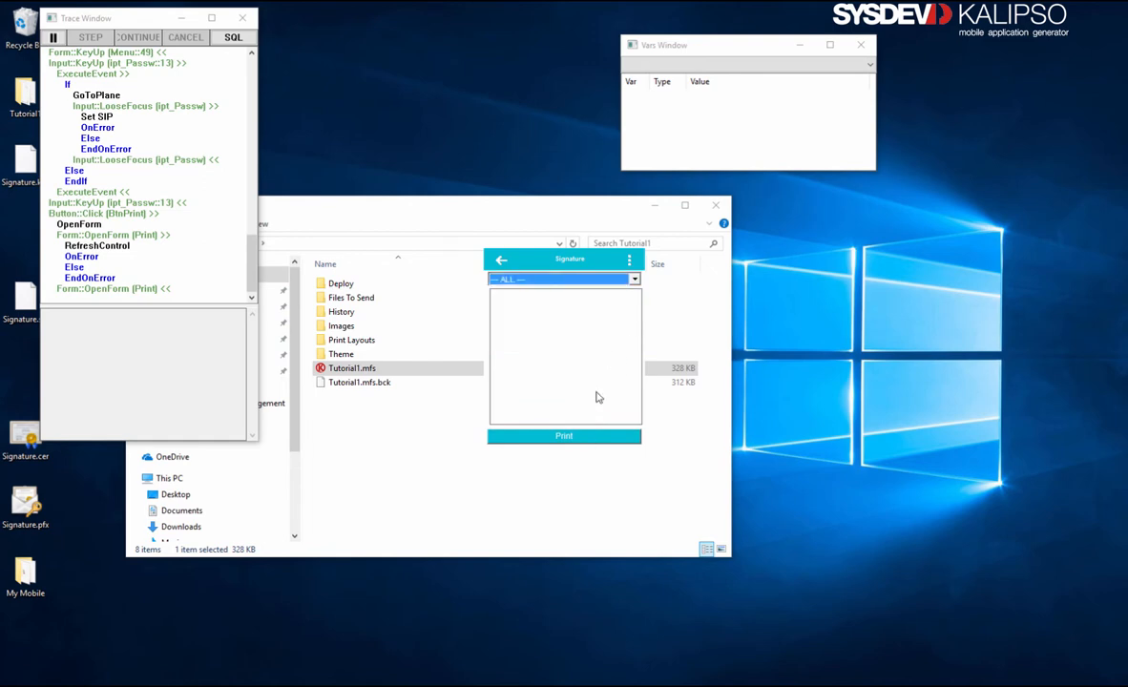
left_click_drag(596, 386, 555, 305)
left_click(567, 439)
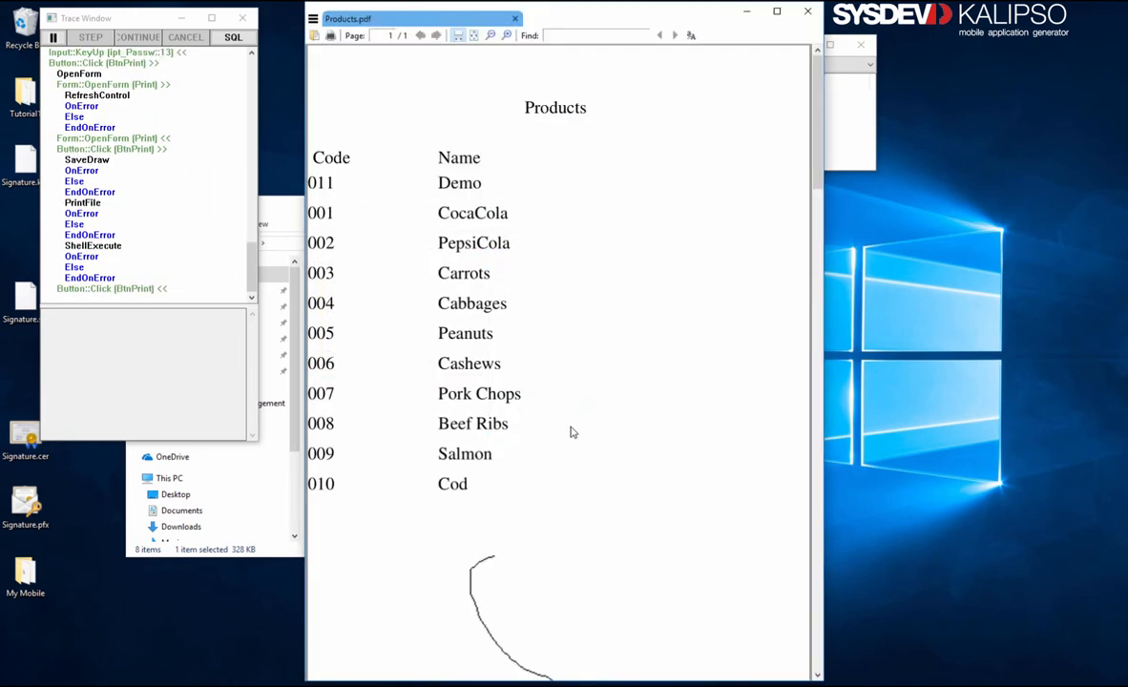
scroll(569, 389, "down", 1)
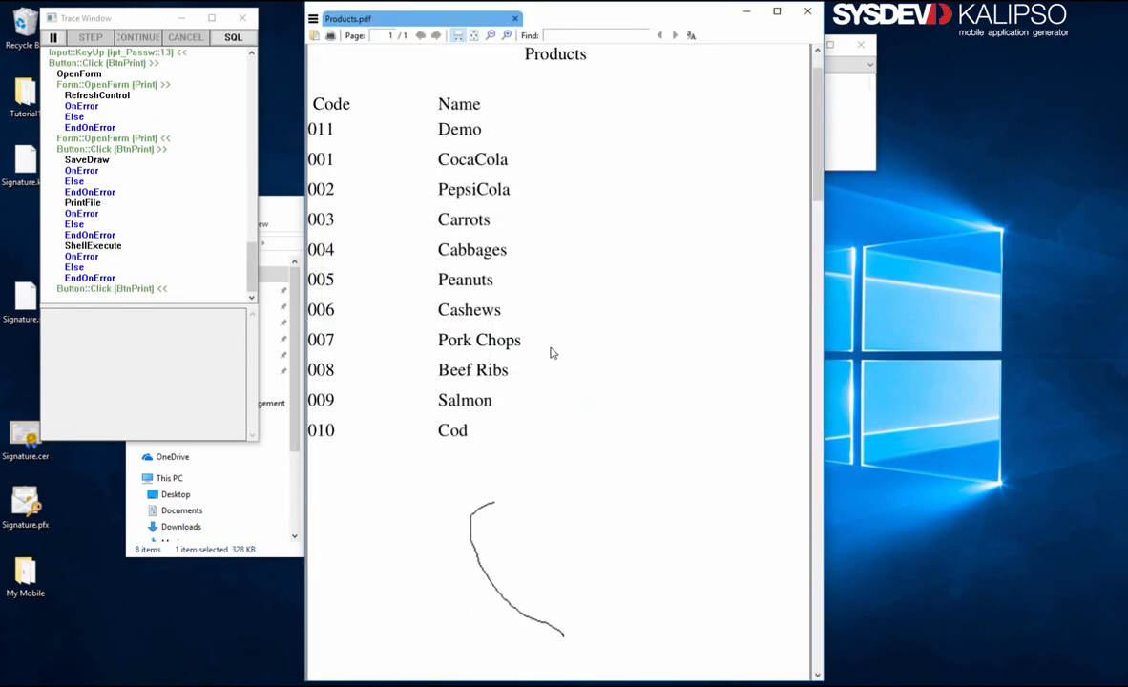
left_click(747, 11)
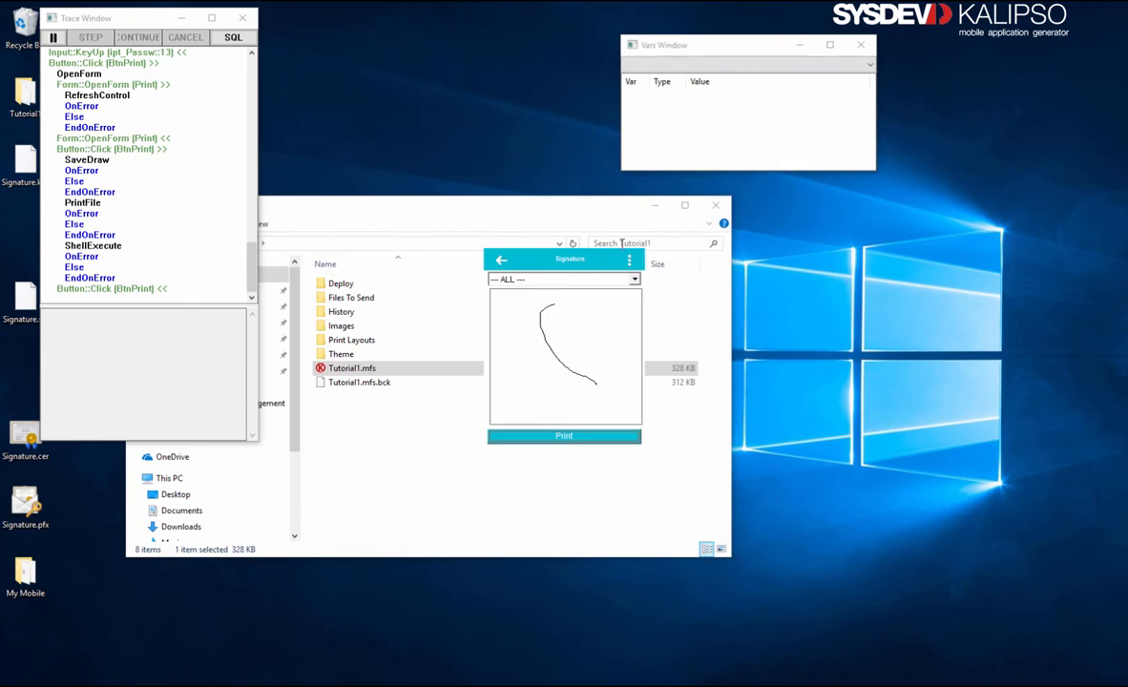
Step: Print the Appetizers-only report, close the PDF, and exit the simulator
left_click(605, 280)
left_click(585, 306)
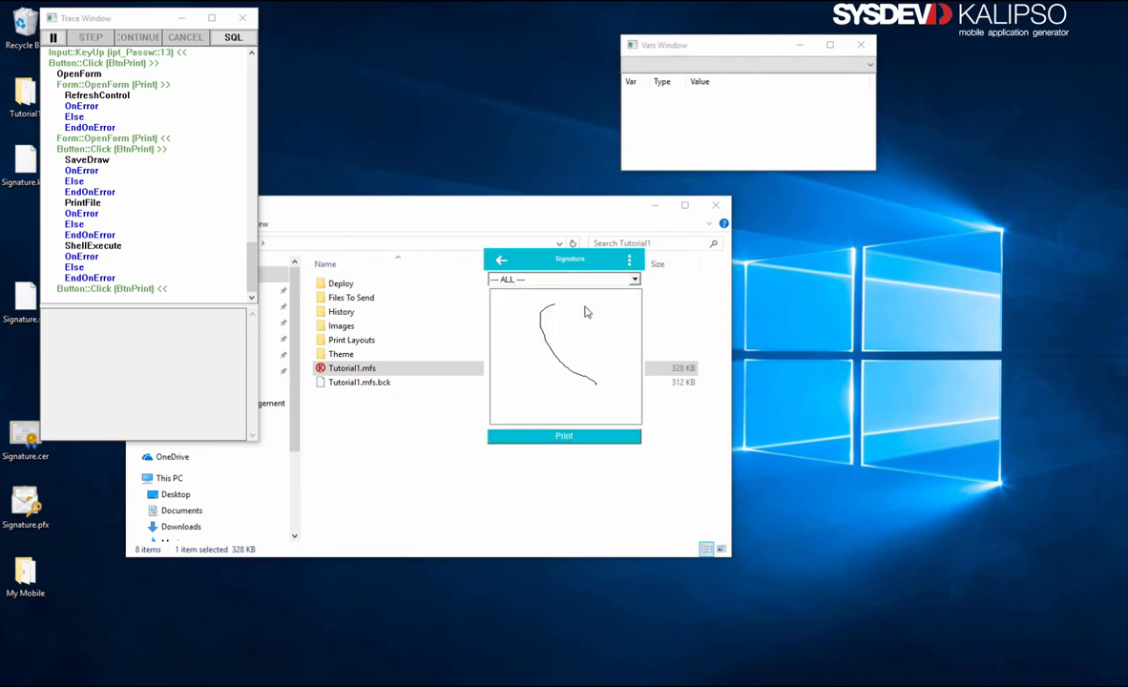
mouse_move(602, 305)
left_mouse_down()
mouse_move(597, 323)
mouse_move(509, 376)
left_mouse_up()
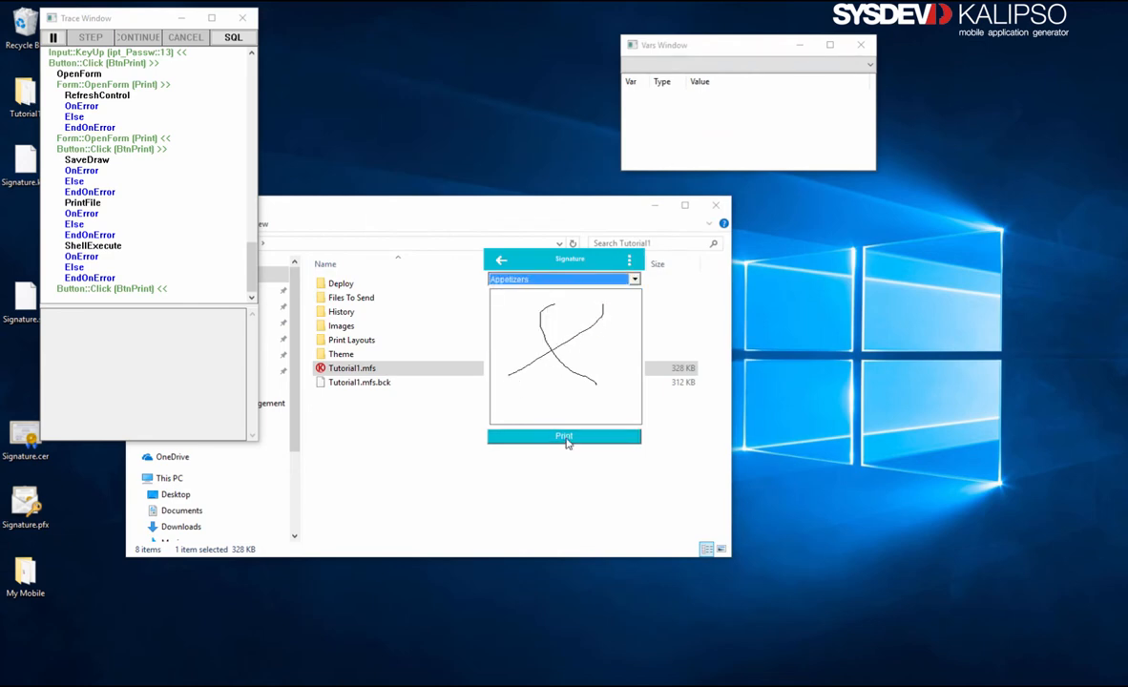
left_click(566, 440)
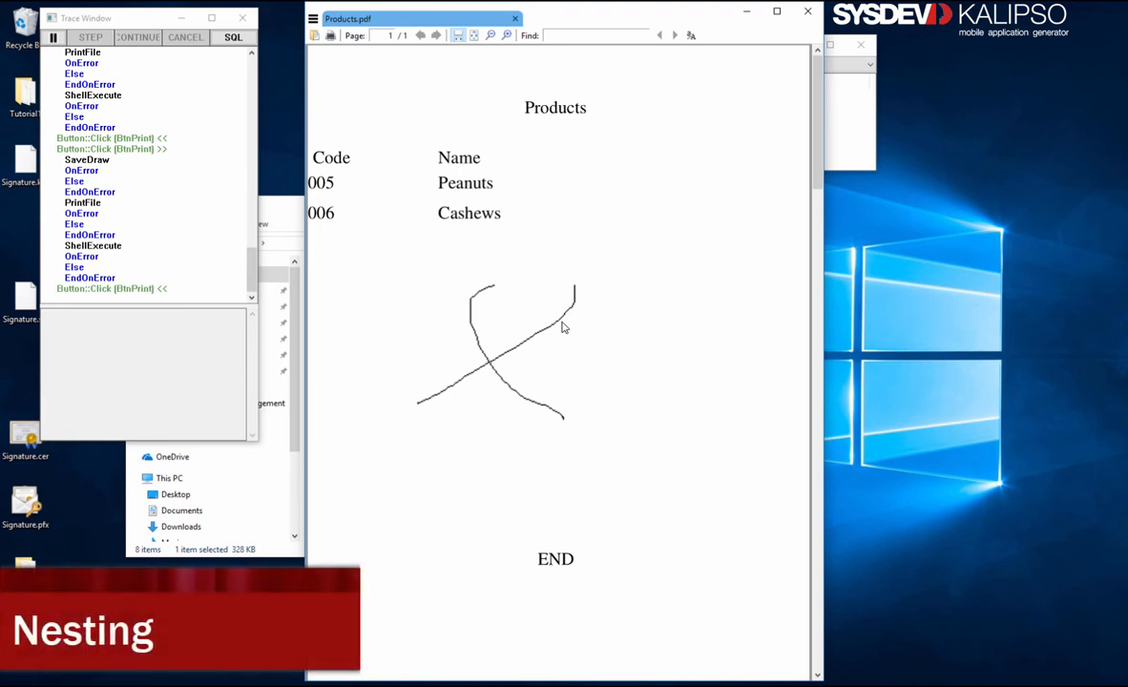
left_click(808, 12)
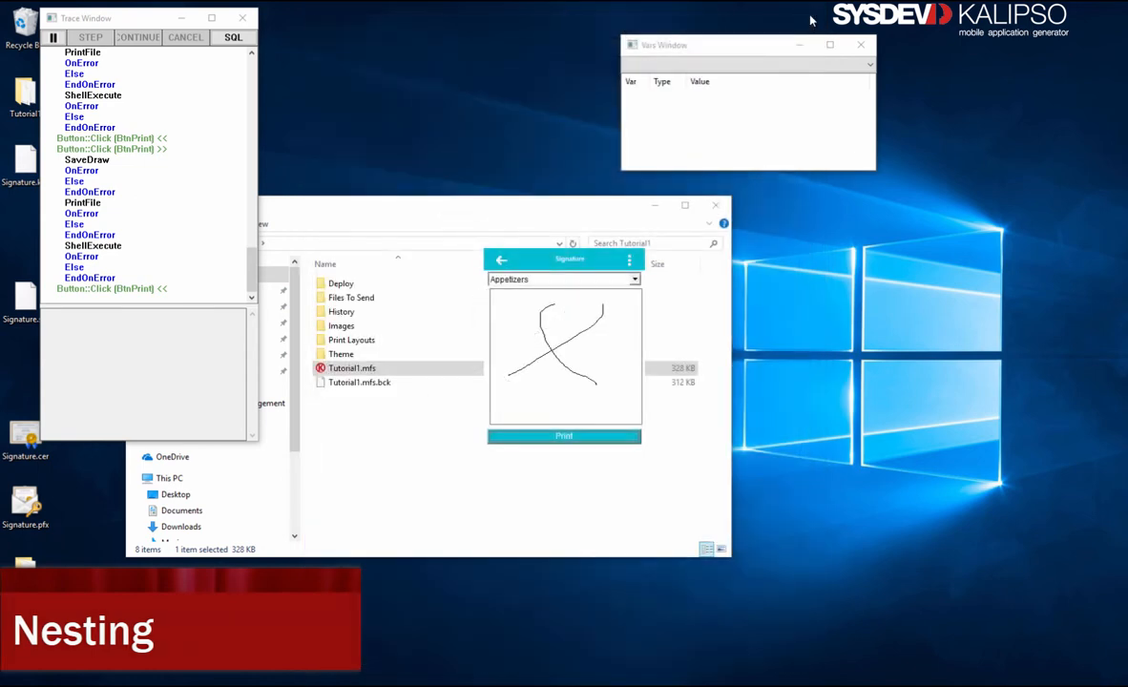
left_click(499, 262)
left_click(500, 262)
left_click(499, 261)
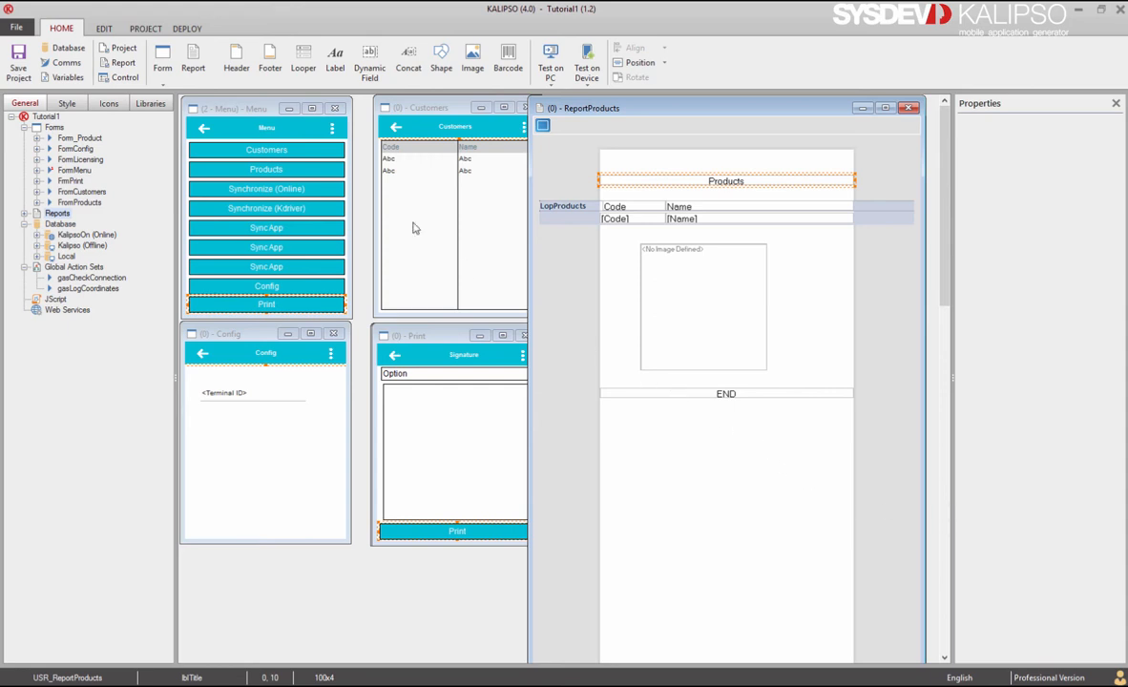
Step: Add a looper named lopFamilies below the report's END line
left_click_drag(292, 67, 572, 387)
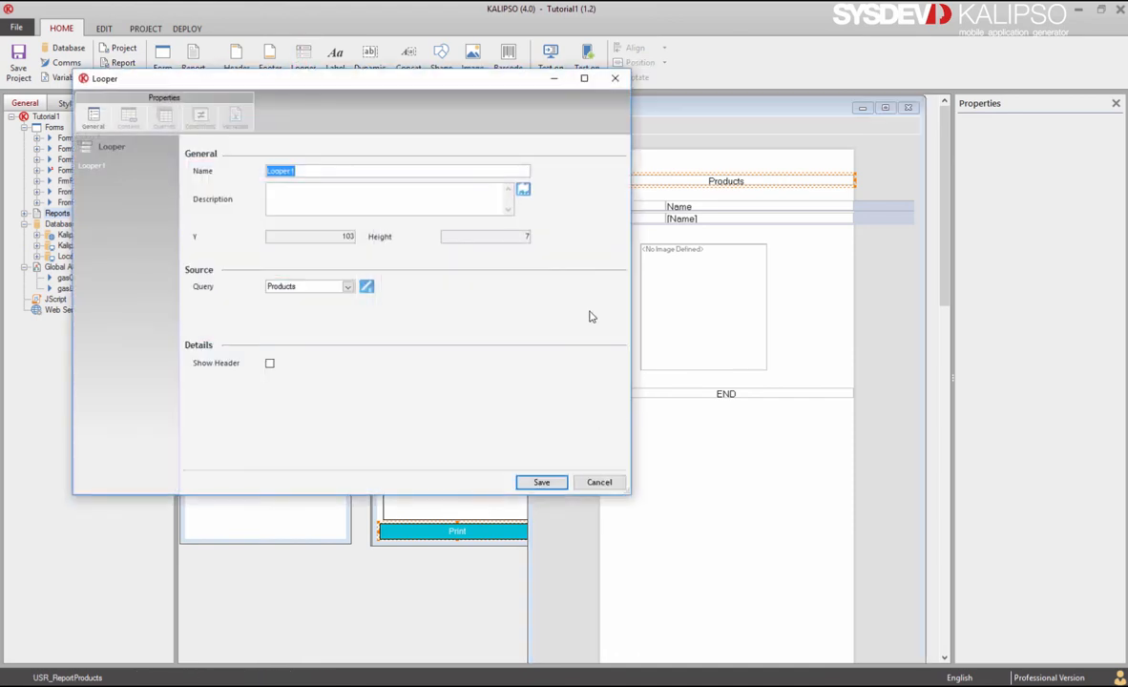
type("lopFamilies")
left_click(367, 288)
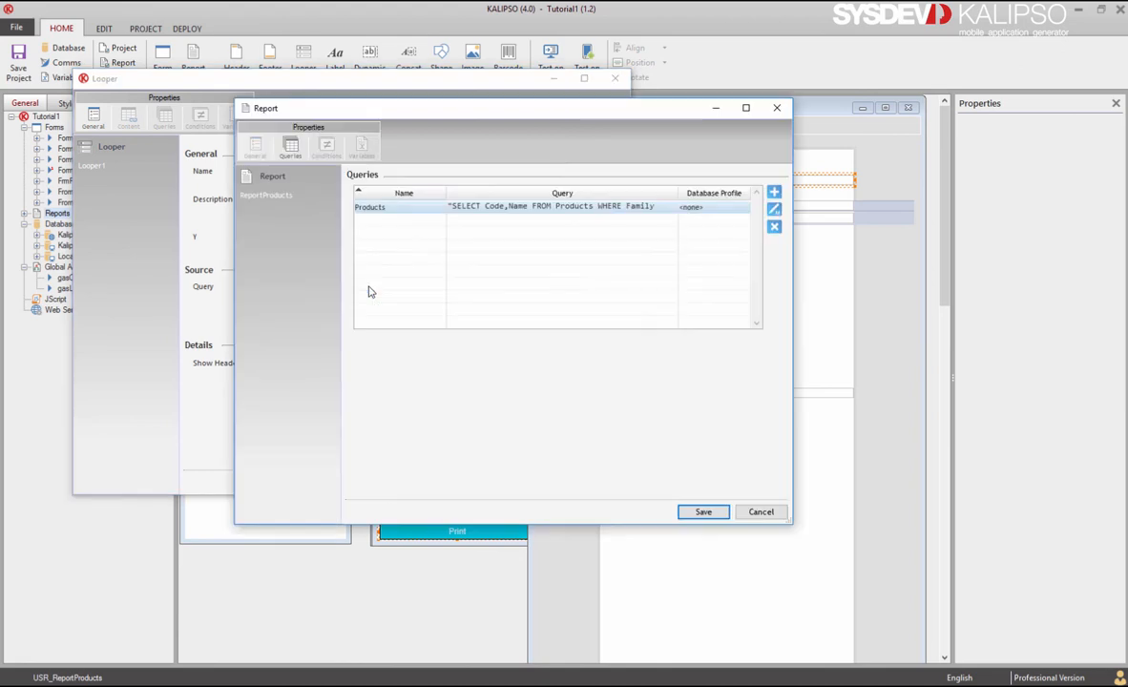
left_click(775, 194)
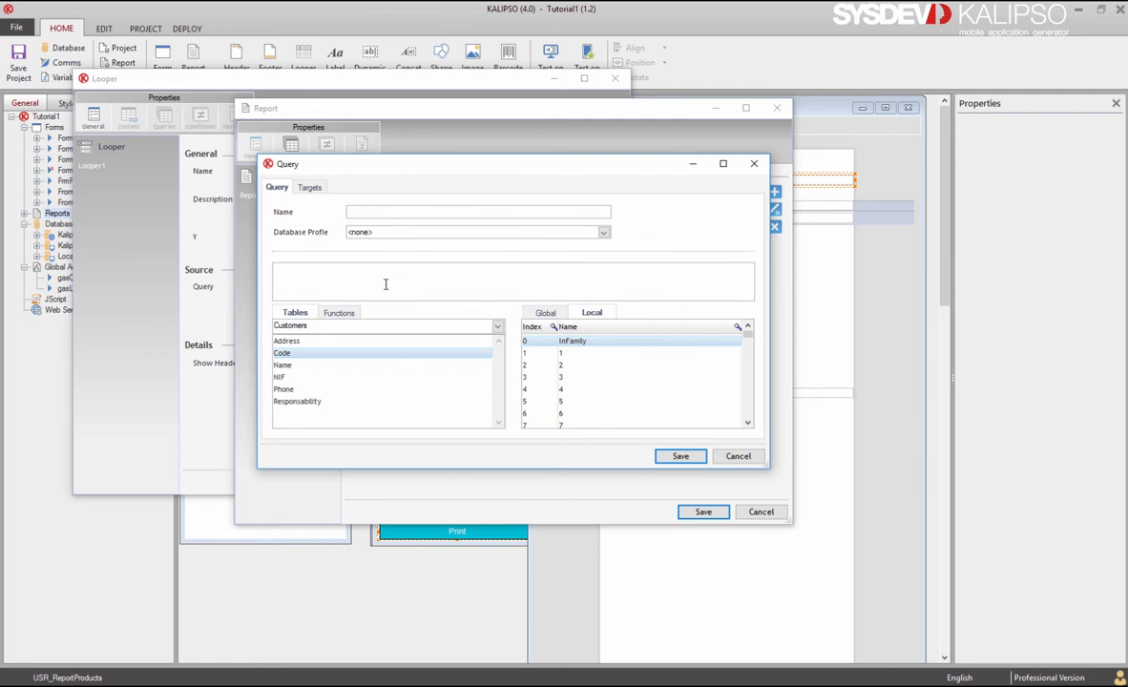
Step: Write the Families query as SELECT Code, Name FROM Families
left_click(384, 215)
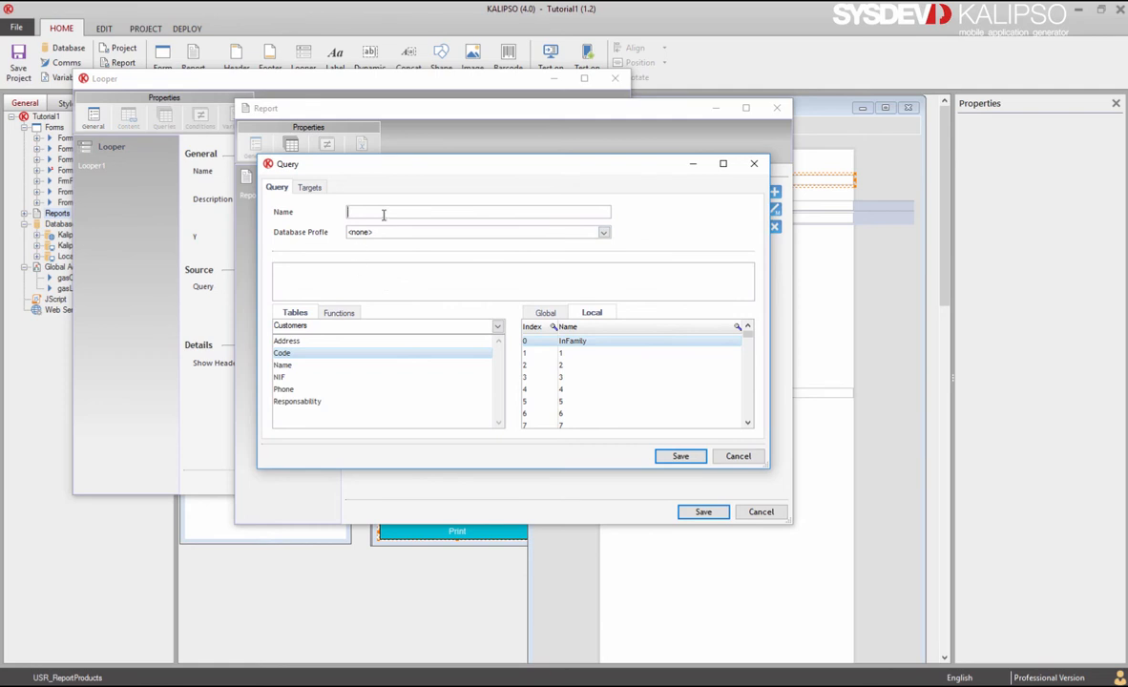
left_click(366, 276)
type("SELECT")
left_click(361, 327)
left_click(349, 349)
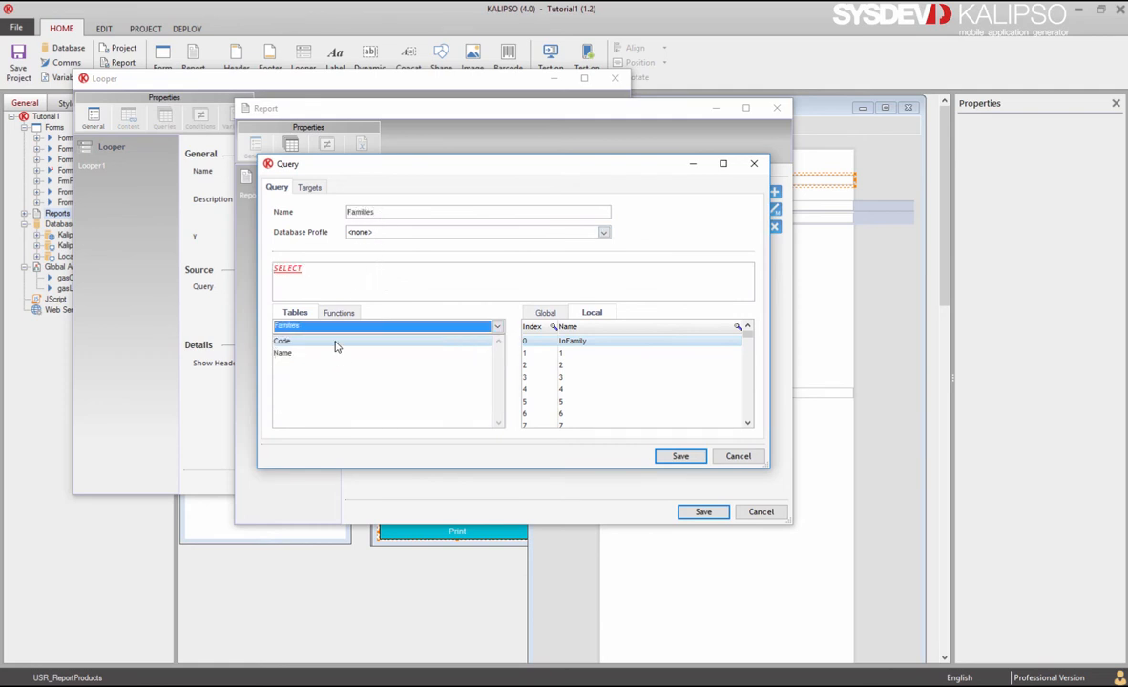
double_click(335, 341)
double_click(335, 352)
type("FROM Families")
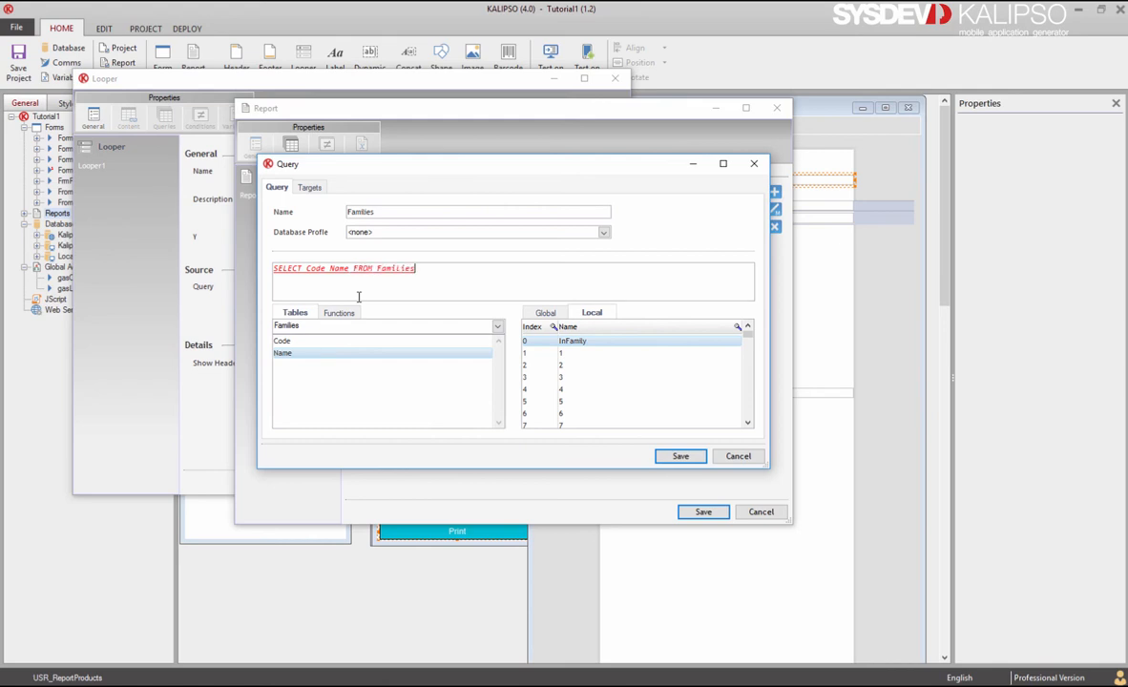
type("\"")
left_click(331, 269)
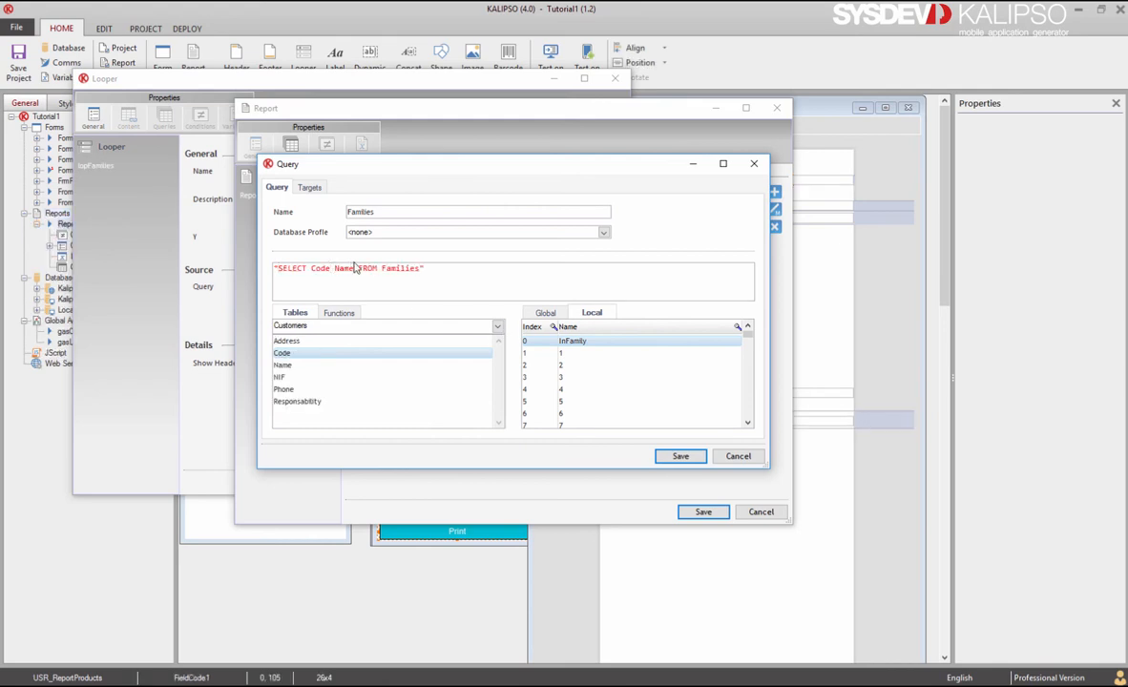
type(",")
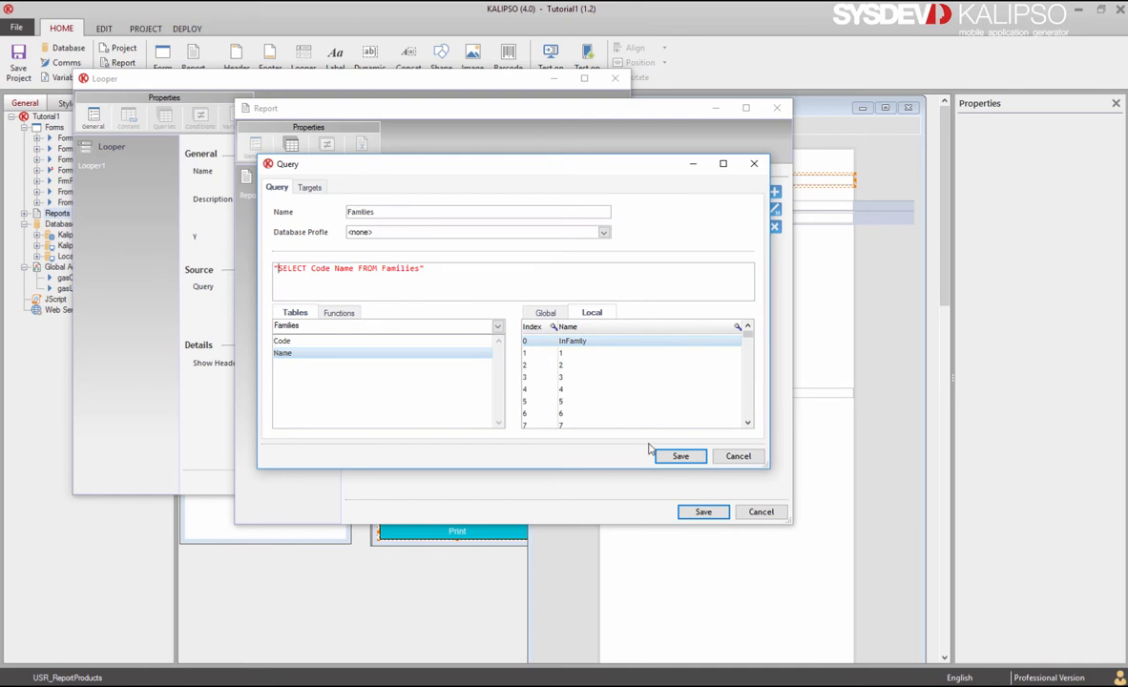
Step: Save the new Families query and the lopFamilies looper settings
left_click(679, 456)
left_click(702, 512)
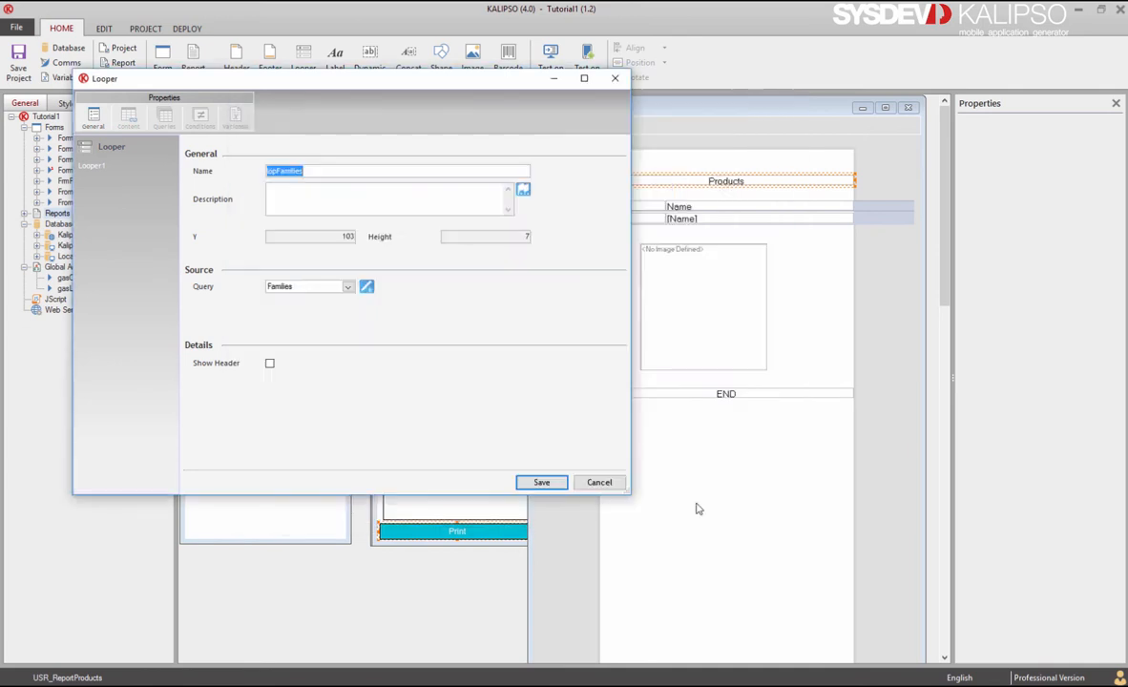
left_click(541, 483)
left_click(635, 218)
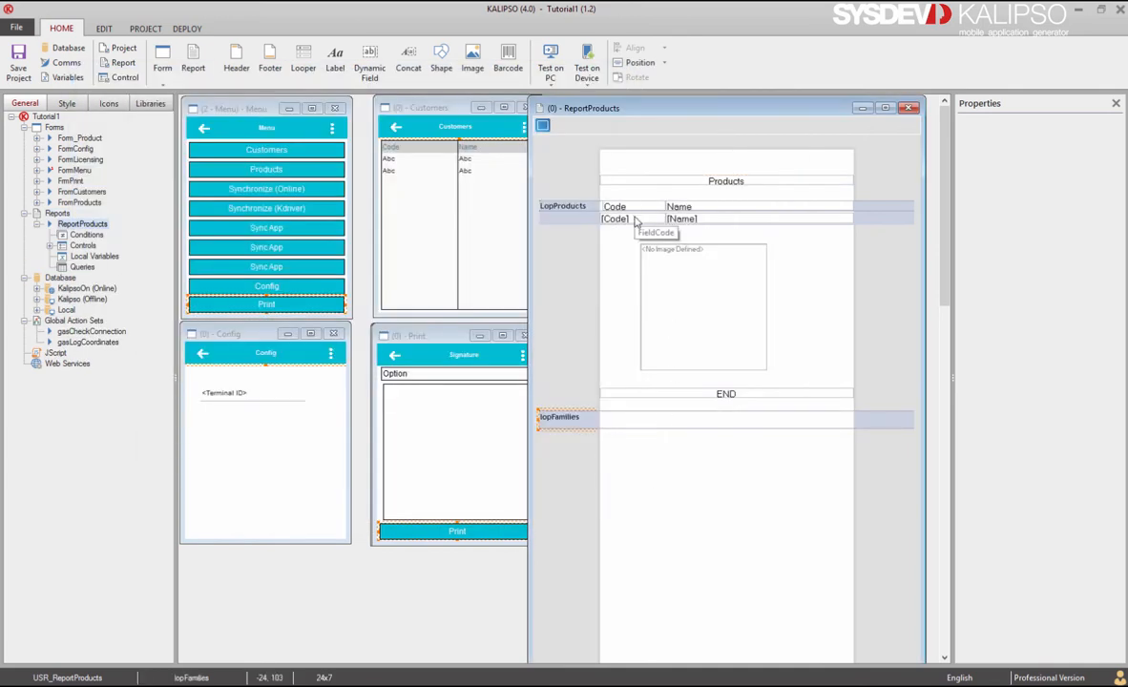
Step: Copy the [Code] and [Name] fields into the lopFamilies band
left_click(716, 220, "ctrl")
key("ctrl+c")
key("ctrl+v")
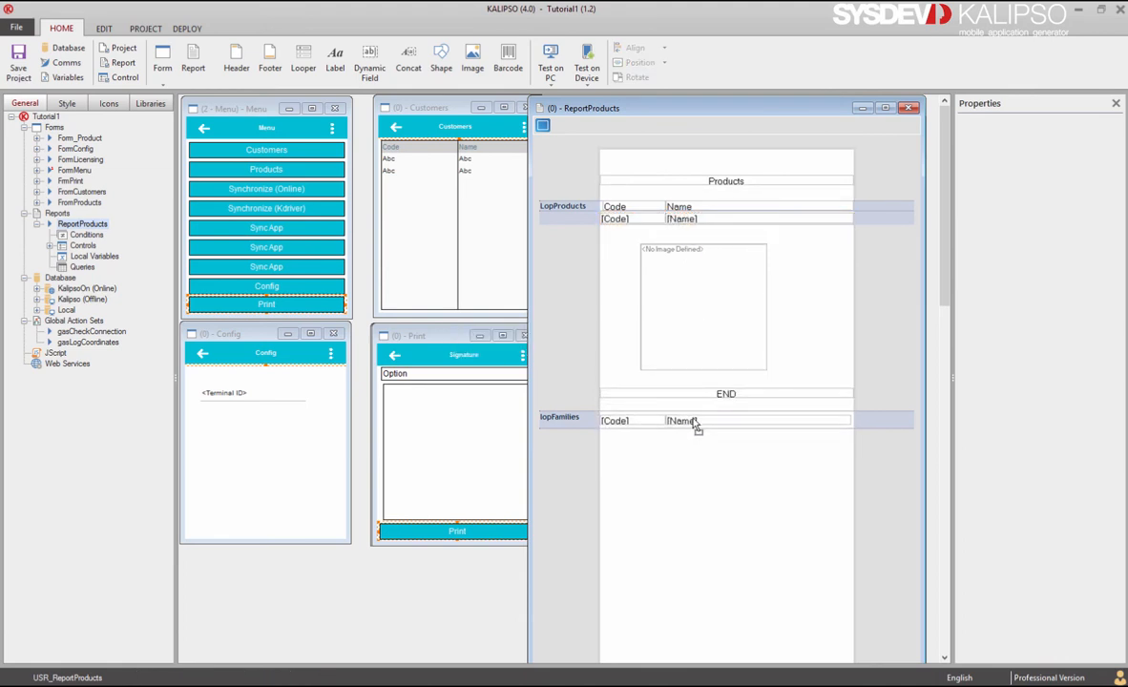
left_click(691, 425)
Step: Set both pasted [Code] and [Name] fields' source query to Families
left_click(634, 423)
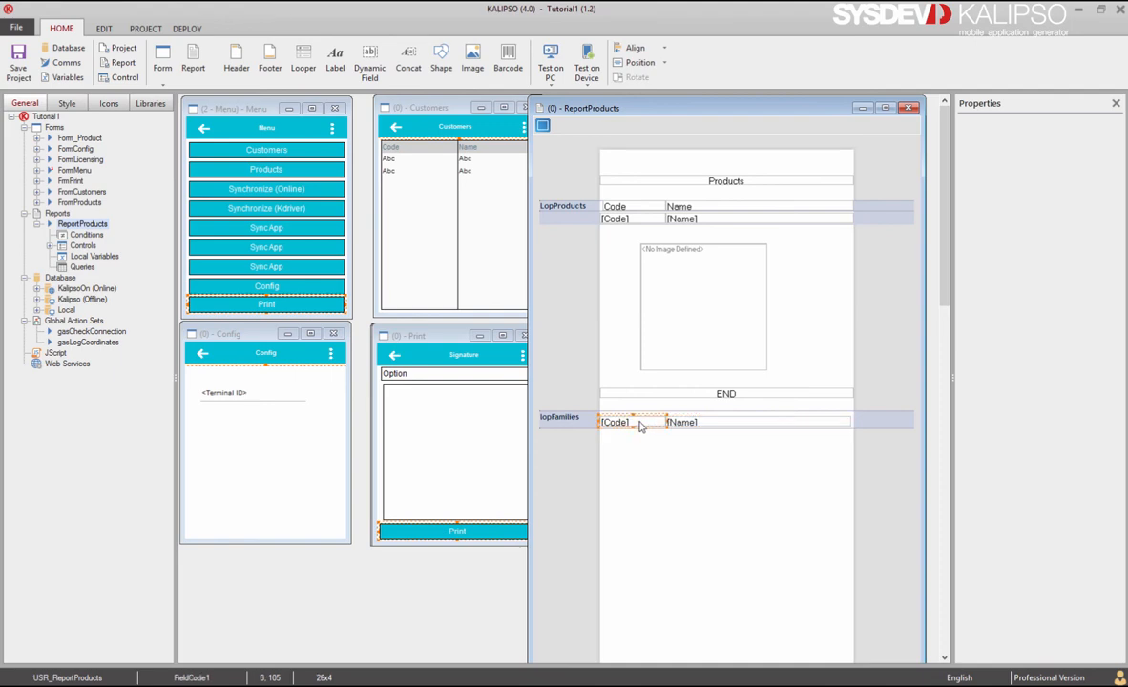
double_click(627, 423)
left_click(128, 117)
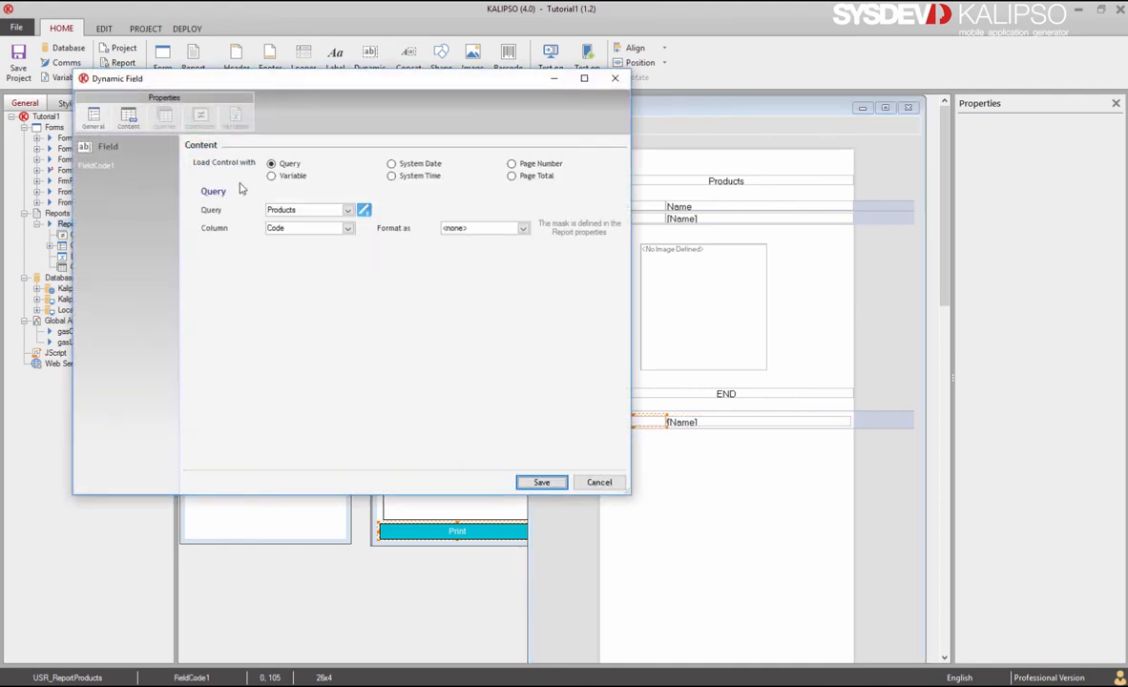
left_click(307, 210)
left_click(304, 227)
left_click(538, 485)
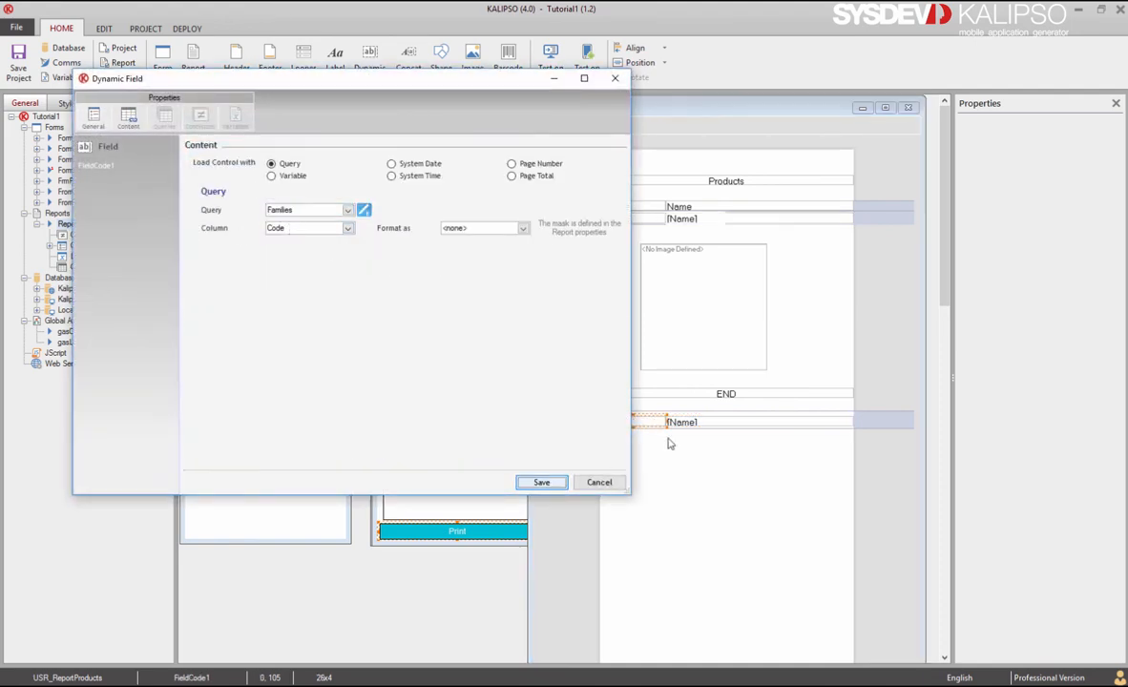
double_click(712, 426)
left_click(128, 116)
left_click(308, 210)
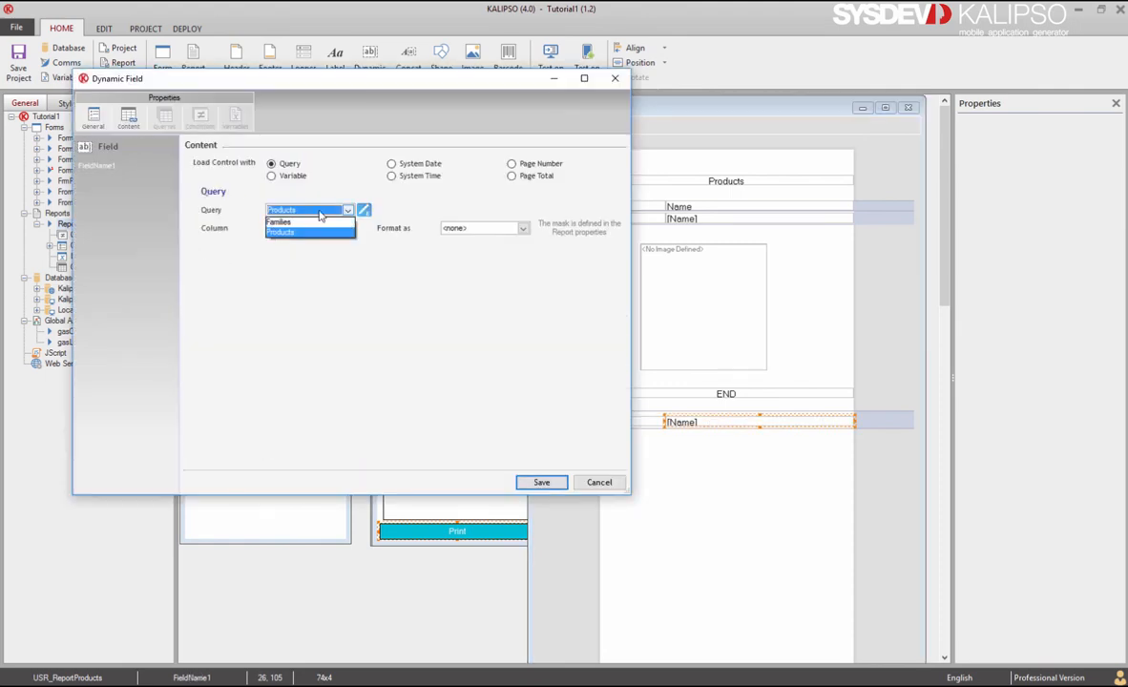
left_click(312, 226)
left_click(541, 482)
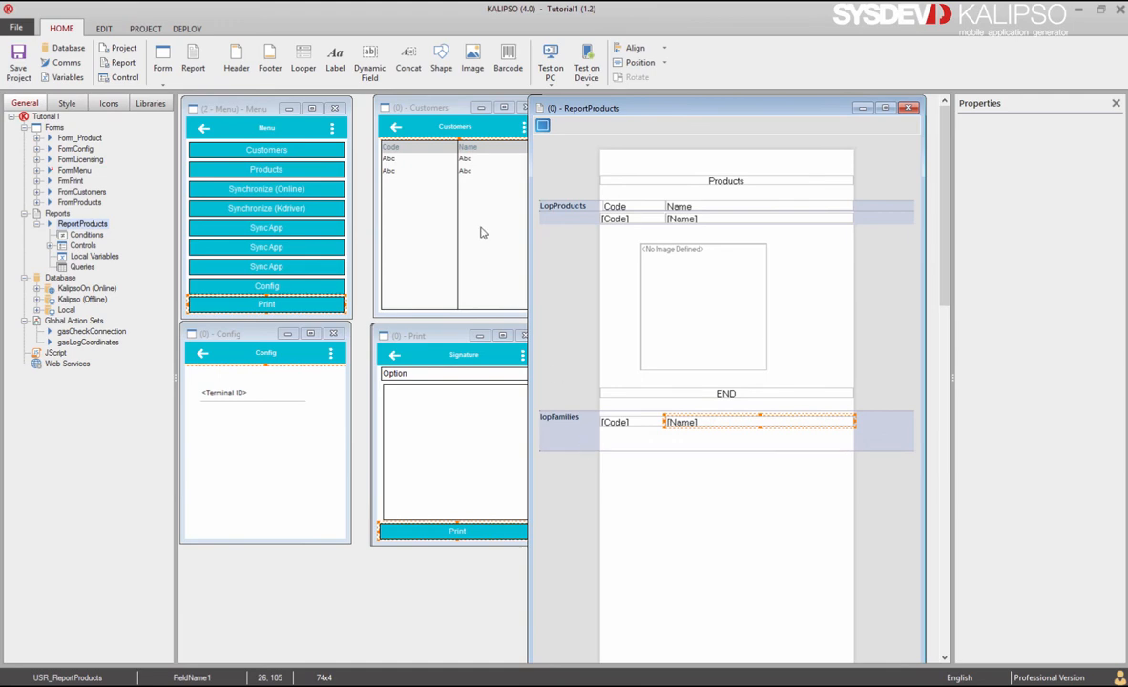
Step: Drop another looper into the lopFamilies band and save its settings
left_click_drag(303, 60, 610, 432)
left_click(541, 480)
left_click(542, 480)
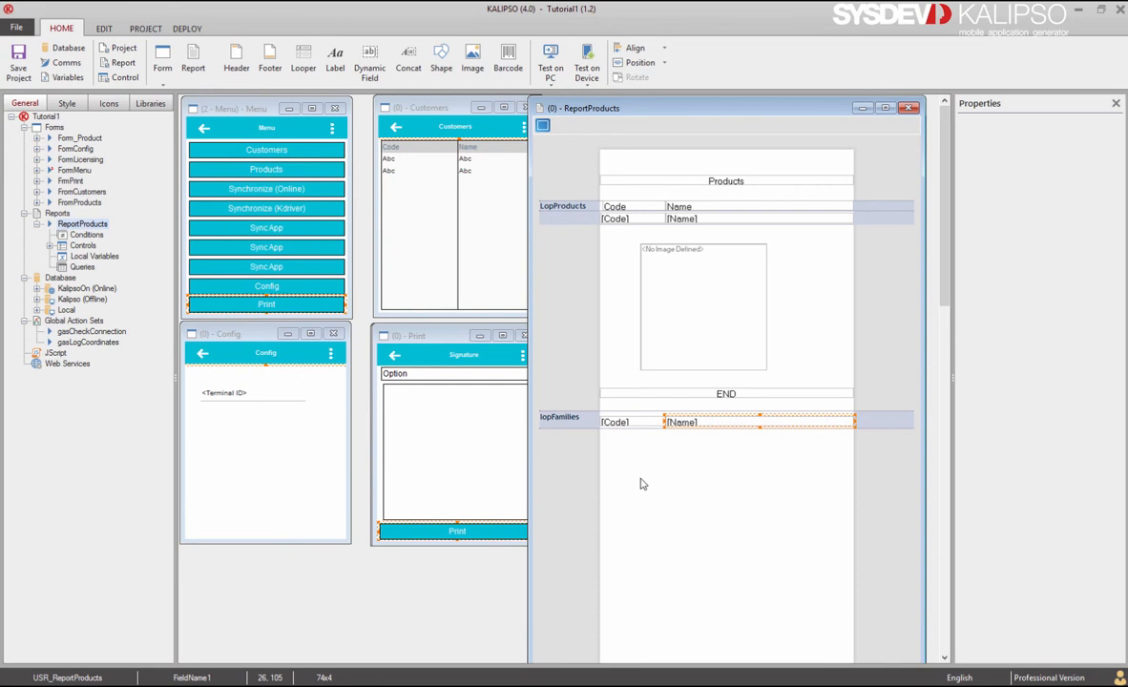
Step: Select and copy the Products query's SQL statement
double_click(571, 426)
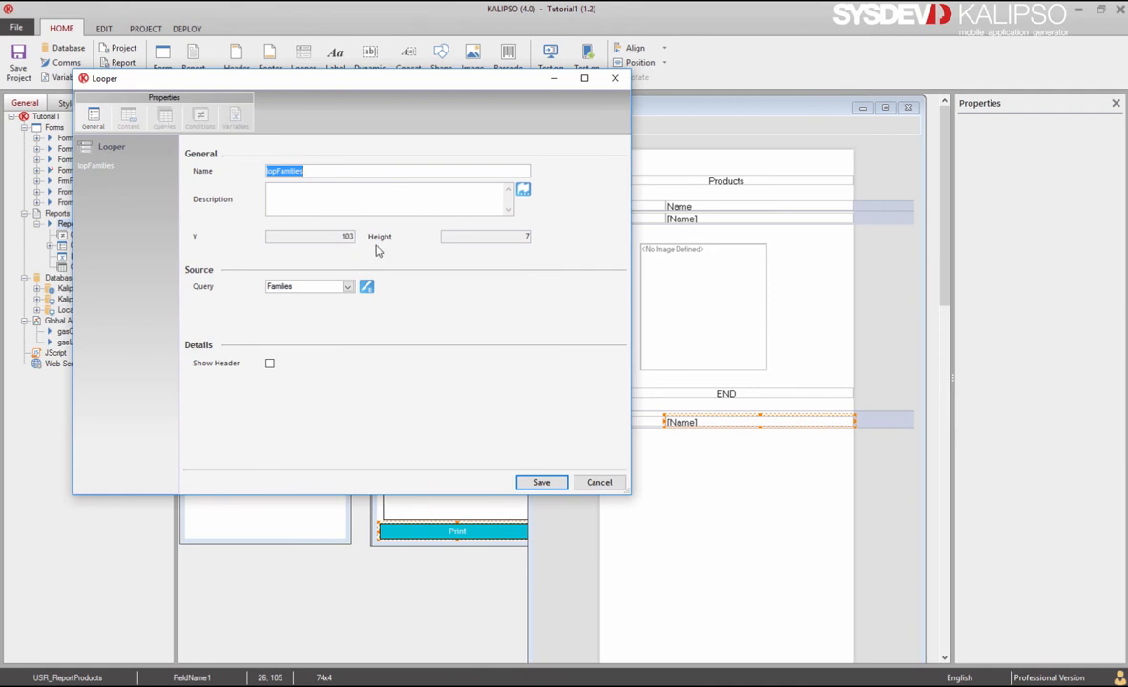
left_click(367, 286)
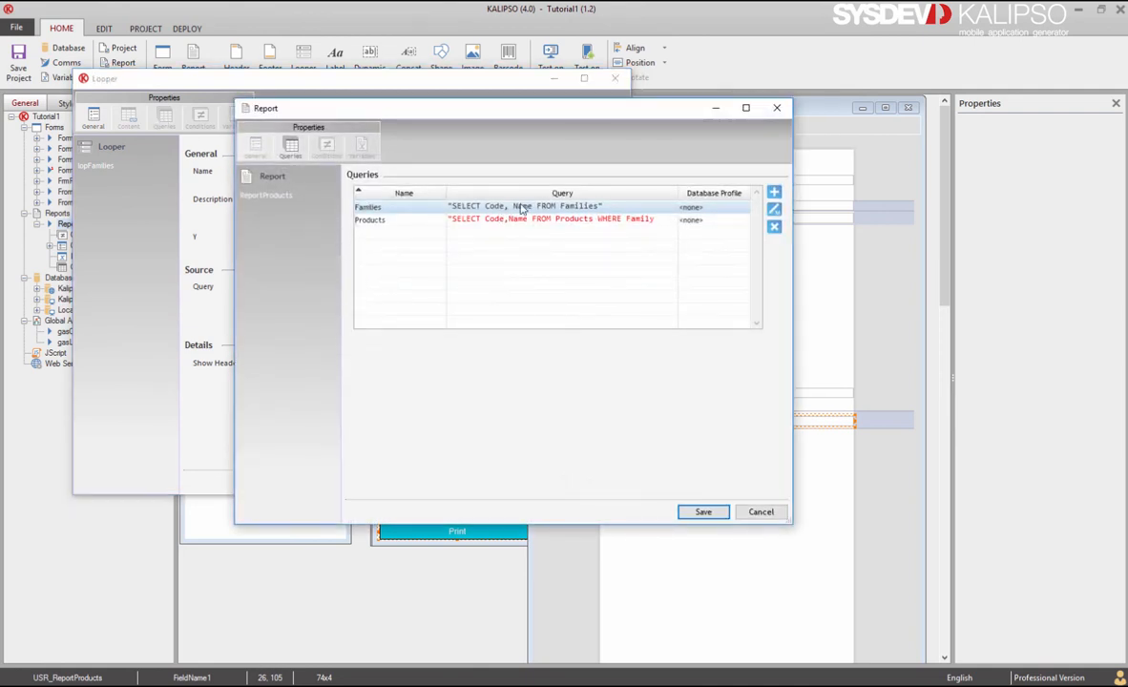
double_click(524, 220)
left_click(641, 272)
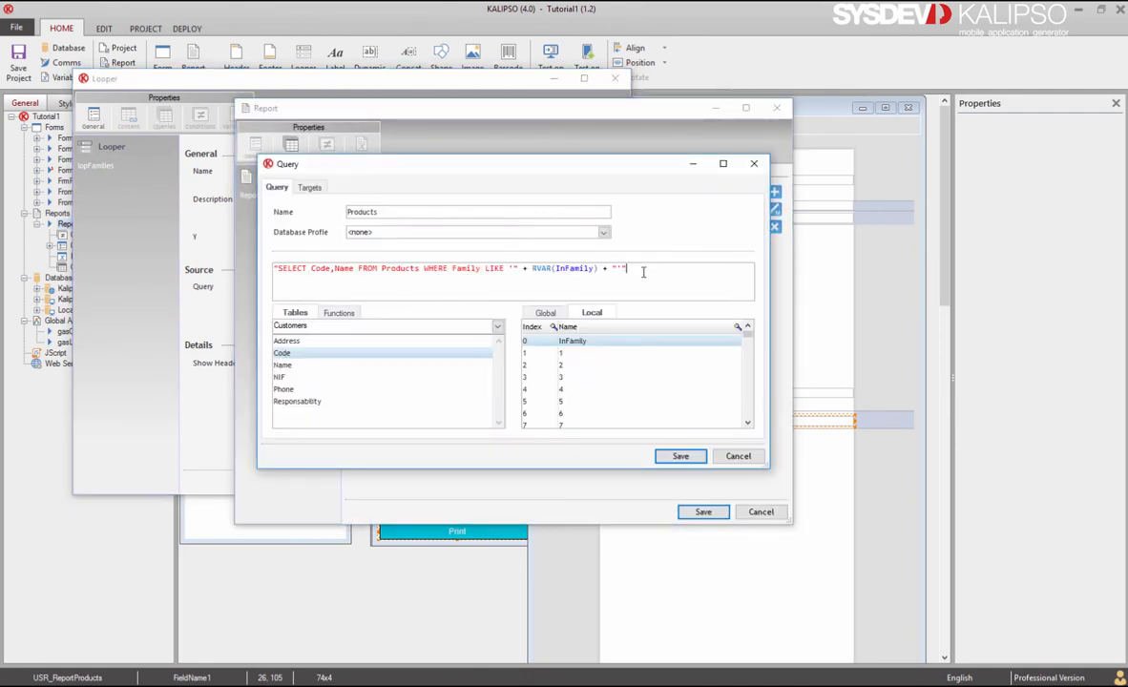
left_click_drag(642, 272, 231, 272)
left_click(680, 456)
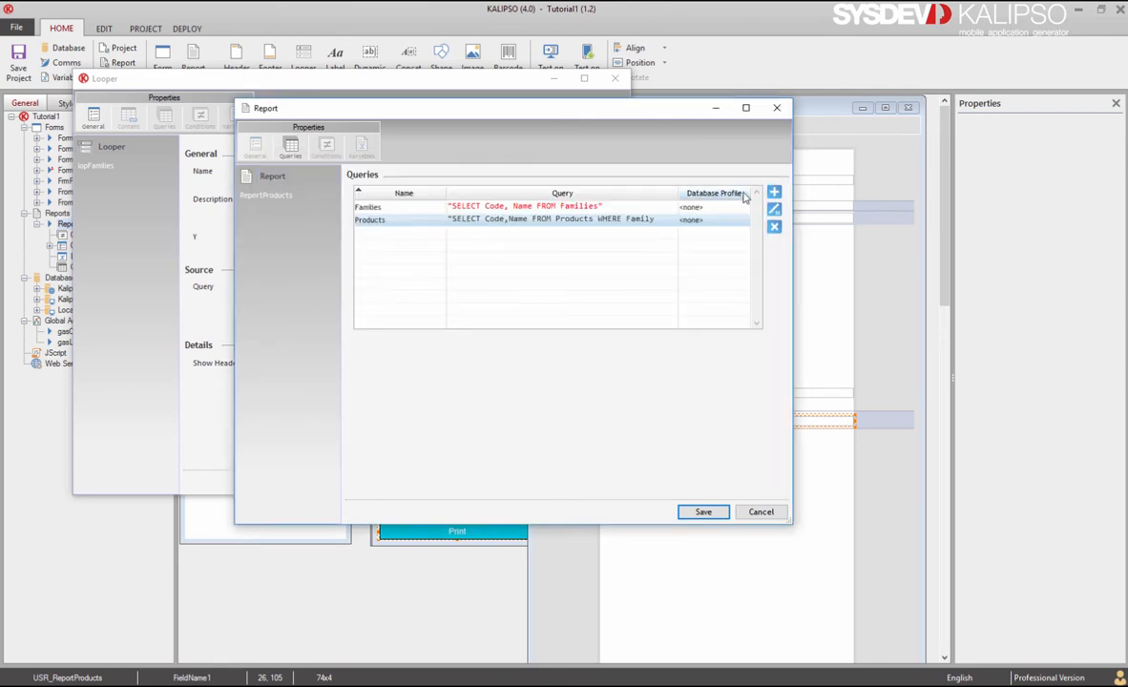
Step: Create the FamilyProducts query from that SQL with LIKE changed to =, and save
left_click(774, 192)
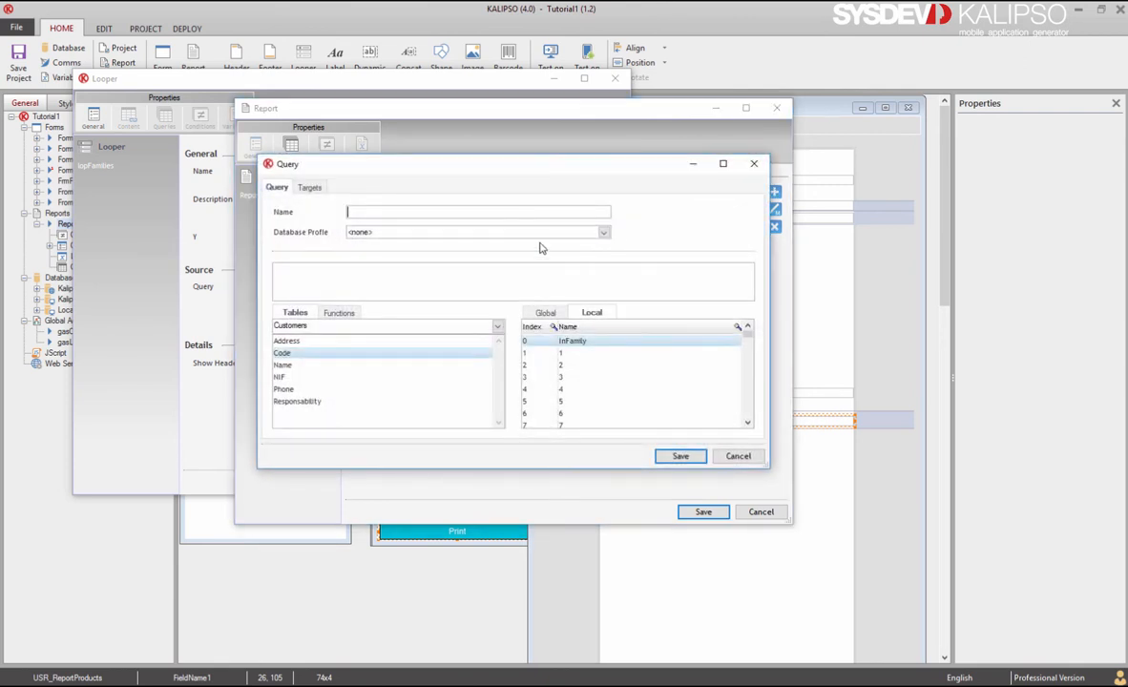
left_click(454, 279)
key("ctrl+v")
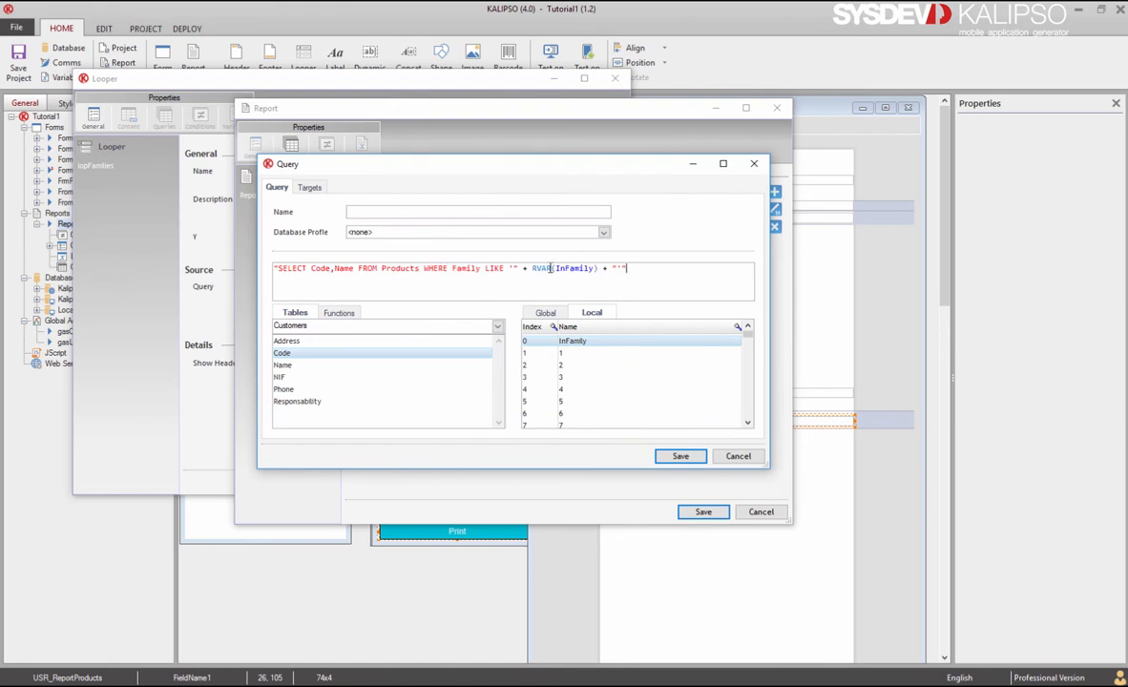
double_click(494, 268)
type("=")
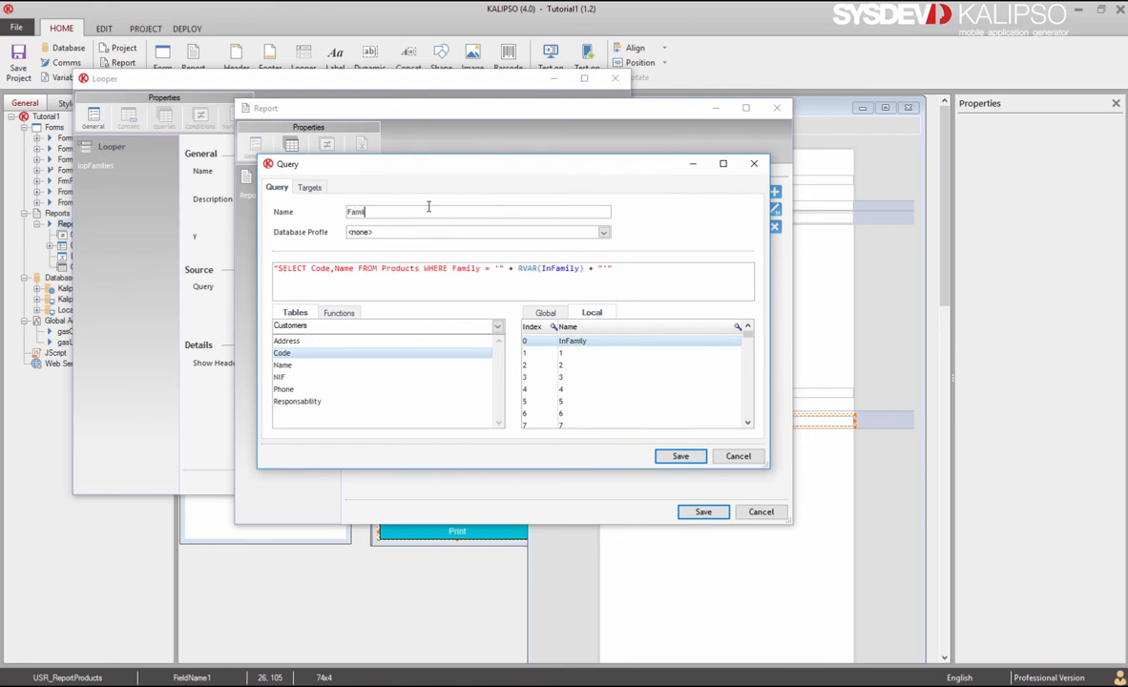
left_click(431, 209)
left_click(676, 455)
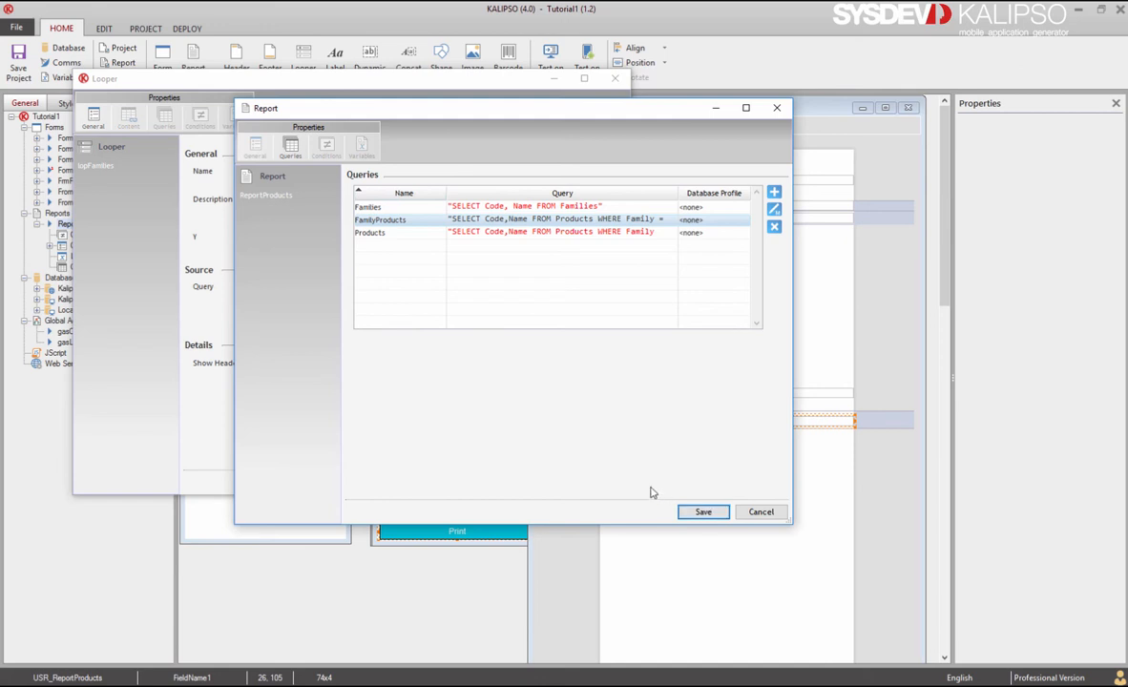
left_click(700, 512)
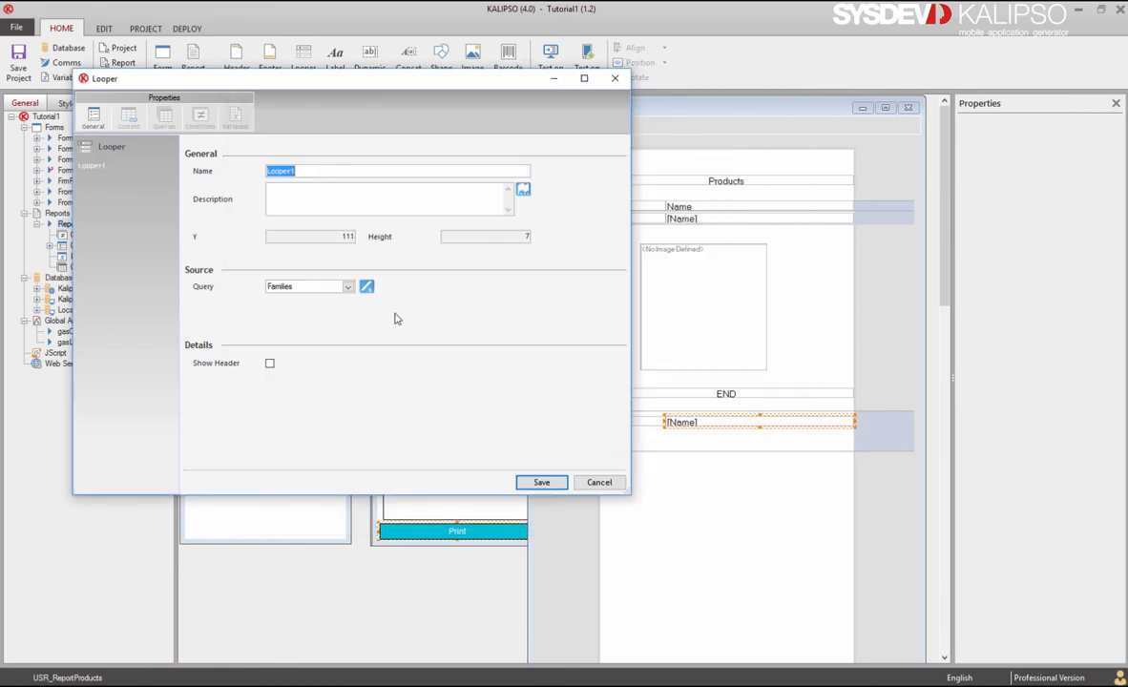
Step: Set Looper1's query to FamilyProducts and save it
left_click(320, 287)
left_click(325, 305)
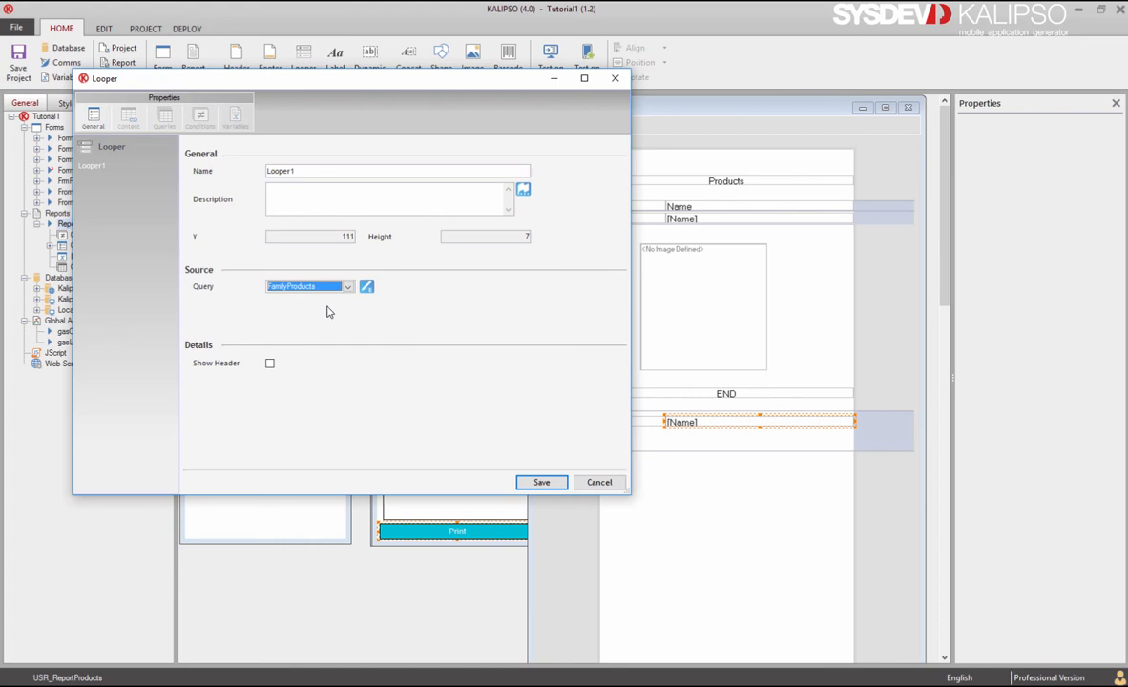
left_click(536, 480)
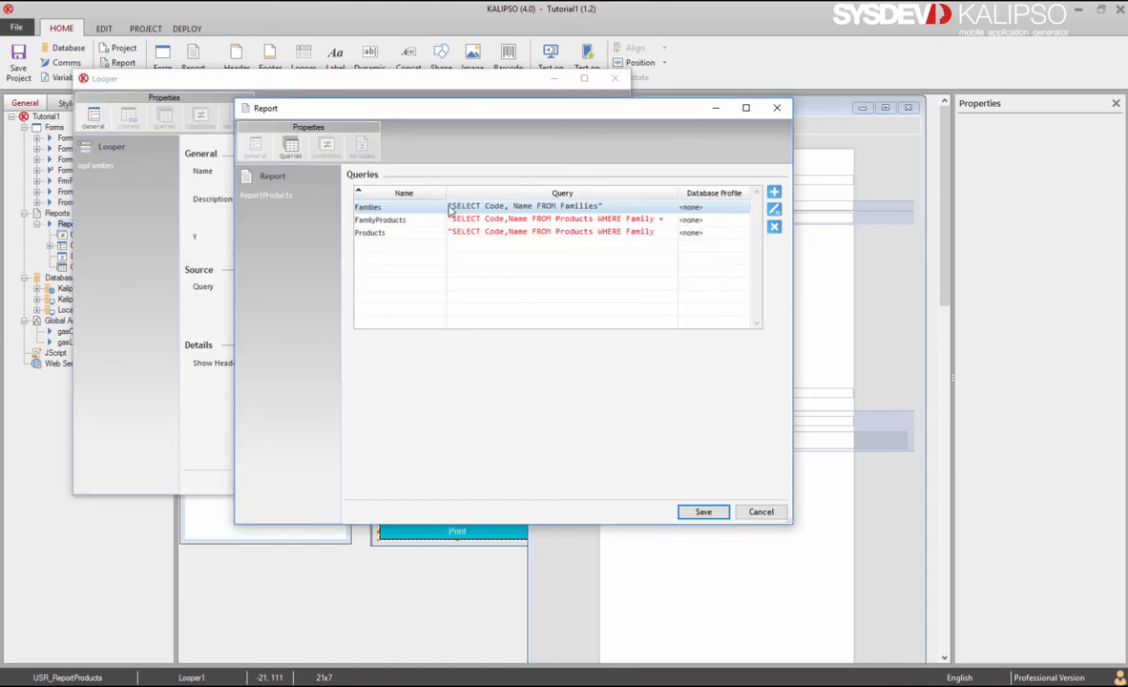
Step: Add a Families query target storing the Code column in InFamily, saving all dialogs
double_click(390, 206)
left_click(310, 187)
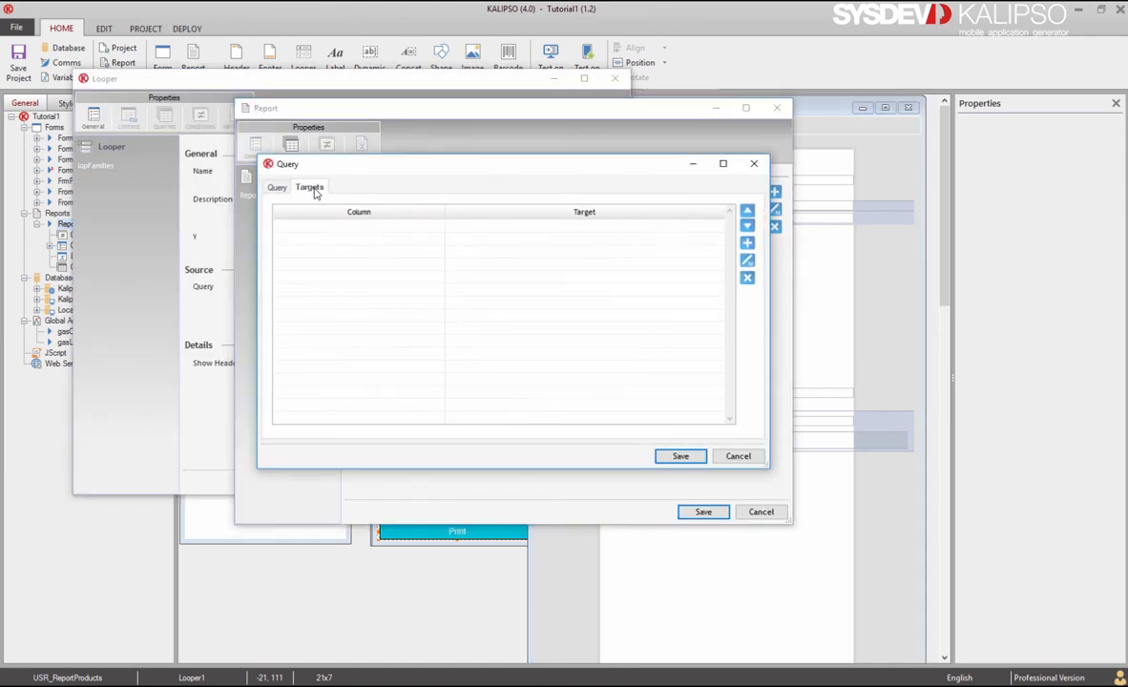
left_click(747, 244)
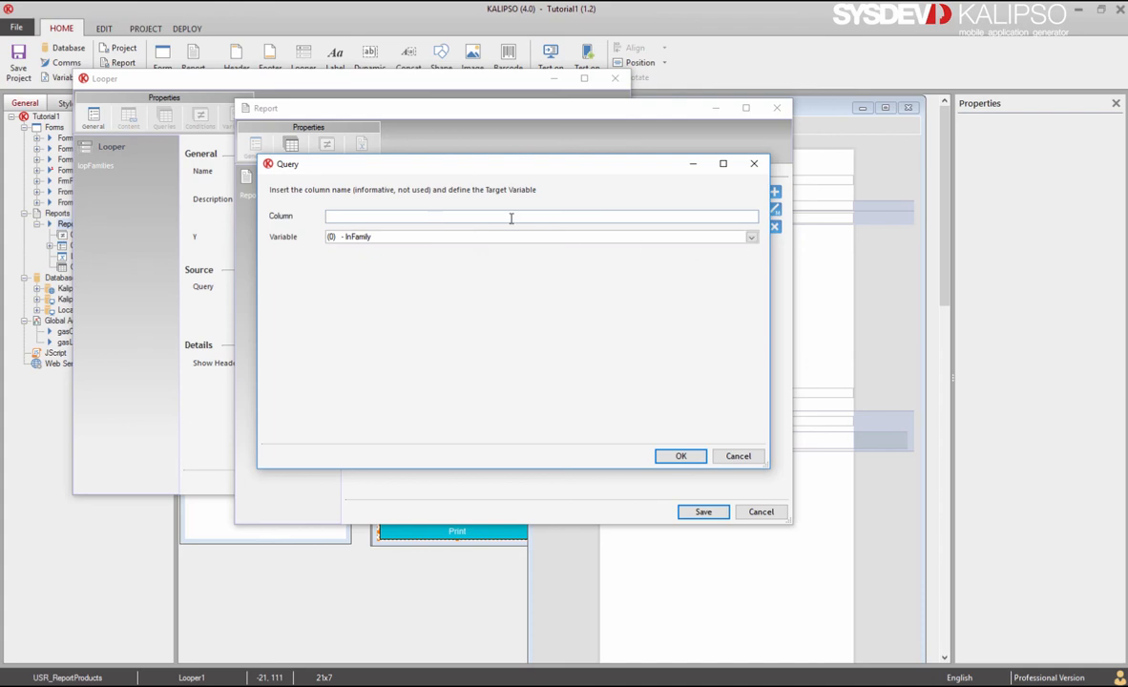
type("Code")
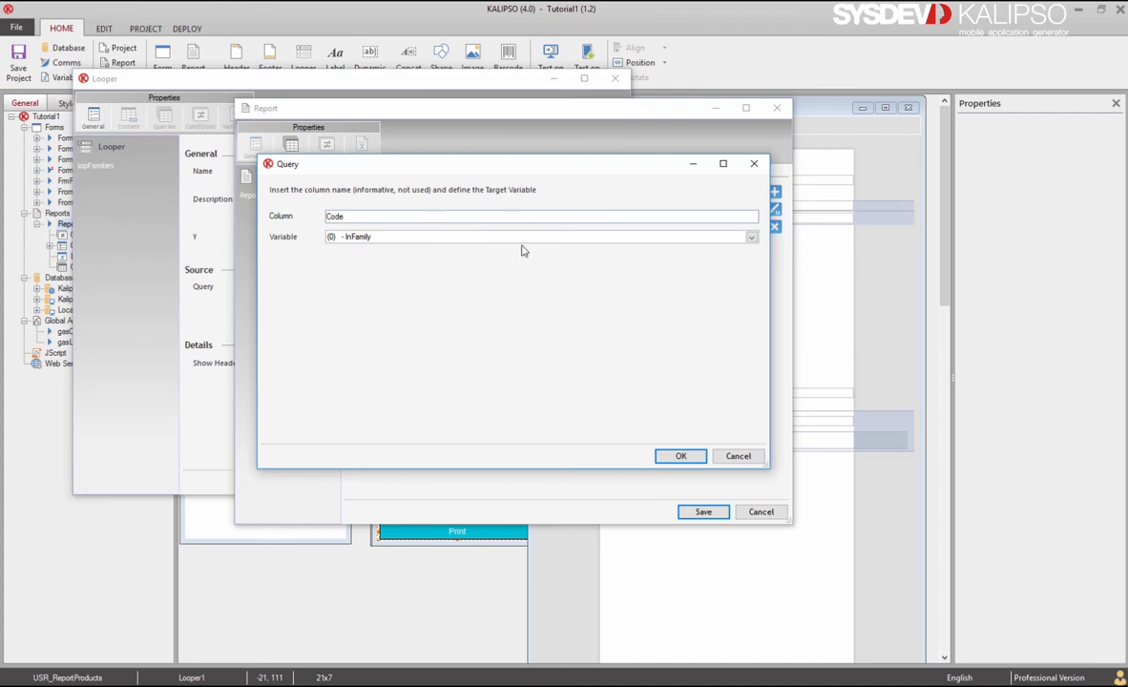
left_click(676, 455)
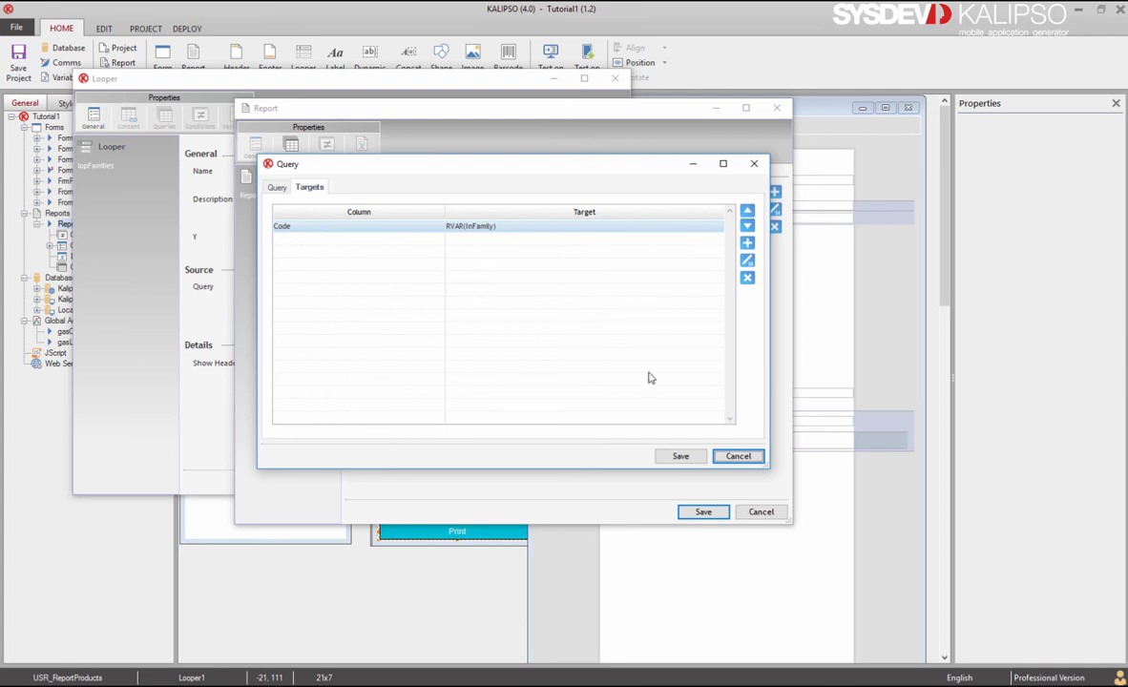
left_click(678, 456)
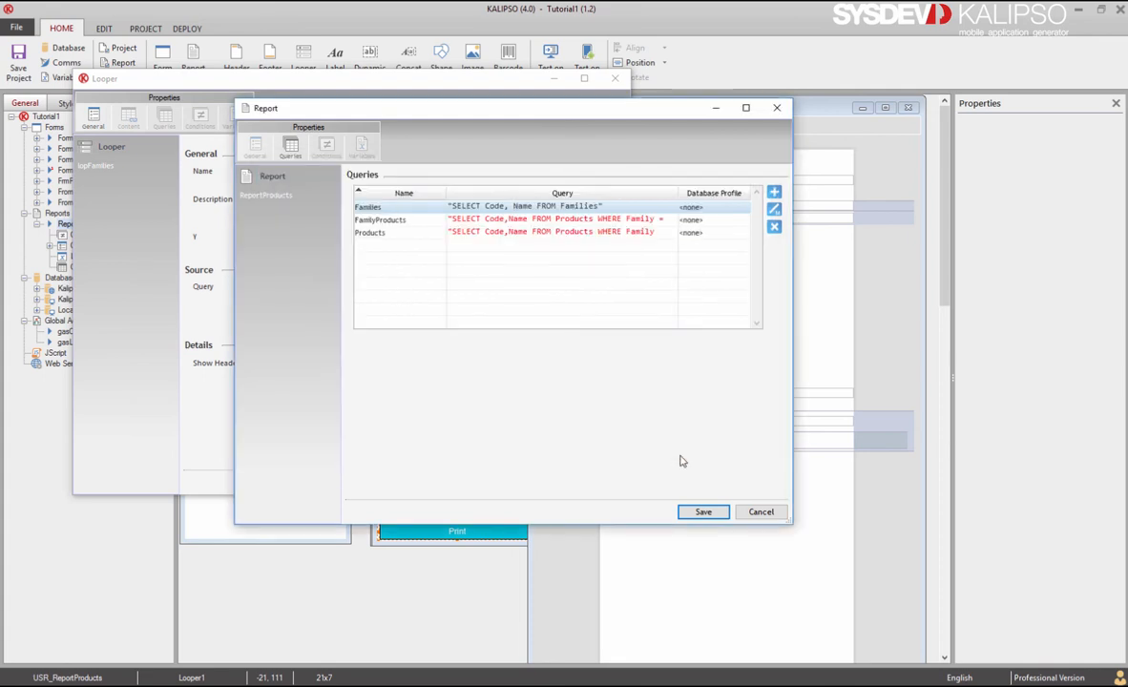
left_click(702, 513)
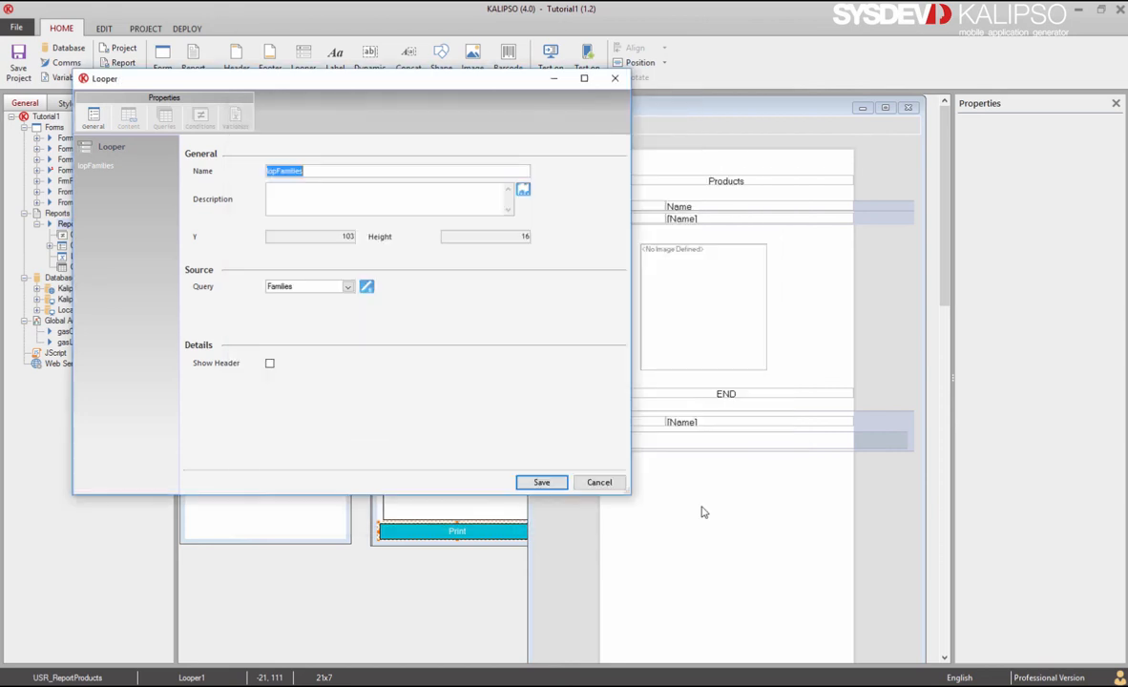
left_click(542, 482)
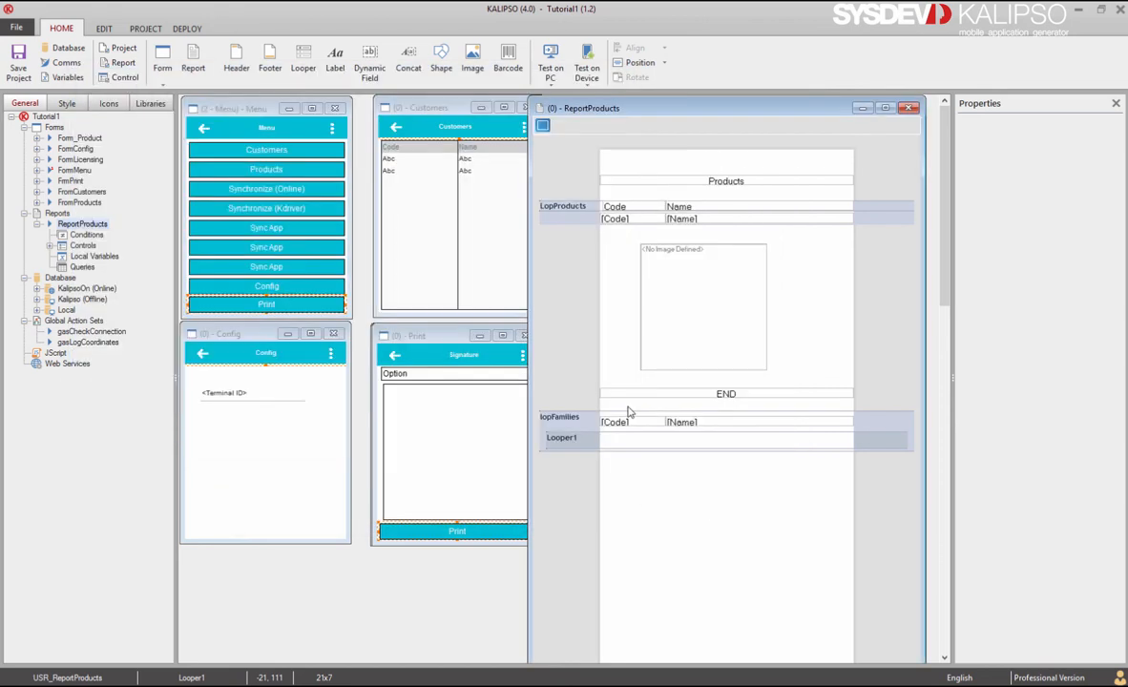
left_click(651, 220)
left_click(722, 224, "ctrl")
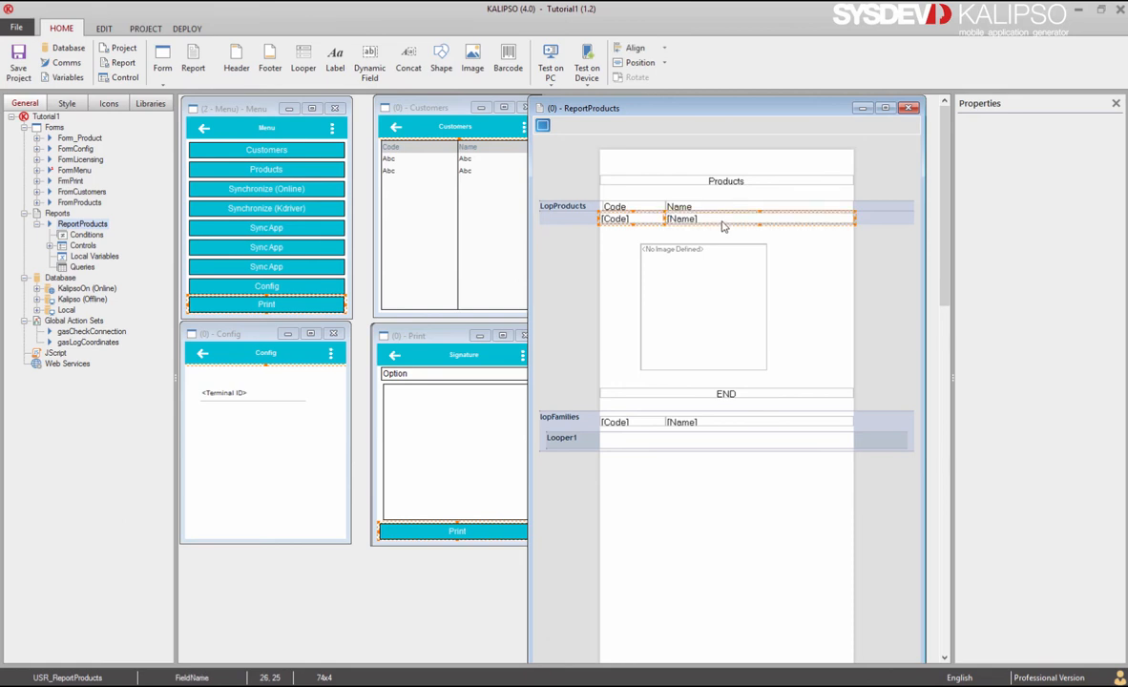
Step: Duplicate the [Code] and [Name] fields and move the copies into the Looper1 row
key("ctrl+c")
key("ctrl+v")
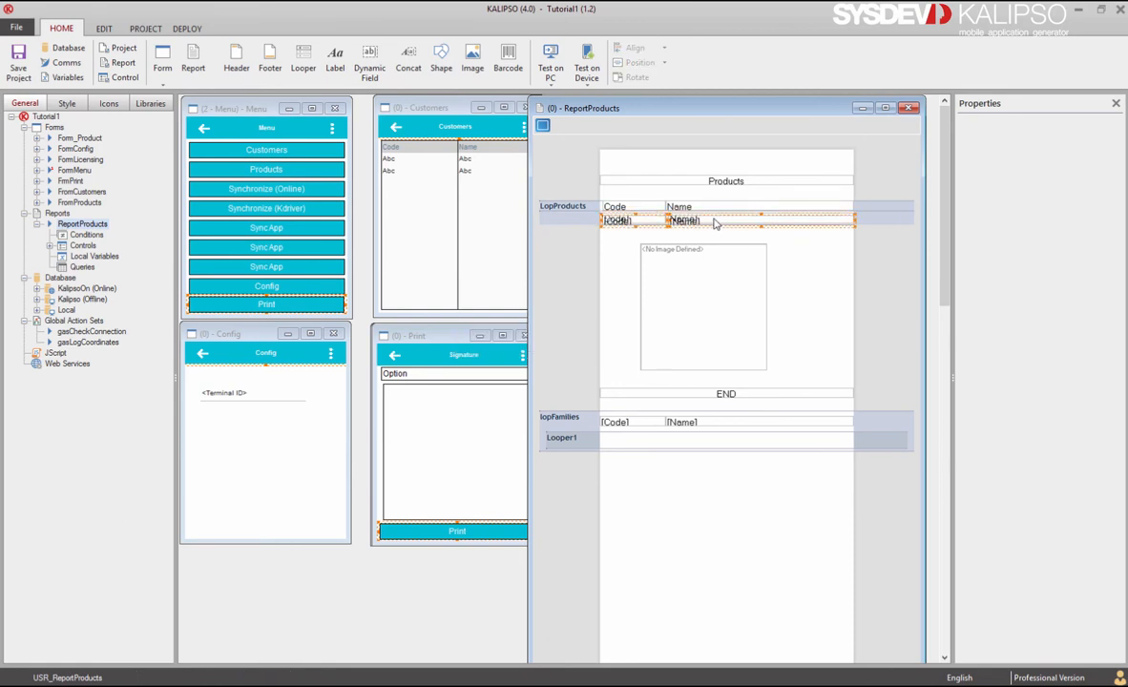
left_click(678, 447)
left_click_drag(678, 446, 684, 441)
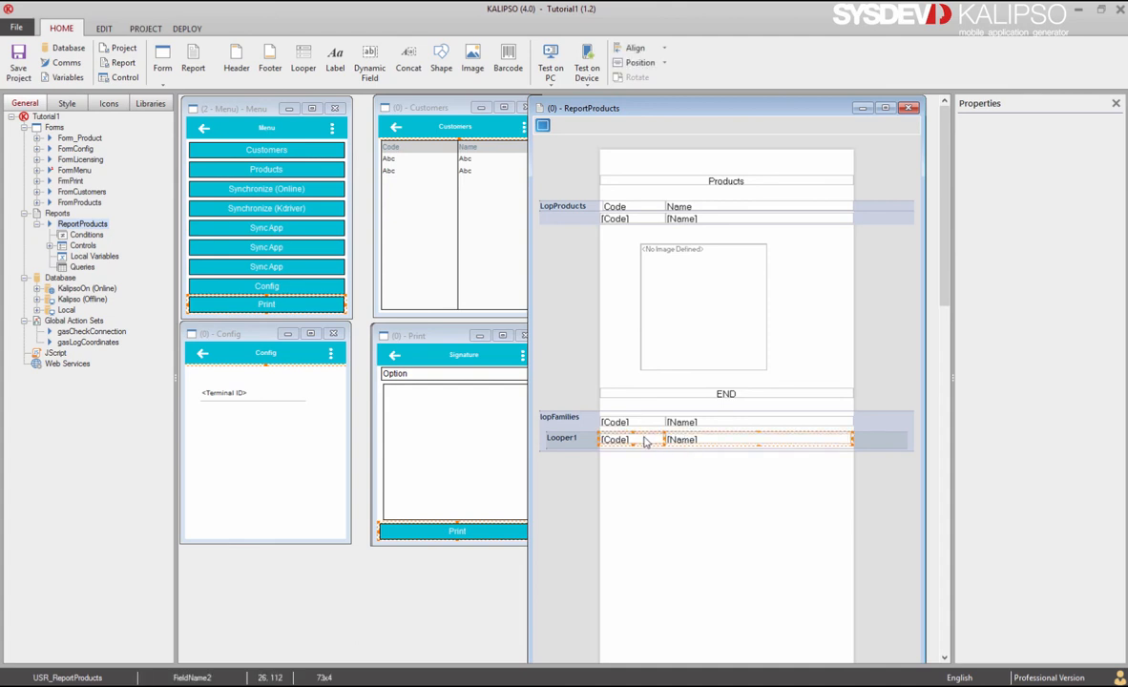
Step: Set the new [Code] field's Content Query to FamilyProducts and save it
double_click(646, 442)
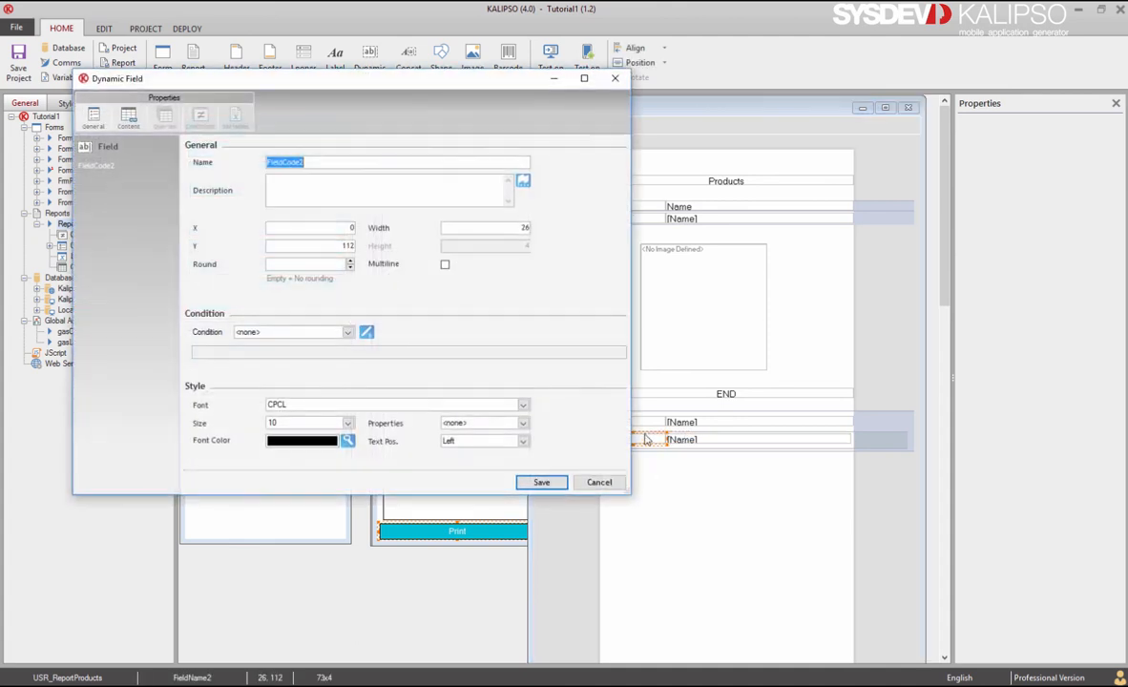
left_click(129, 116)
left_click(349, 210)
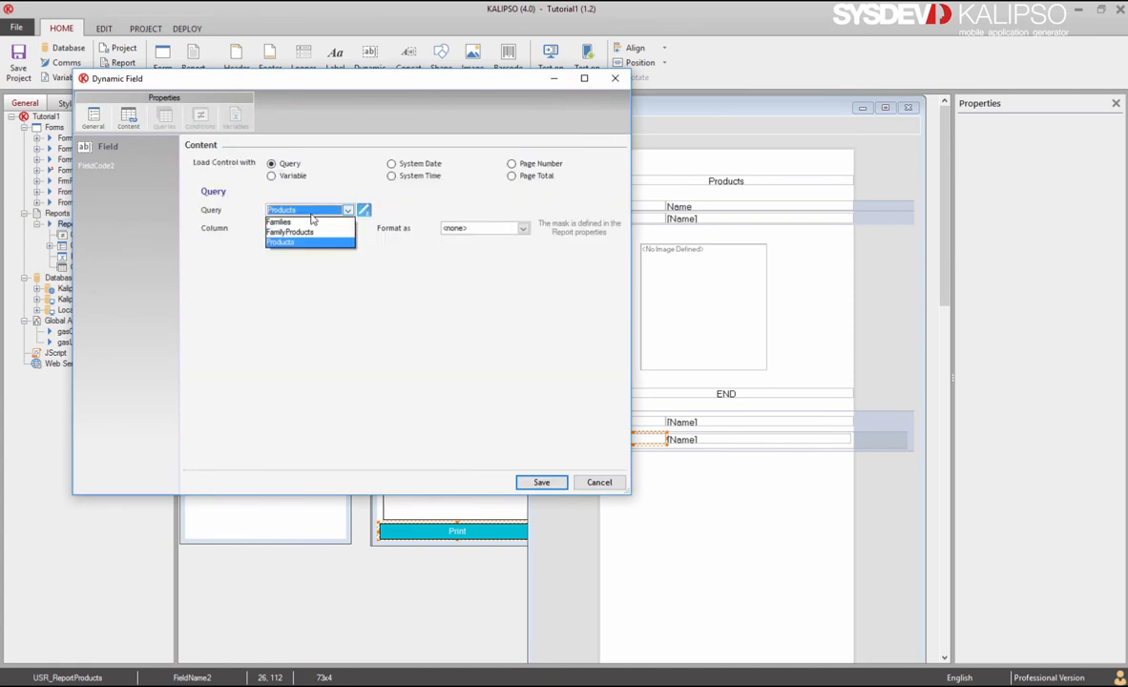
left_click(324, 230)
left_click(539, 482)
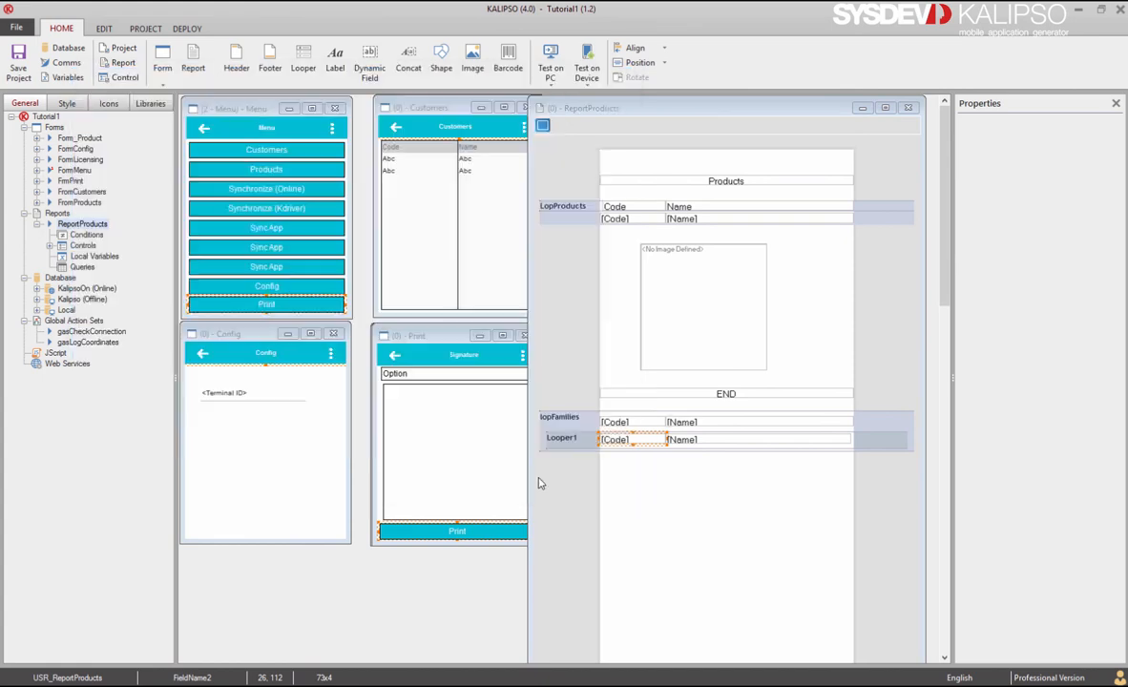
Step: Bind the new [Name] field to FamilyProducts, then make it narrower
left_click(711, 442)
double_click(711, 442)
left_click(129, 116)
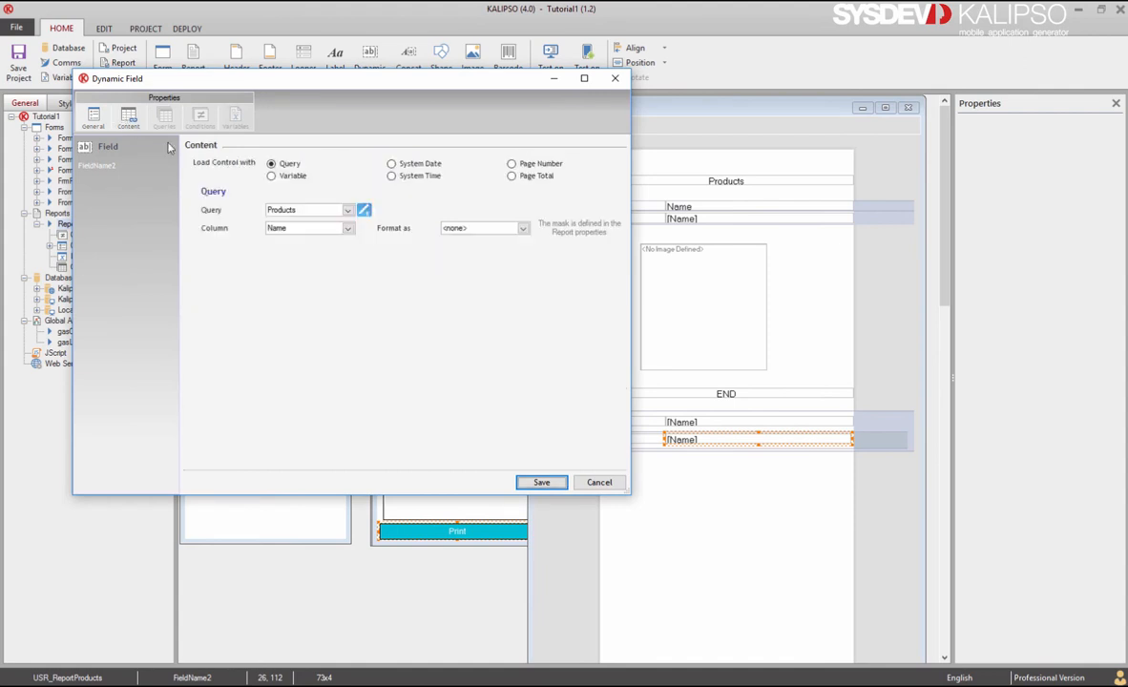
left_click(349, 210)
left_click(309, 233)
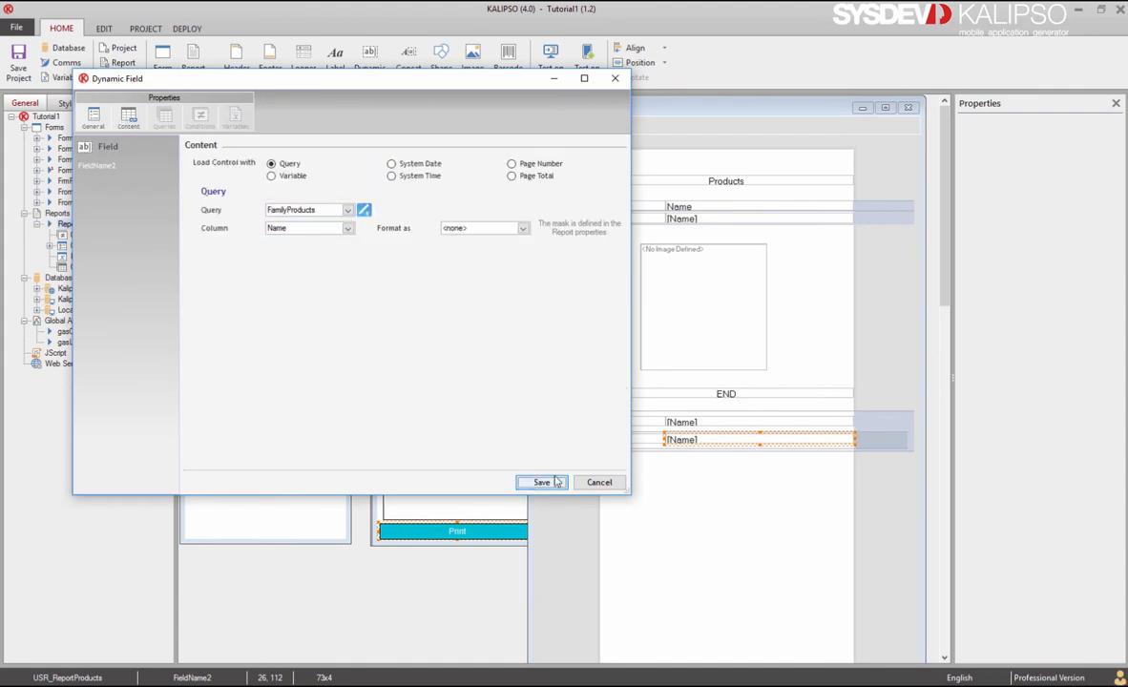
left_click(539, 482)
left_click_drag(855, 442, 803, 442)
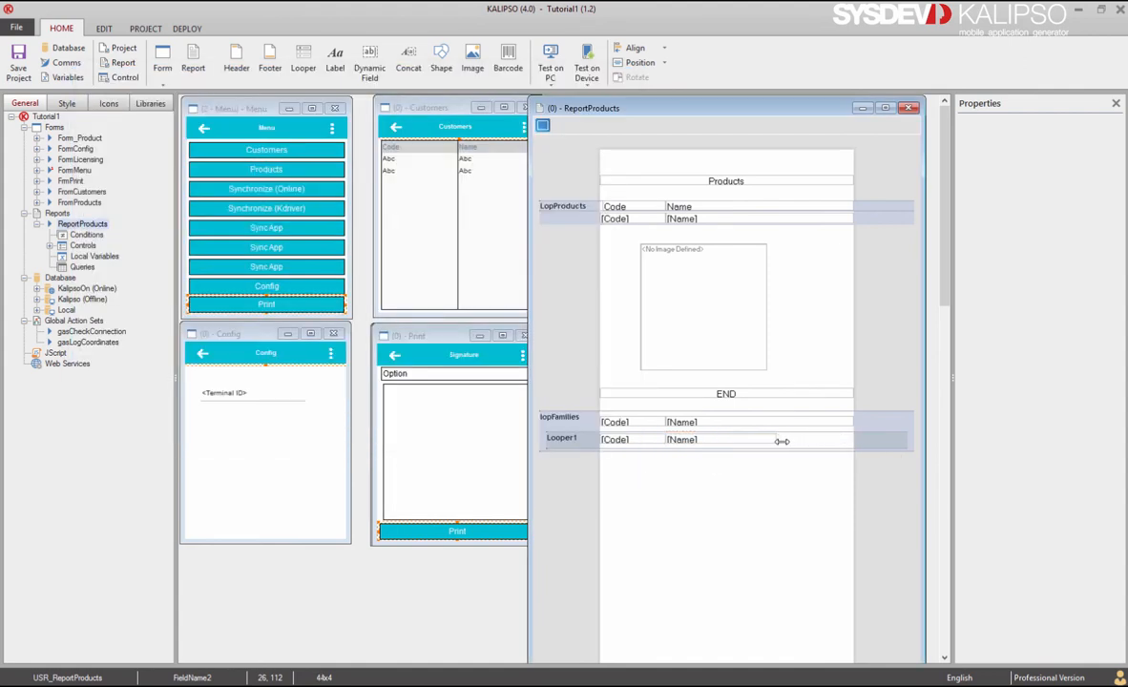
left_click(650, 442, "ctrl")
Step: Shift both Looper1 fields to the right and make the Looper1 band taller
left_click_drag(650, 442, 697, 447)
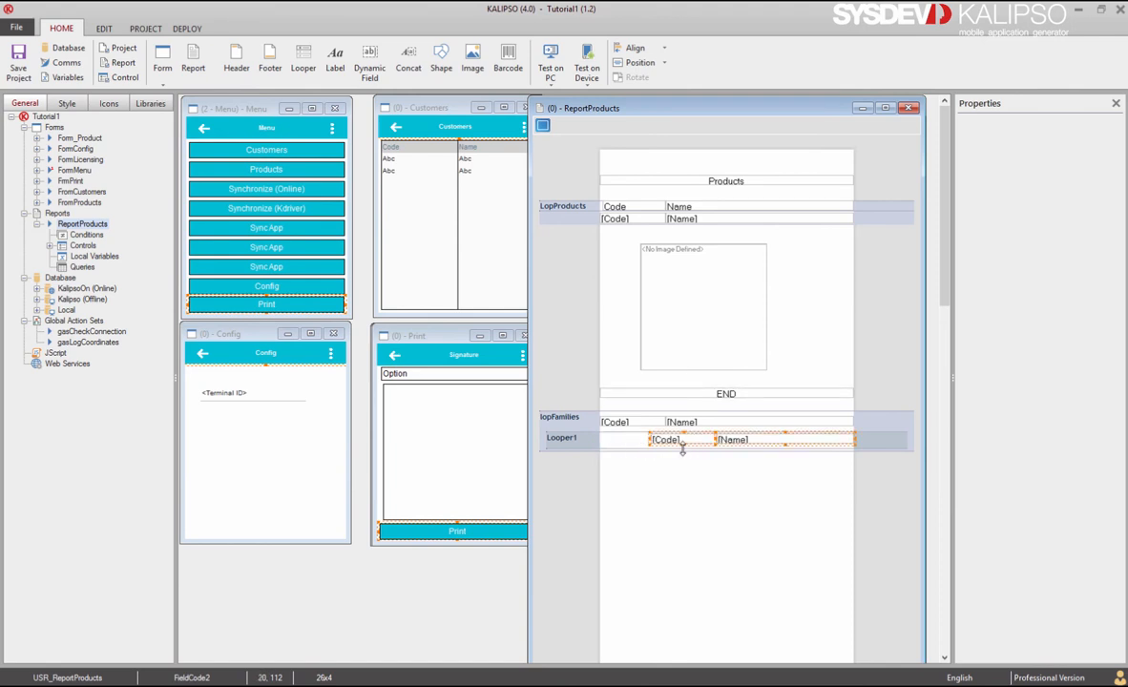
left_click(631, 450)
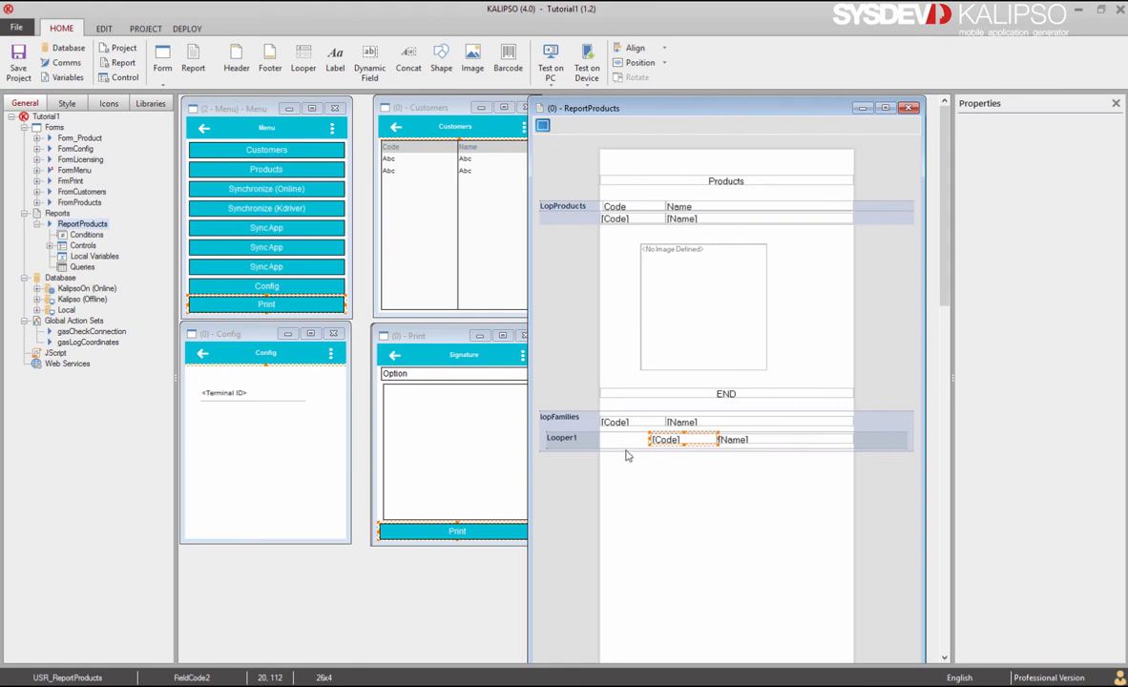
left_click_drag(625, 451, 621, 465)
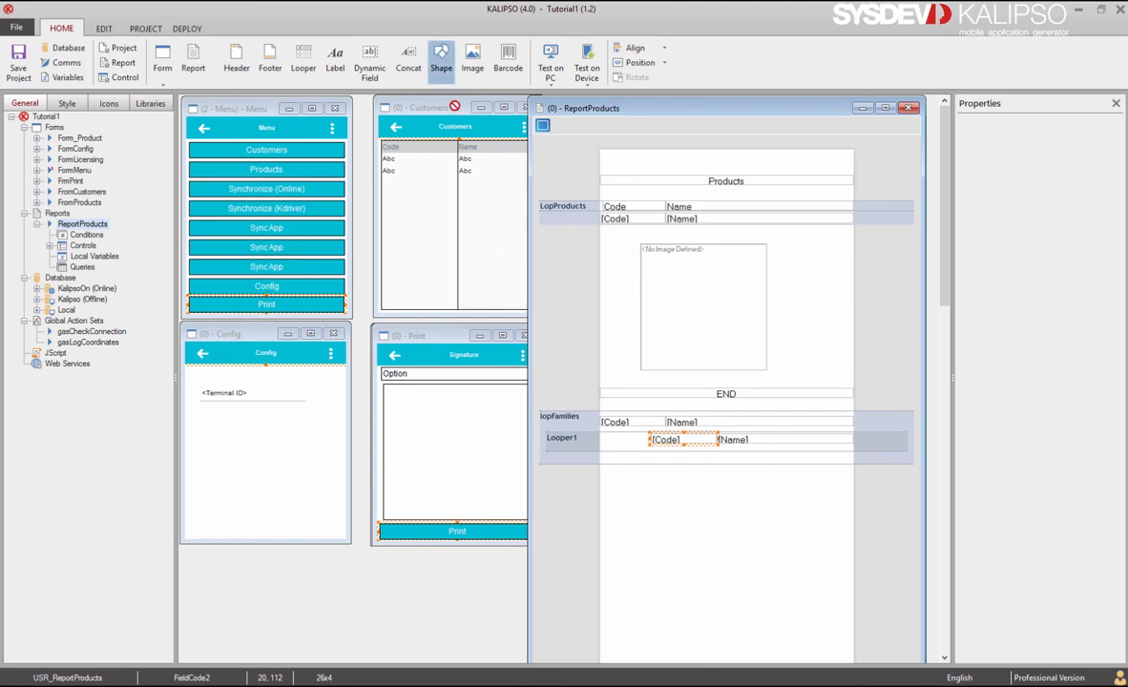
Step: Add a horizontal line shape named Line (98 wide, X 2, Y 119) below the product rows
left_click_drag(441, 60, 570, 425)
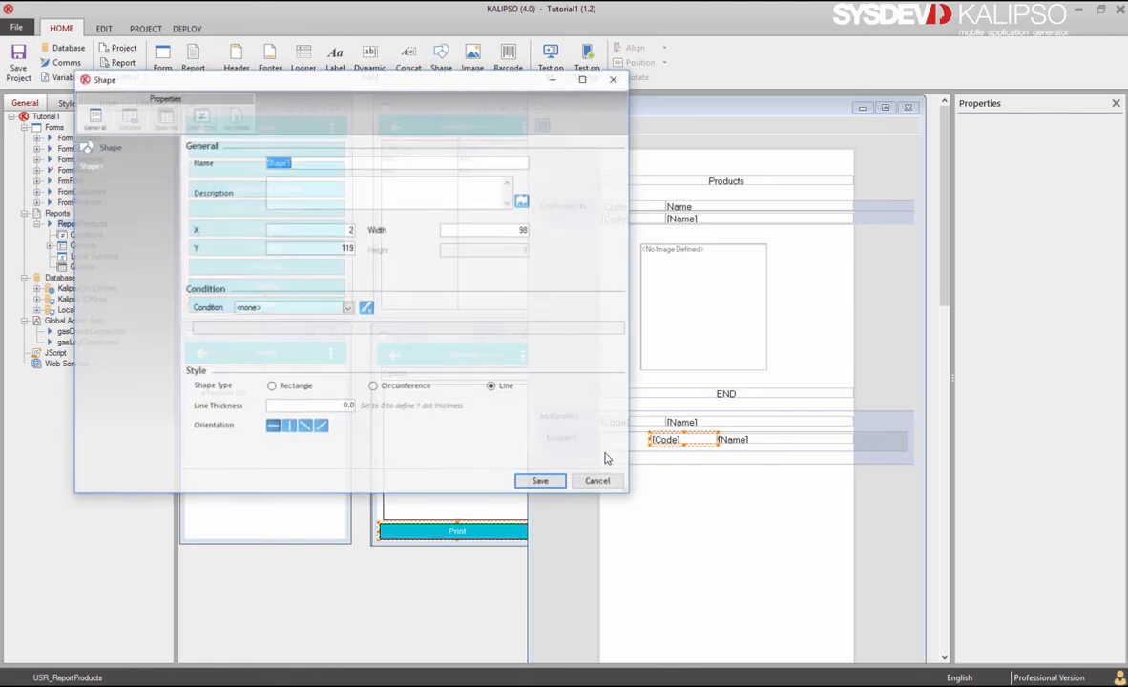
type("Line")
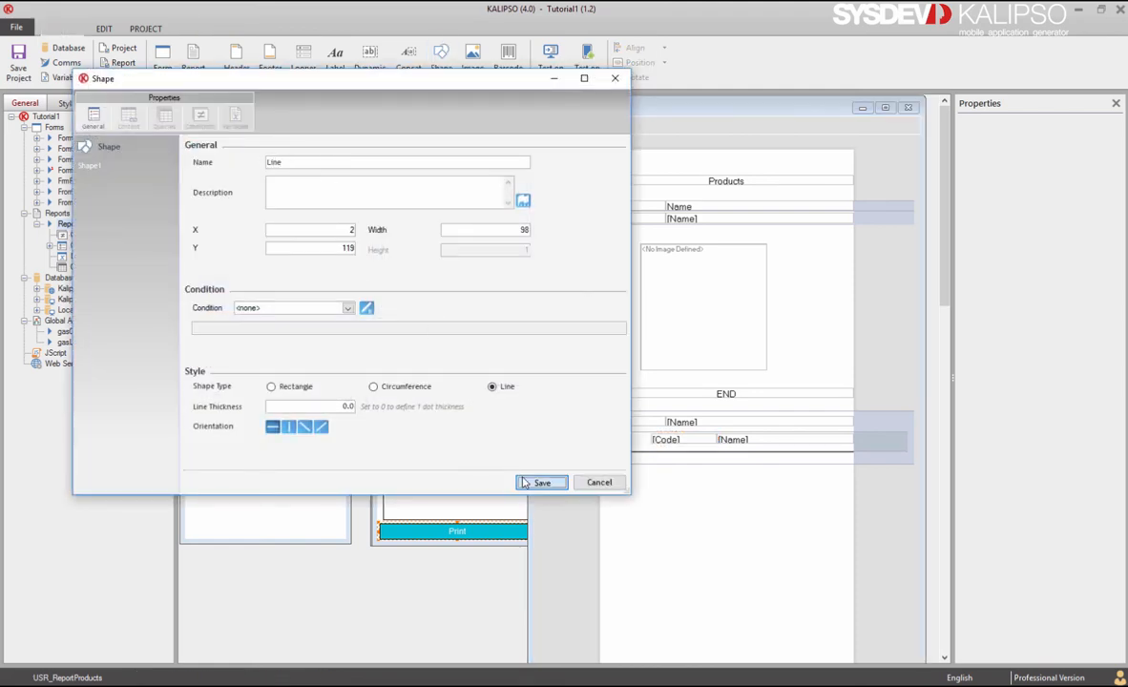
left_click(541, 482)
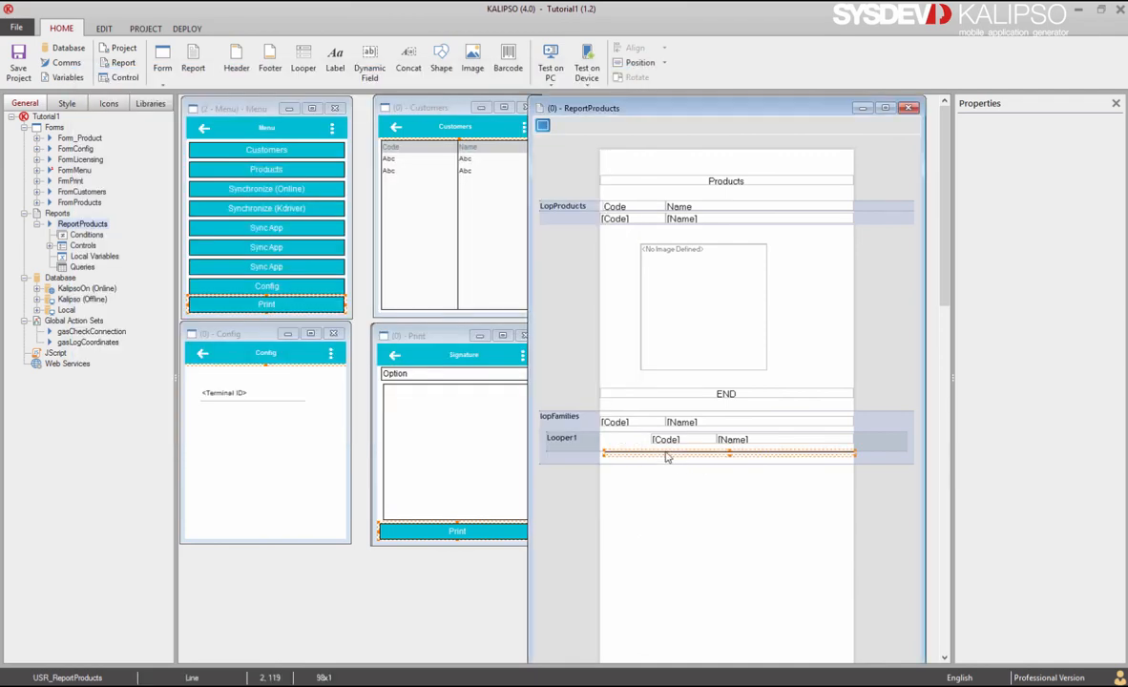
Step: Start the PC simulator and log in as root
left_click(551, 67)
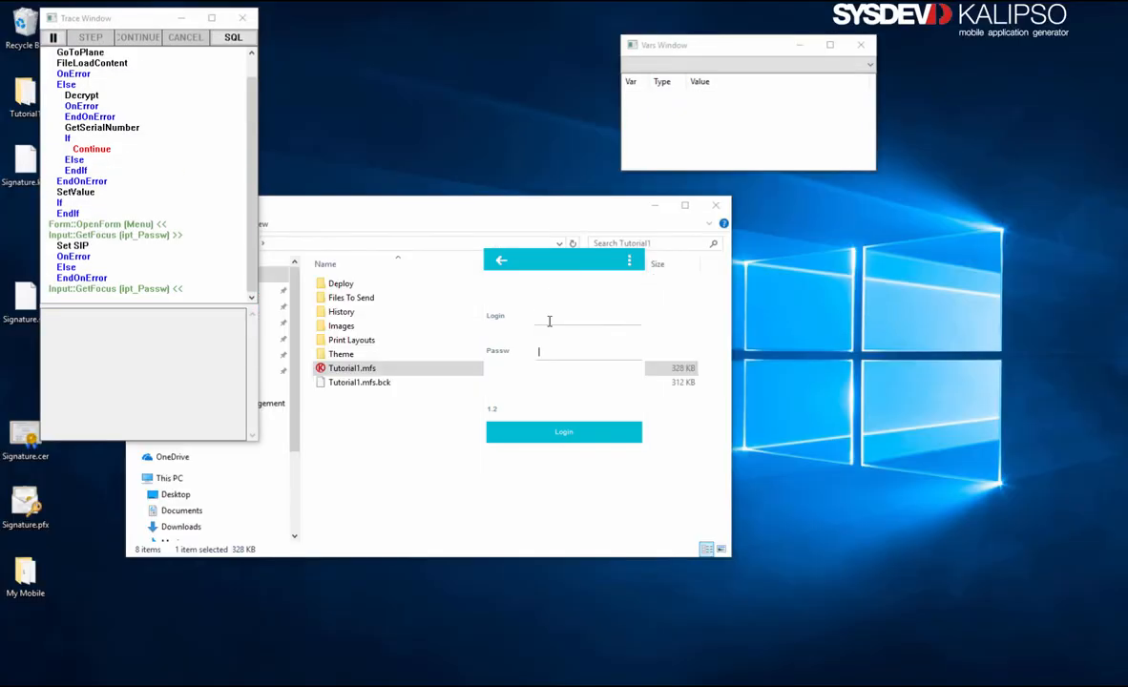
left_click(551, 322)
type("root")
key("Return")
type("1")
key("Return")
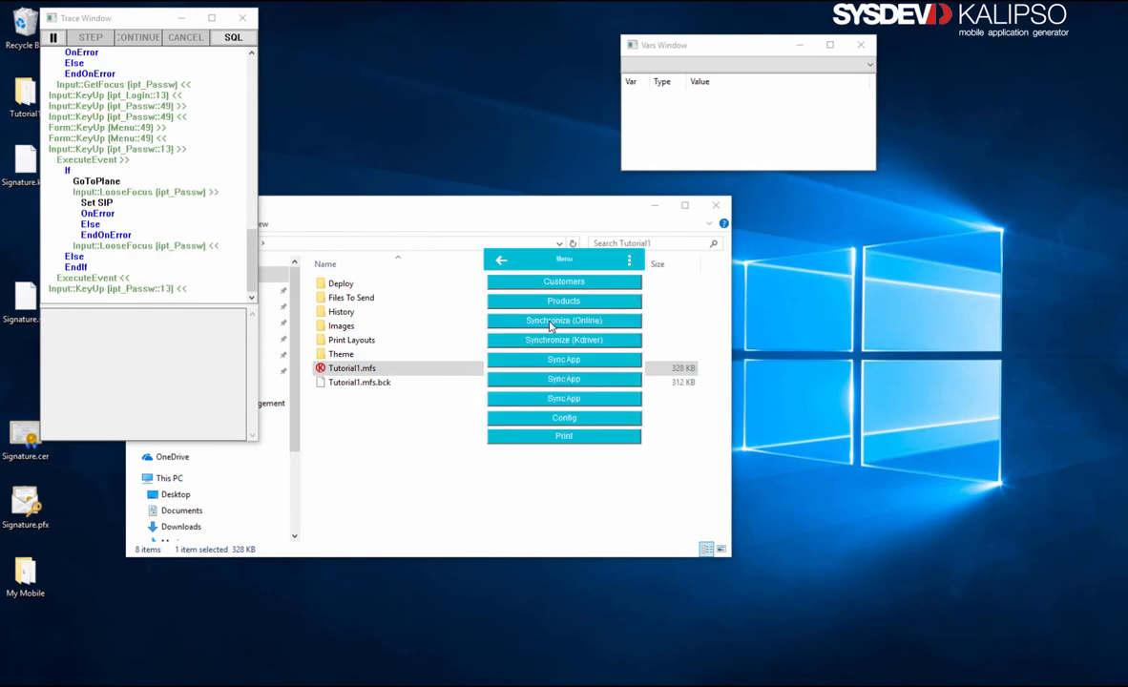
Step: Sign on the signature pad and print the Products report to PDF
left_click(573, 436)
mouse_move(599, 339)
left_mouse_down()
mouse_move(534, 370)
mouse_move(561, 360)
left_mouse_up()
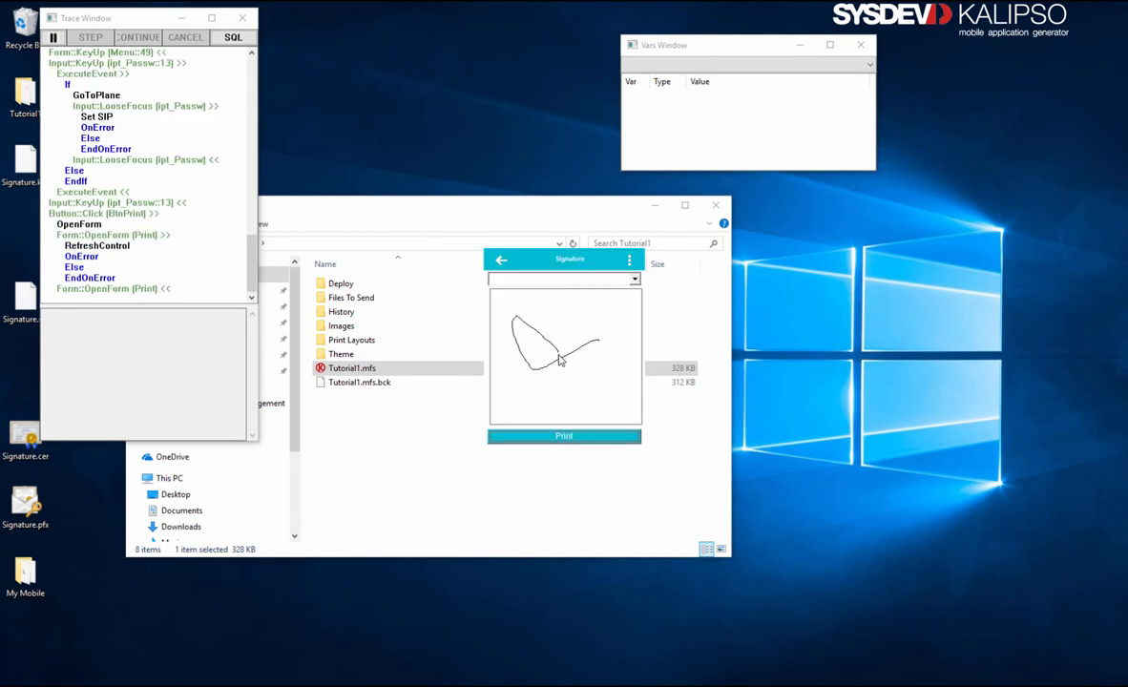
left_click(564, 436)
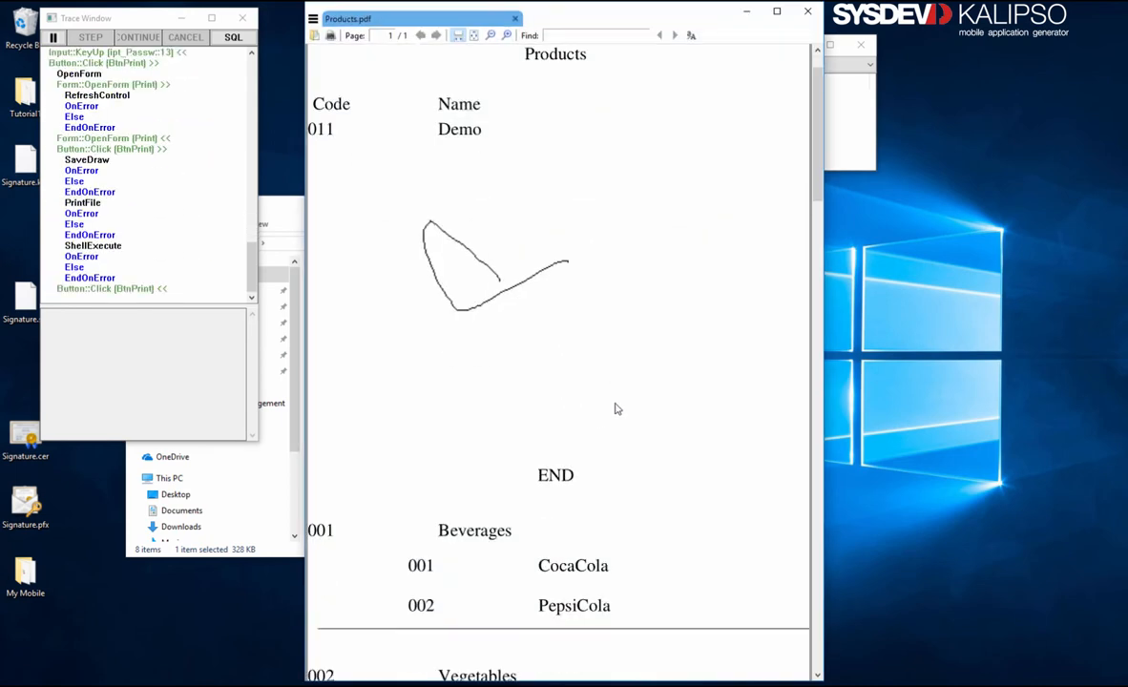
Step: Check Products.pdf for separator lines after each family's products, then close it
scroll(616, 408, "down", 5)
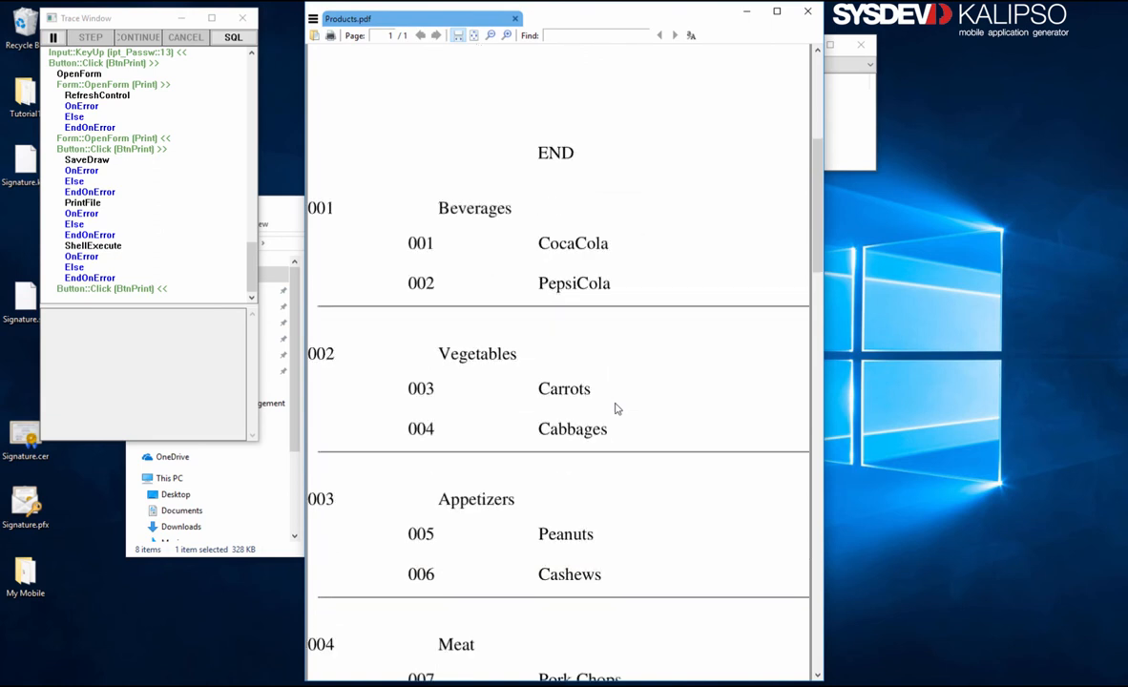
scroll(616, 408, "down", 2)
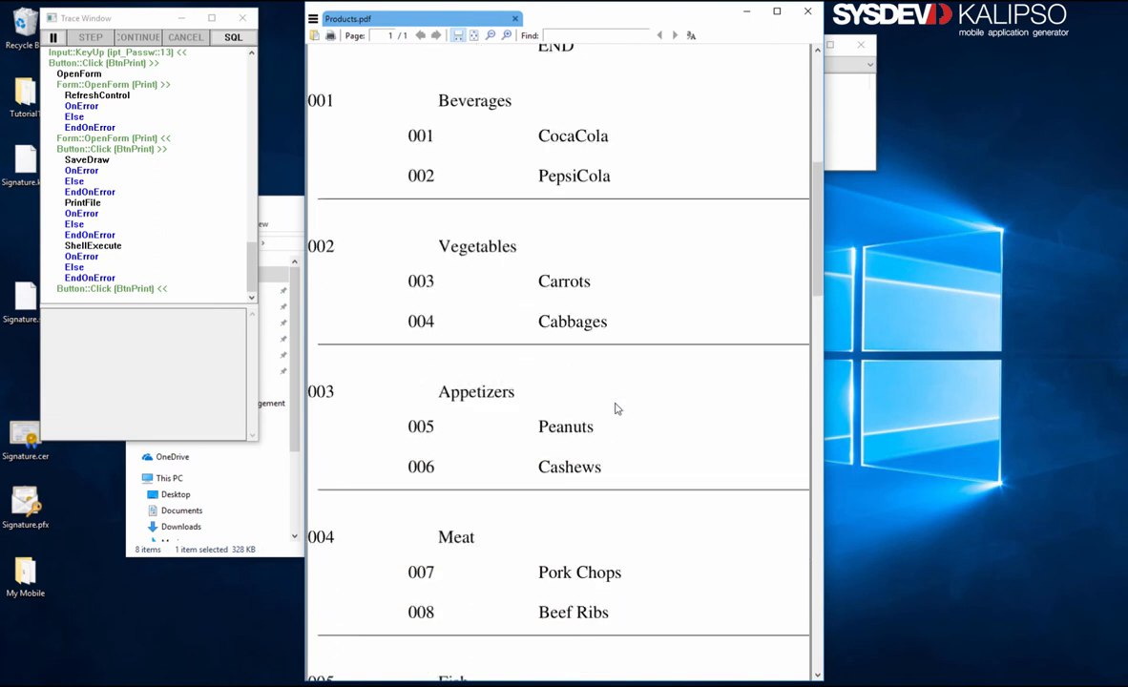
scroll(615, 408, "down", 1)
scroll(616, 409, "down", 1)
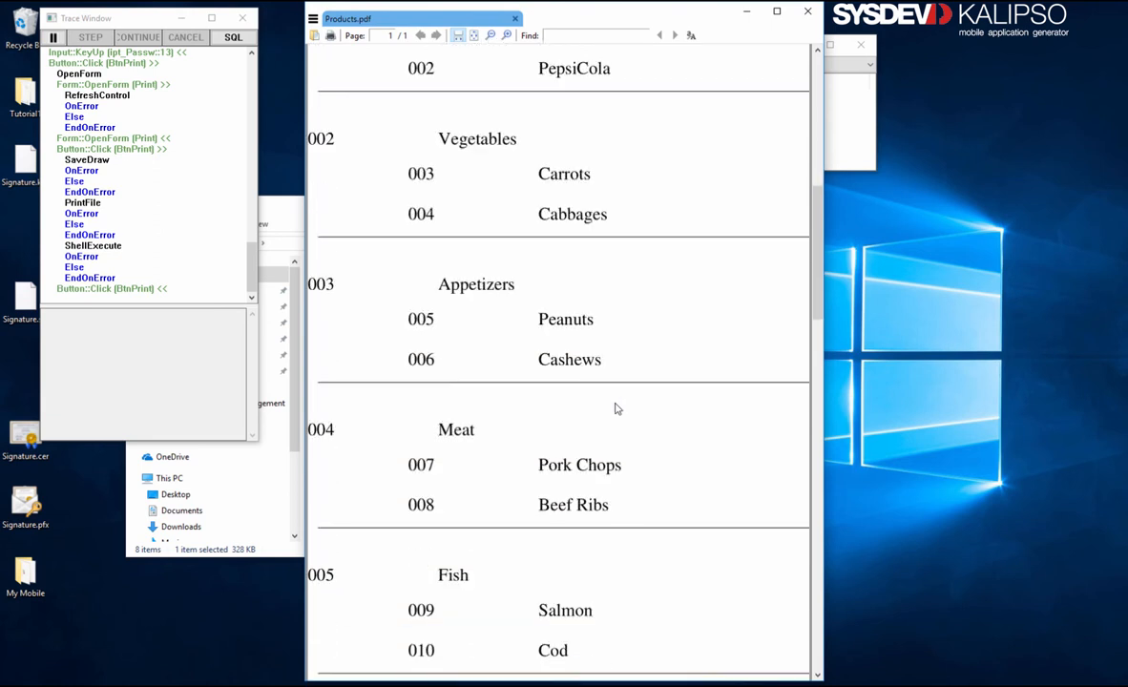
scroll(616, 408, "down", 4)
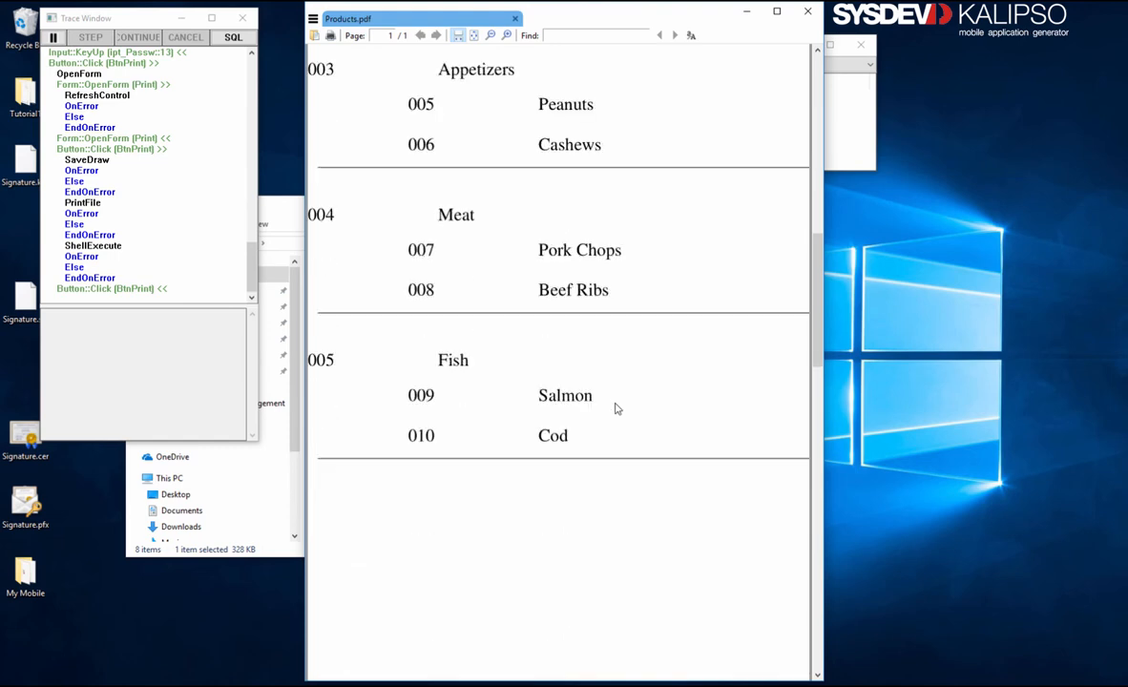
scroll(616, 408, "up", 15)
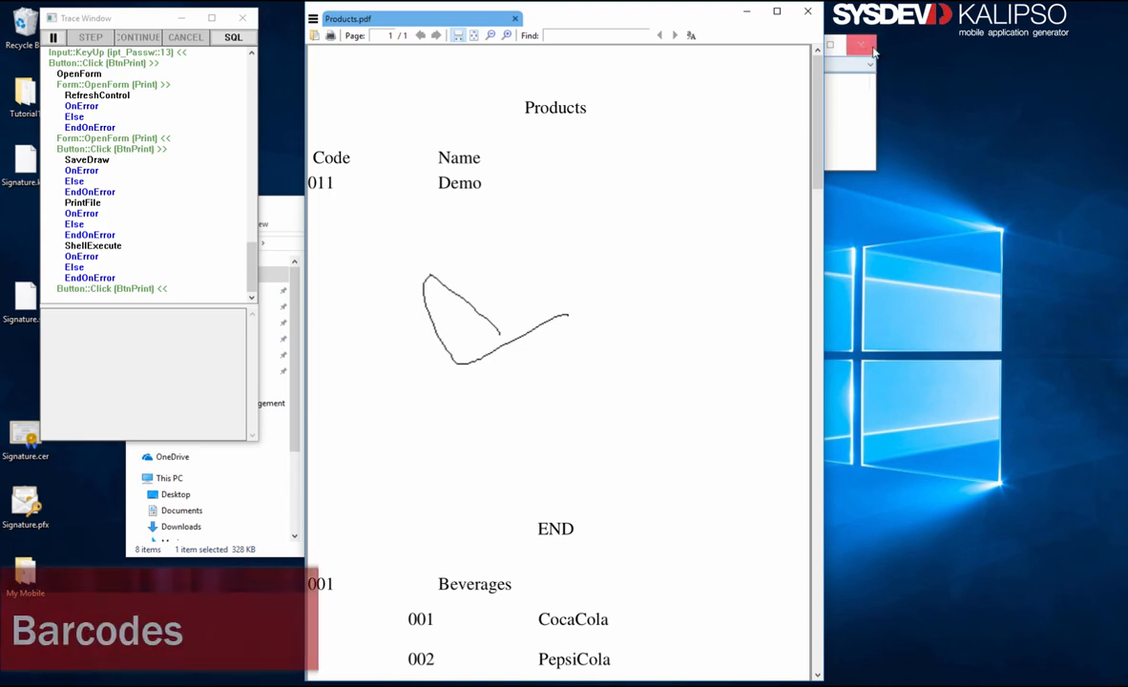
left_click(805, 11)
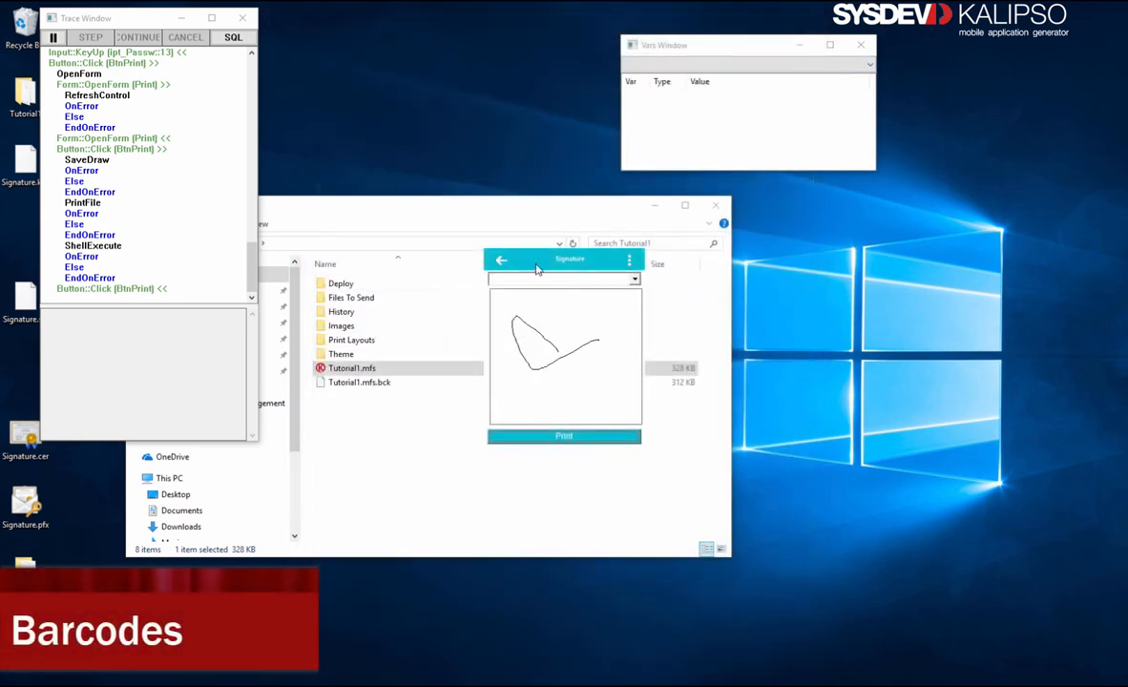
Step: Exit the test app and narrow the product [Name] field in LopProducts
left_click(499, 260)
left_click(499, 261)
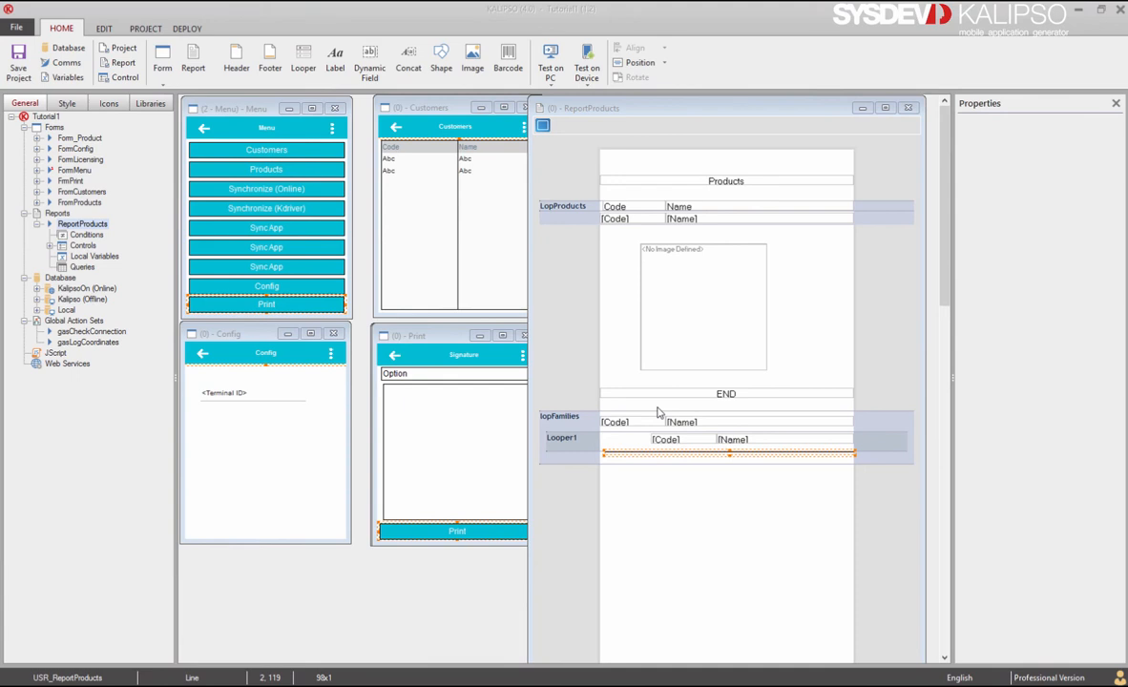
left_click(714, 220)
left_click_drag(856, 219, 751, 221)
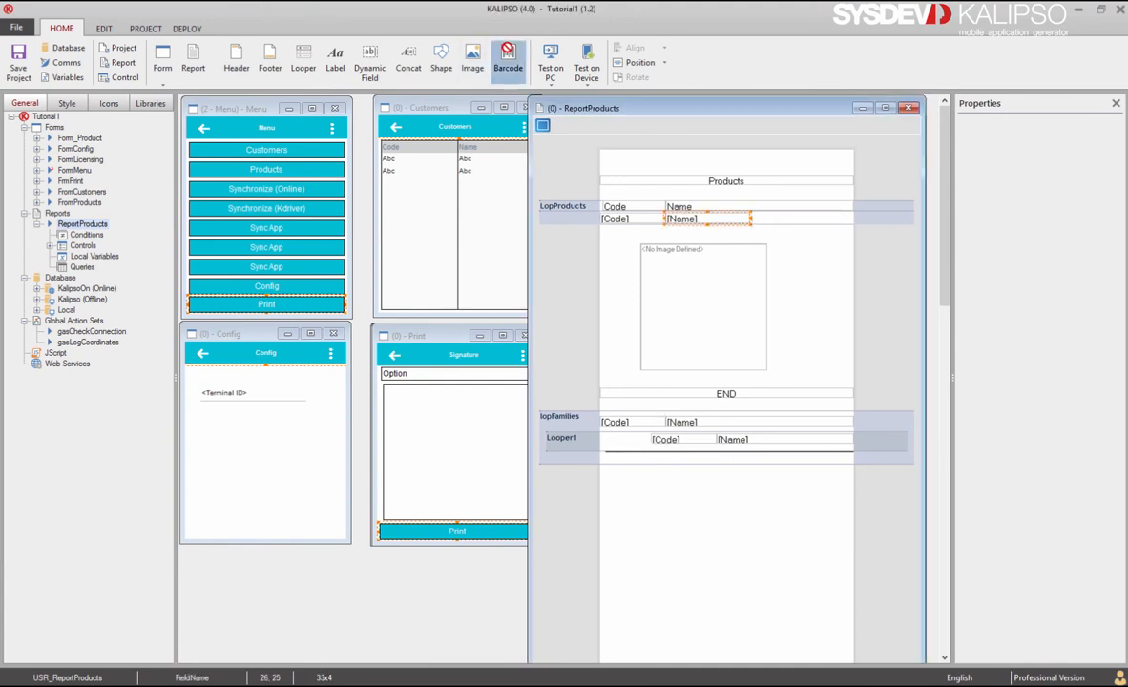
Step: Place a Code 128 barcode named bcdProduct beside the product name
left_click(755, 219)
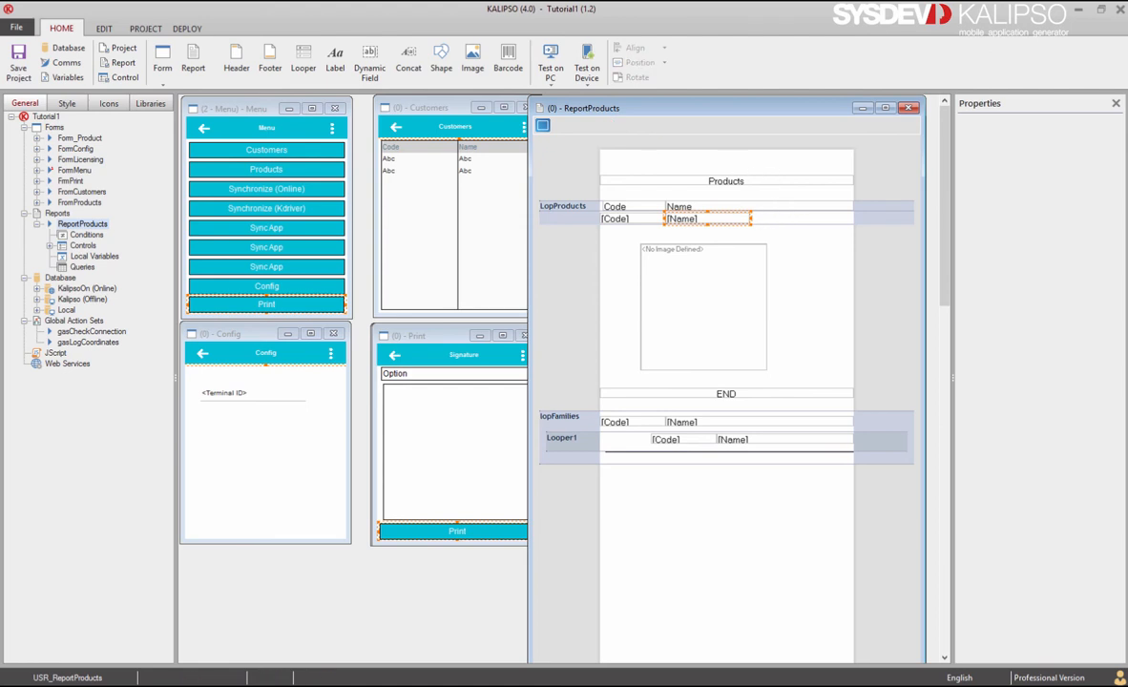
left_click(344, 165)
key("BackSpace")
key("BackSpace")
key("BackSpace")
key("BackSpace")
key("BackSpace")
key("BackSpace")
key("BackSpace")
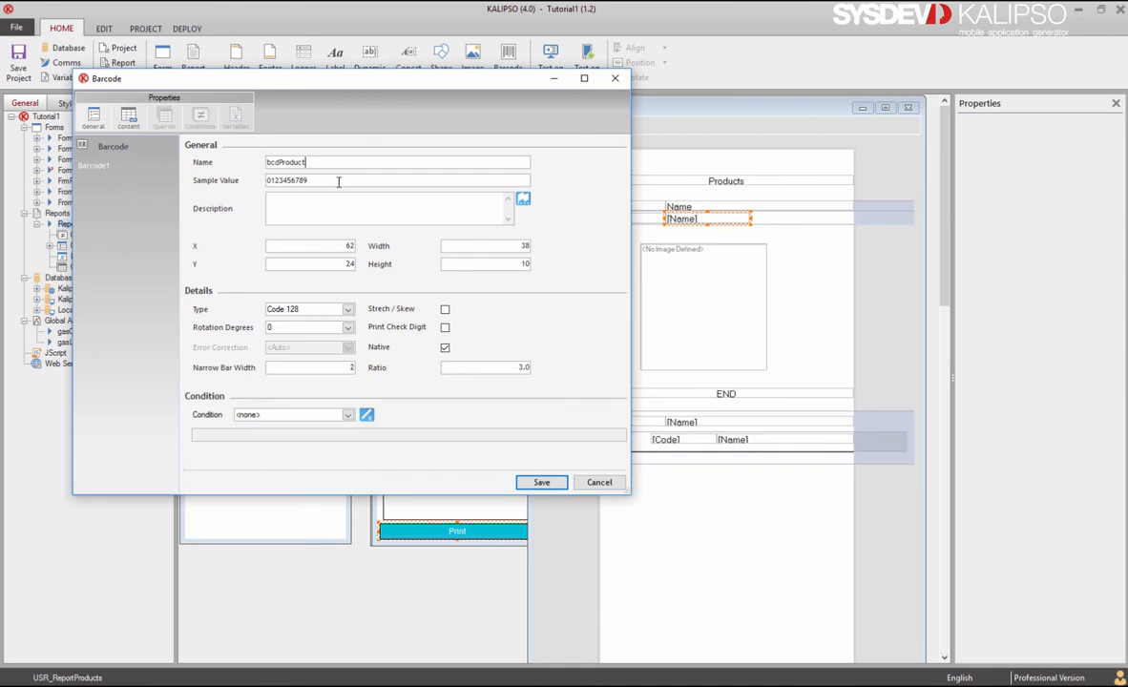
left_click(348, 310)
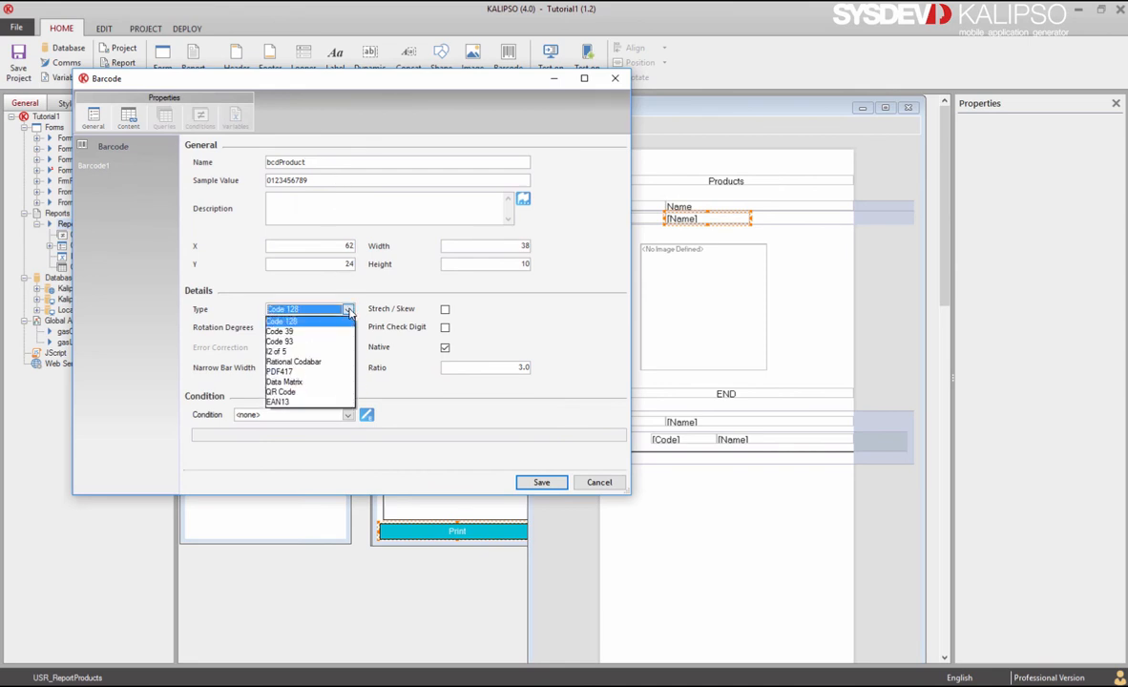
left_click(358, 303)
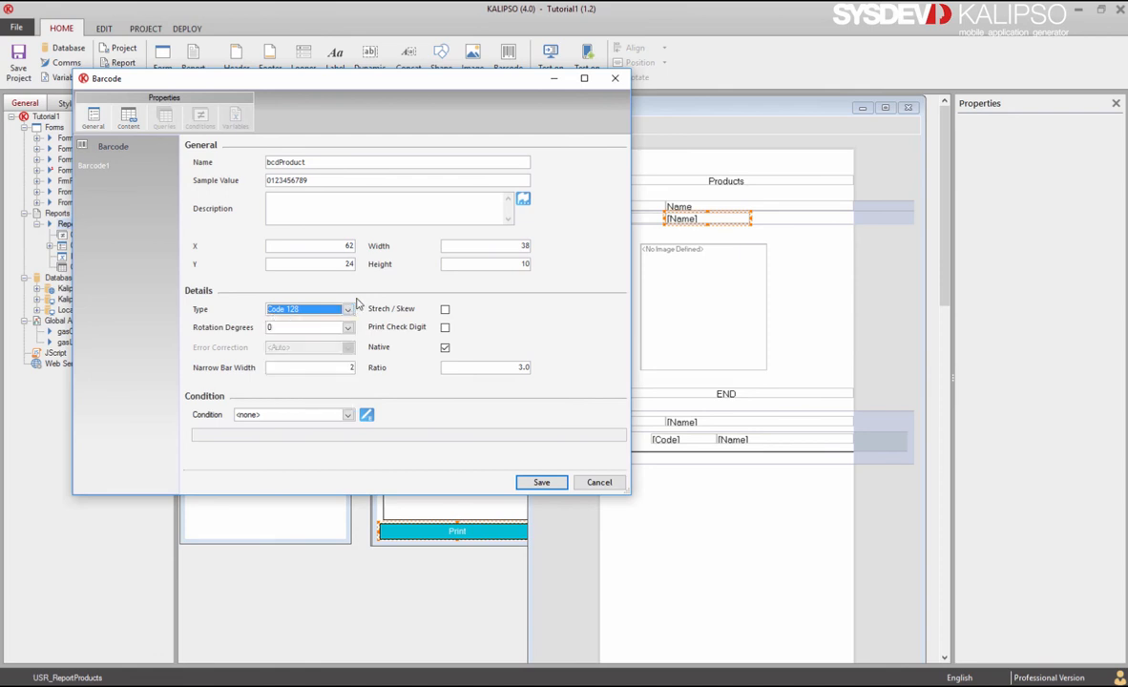
Step: Feed the barcode from the Products query's Code column, save, and shorten it
left_click(128, 118)
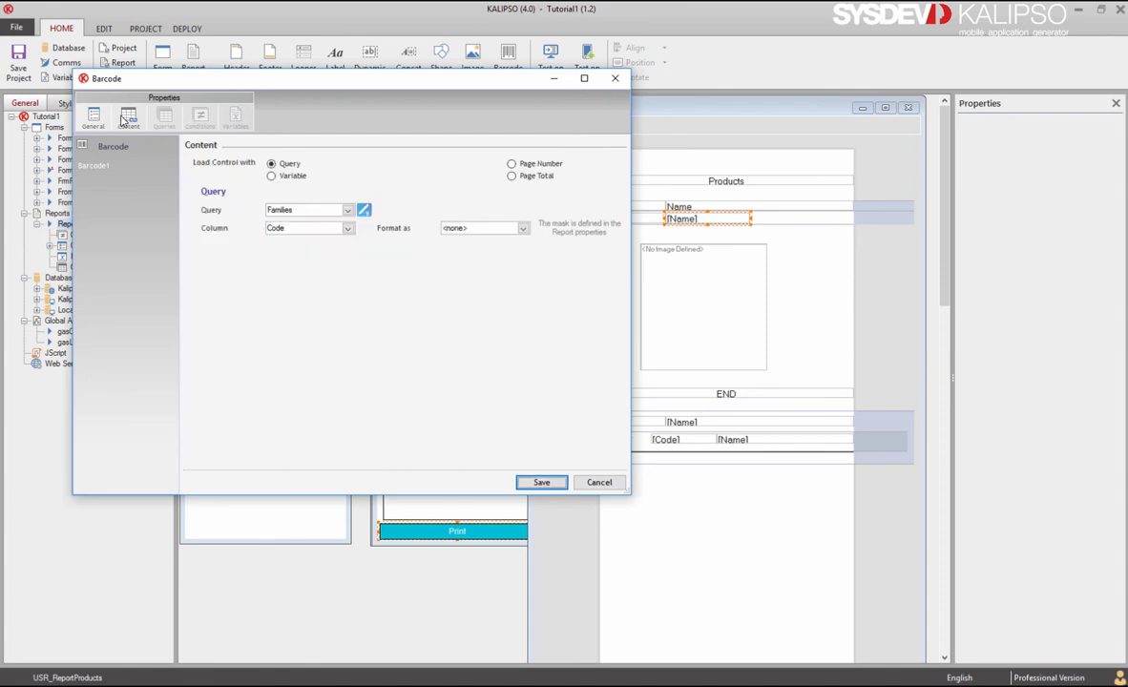
left_click(325, 210)
left_click(310, 242)
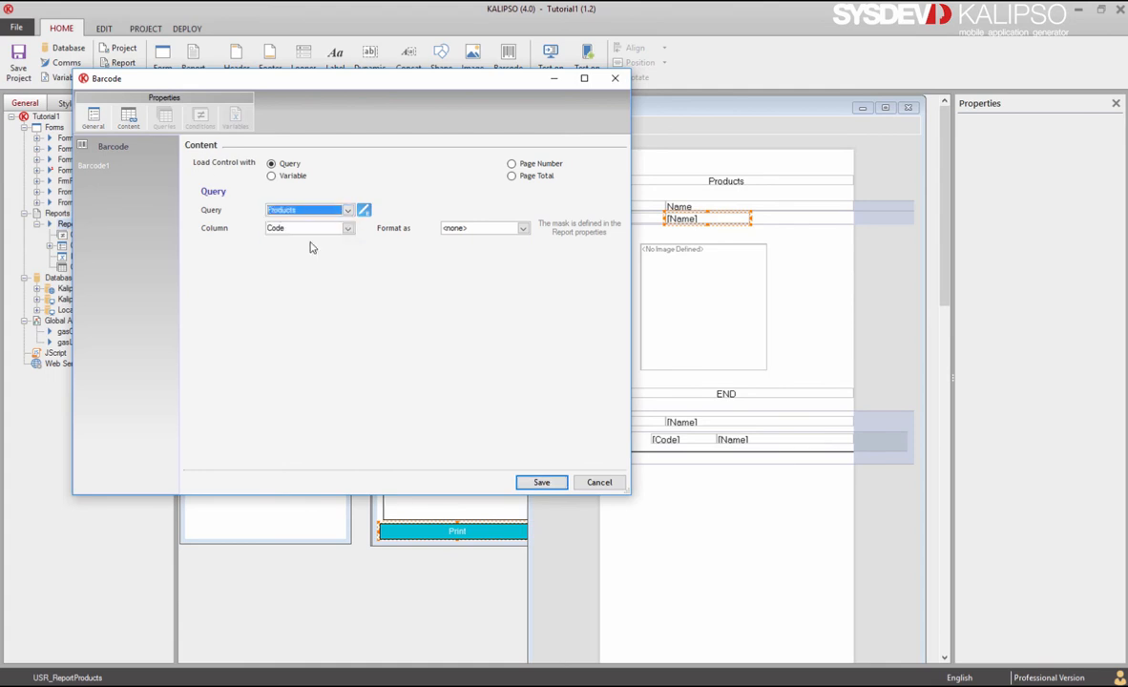
left_click(537, 484)
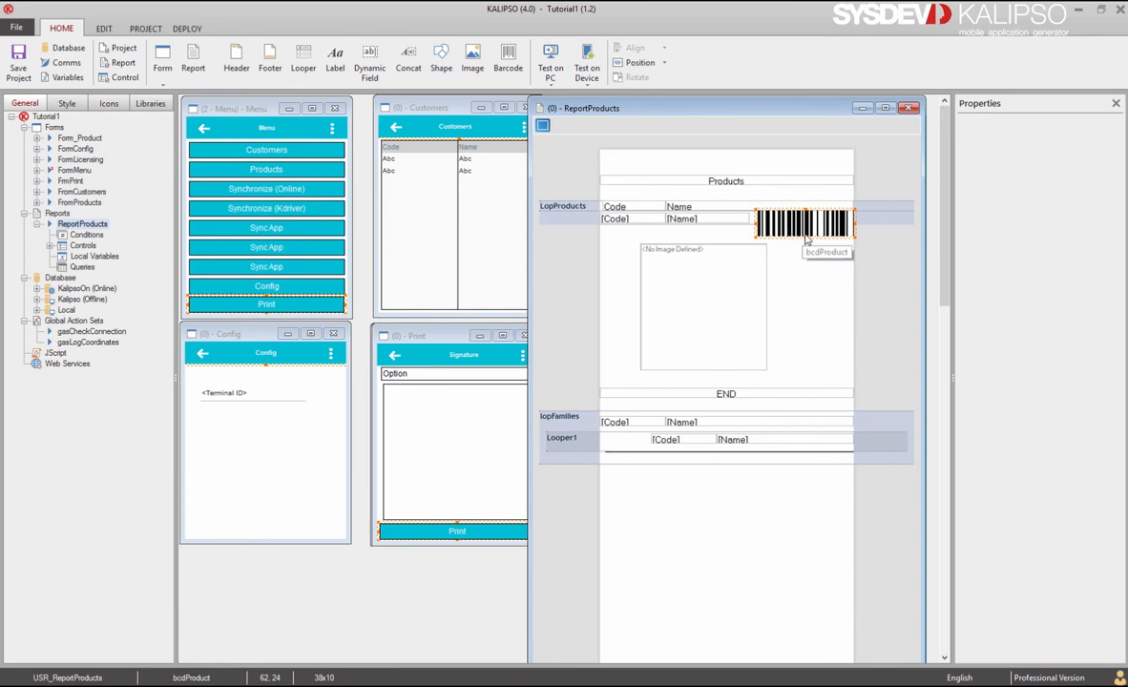
left_click_drag(805, 239, 805, 222)
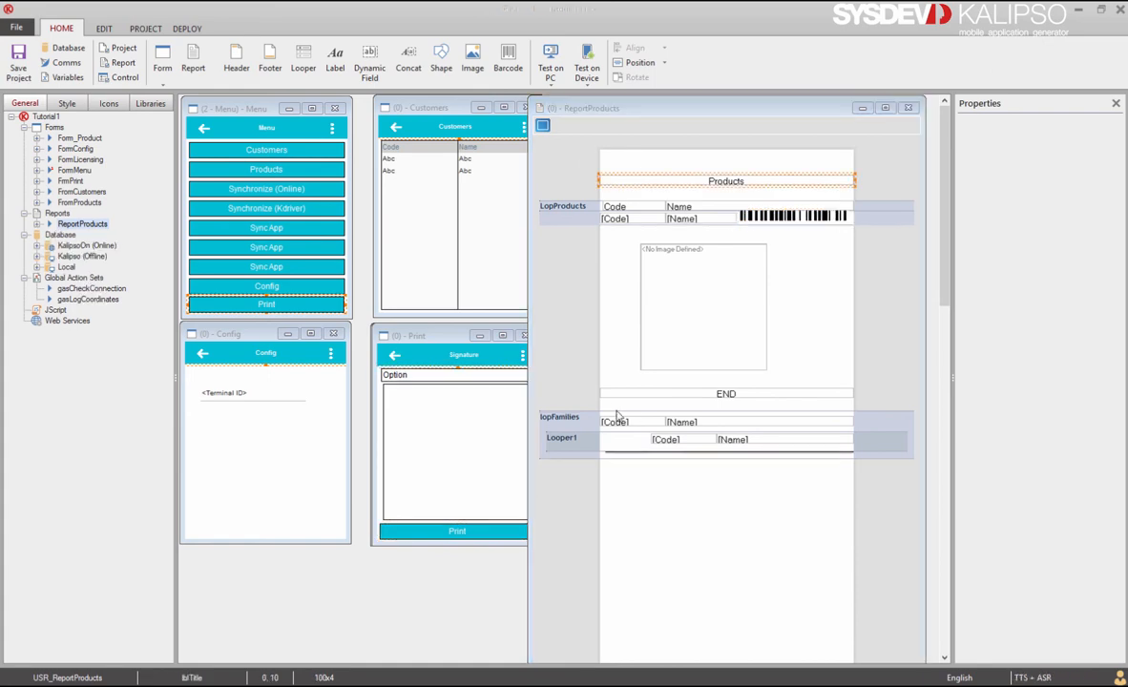
Step: Launch the PC simulator and log in to the test app
left_click(552, 73)
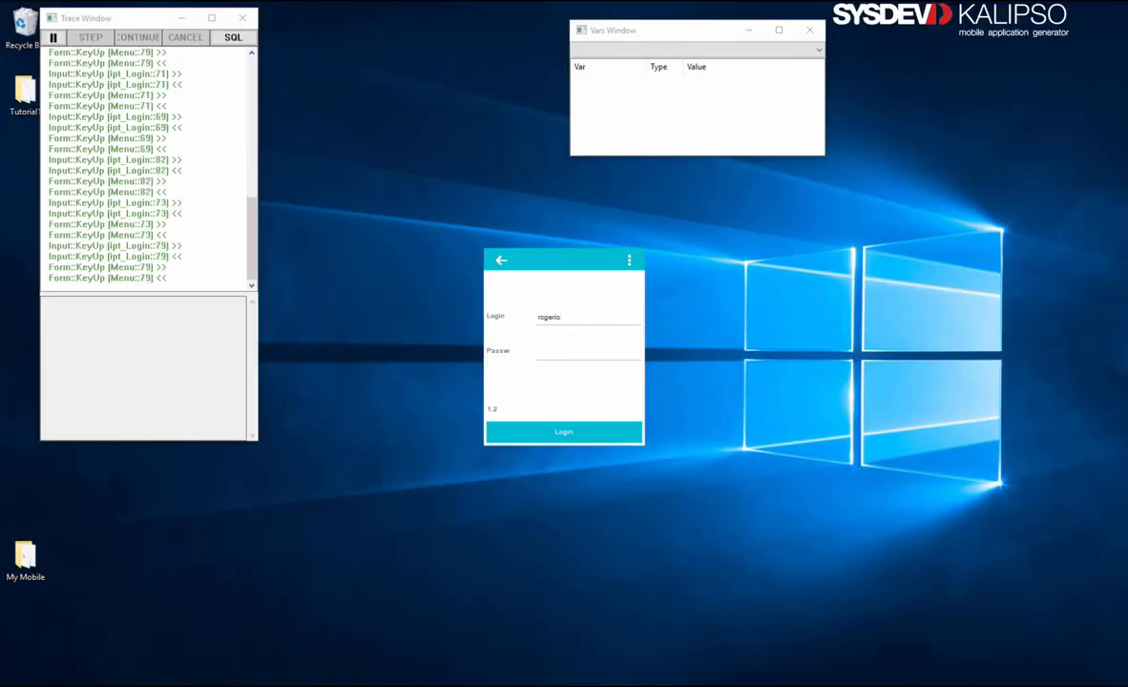
type("1")
key("Return")
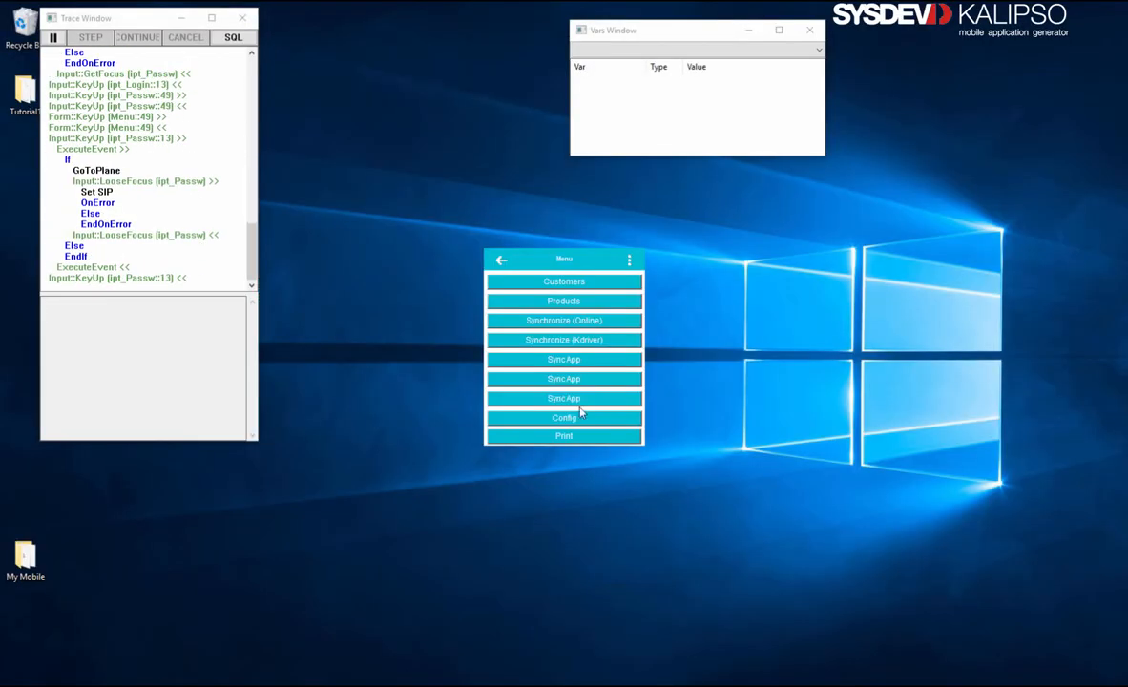
Step: Print the Products report for --- ALL --- families with a signature
left_click(571, 437)
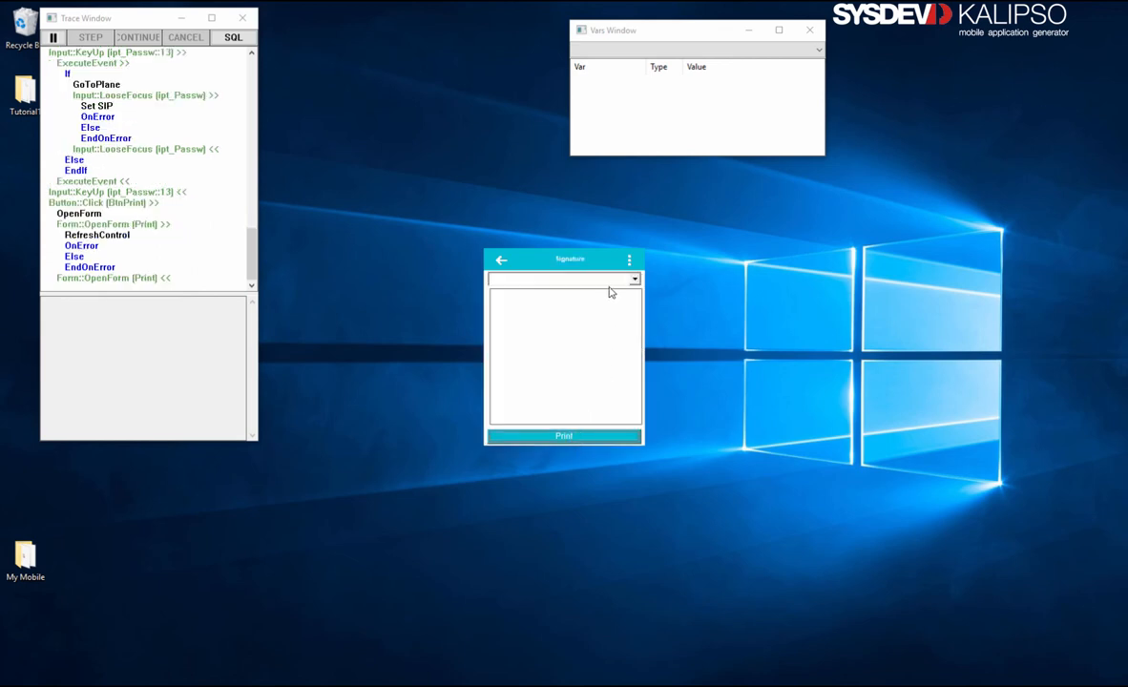
left_click(608, 280)
left_click(604, 304)
mouse_move(611, 320)
left_mouse_down()
mouse_move(537, 373)
mouse_move(573, 327)
left_mouse_up()
left_click(570, 435)
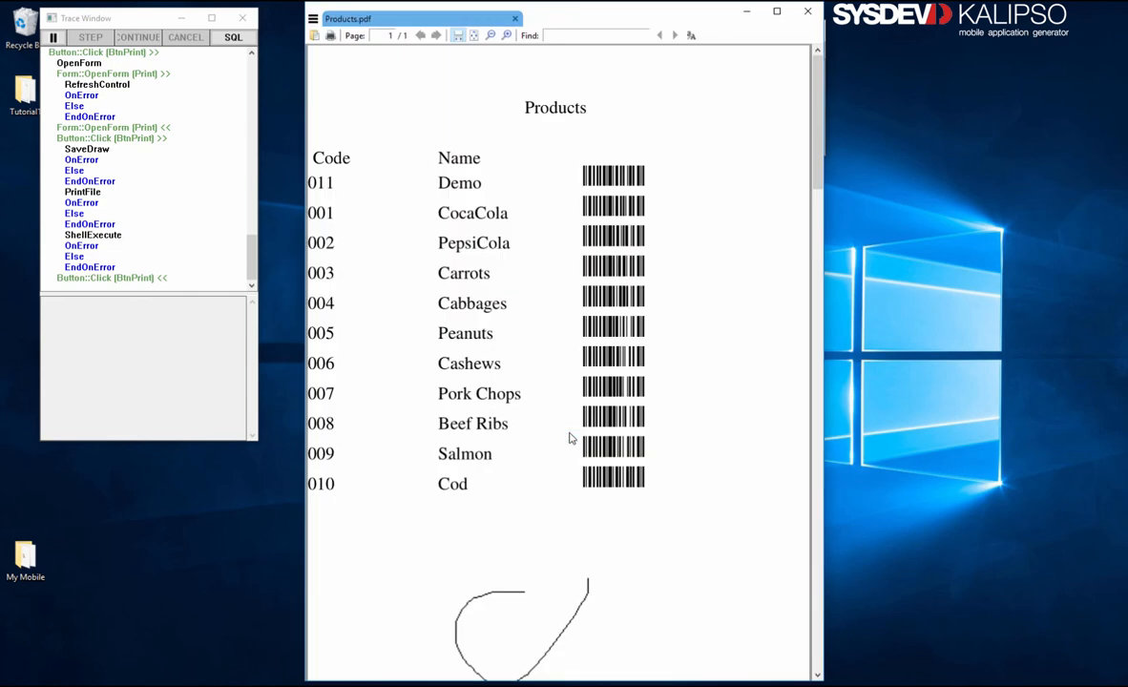
Step: Confirm every product in Products.pdf shows a barcode, then close the PDF
scroll(569, 437, "down", 2)
scroll(569, 438, "up", 2)
left_click(749, 10)
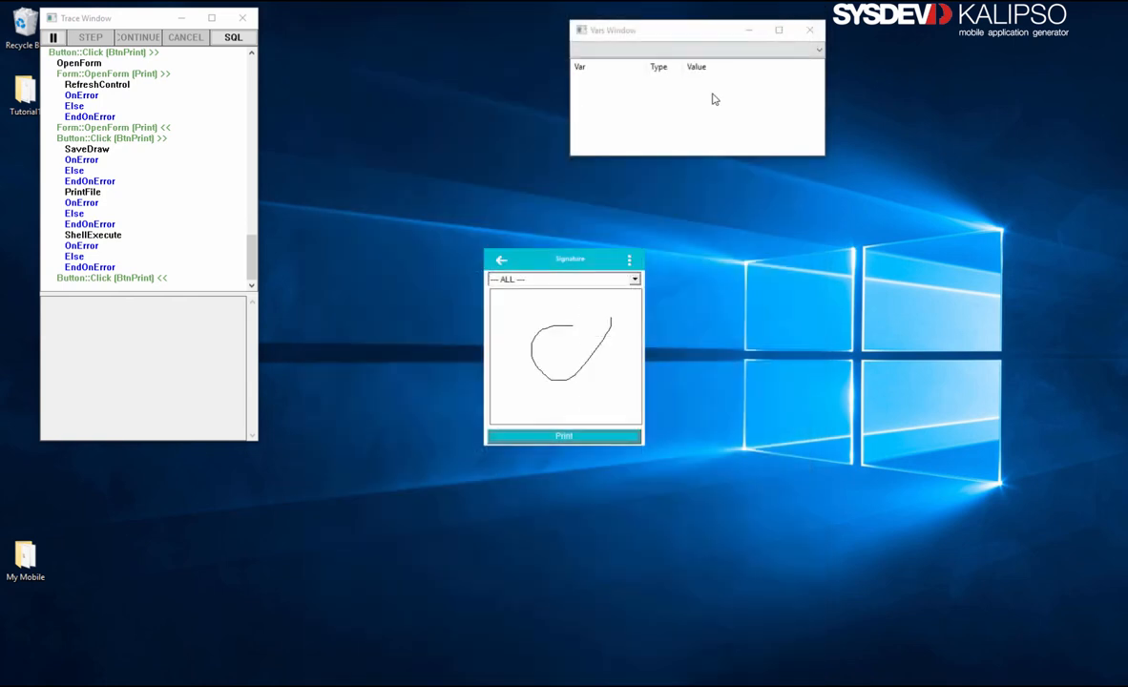
Step: Back out through the menu and login screens to exit the test app
left_click(501, 262)
left_click(501, 262)
left_click(502, 263)
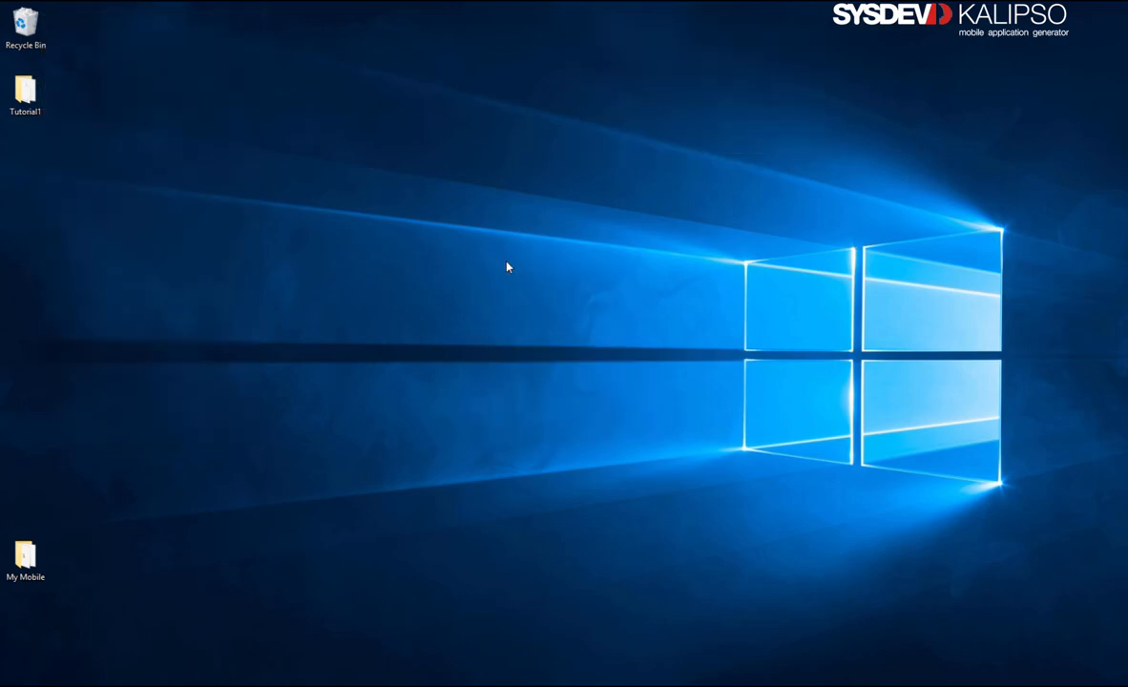
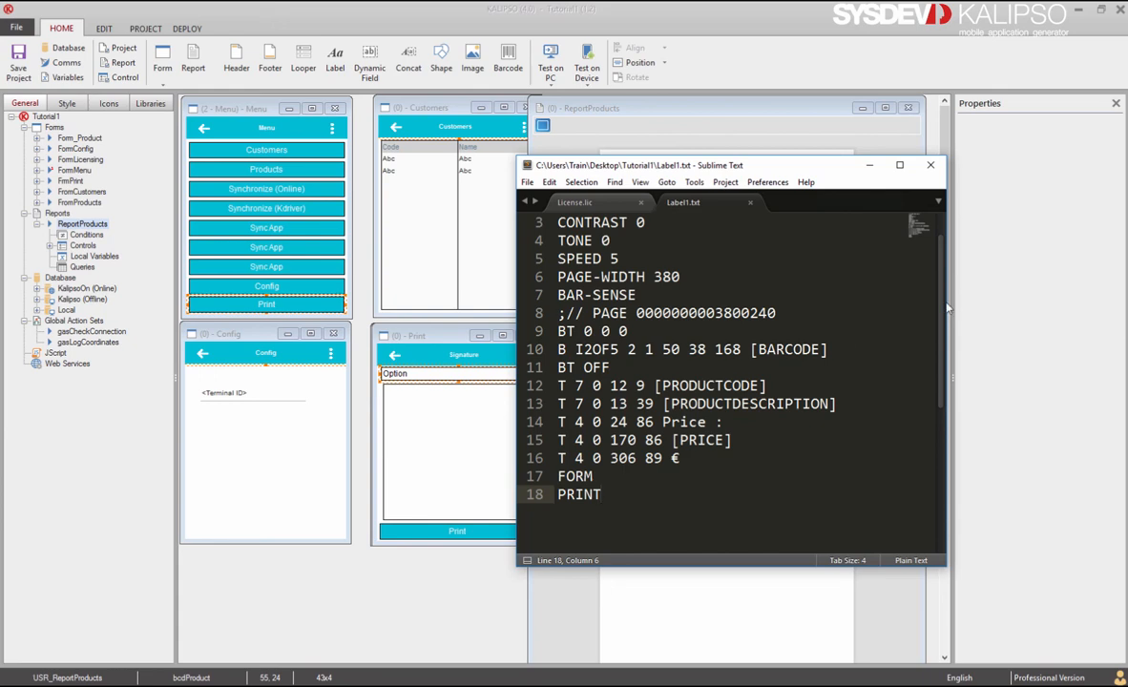
Step: Point out the BARCODE, PRODUCTCODE, PRODUCTDESCRIPTION and PRICE placeholders in Label1.txt
left_click(775, 349)
left_click(680, 385)
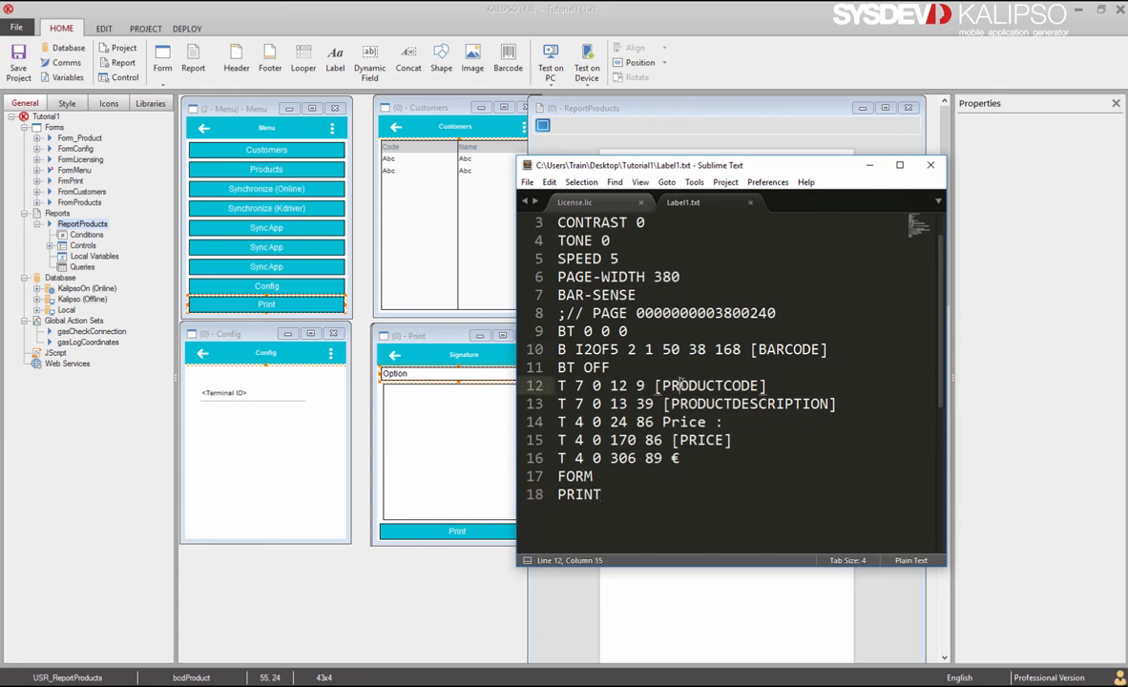
left_click(707, 404)
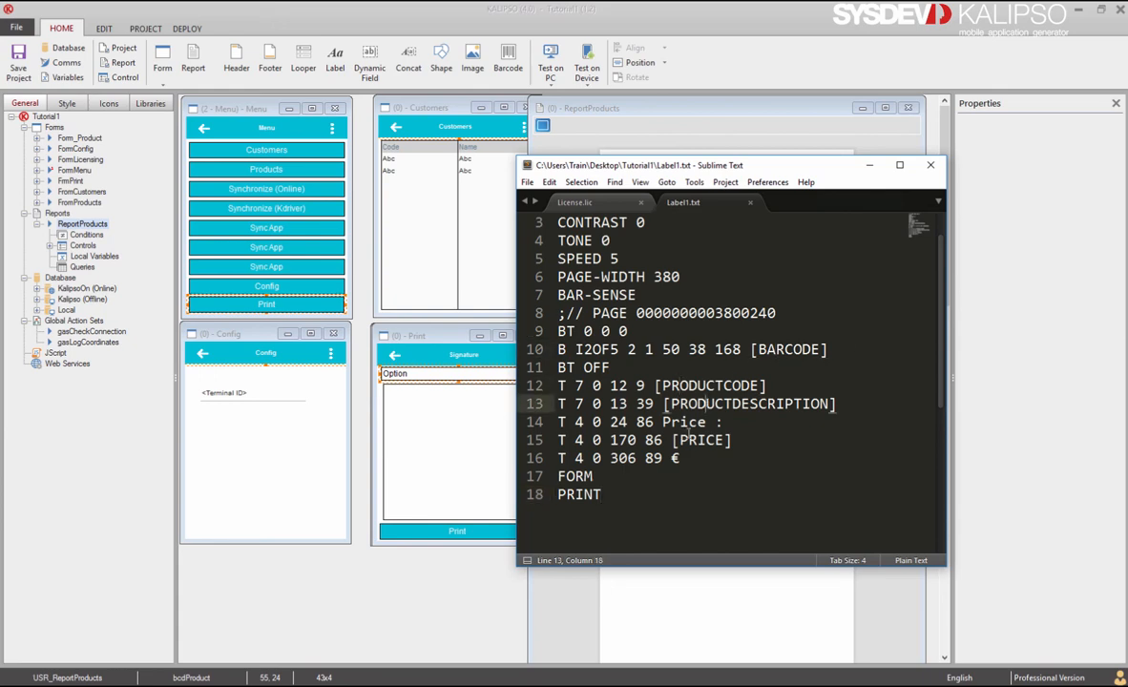
left_click(686, 440)
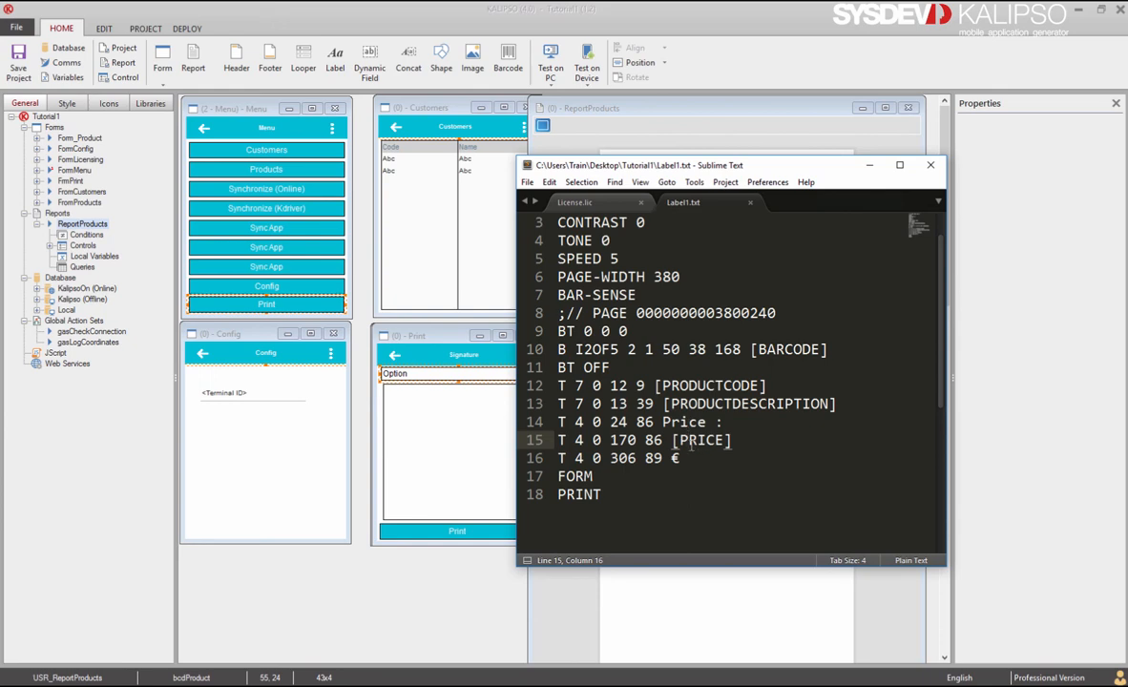
left_click_drag(657, 386, 769, 389)
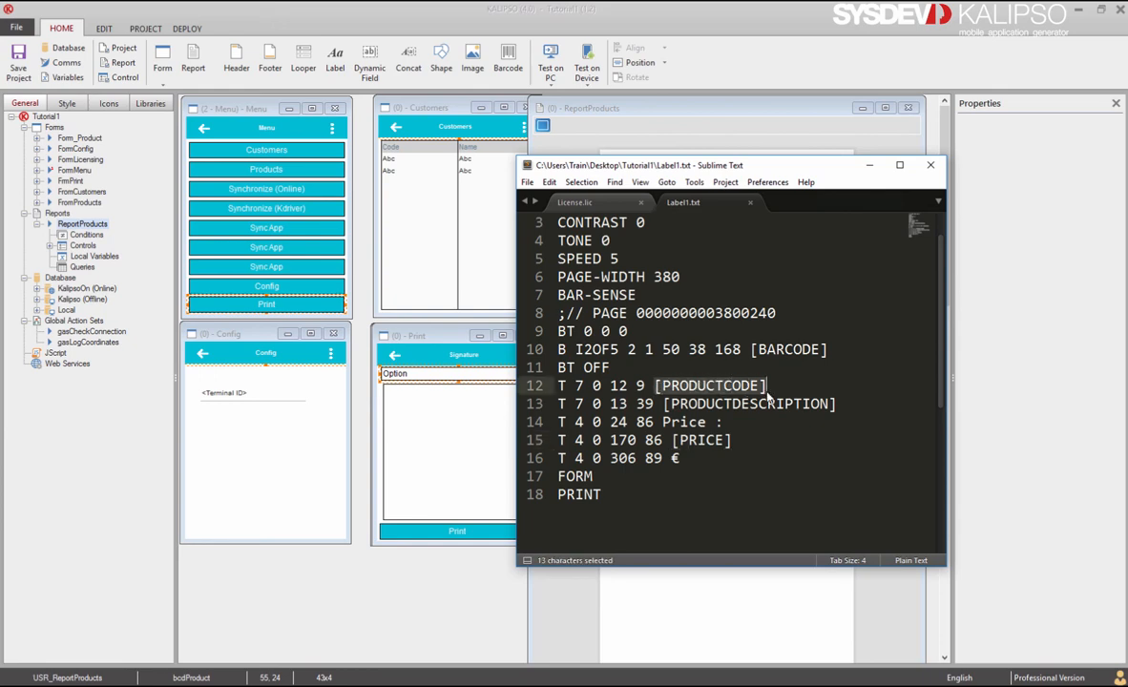
Step: Copy lines 3–18, CONTRAST through PRINT, of Label1.txt to the clipboard
left_click(608, 495)
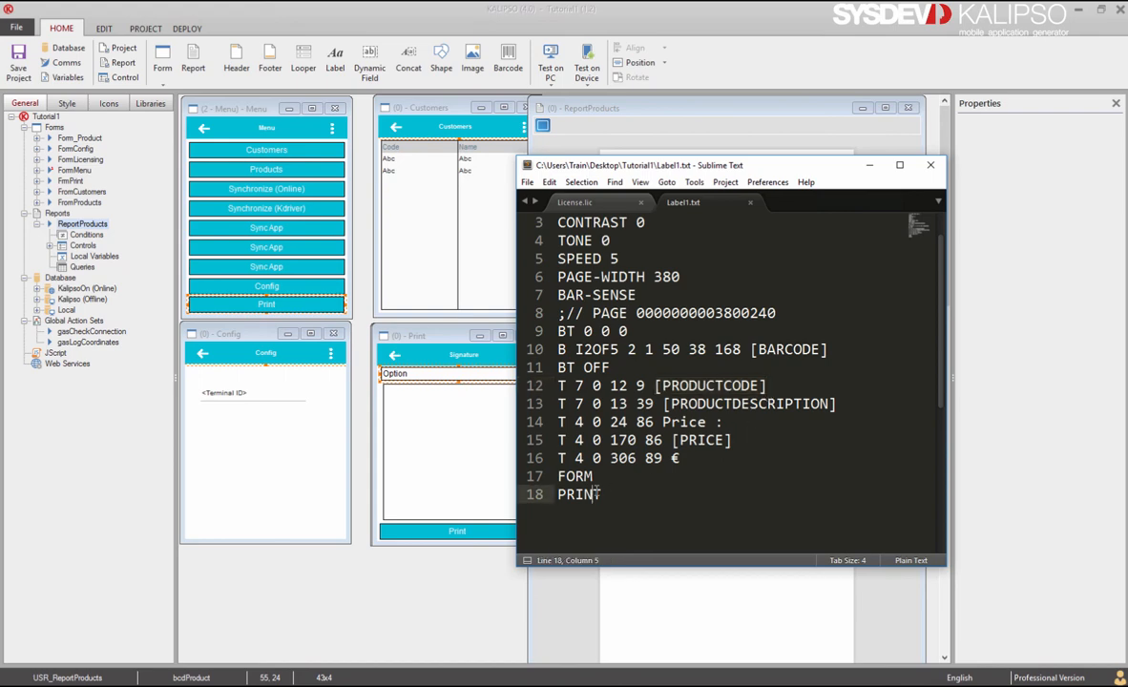
left_click_drag(618, 496, 536, 221)
key("ctrl+c")
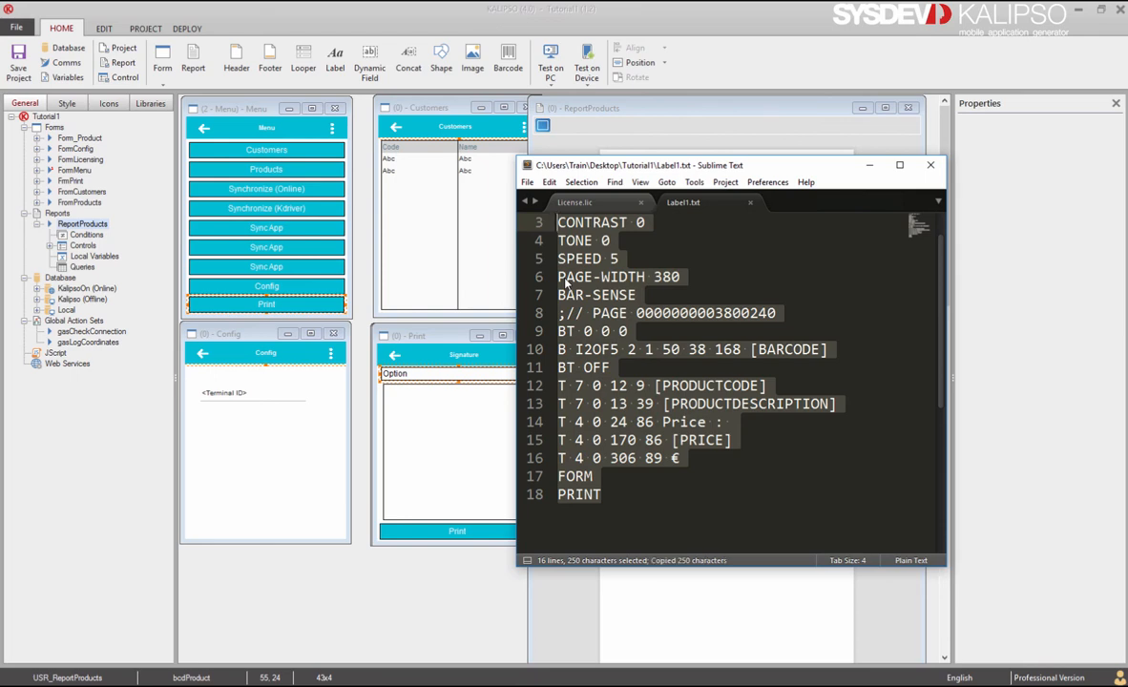
Step: Back in Kalipso, close the ReportProducts window and show the tbl_Products event actions
left_click(869, 167)
left_click(908, 108)
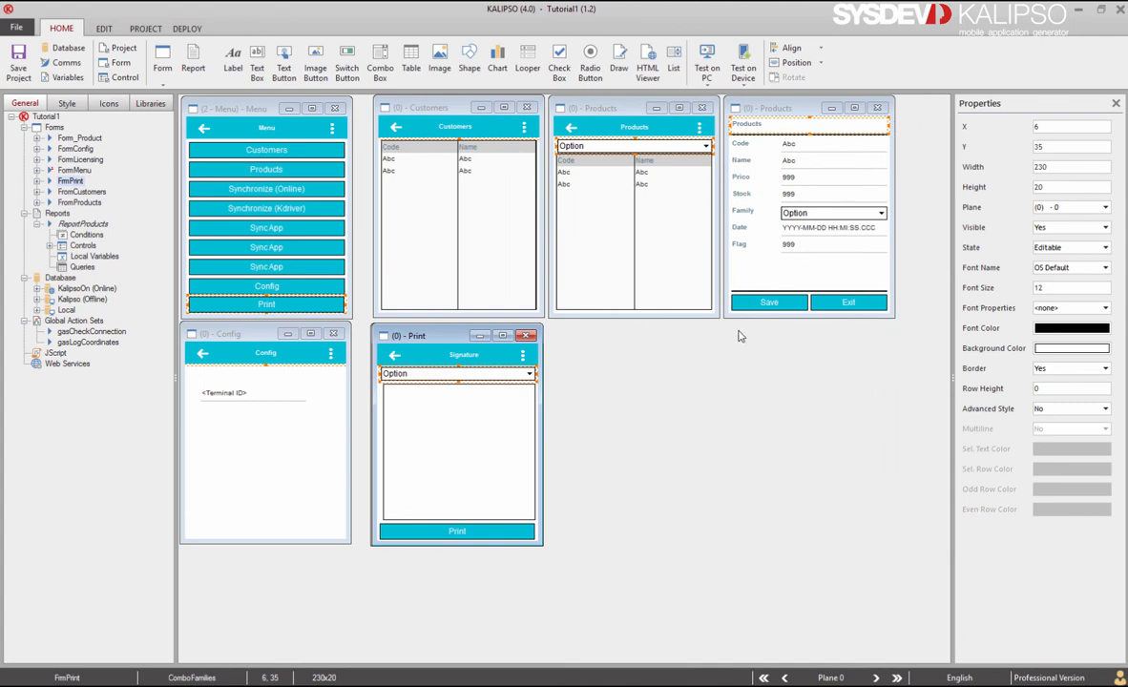
left_click(622, 254)
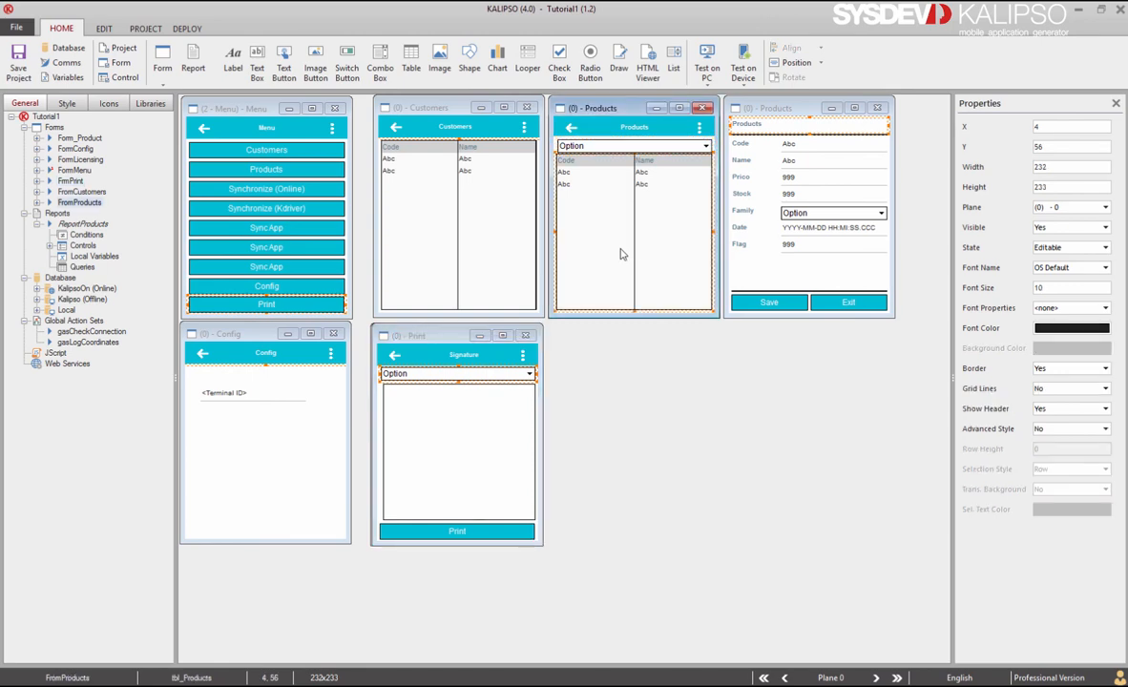
double_click(621, 254)
left_click(662, 183)
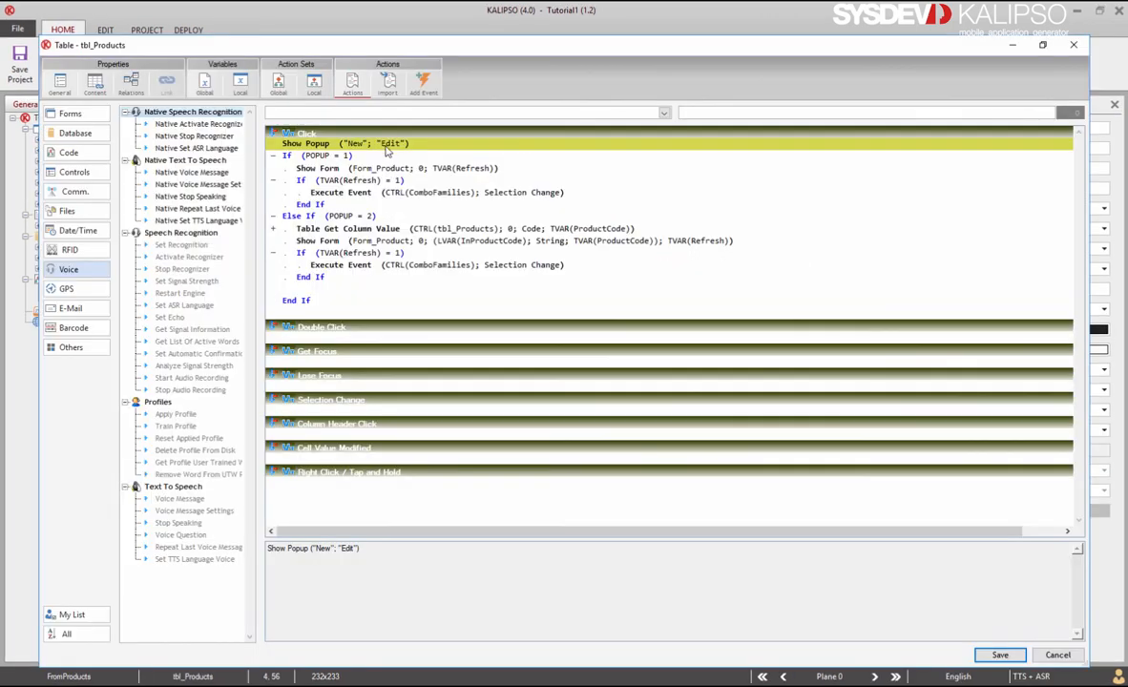
Step: Add a 'Print Label' option to the table's Show Popup list
double_click(358, 139)
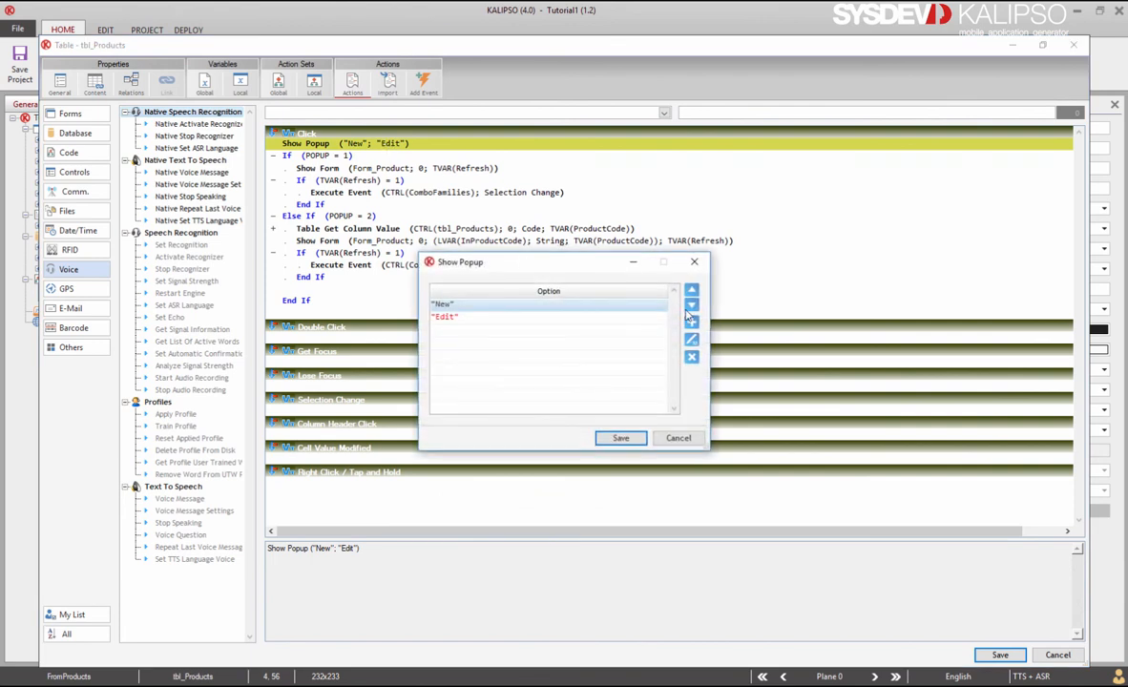
left_click(691, 321)
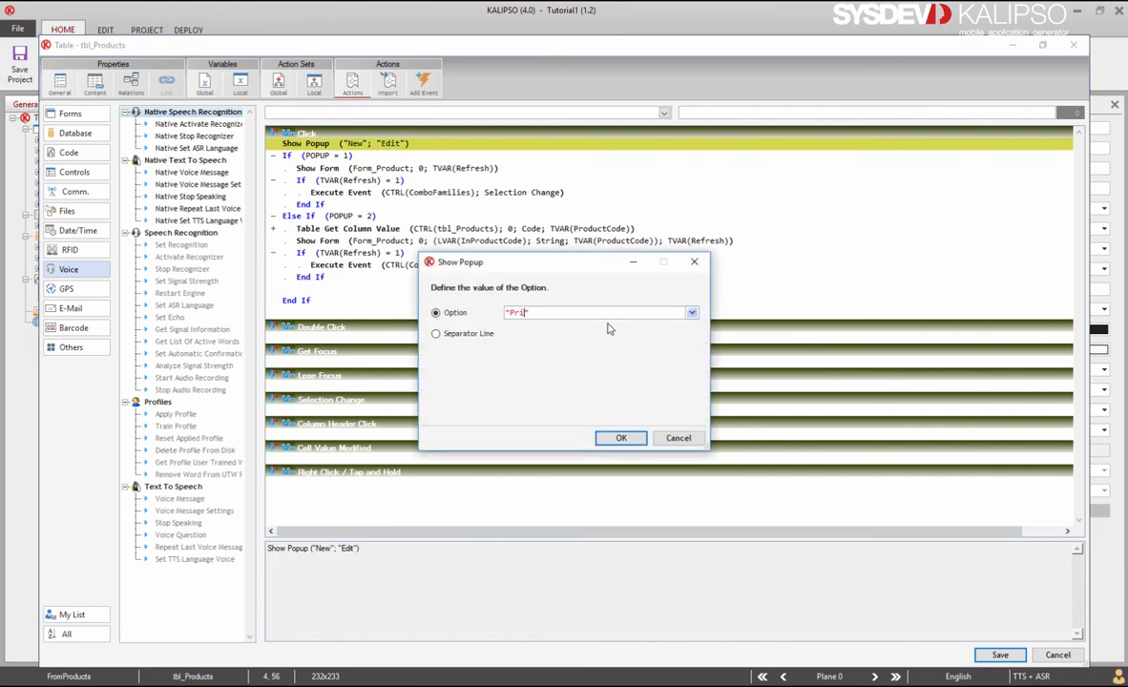
type("\"Print Label\"")
left_click(622, 438)
left_click(622, 438)
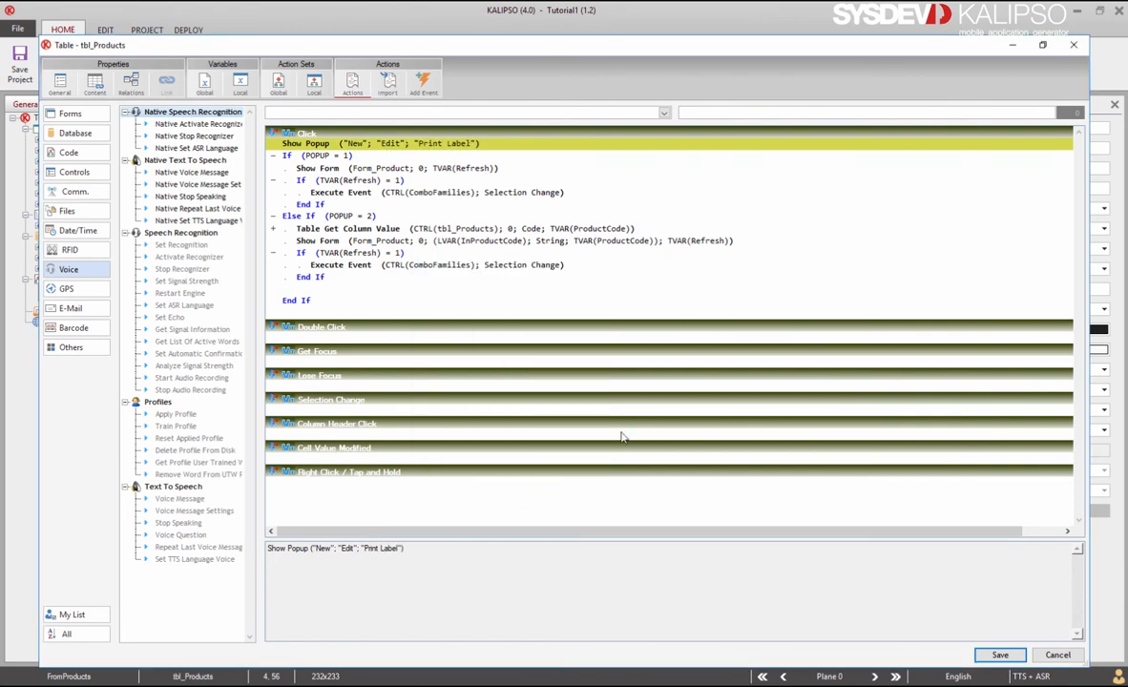
Step: Paste a copy of the Else If line after End If and change it to POPUP = 3
left_click(368, 218)
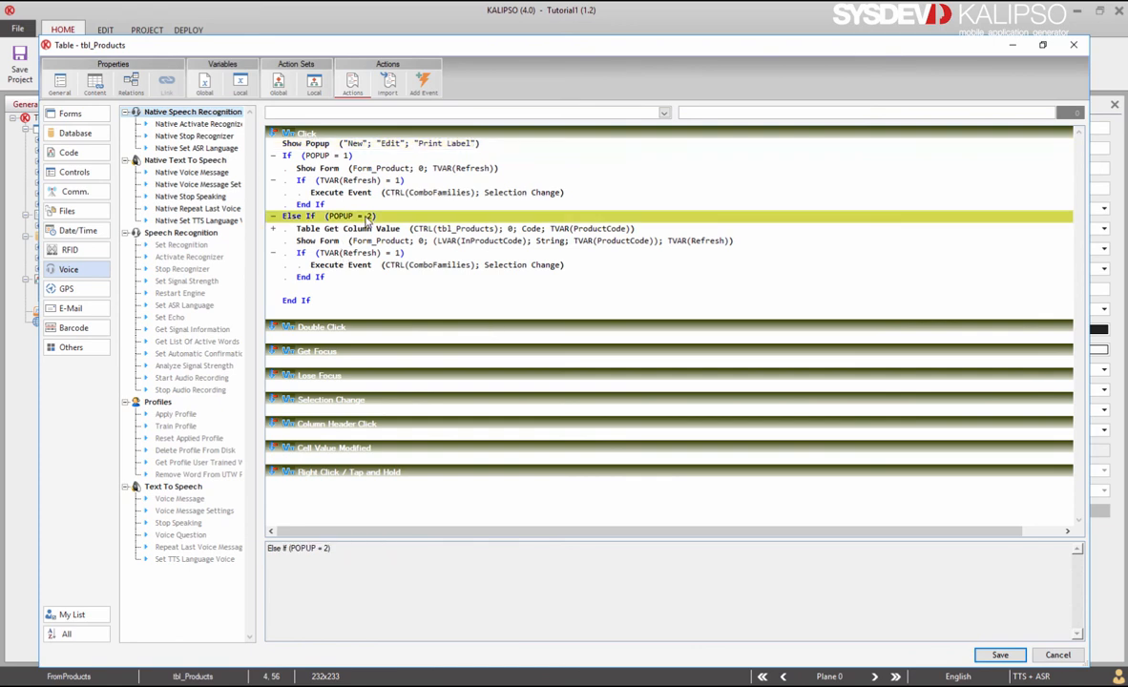
left_click(323, 280)
left_click(320, 290)
key("ctrl+v")
double_click(372, 304)
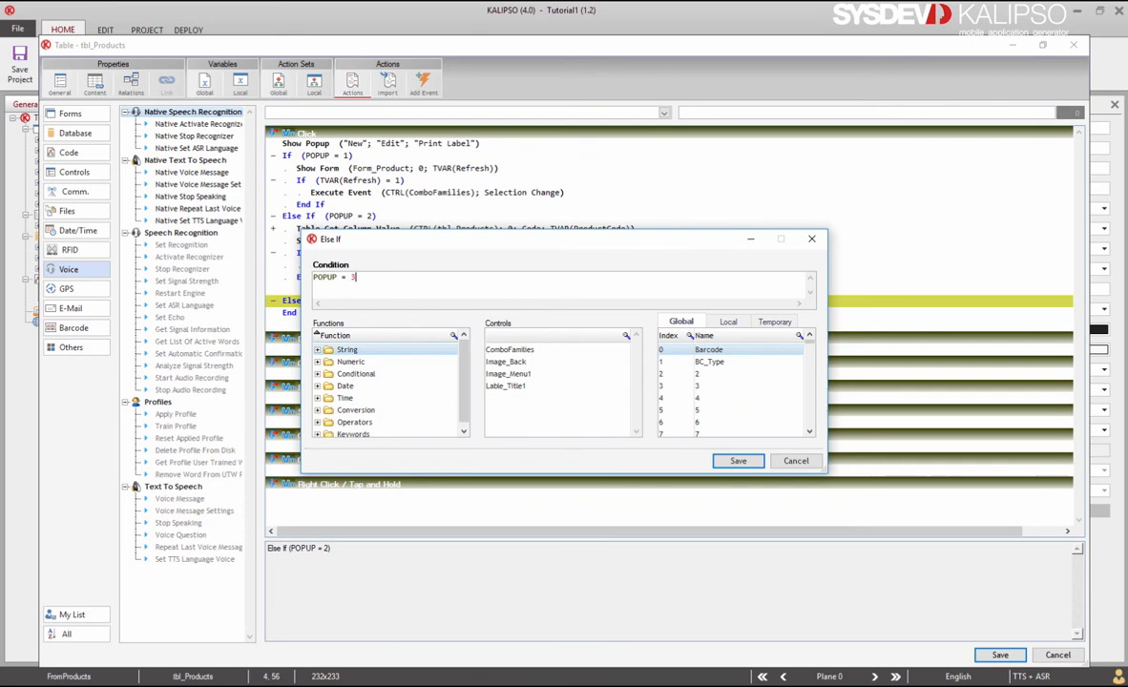
left_click(737, 461)
left_click(395, 230)
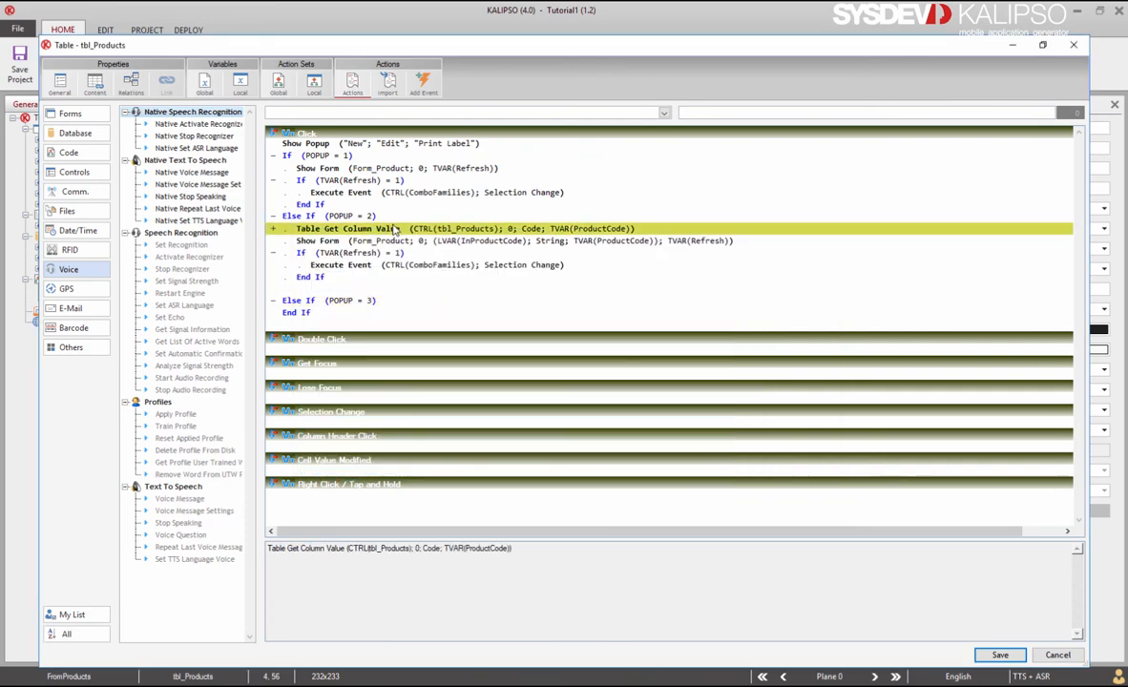
Step: Paste the Table Get Column Value line into the POPUP = 3 branch and add a SELECT action
left_click(355, 302)
key("ctrl+v")
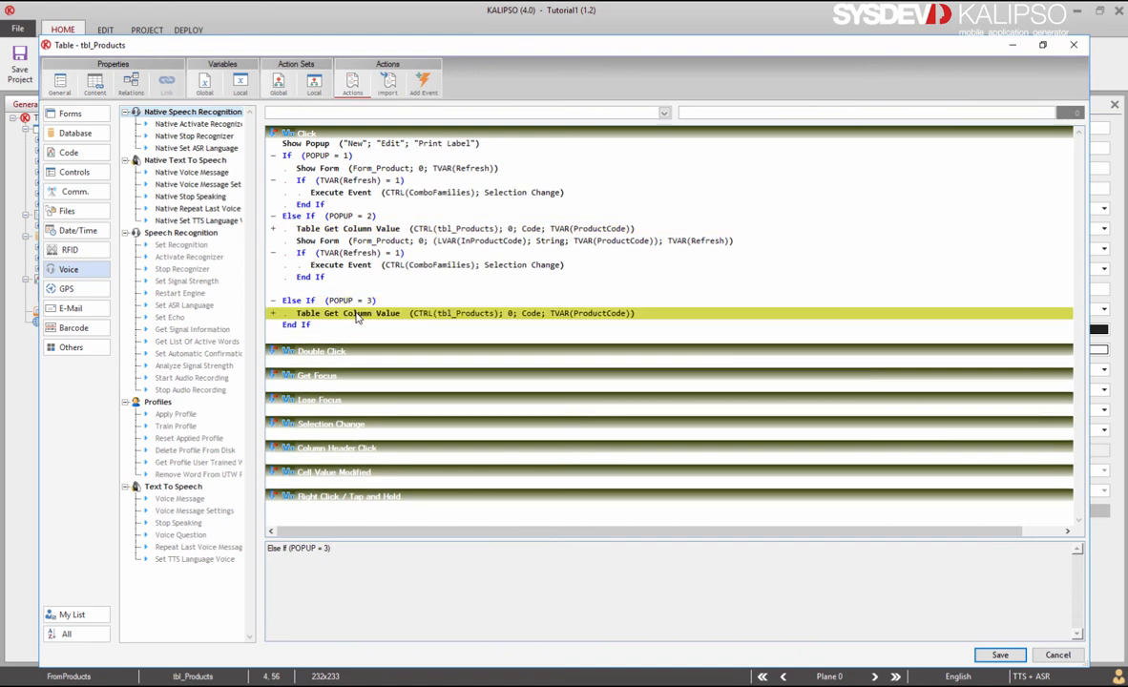
type("SELECT")
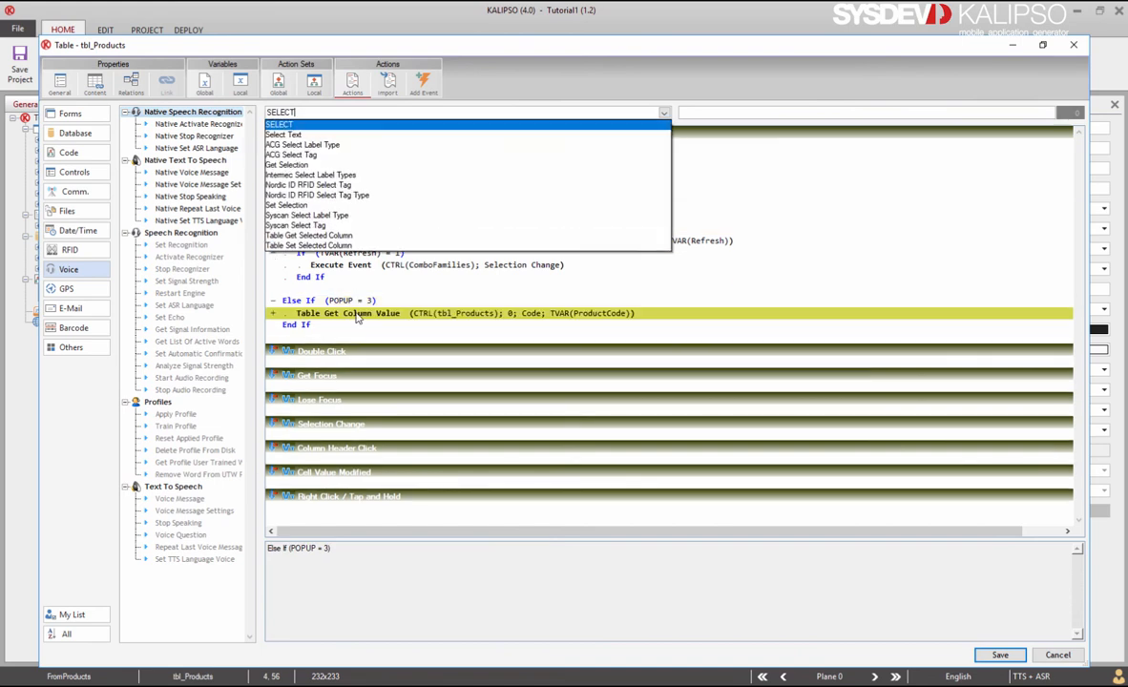
left_click(425, 125)
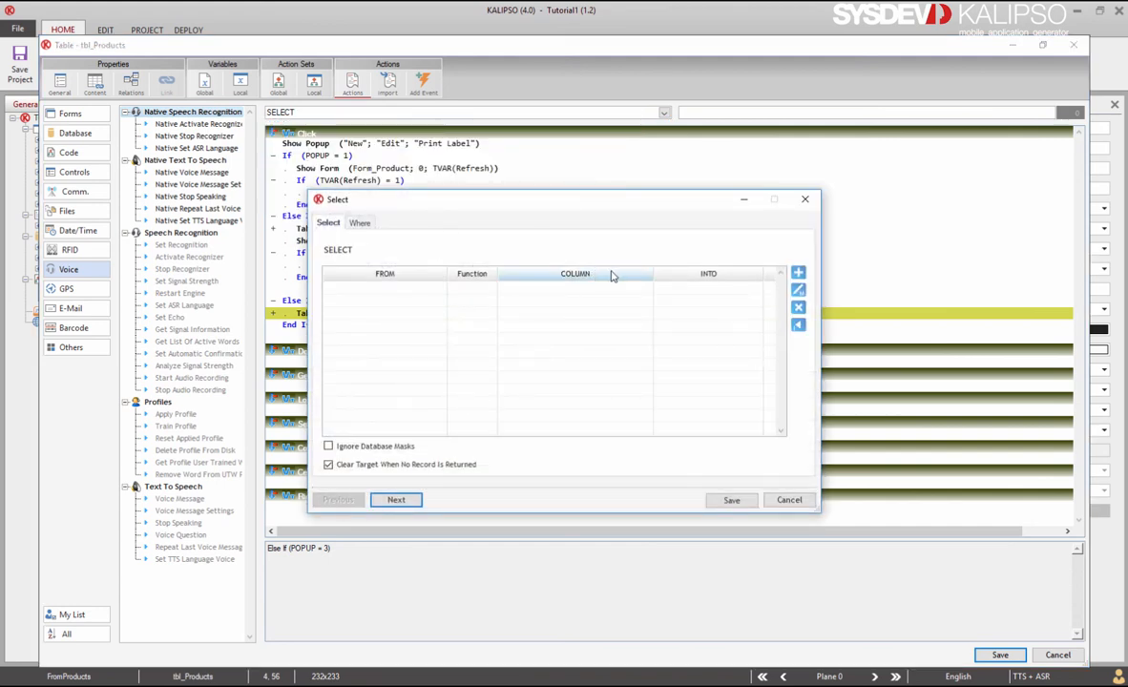
Step: Select Products.Name into temporary variable 2, renamed ProductName
left_click(798, 274)
left_click(635, 285)
left_click(584, 329)
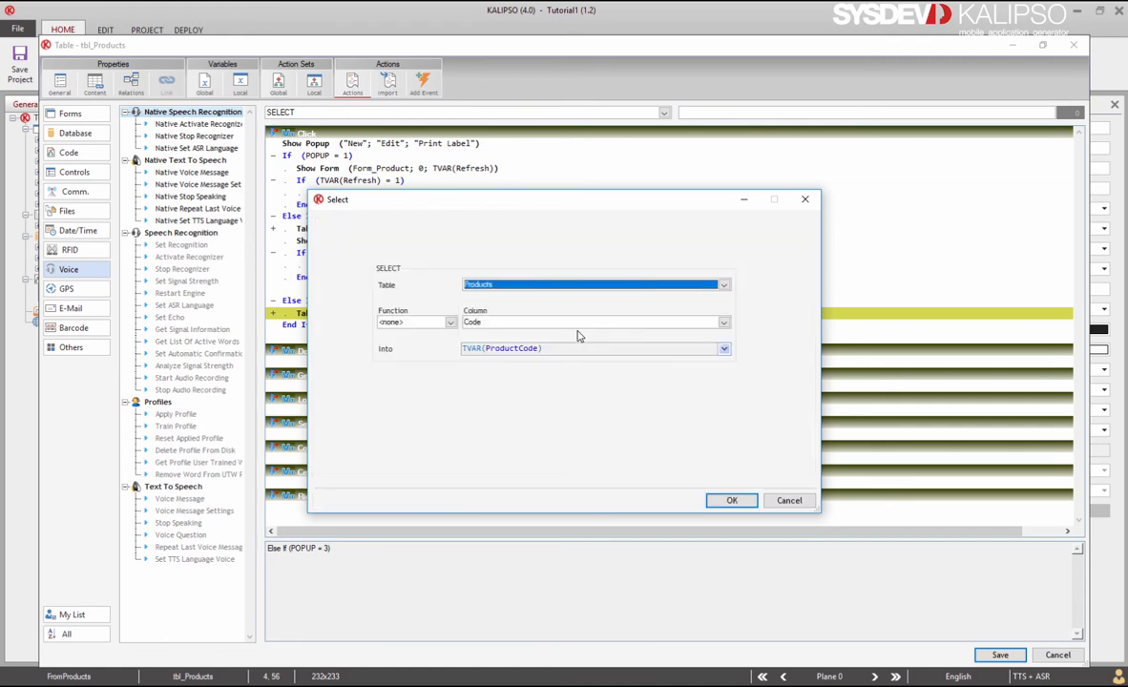
left_click(586, 325)
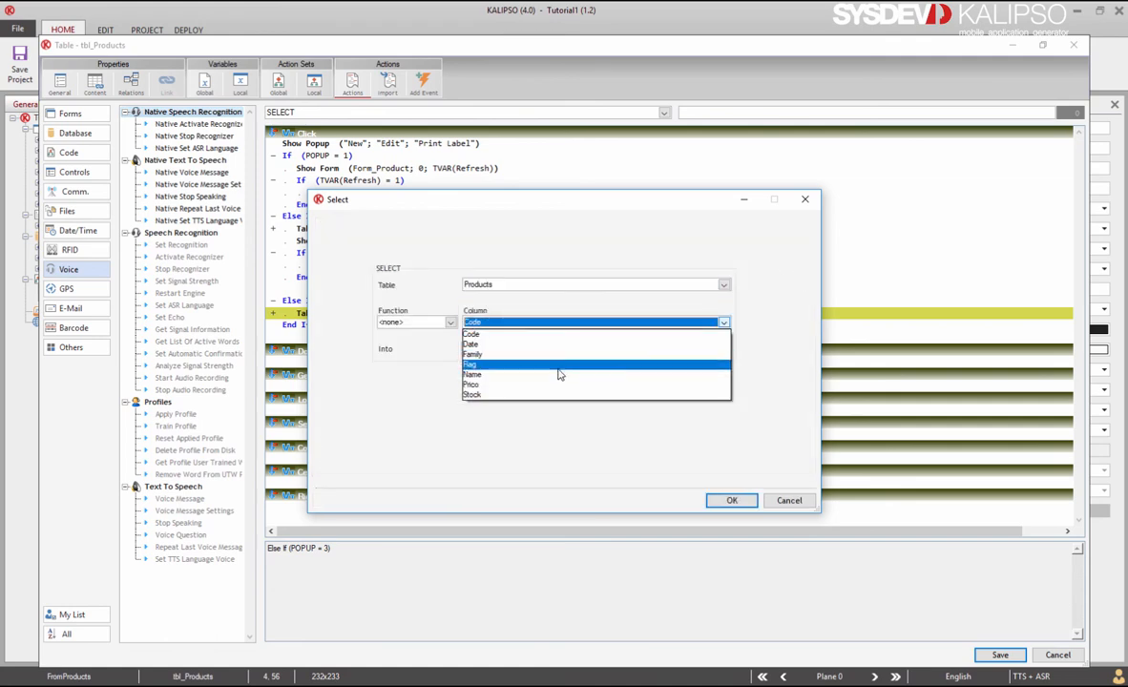
left_click(561, 359)
left_click(725, 349)
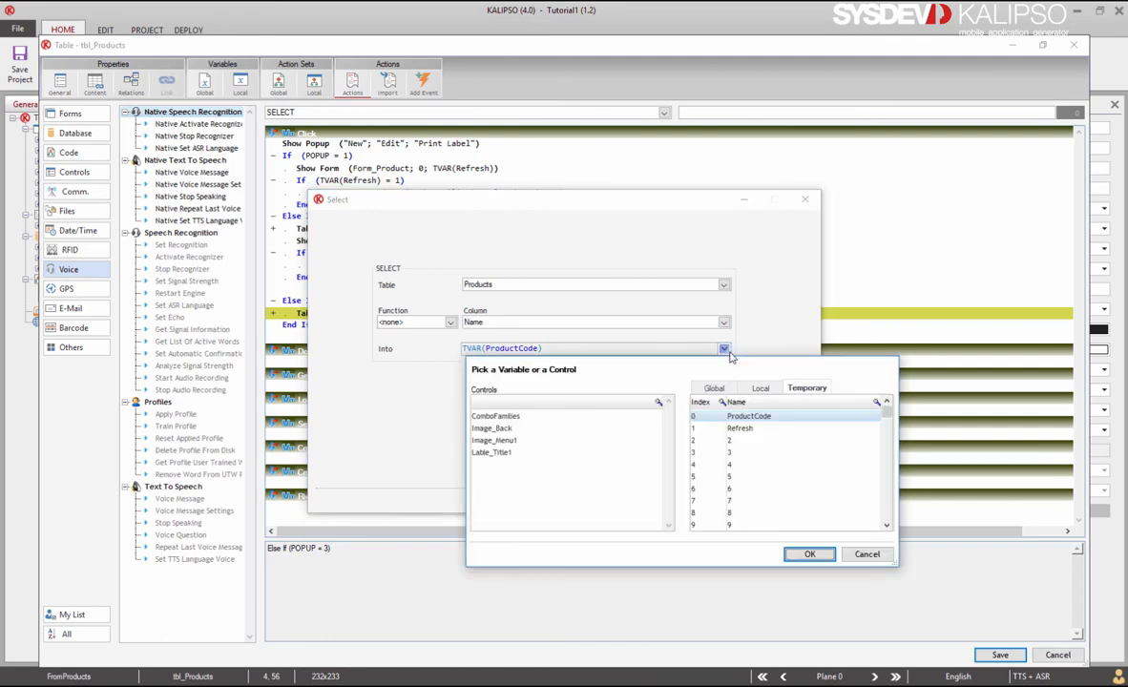
right_click(741, 443)
left_click(755, 466)
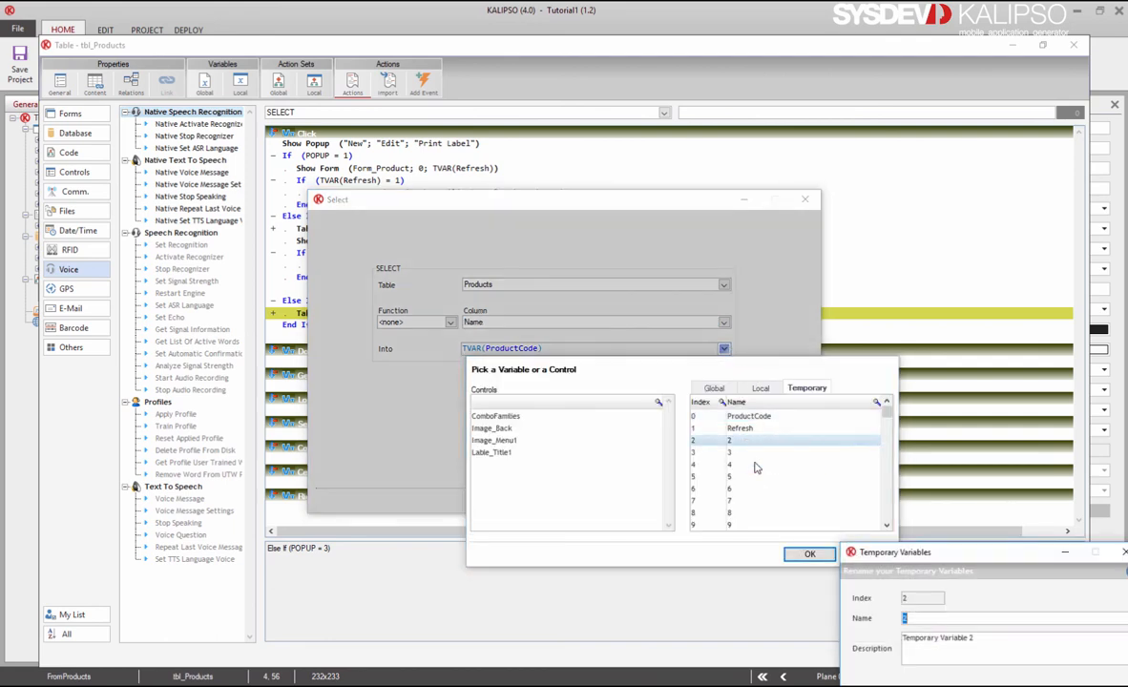
type("ProductName")
key("Return")
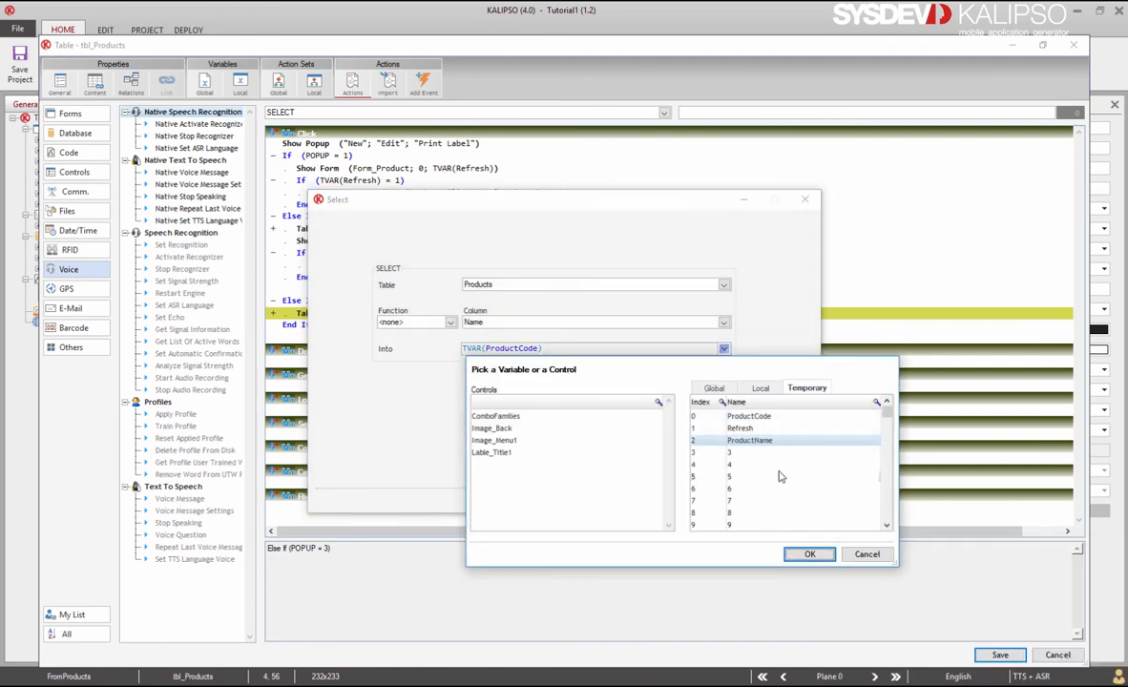
left_click(808, 554)
left_click(744, 502)
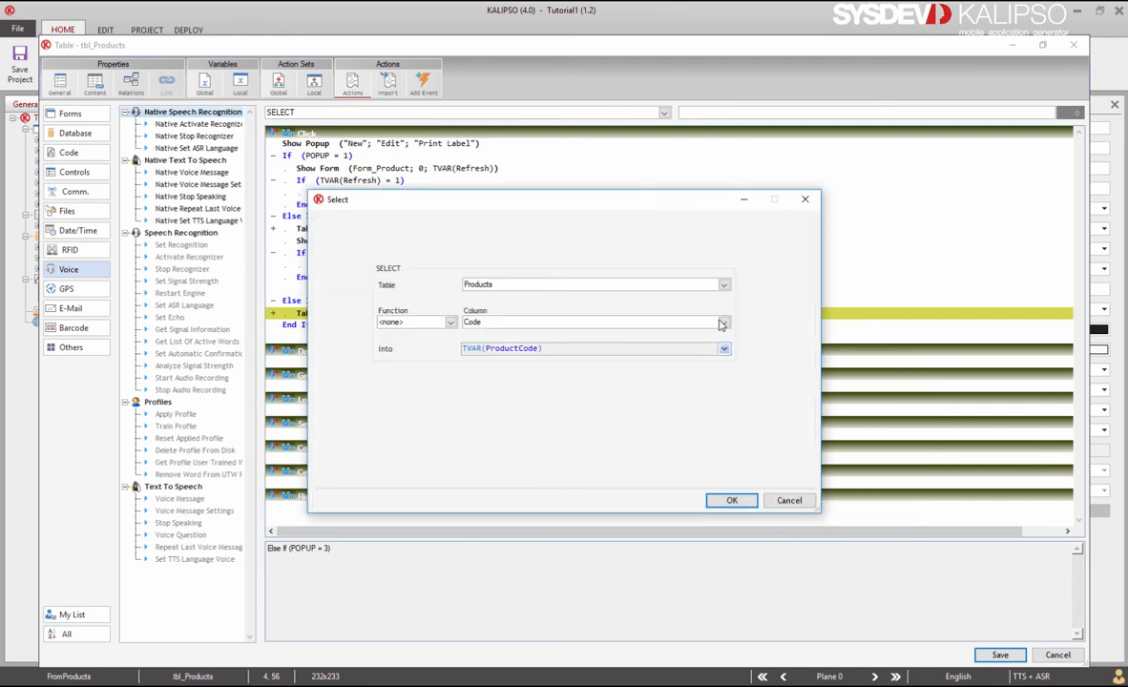
Step: Select the Price column into temporary variable 3, renamed ProductPrice
left_click(723, 325)
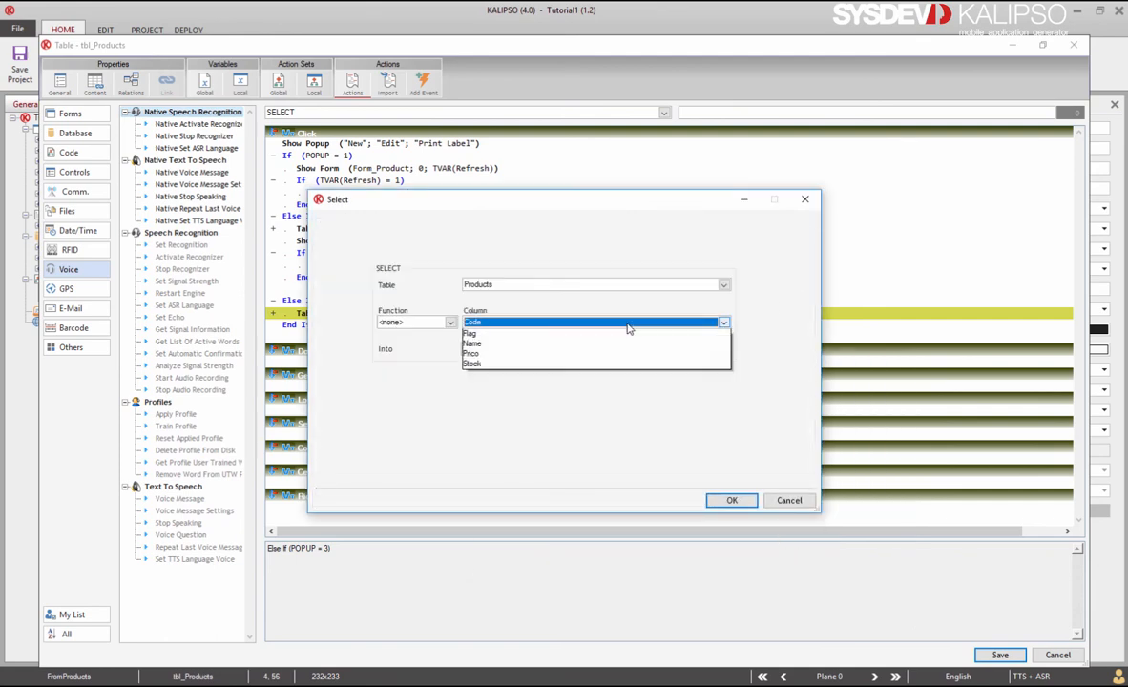
left_click(591, 371)
left_click(724, 350)
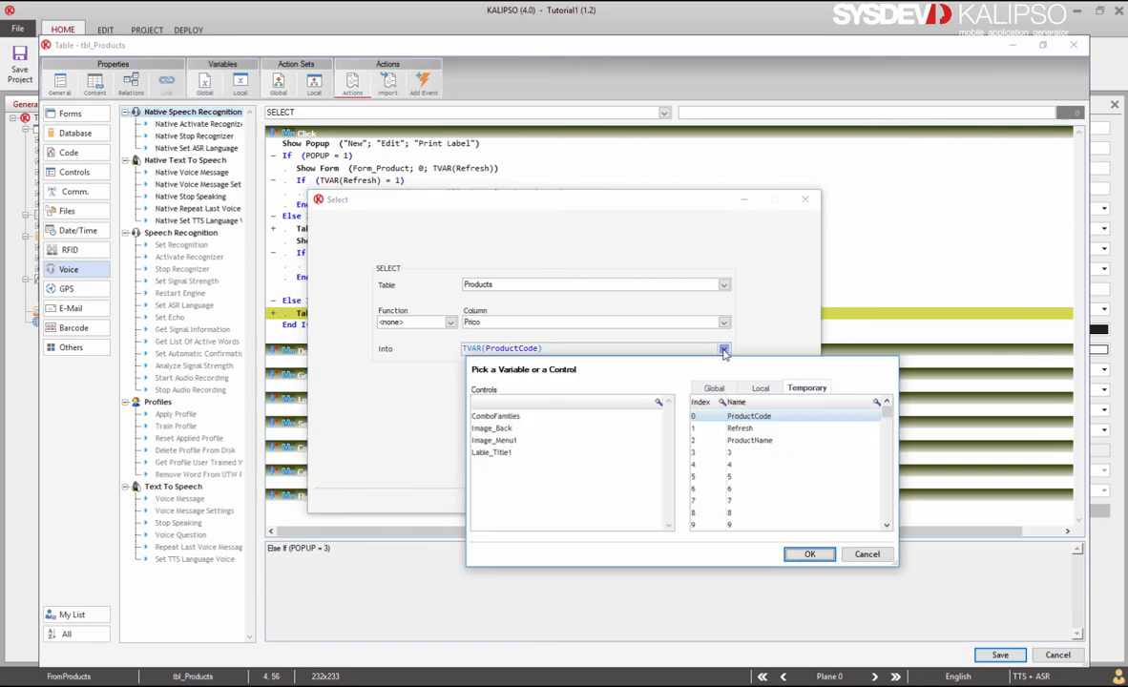
right_click(731, 454)
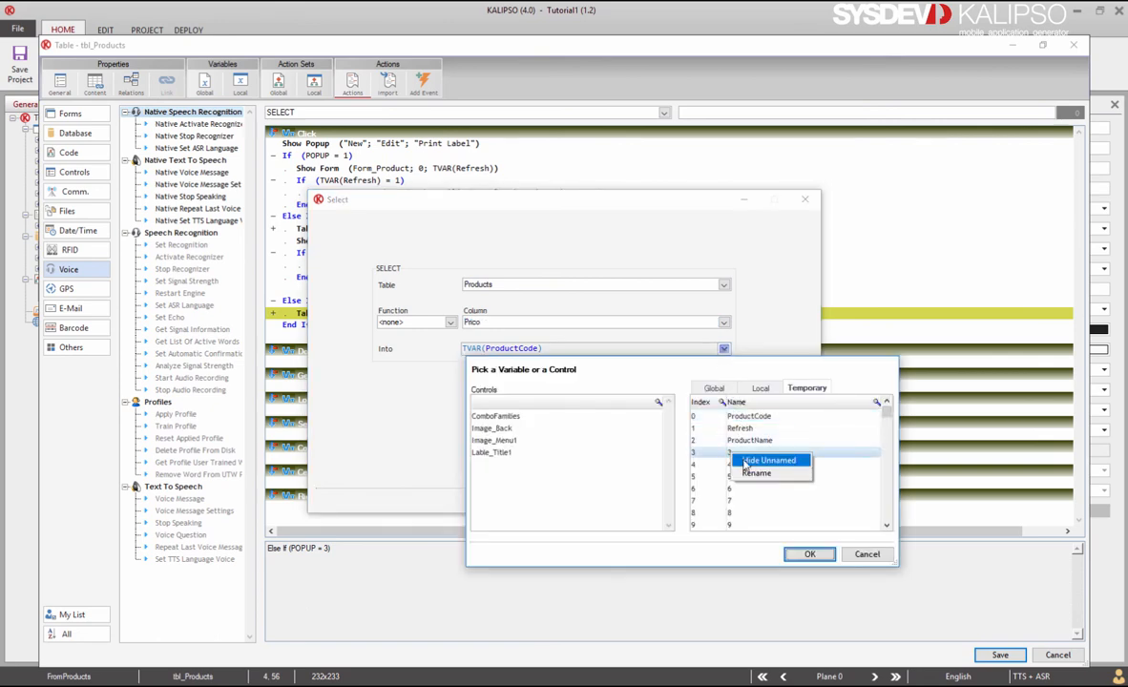
left_click(748, 473)
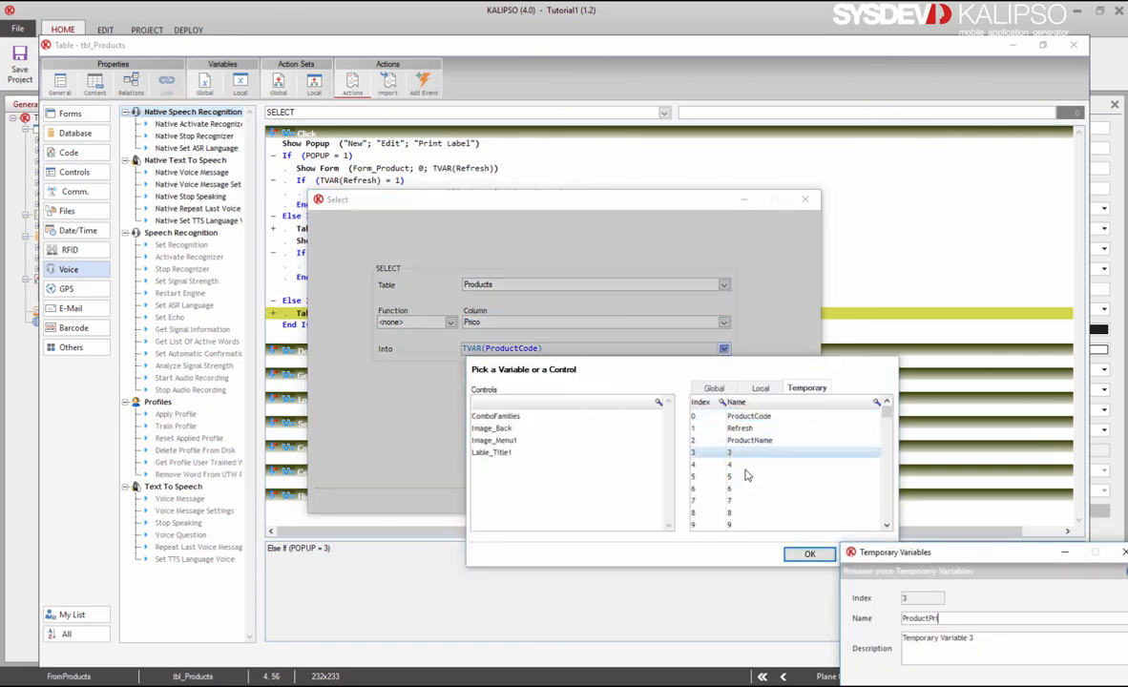
type("ProductPrice")
key("Return")
key("Return")
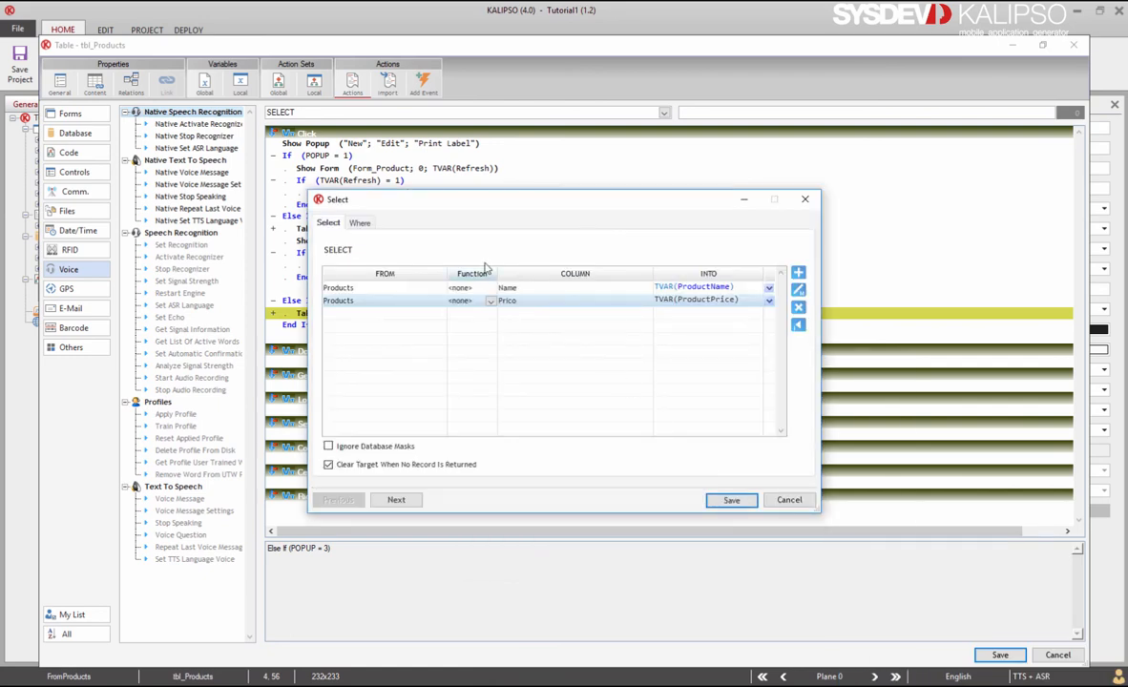
Step: Filter the query WHERE Code = TVAR(ProductCode) and save the SQL statement
left_click(360, 222)
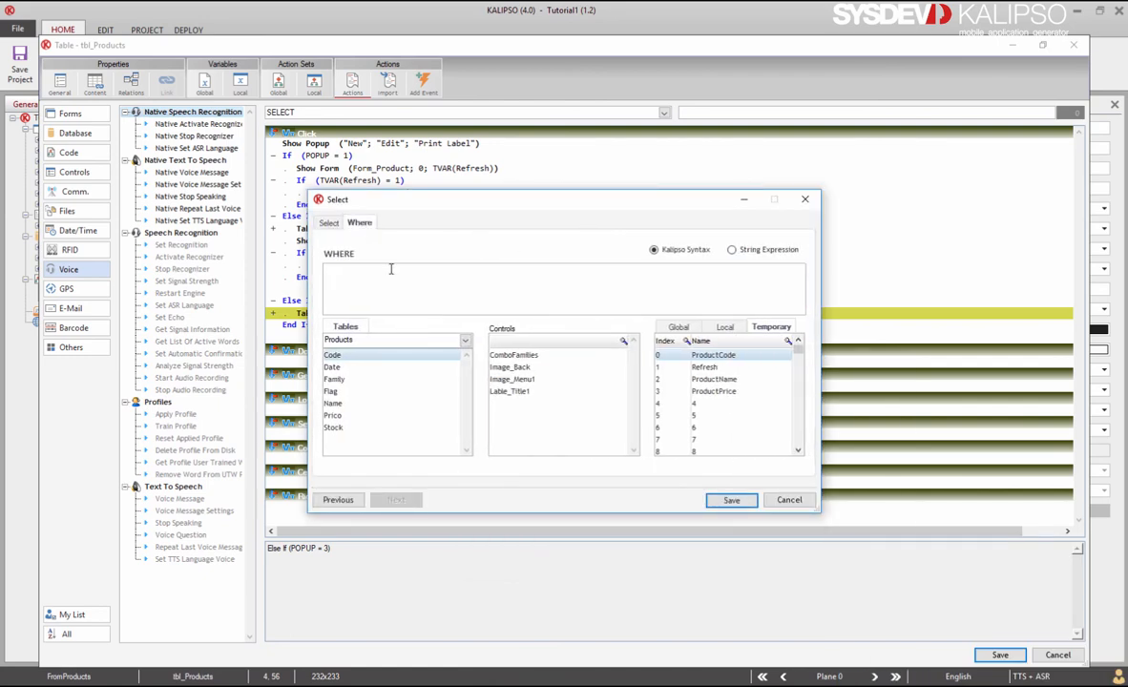
double_click(375, 358)
double_click(746, 359)
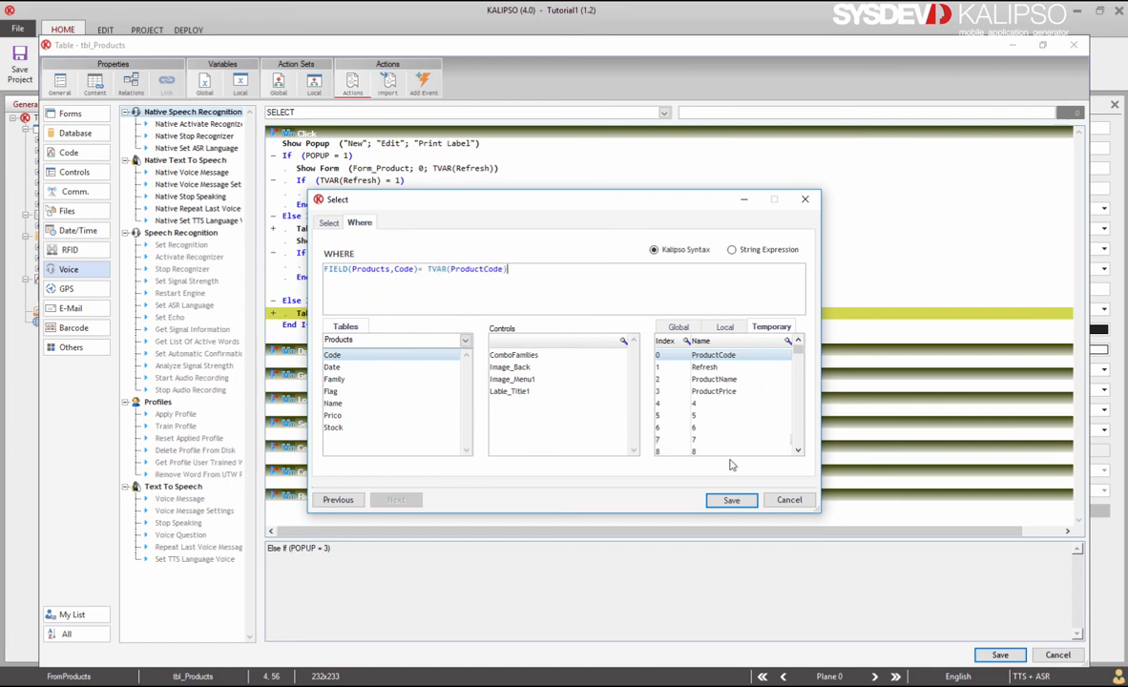
left_click(732, 500)
Step: Add a Set Var action targeting temporary variable 4
type("Var")
key("Return")
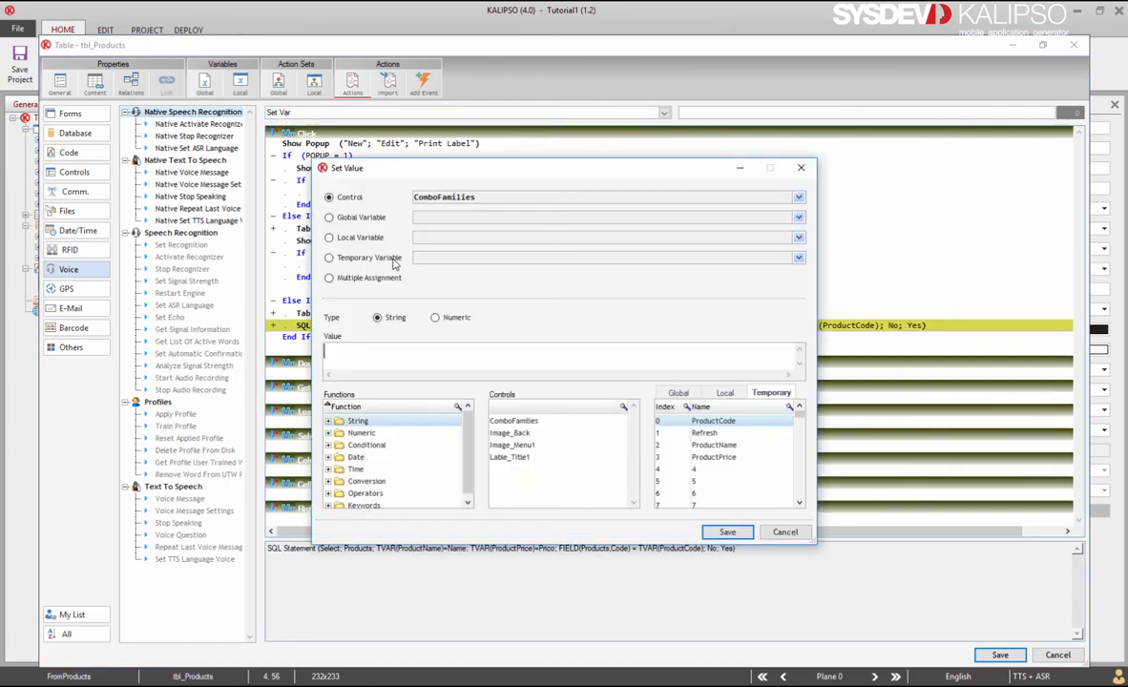
left_click(329, 258)
left_click(471, 325)
Step: Paste the label printer commands as the Set Value text and save it
key("ctrl+v")
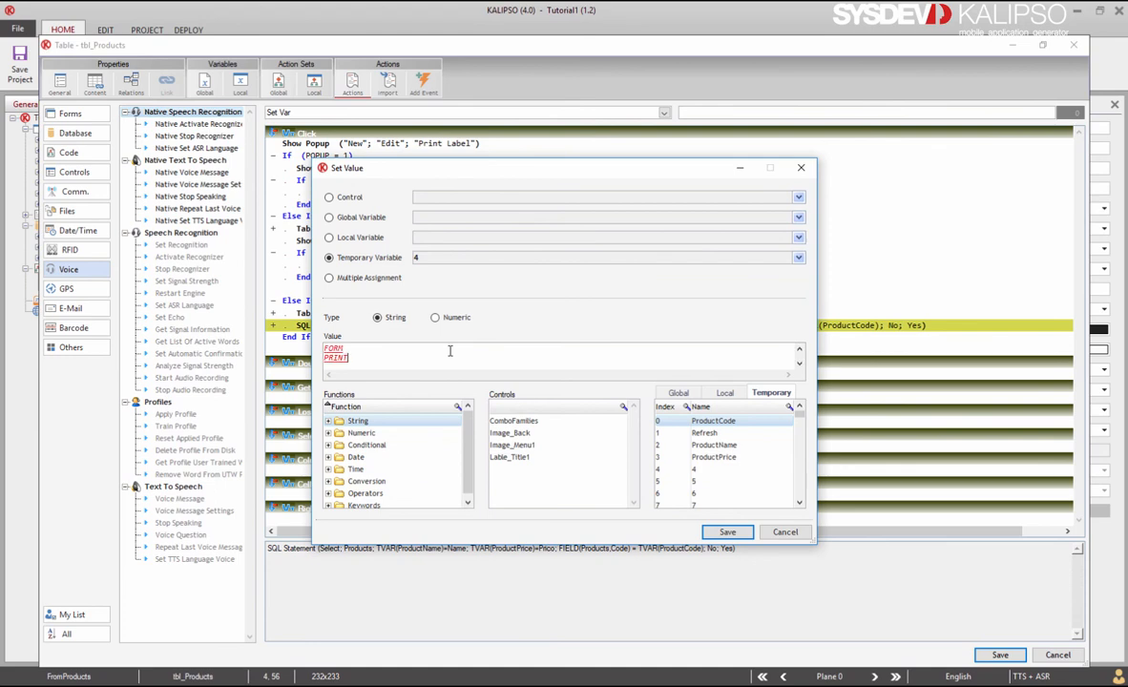
left_click_drag(655, 160, 651, 66)
scroll(405, 254, "up", 5)
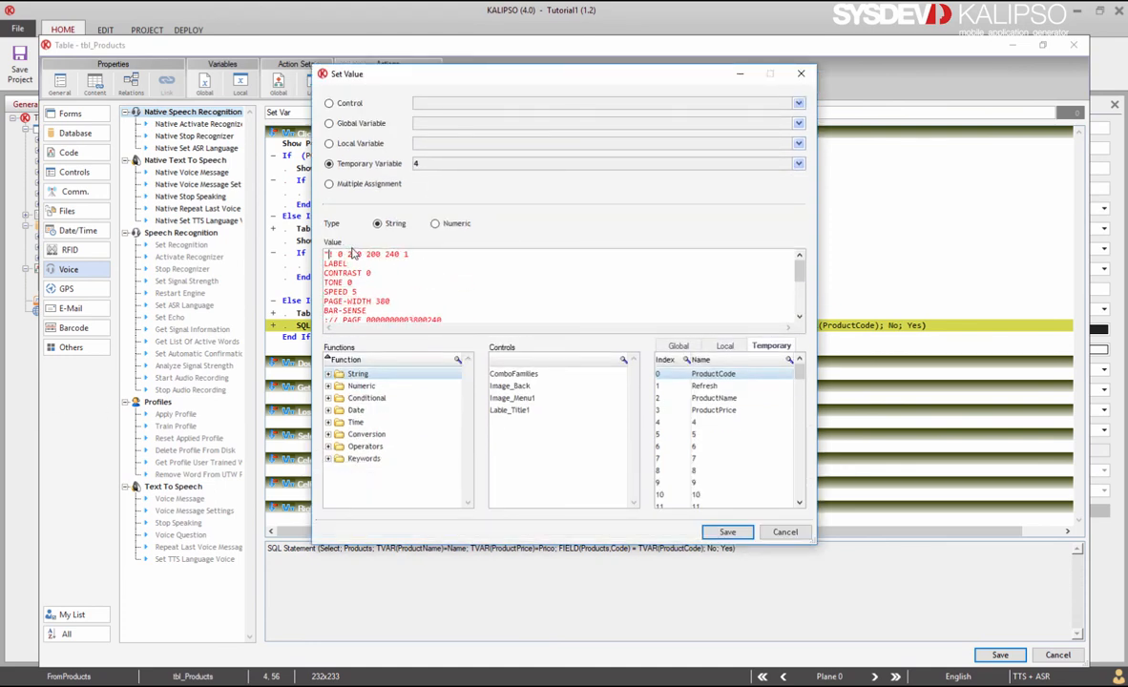
left_click(727, 533)
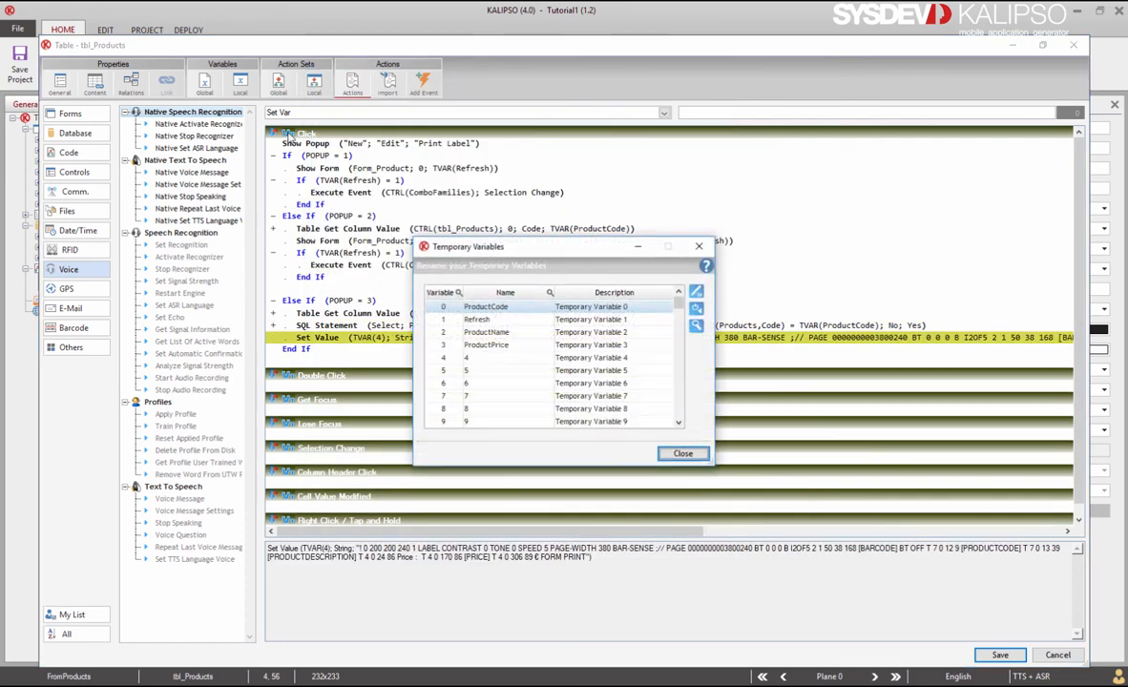
Step: Rename temporary variable 4 to CommandsToPrint
double_click(478, 357)
type("CommandsToPrint")
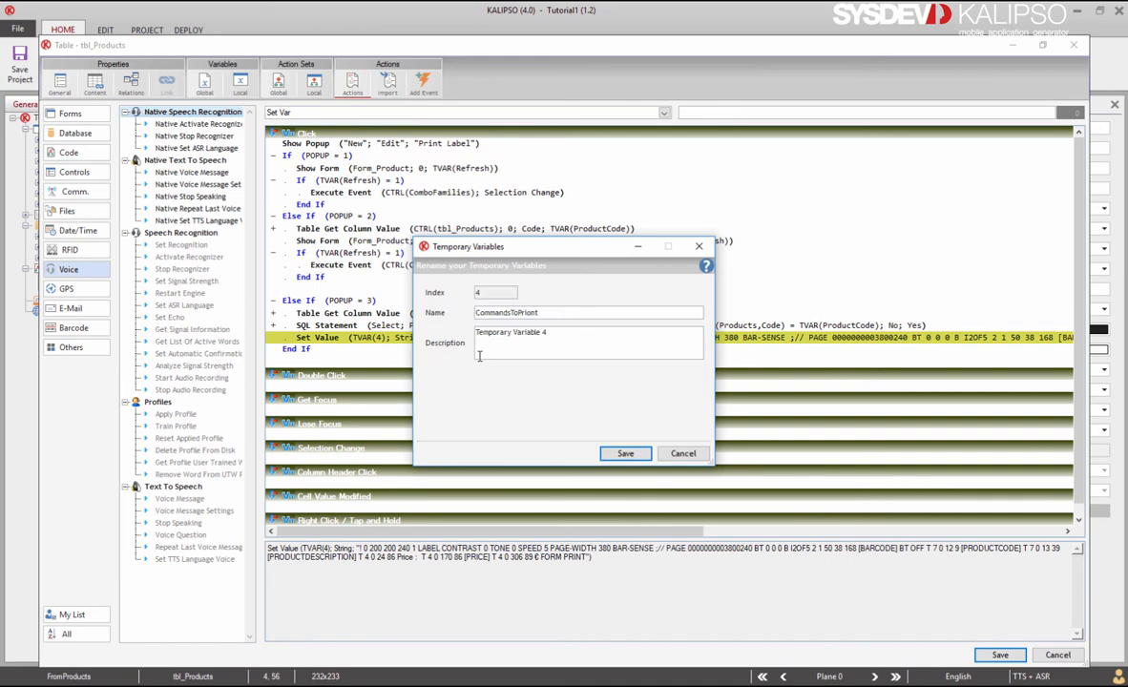
key("Return")
key("Return")
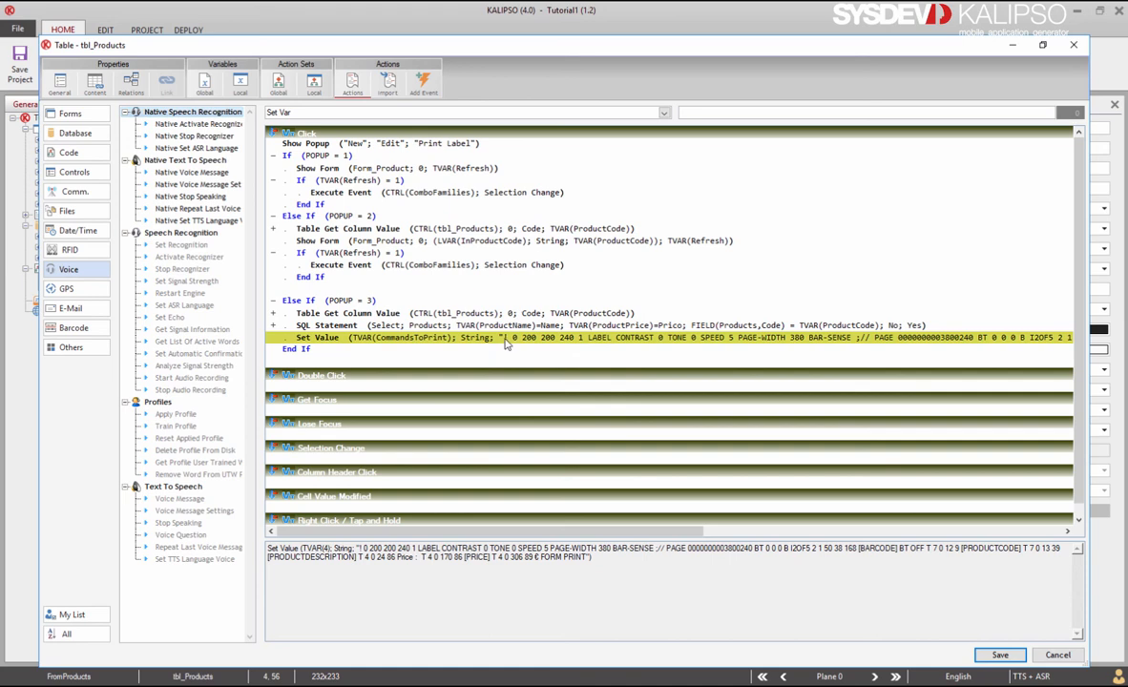
Step: Replace the [BARCODE] and [PRODUCTCODE] placeholders with TVAR(ProductCode) in the label string
double_click(502, 338)
scroll(427, 306, "up", 4)
scroll(427, 305, "down", 2)
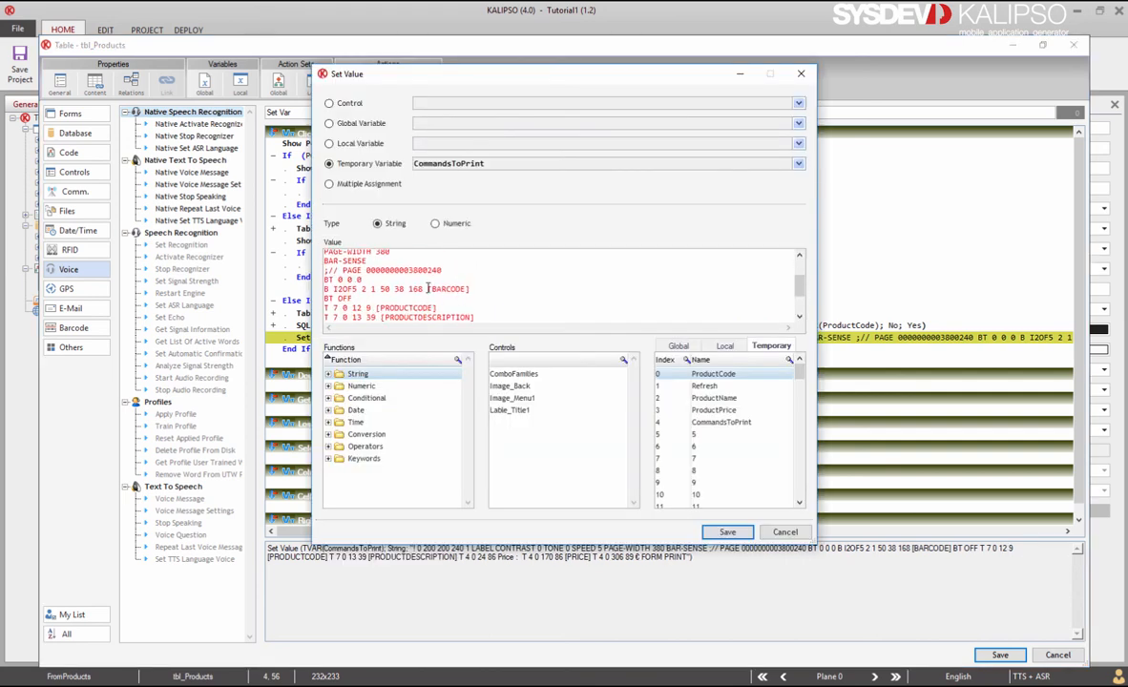
left_click_drag(427, 289, 468, 289)
type("\"+ TVAR(ProductCode) +\"")
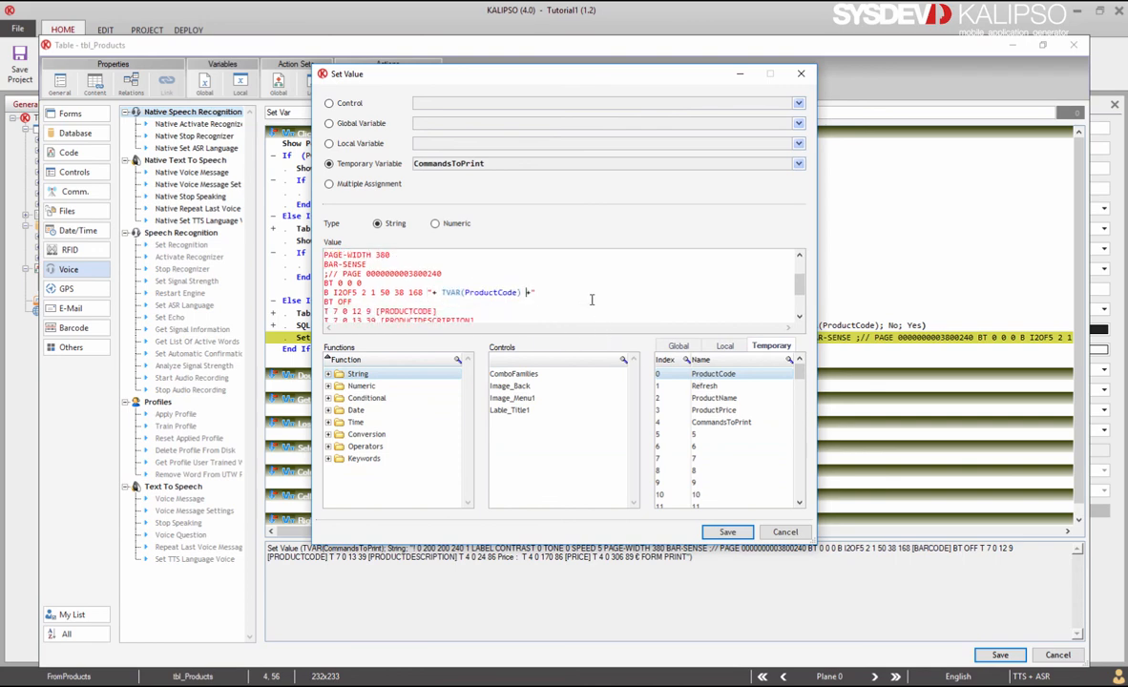
scroll(589, 297, "down", 2)
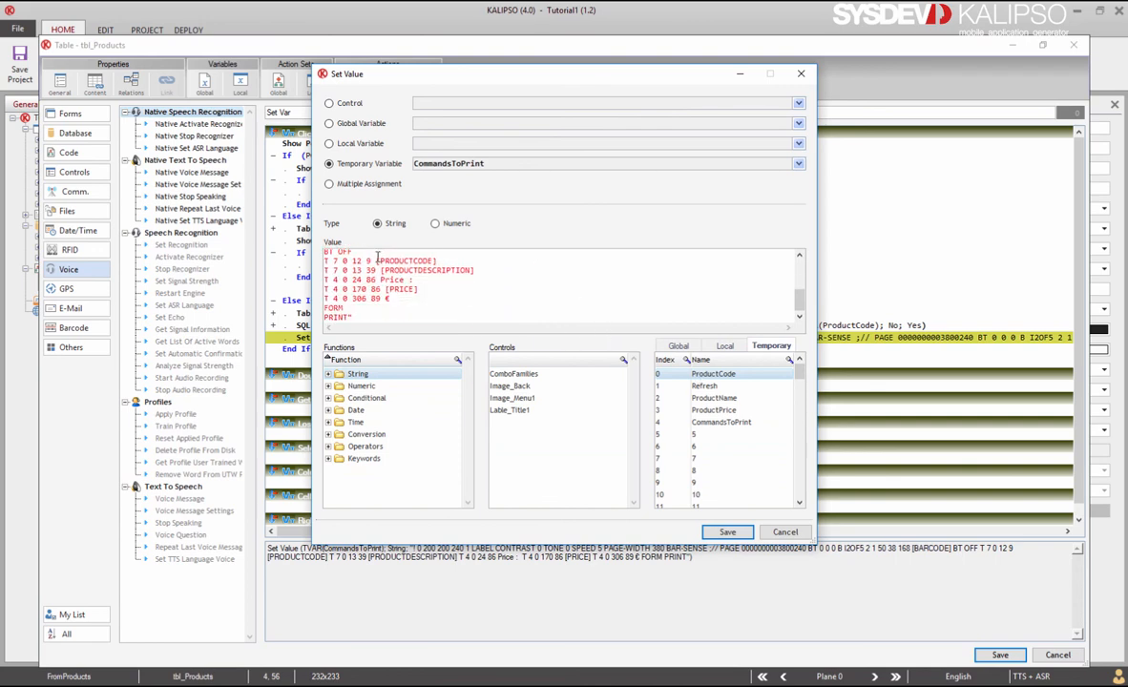
left_click_drag(377, 260, 437, 261)
type("\"+ TVAR(ProductCode) +\"")
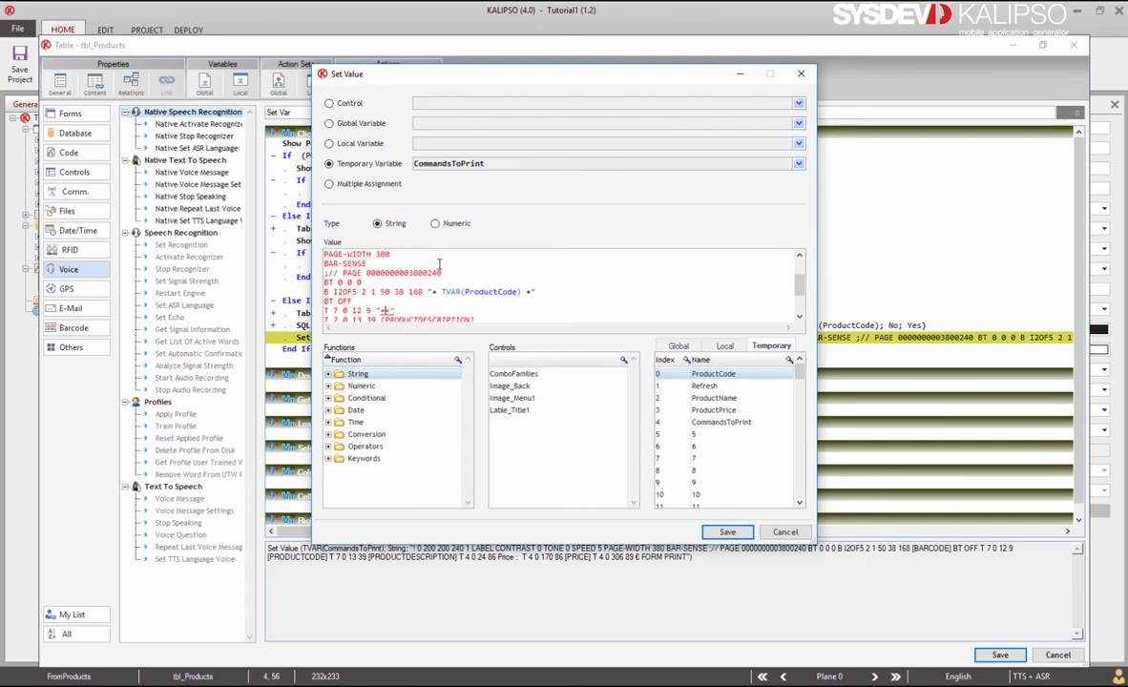
Step: Replace the description and [PRICE] placeholders with ProductName and ProductPrice, then save
scroll(562, 284, "down", 2)
left_click_drag(474, 273, 382, 273)
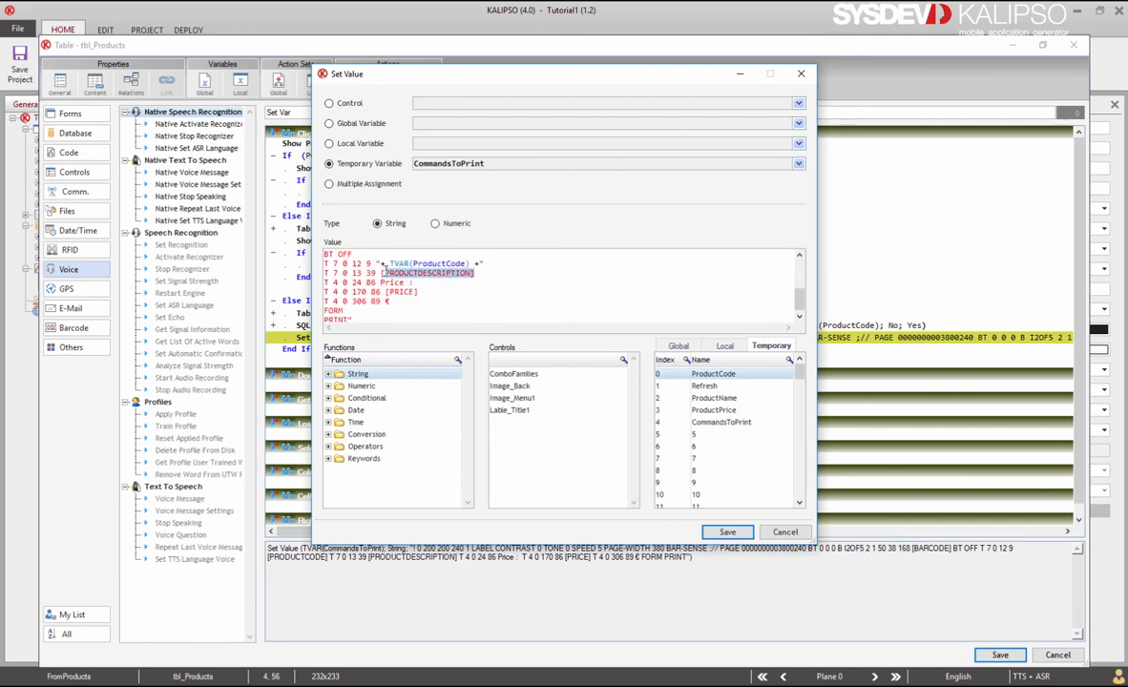
type("\"++\"")
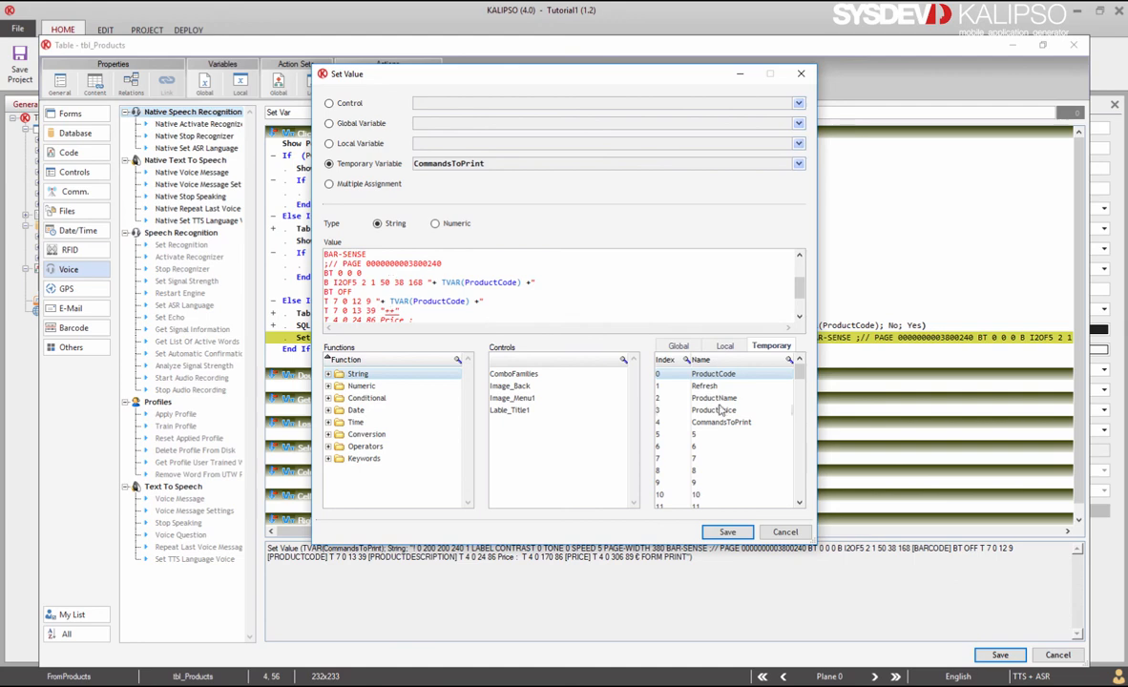
double_click(718, 400)
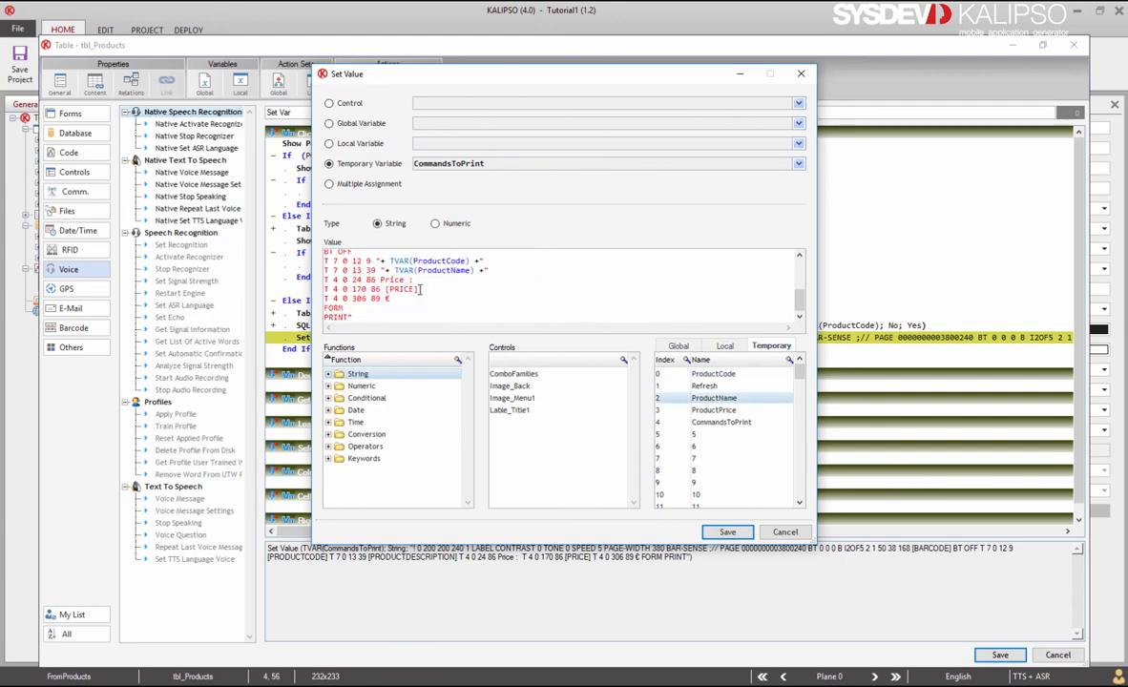
left_click_drag(420, 290, 386, 290)
type("\"+ TVAR(ProductPrice) +")
double_click(714, 410)
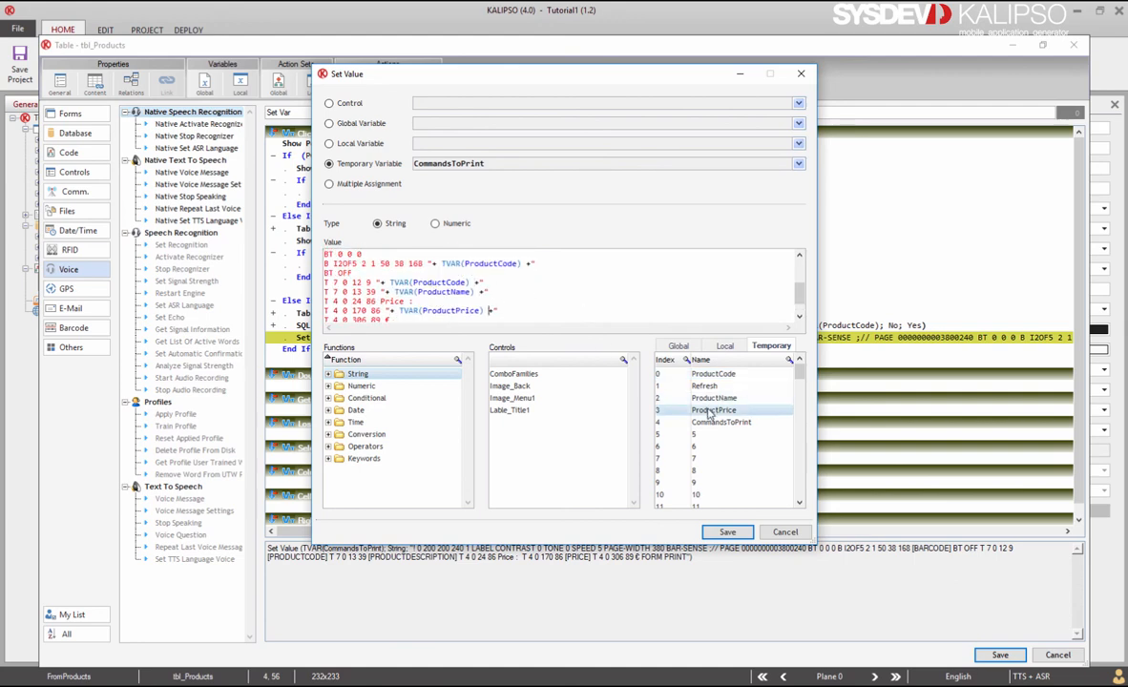
left_click(728, 531)
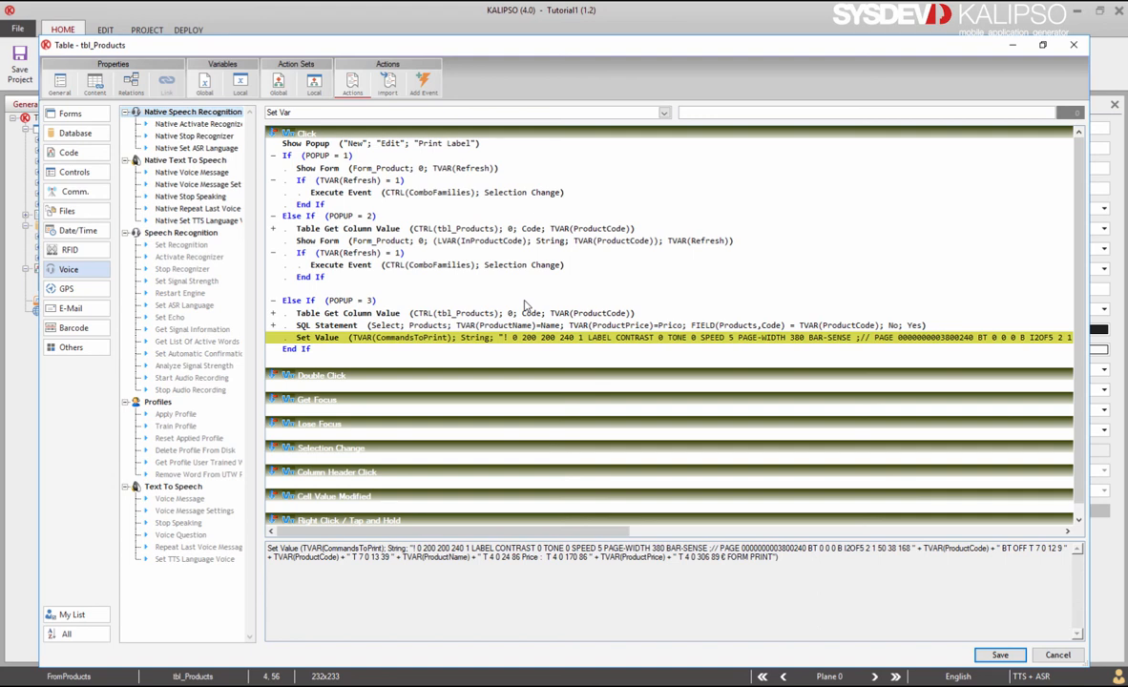
Step: Add a Serial Open step for Com1 at 1200 baud, 7 bits, 1 stop bit, no parity
type("ser")
left_click(358, 149)
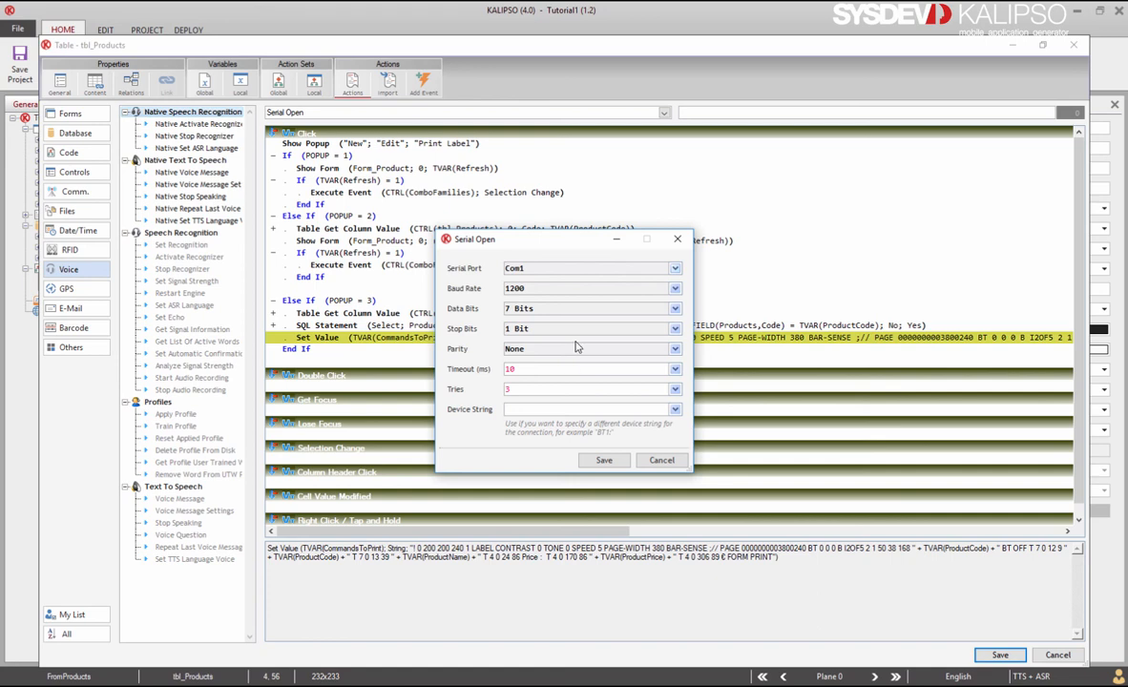
left_click(604, 460)
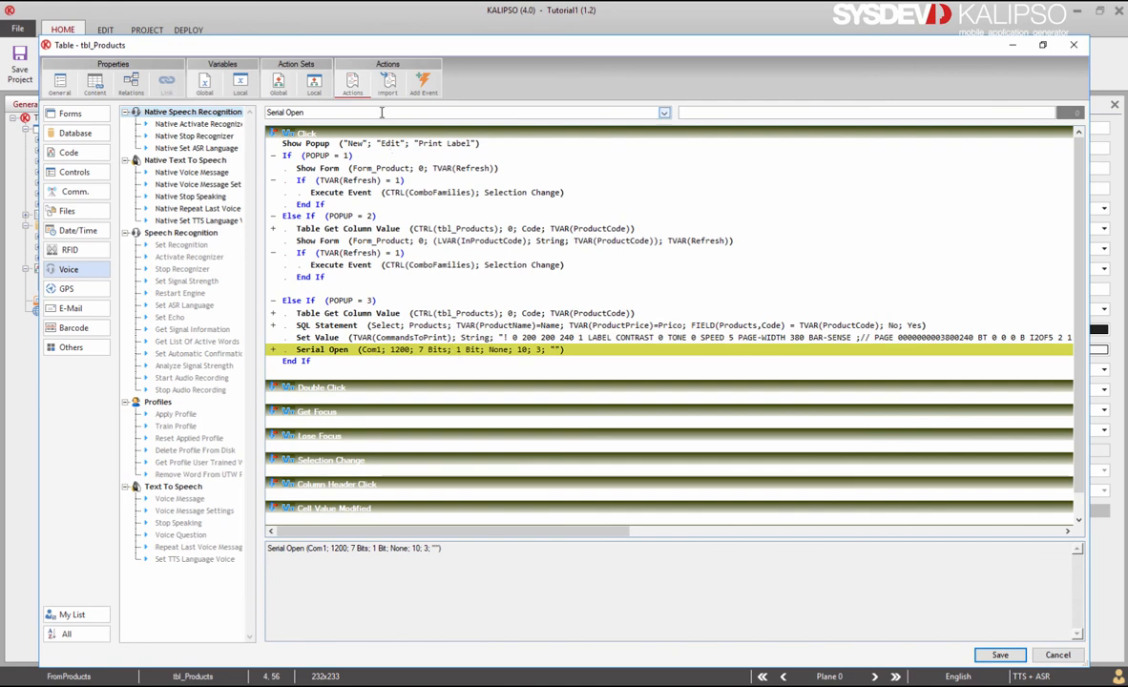
Step: Add a Serial Write step sending TVAR(CommandsToPrint) to the port
key("BackSpace")
key("BackSpace")
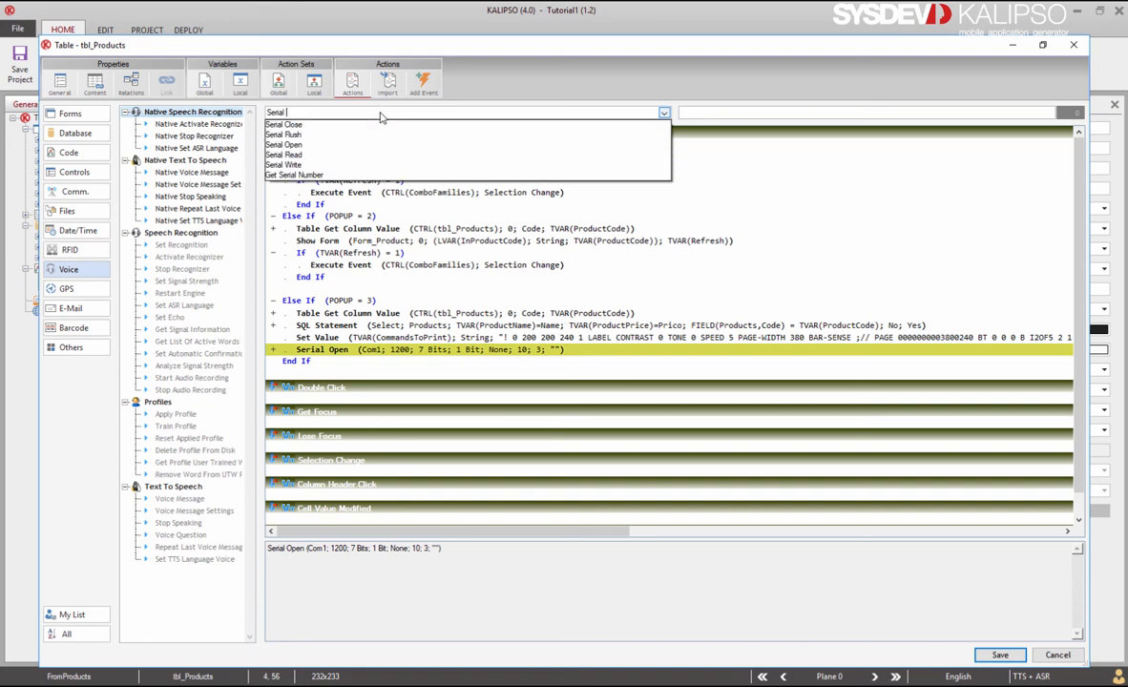
left_click(357, 165)
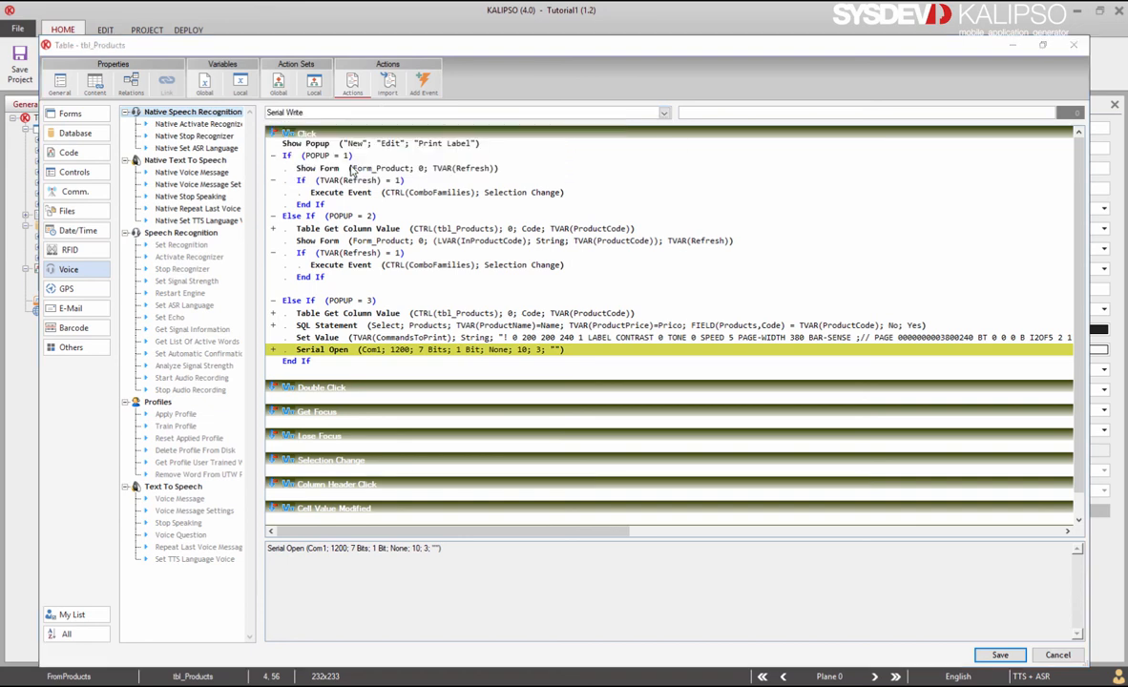
left_click(742, 359)
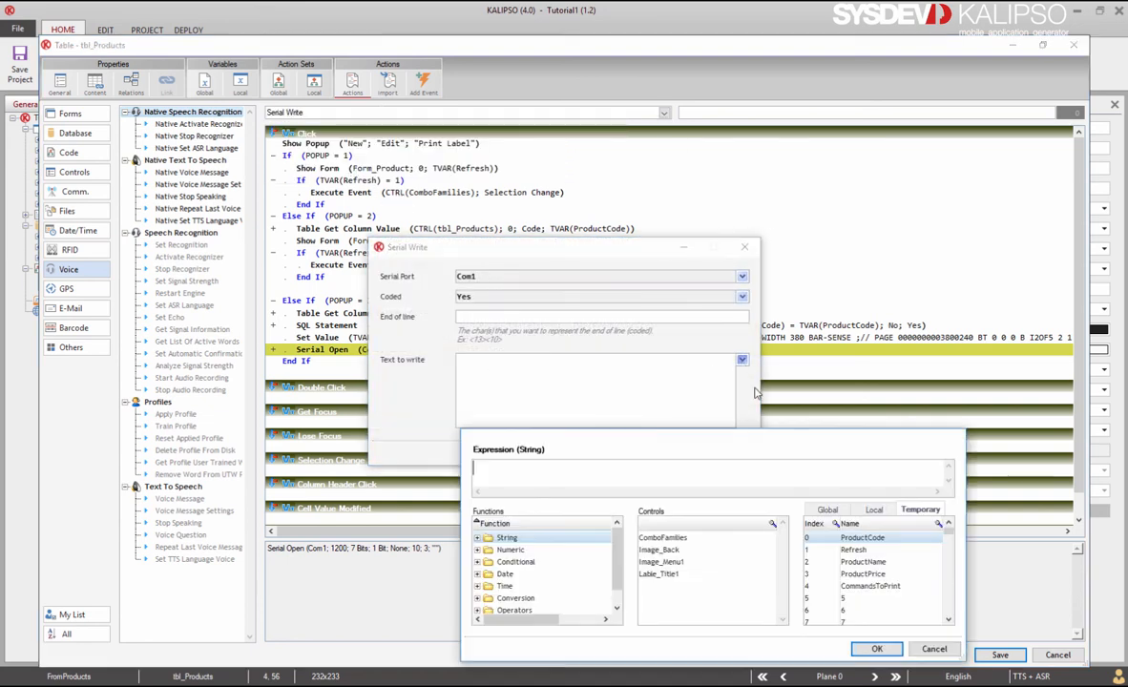
double_click(855, 585)
left_click(876, 649)
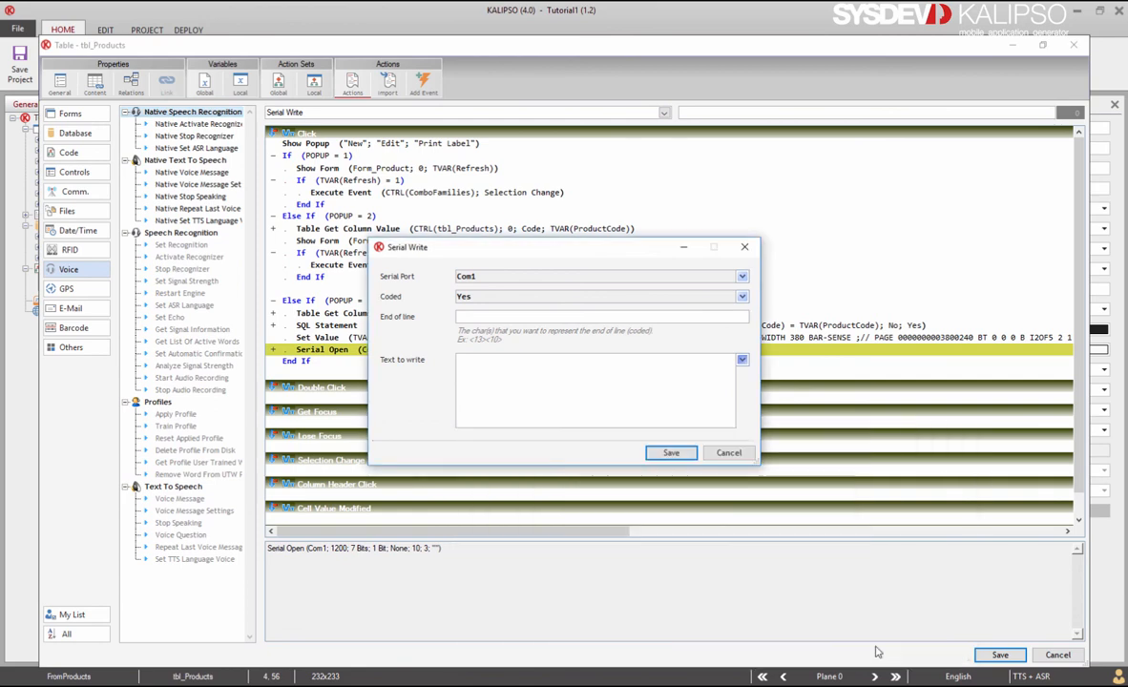
left_click(672, 452)
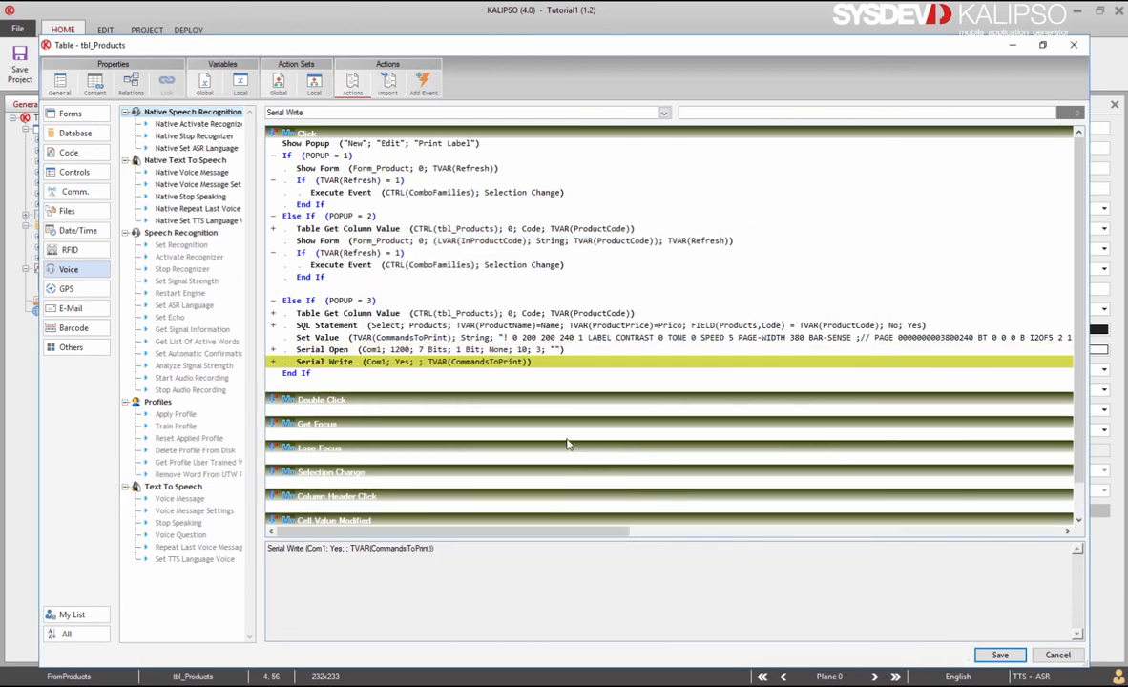
Step: Add a Serial Close step that closes Com1
key("BackSpace")
key("BackSpace")
key("BackSpace")
key("BackSpace")
key("BackSpace")
type("close")
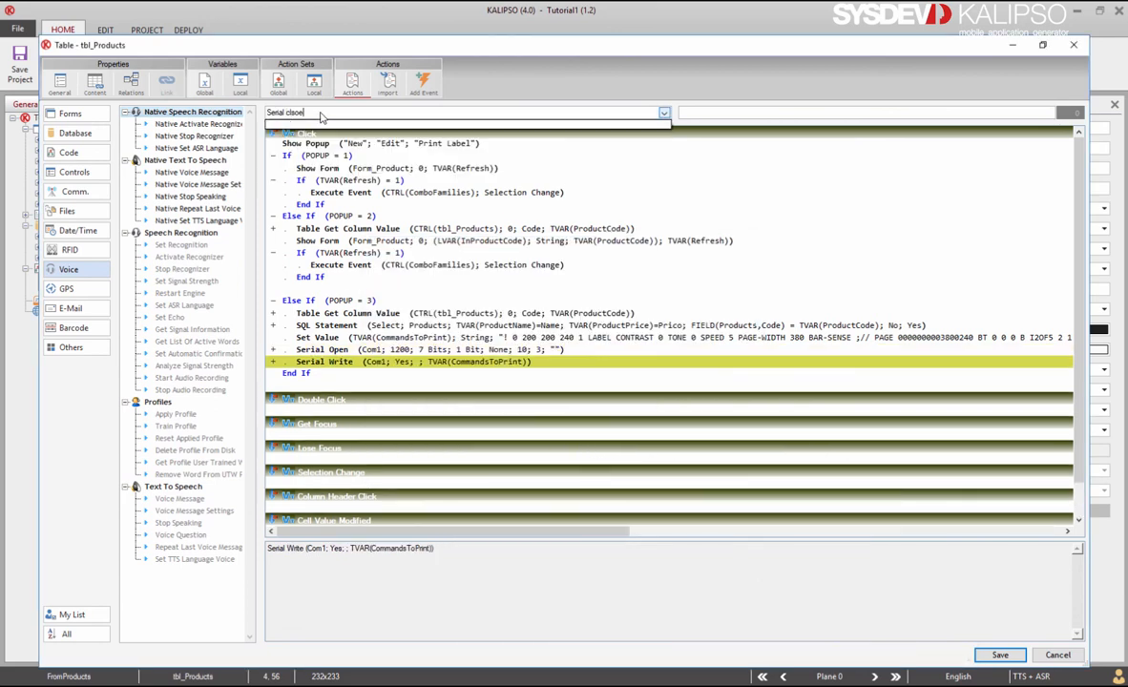
key("BackSpace")
key("BackSpace")
key("BackSpace")
key("BackSpace")
left_click(321, 125)
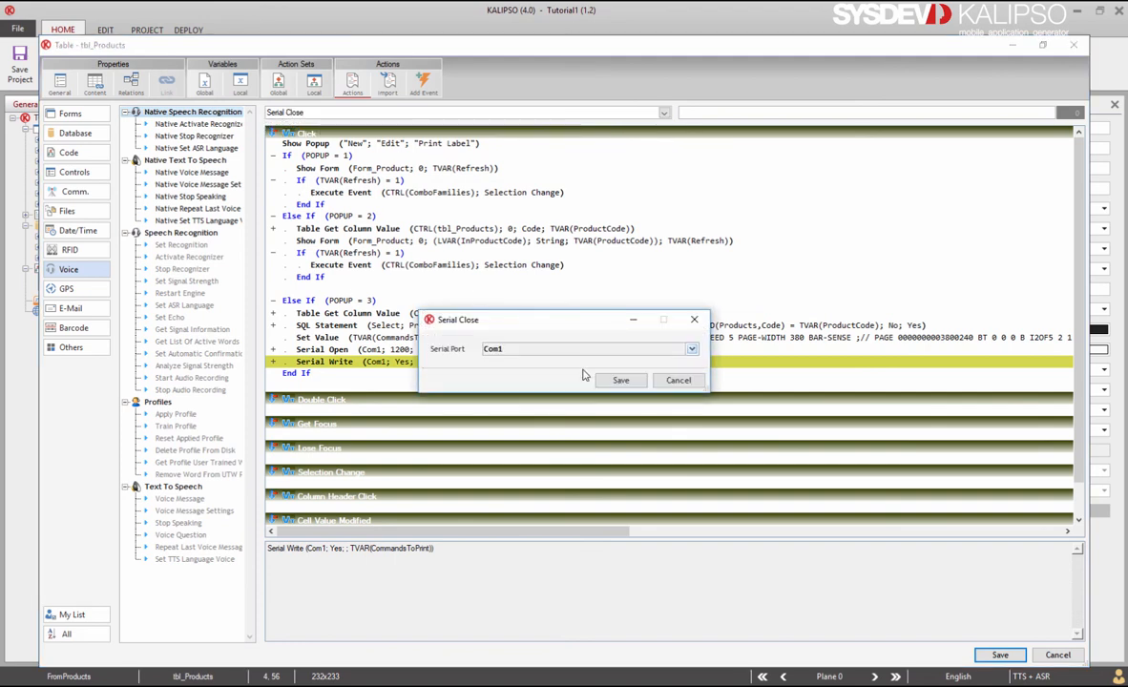
left_click(617, 379)
left_click(376, 335)
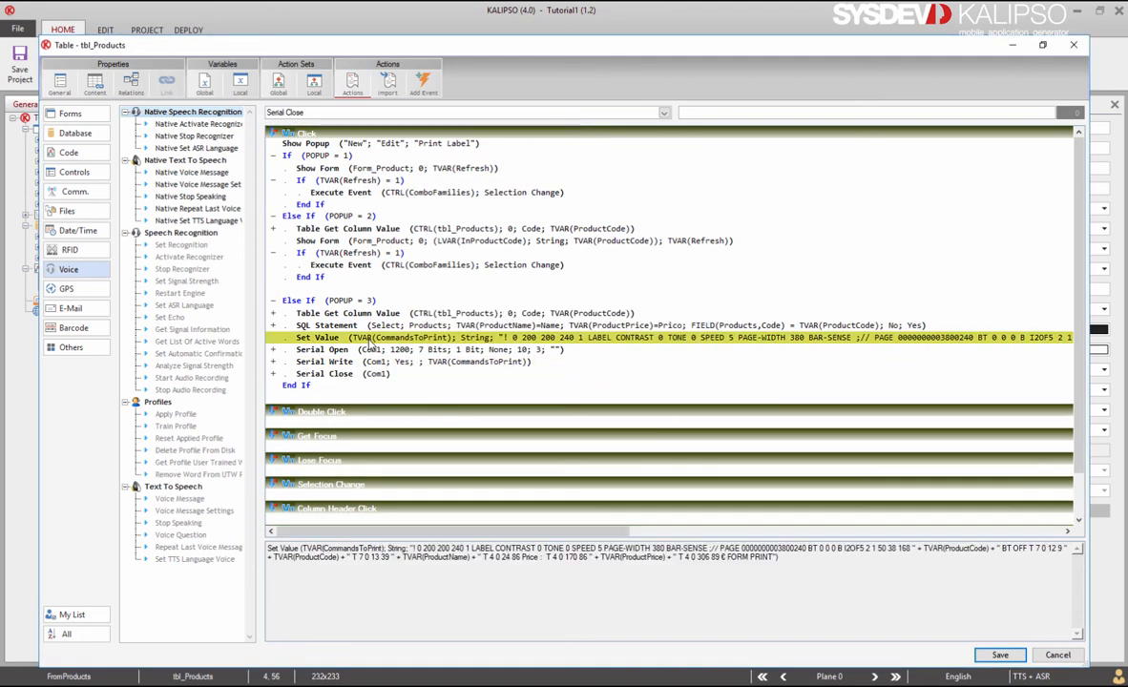
Step: Insert blank spacer lines after the SQL Statement and Set Value steps, and review Set Value
key("Return")
left_click(352, 329)
key("Return")
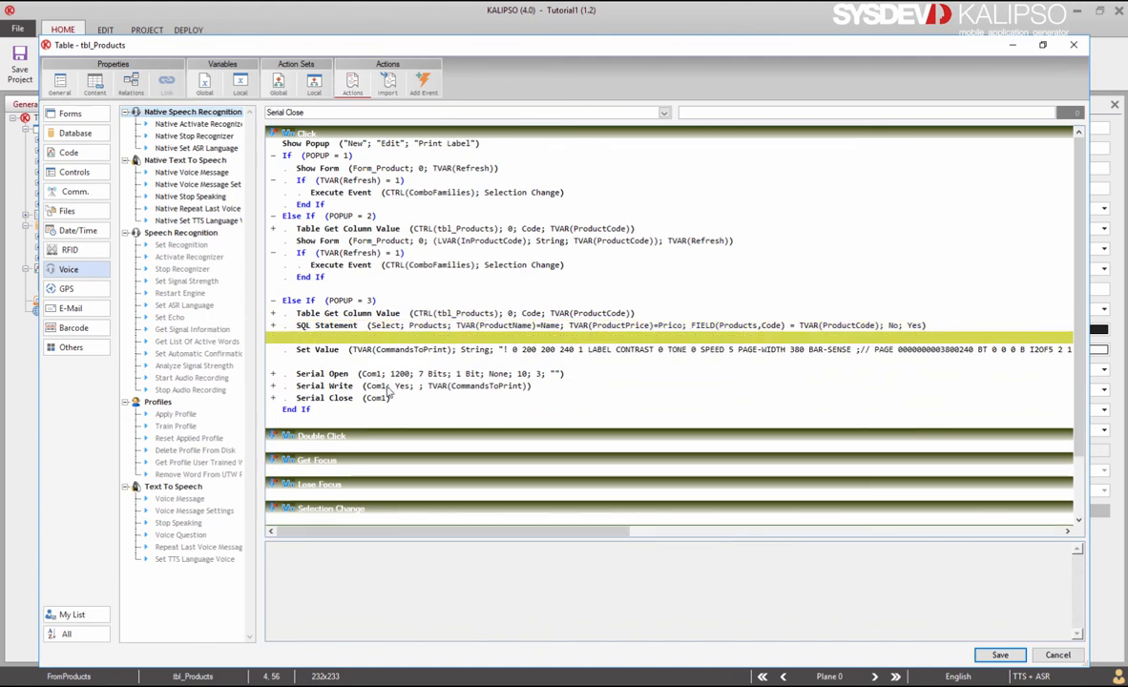
double_click(366, 349)
scroll(421, 267, "up", 3)
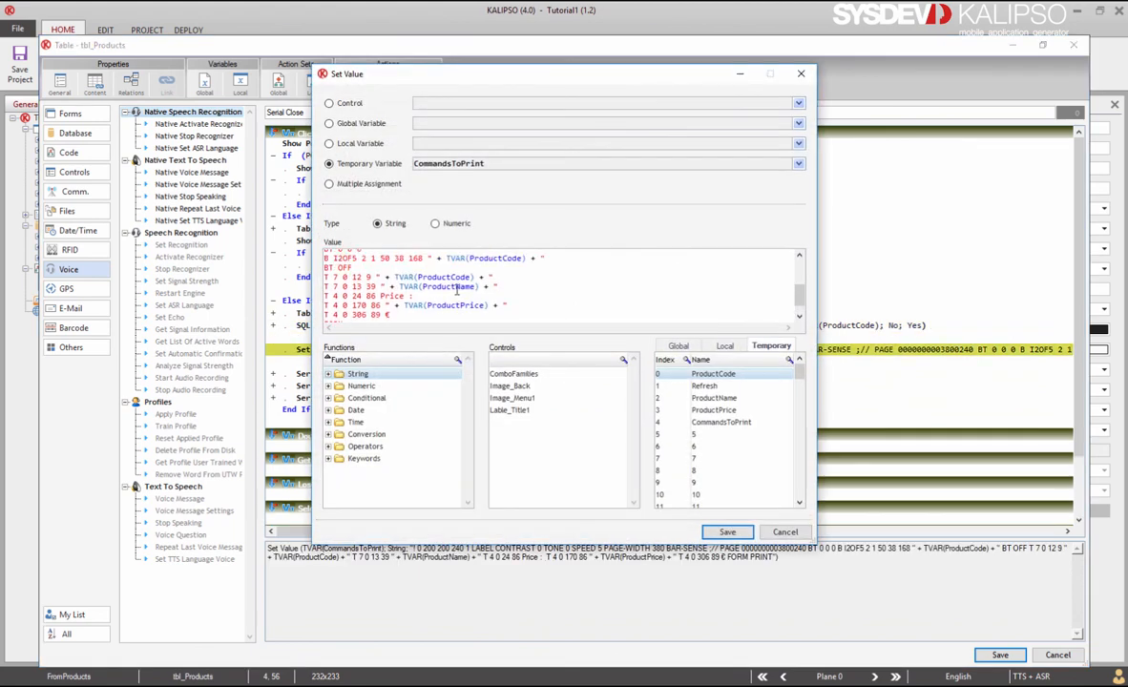
left_click(728, 534)
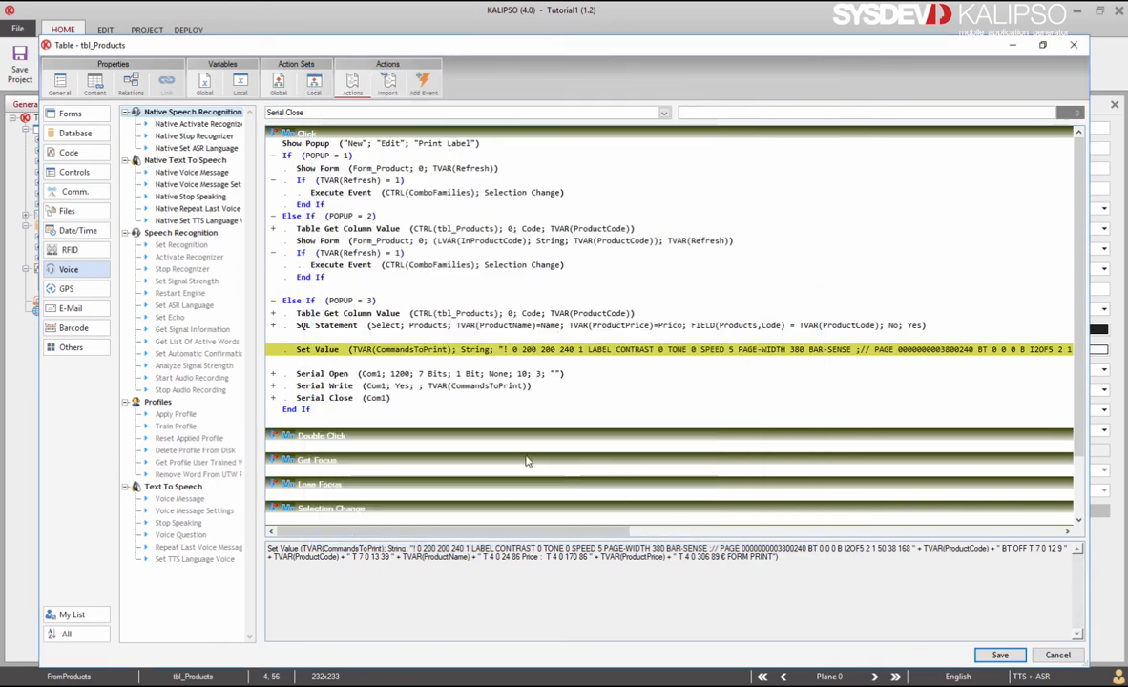
Step: Check the Serial Open, Write and Close steps, then save the tbl_Products actions
left_click(401, 373)
left_click(436, 386)
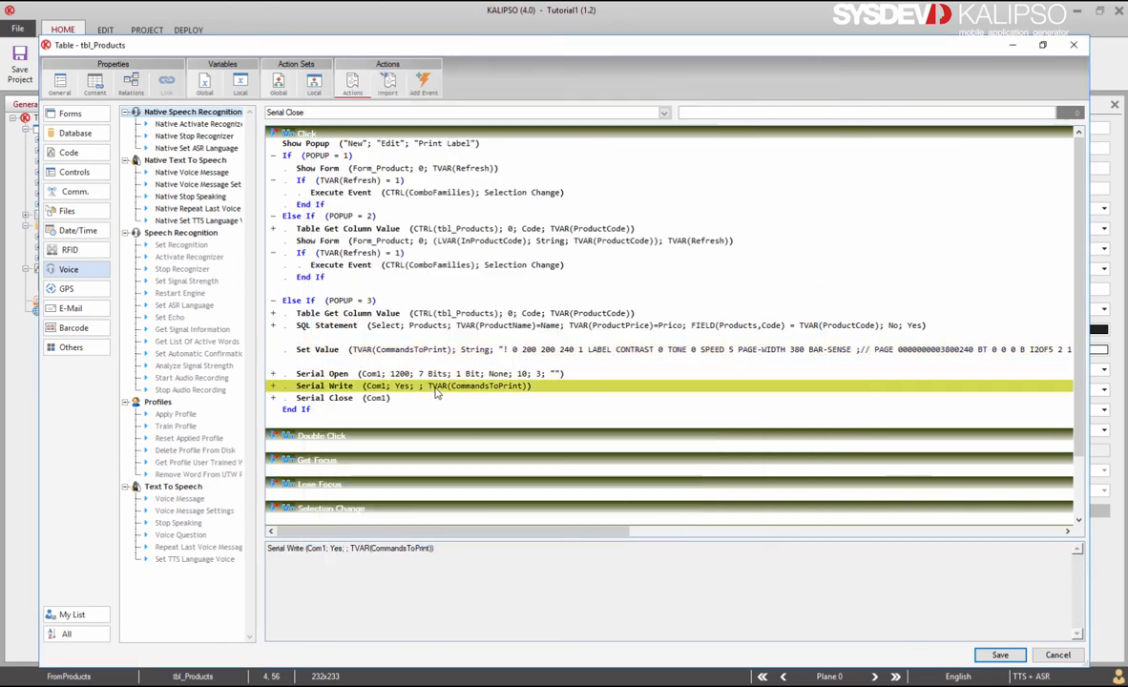
left_click(429, 399)
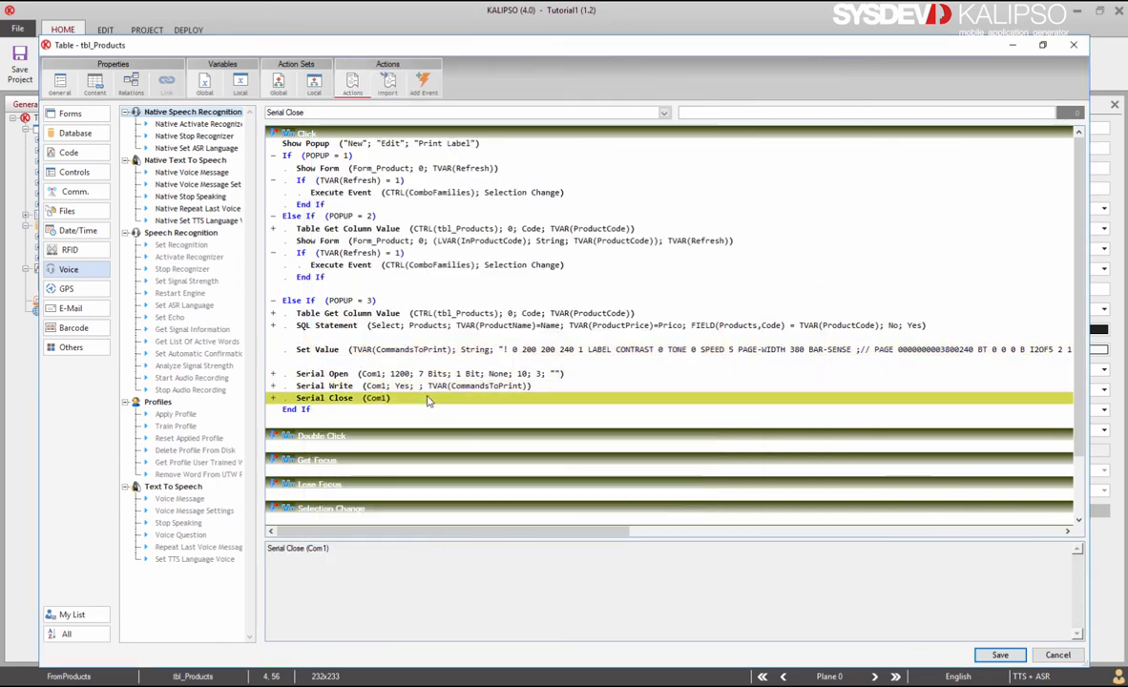
double_click(375, 374)
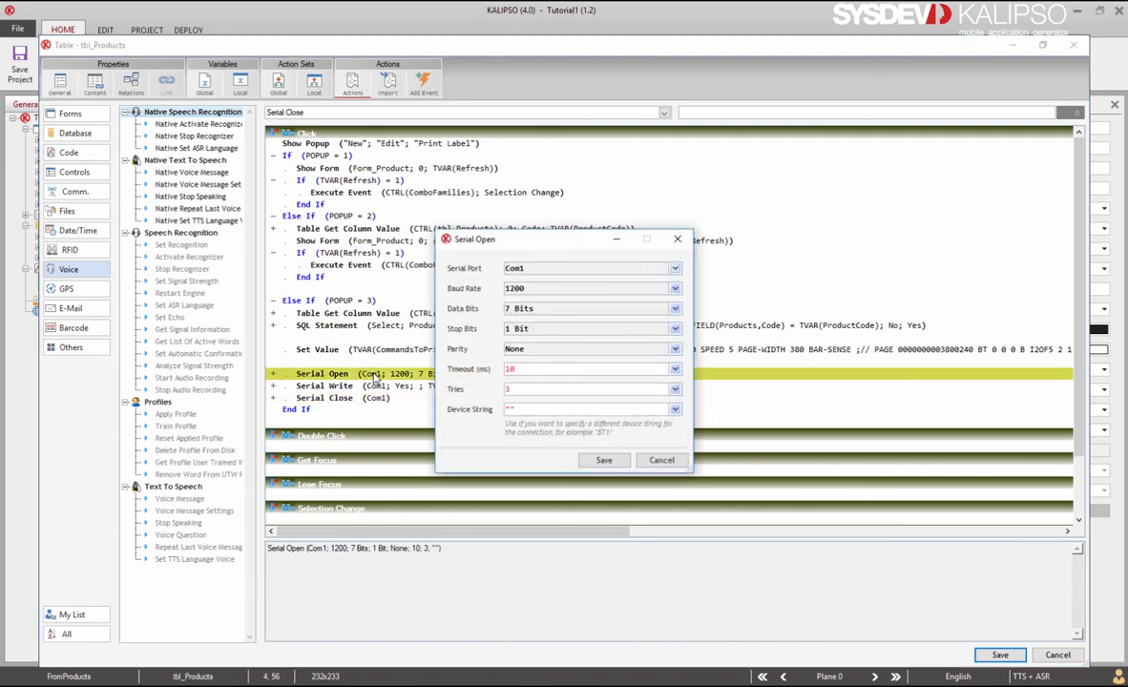
left_click(604, 460)
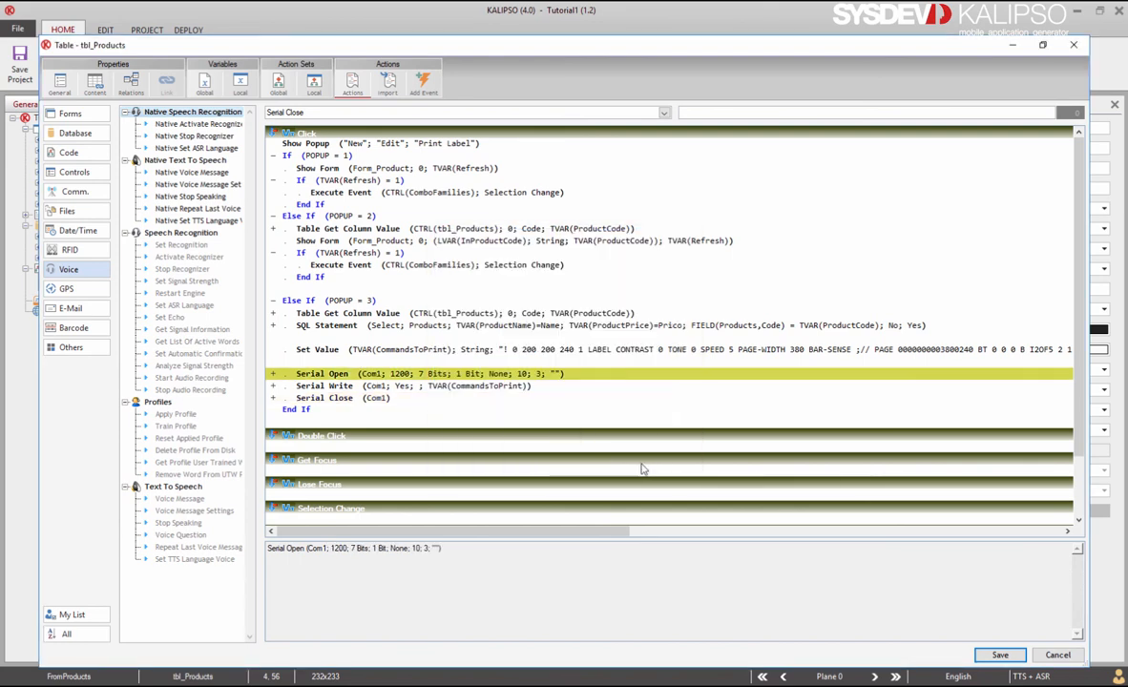
left_click(998, 657)
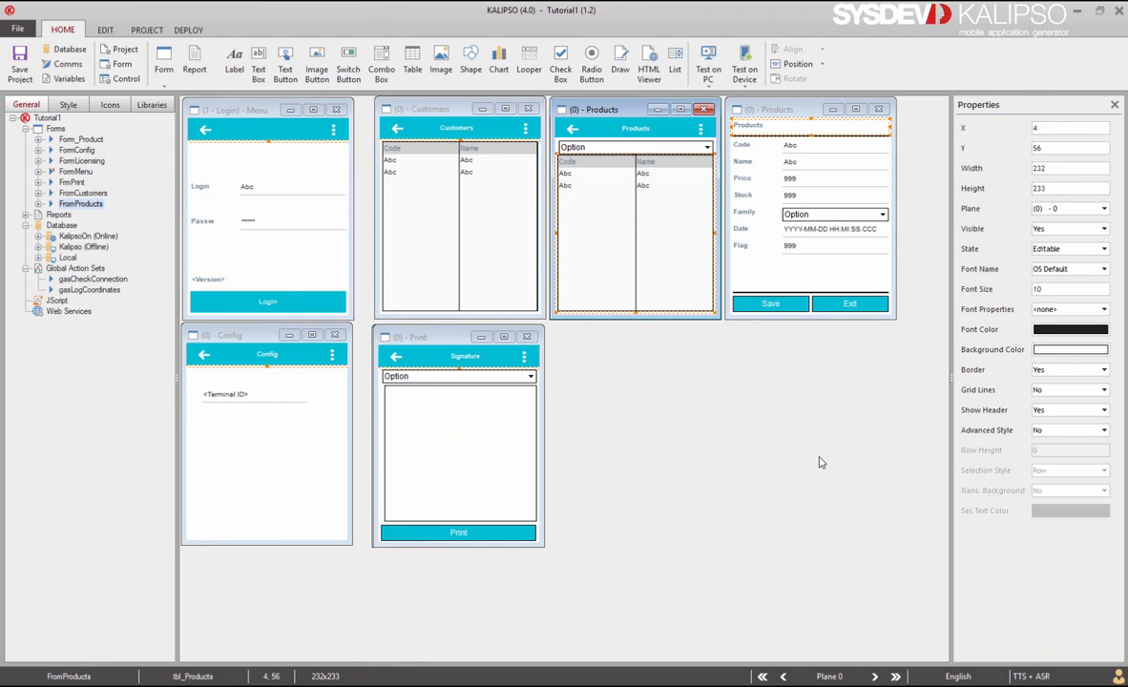